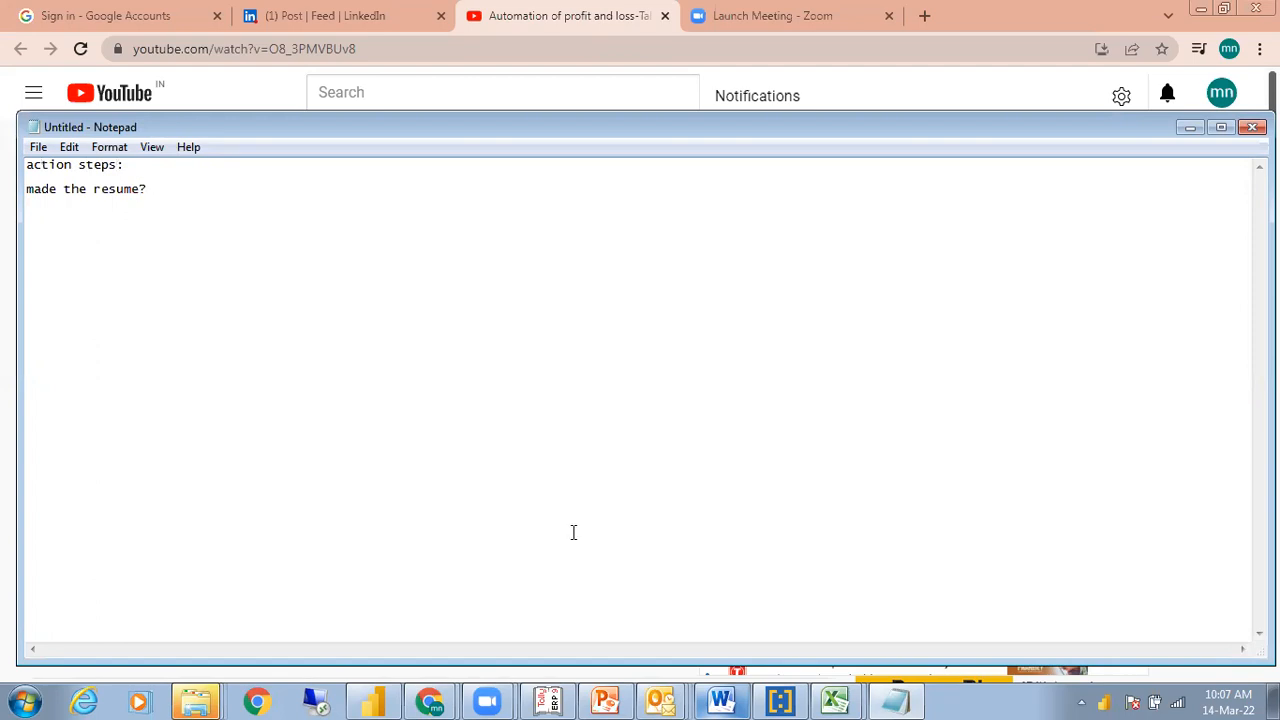
Put the Notepad notes out of the way and sign out of the YouTube account
{"action": "left_click", "coordinate": [1189, 130]}
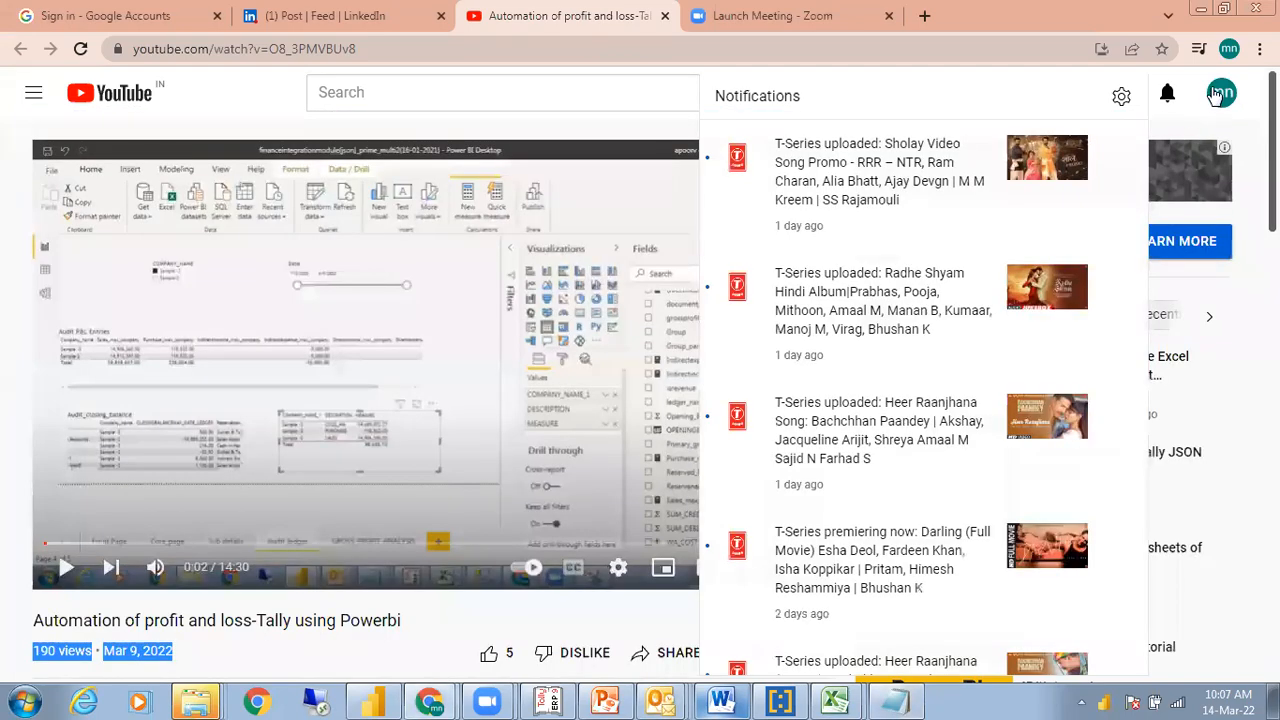
{"action": "left_click", "coordinate": [1215, 93]}
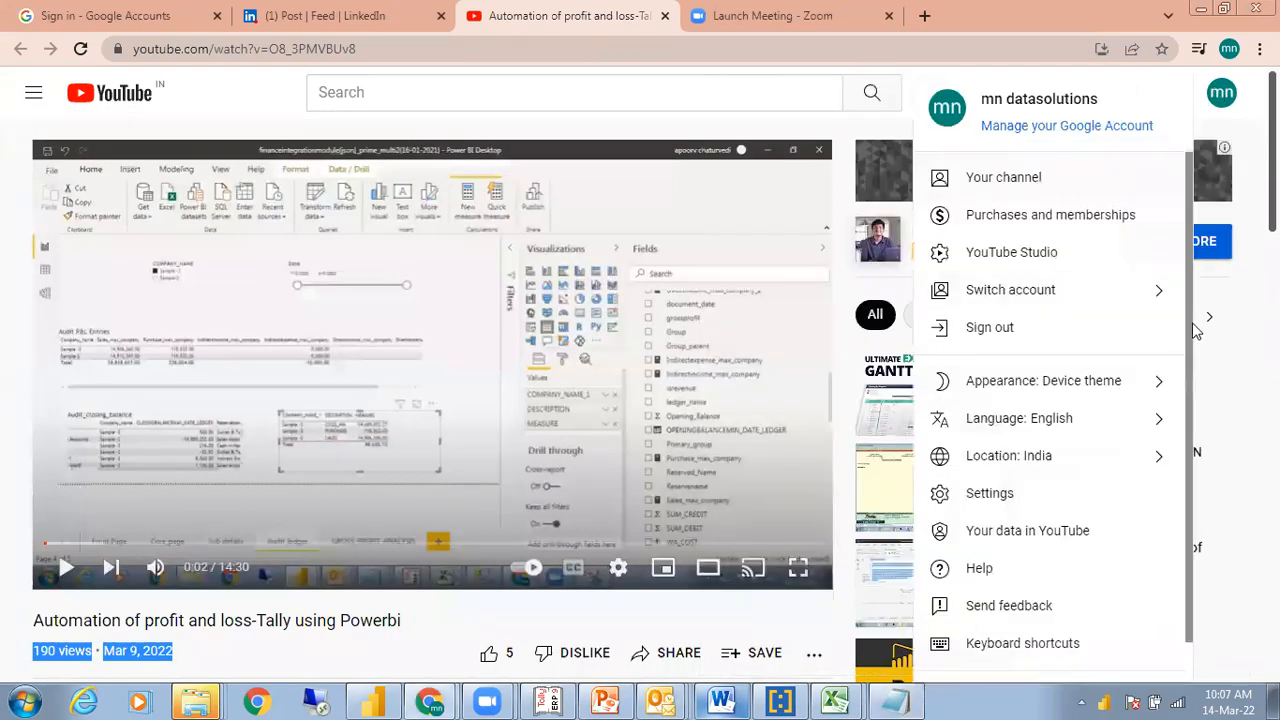
{"action": "left_click", "coordinate": [966, 287]}
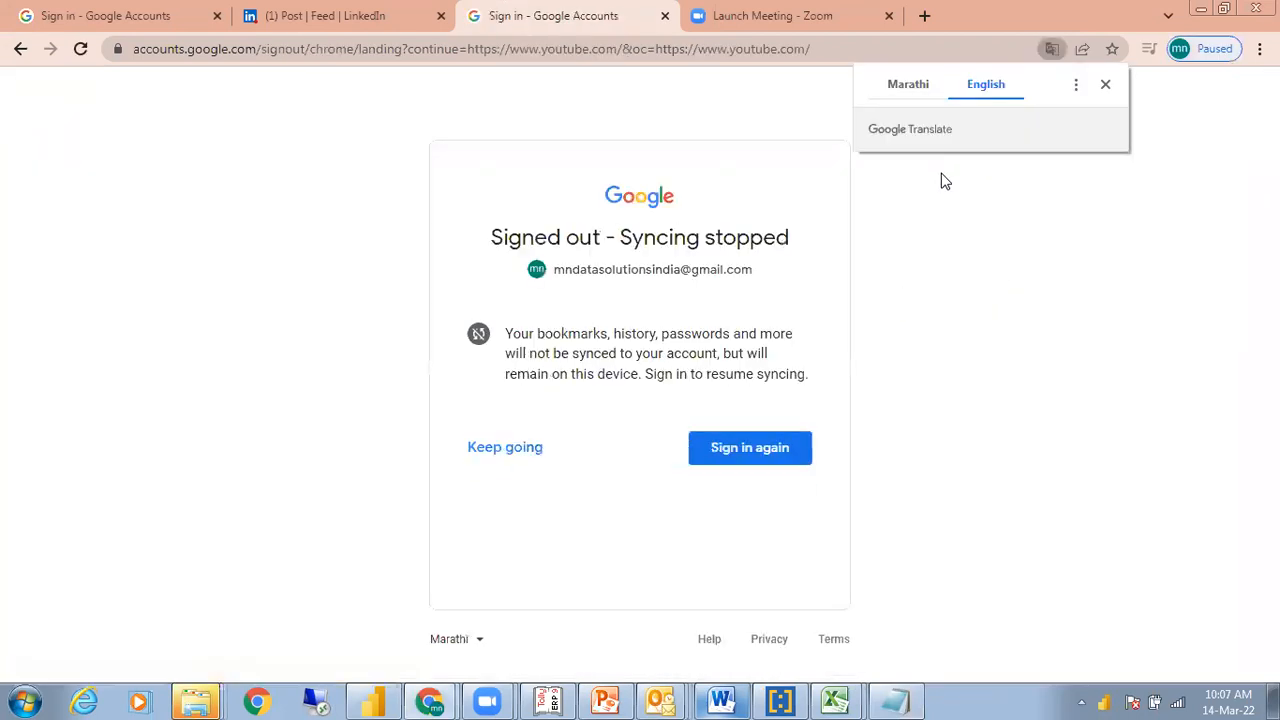
Leave the browser for Outlook and open the second mail account's Junk E-mail folder
{"action": "left_click", "coordinate": [1224, 9]}
{"action": "left_click", "coordinate": [819, 228]}
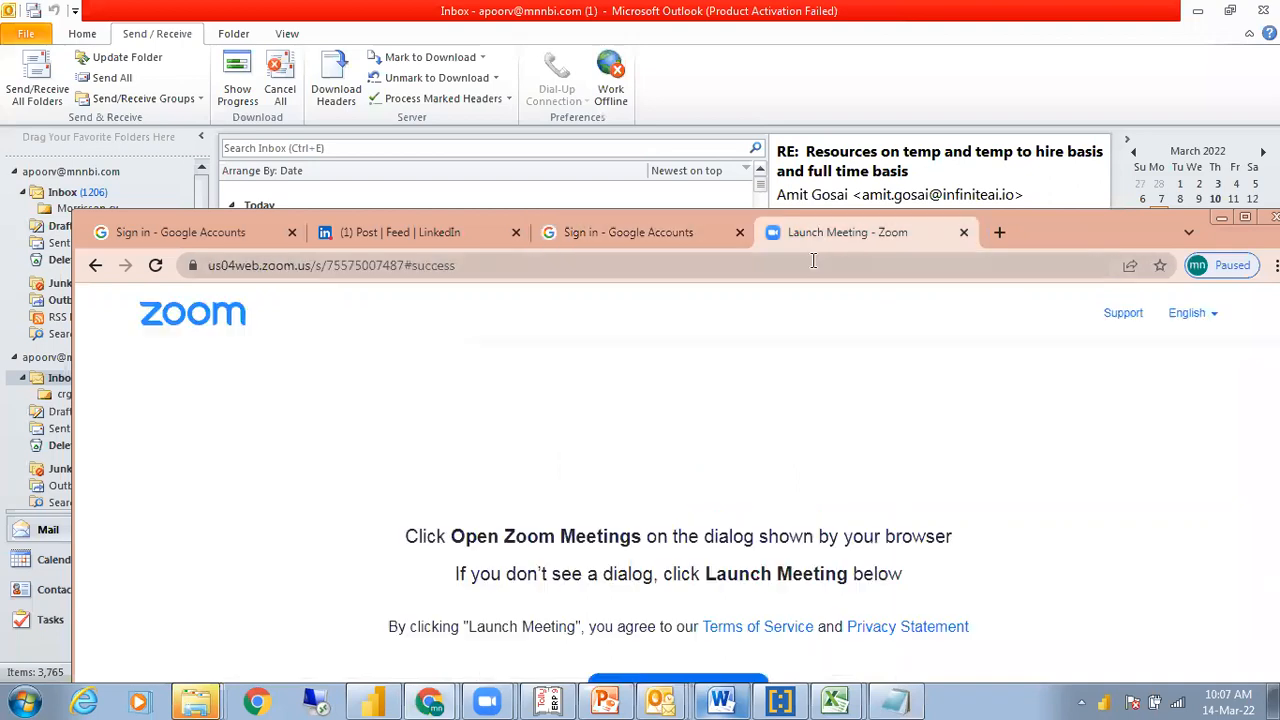
{"action": "left_click", "coordinate": [662, 229]}
{"action": "left_click", "coordinate": [885, 230]}
{"action": "double_click", "coordinate": [1224, 234]}
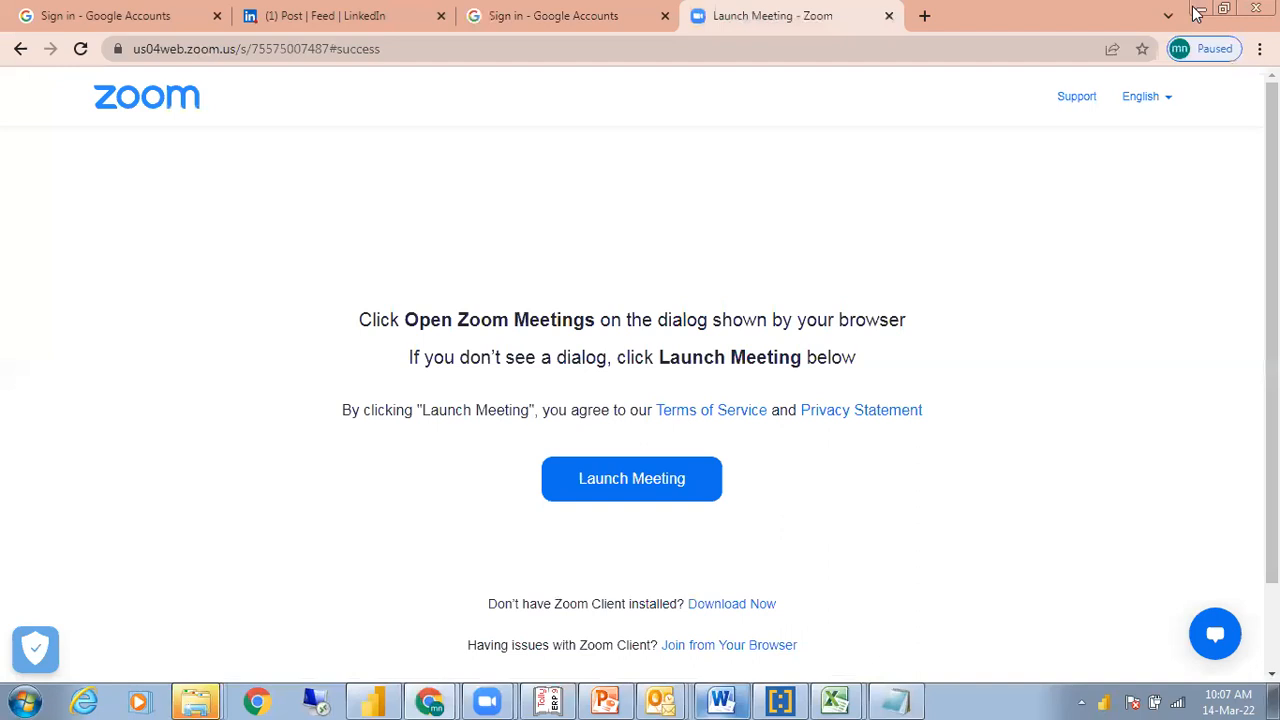
{"action": "left_click", "coordinate": [1196, 11]}
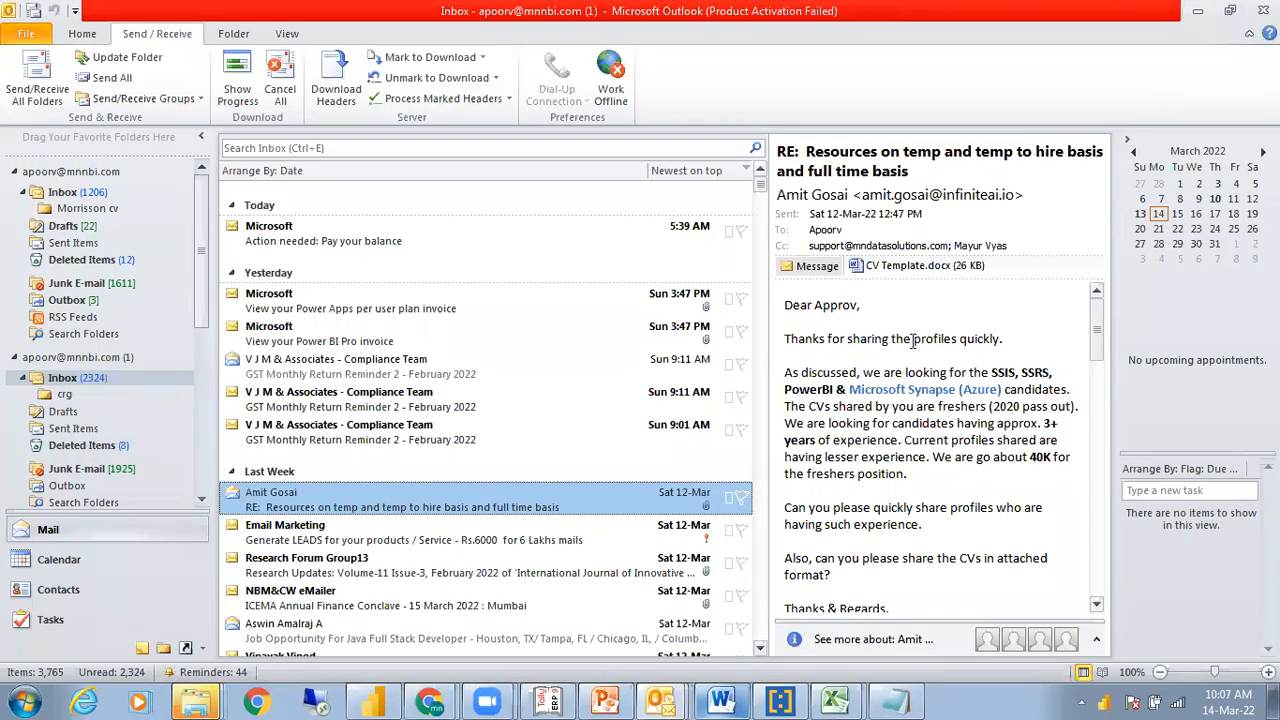
{"action": "left_click", "coordinate": [90, 469]}
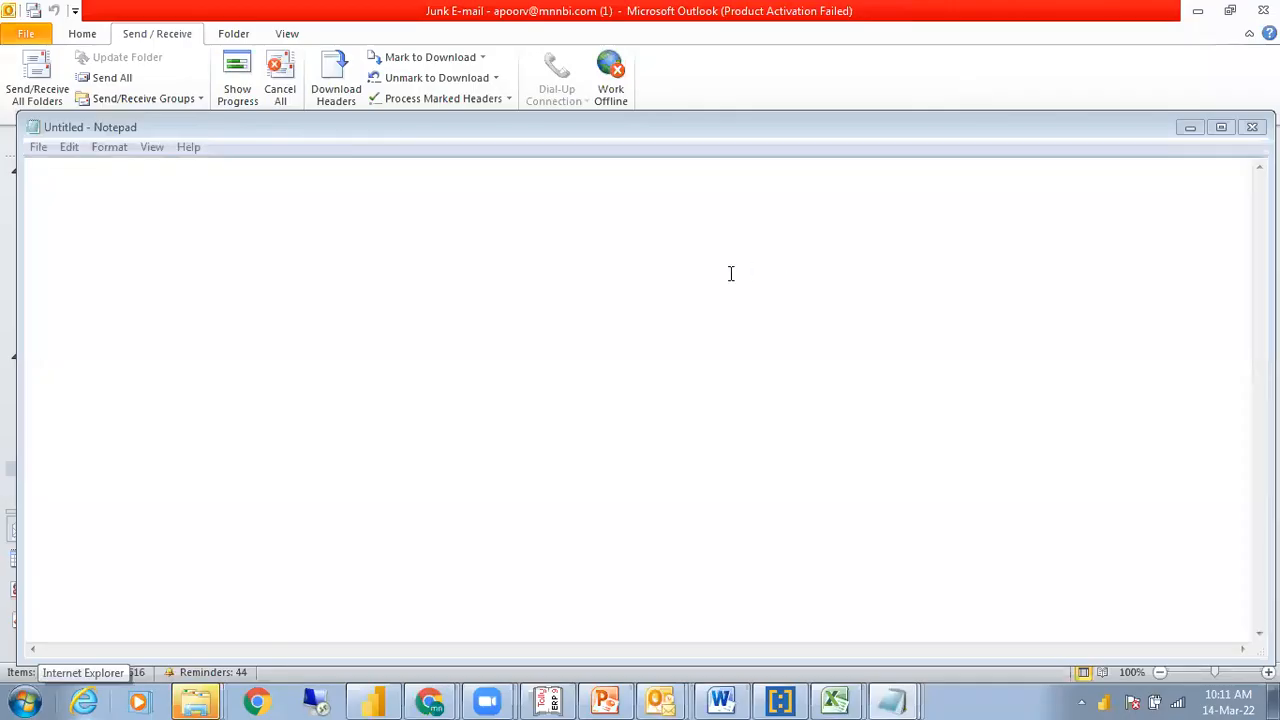
Write "paisabazaar" in the blank Notepad note and minimize it
{"action": "left_click", "coordinate": [540, 255]}
{"action": "type", "text": "pai"}
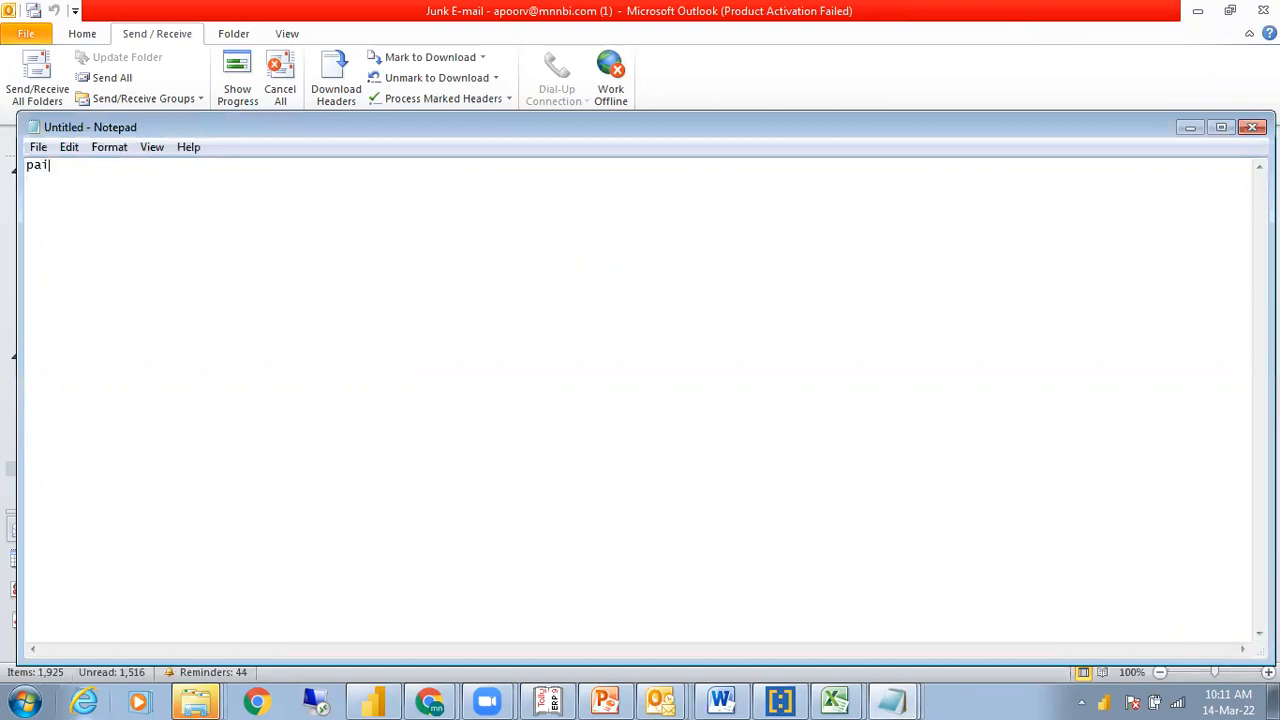
{"action": "type", "text": "sabazaar"}
{"action": "key", "text": "Return"}
{"action": "left_click", "coordinate": [1189, 128]}
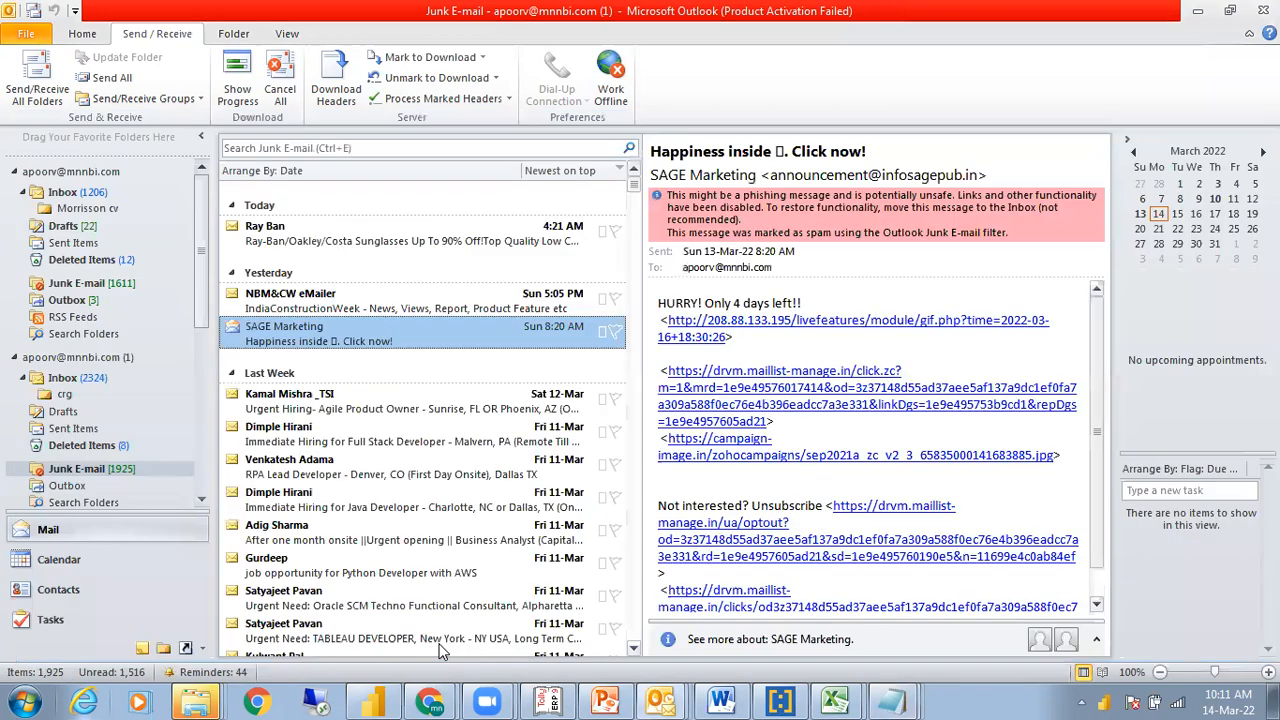
Close the 07-03-2022 hydraulic lookup_removed report in Power BI Desktop, ending the program when it stops responding
{"action": "left_click", "coordinate": [376, 700]}
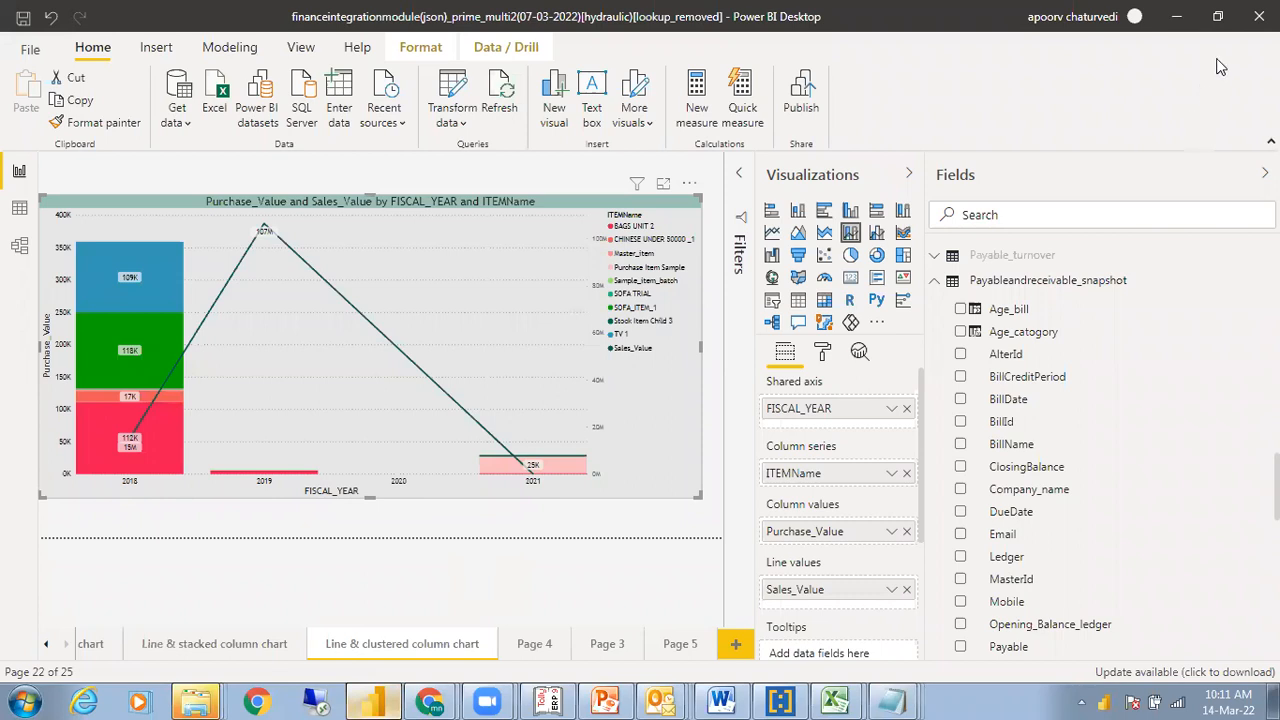
{"action": "left_click", "coordinate": [210, 699]}
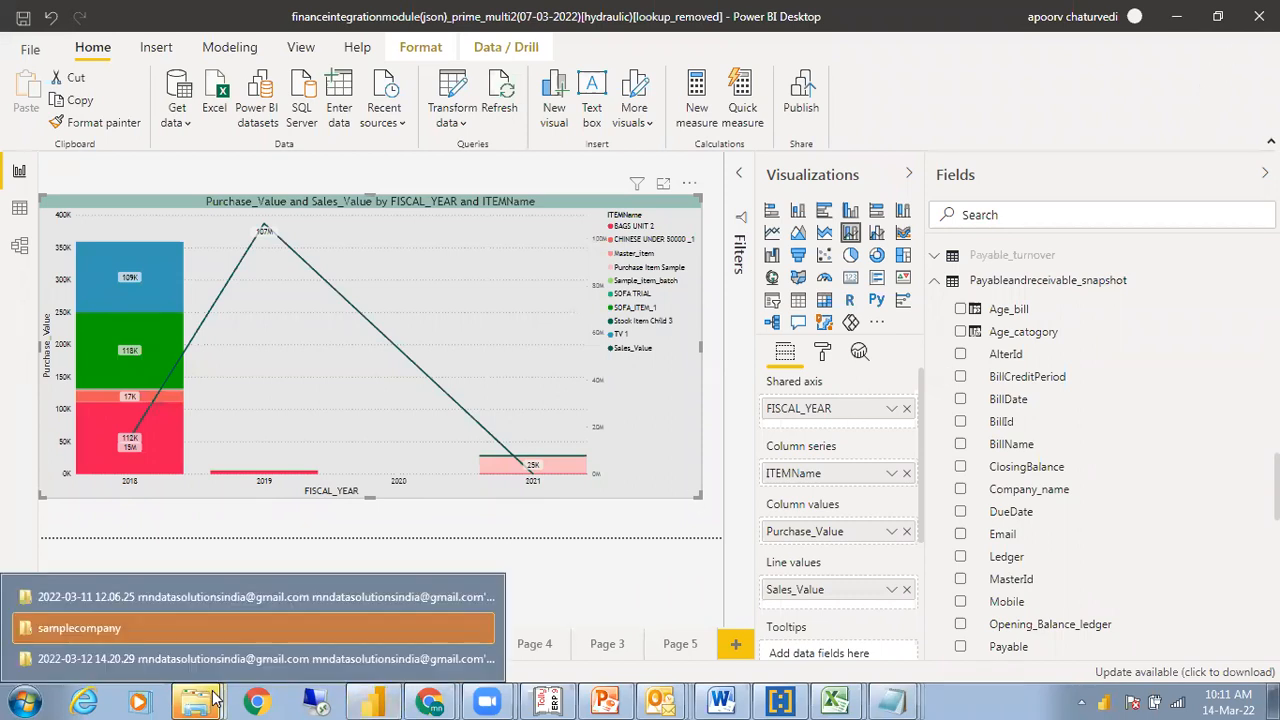
{"action": "left_click", "coordinate": [212, 668]}
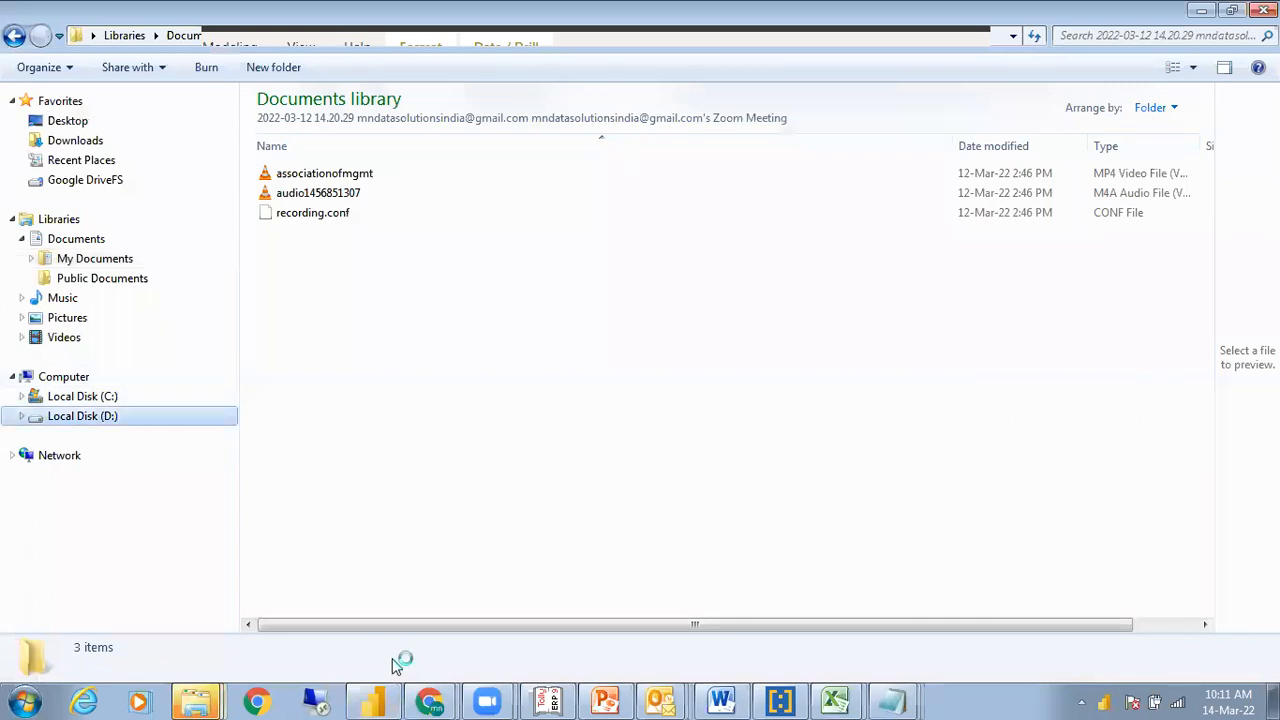
{"action": "left_click", "coordinate": [378, 700]}
{"action": "right_click", "coordinate": [385, 698]}
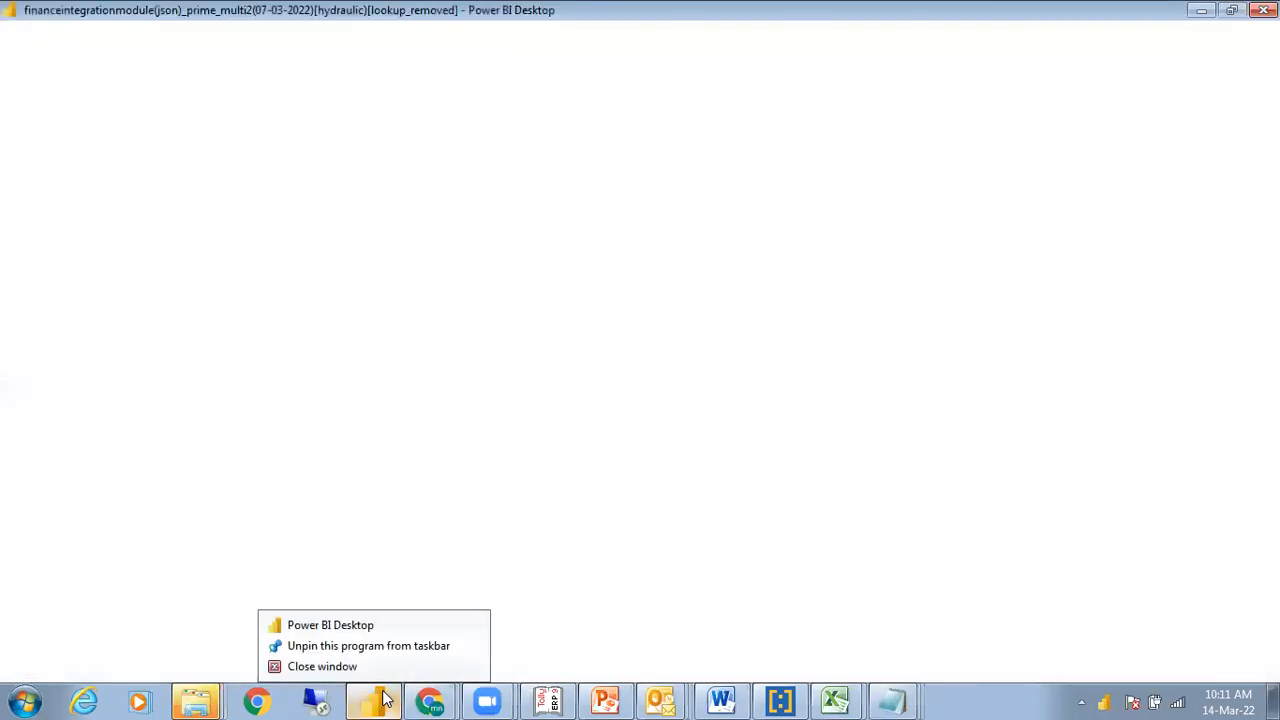
{"action": "left_click", "coordinate": [384, 668]}
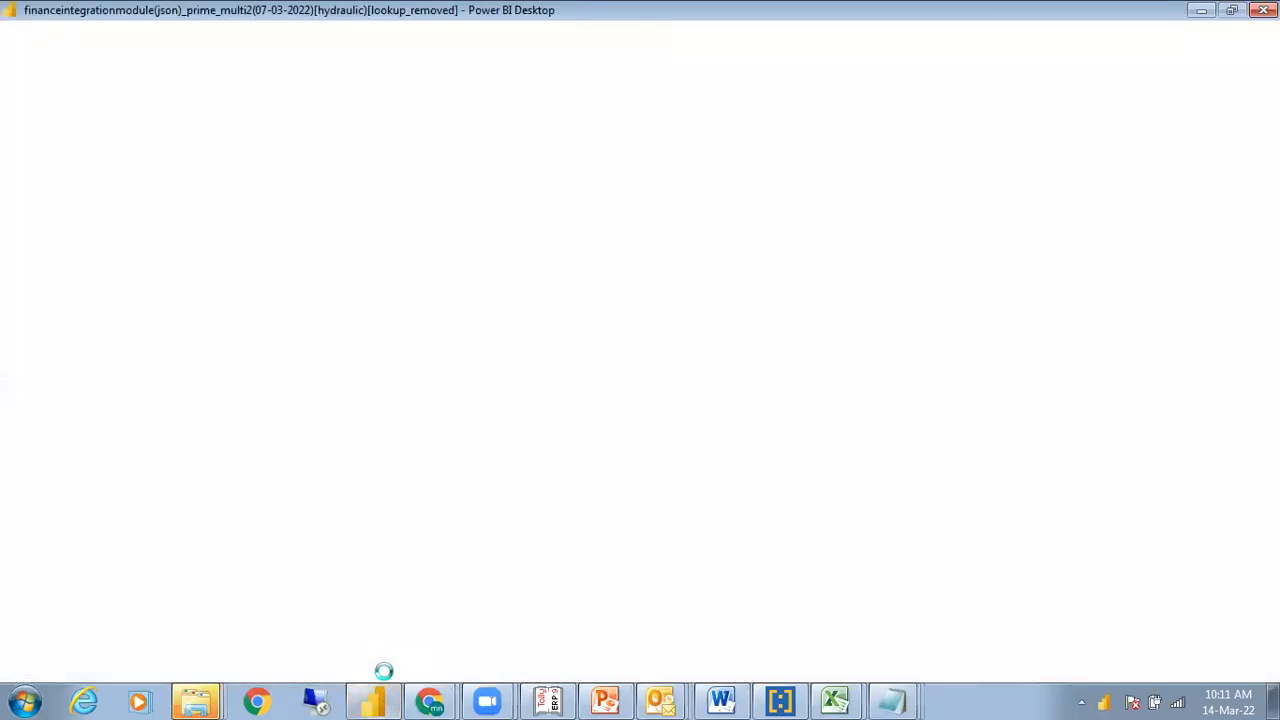
{"action": "left_click", "coordinate": [1201, 12]}
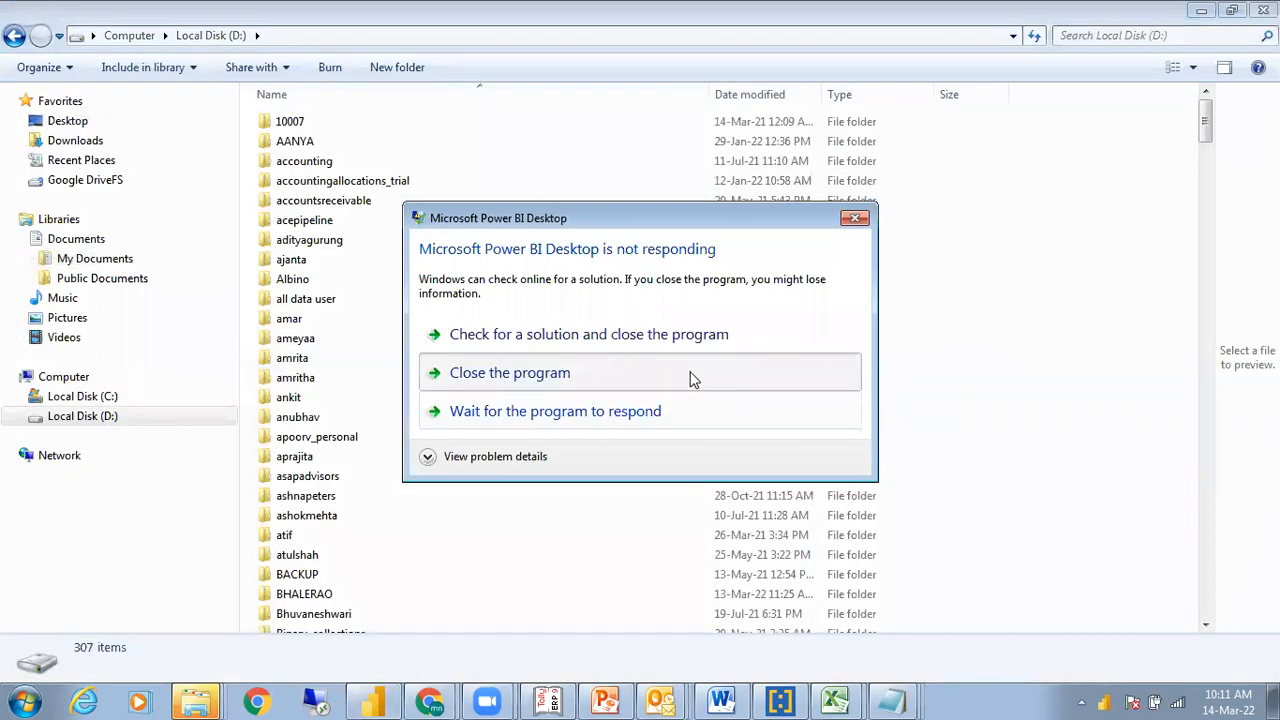
{"action": "left_click", "coordinate": [692, 382]}
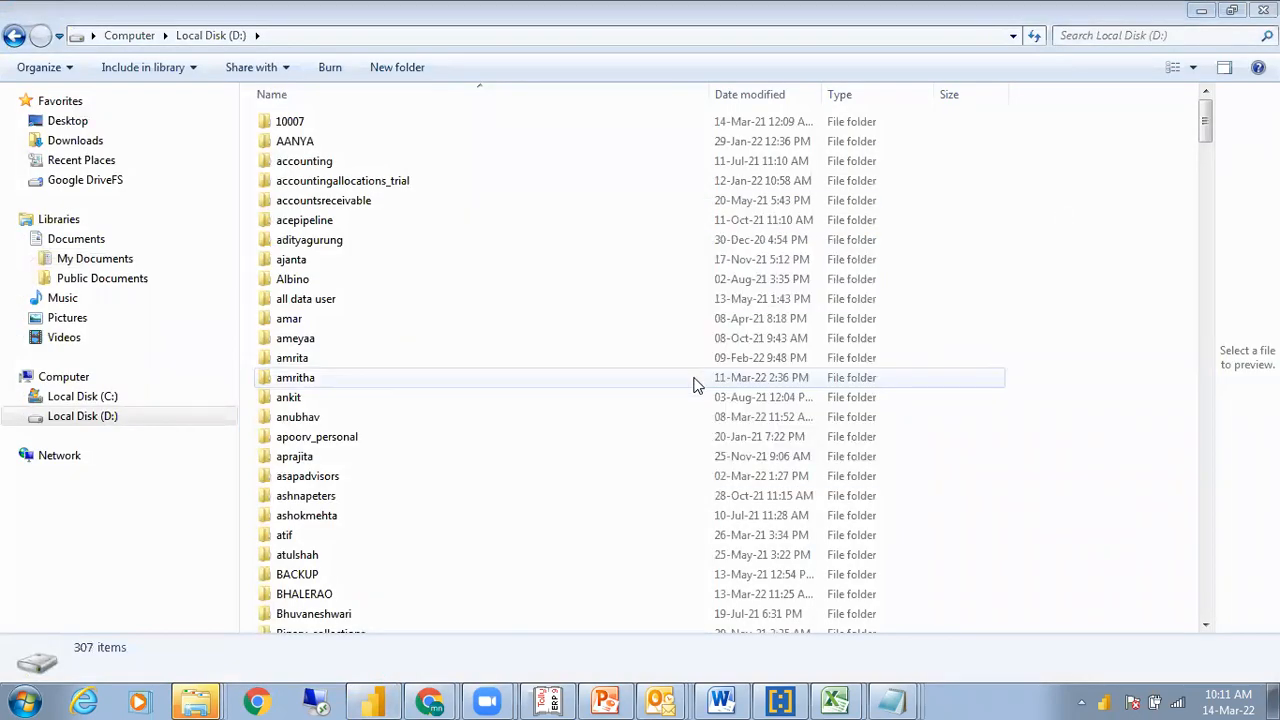
Search Local Disk (D:) for "pti"
{"action": "left_click", "coordinate": [1171, 37]}
{"action": "left_click", "coordinate": [1208, 282]}
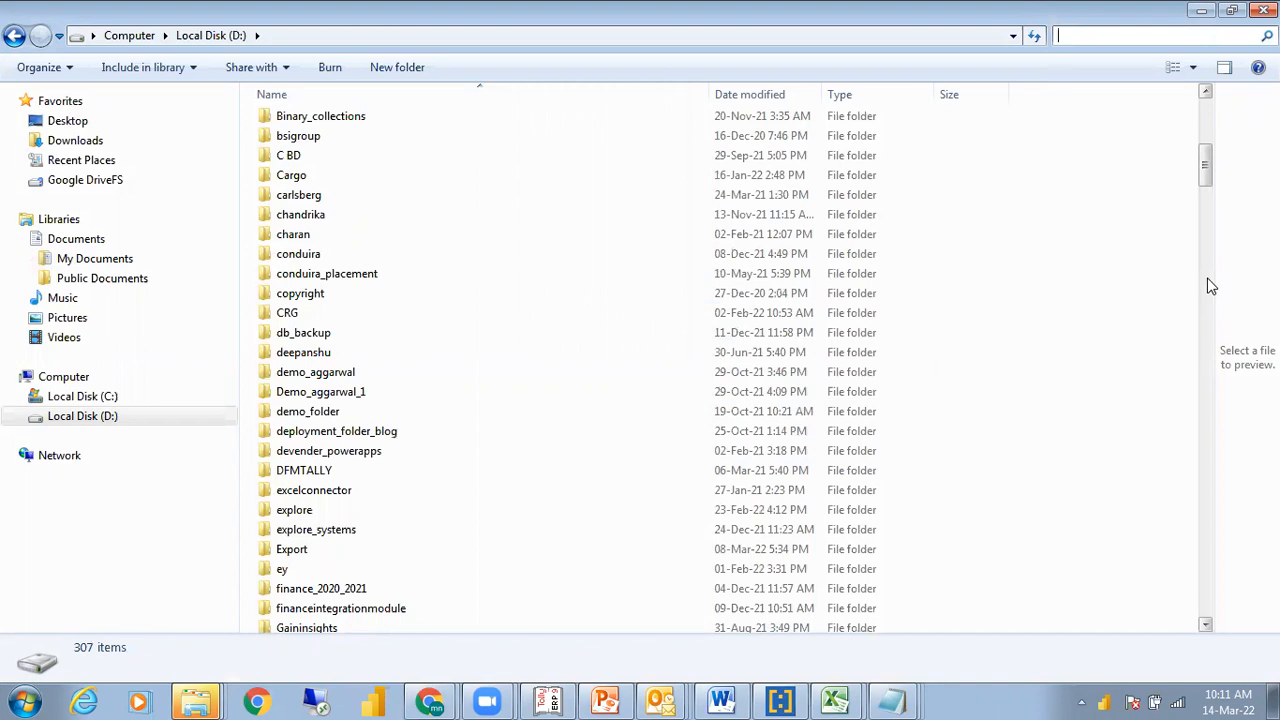
{"action": "left_click", "coordinate": [1209, 203]}
{"action": "left_click_drag", "start_coordinate": [1207, 189], "coordinate": [1208, 157]}
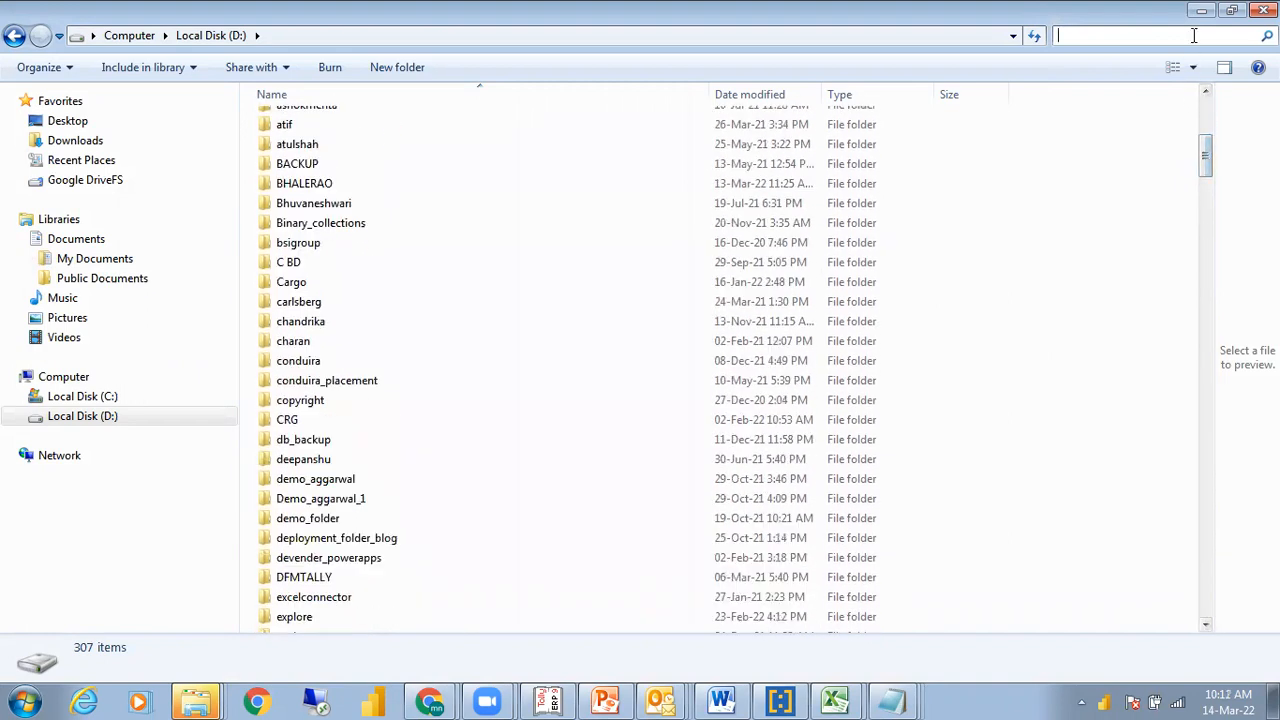
{"action": "left_click", "coordinate": [1193, 35]}
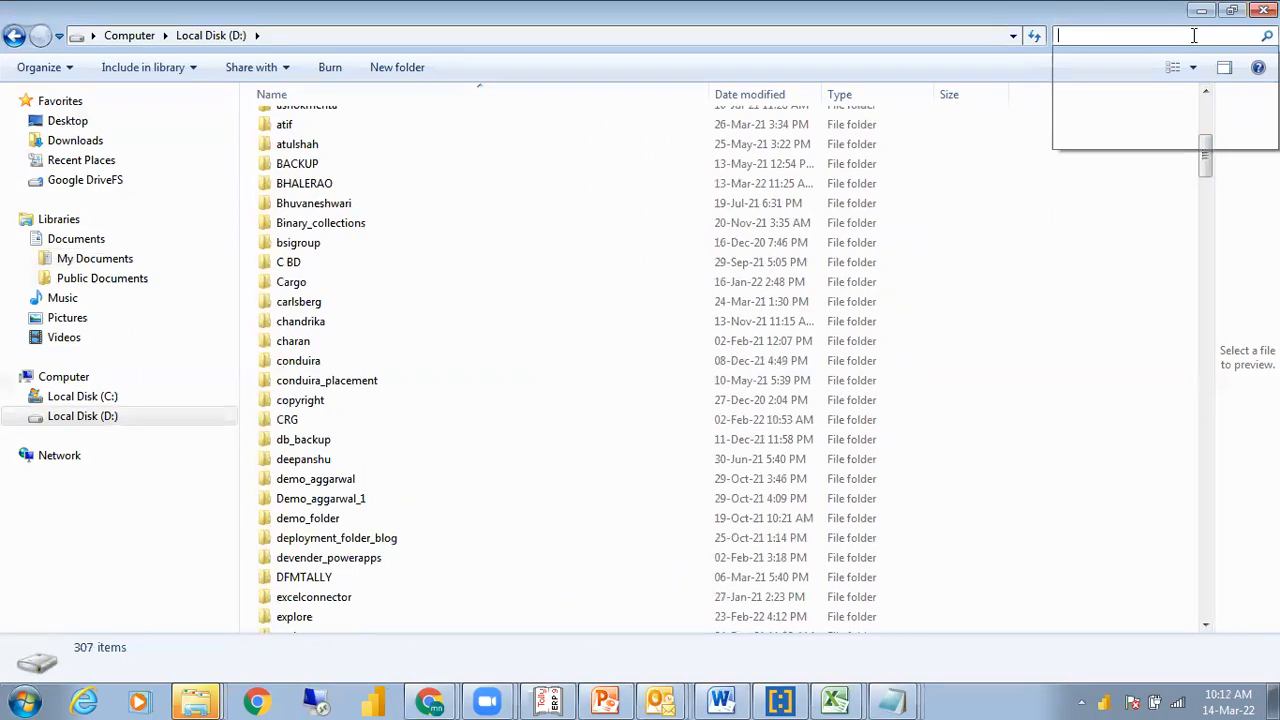
{"action": "type", "text": "pti"}
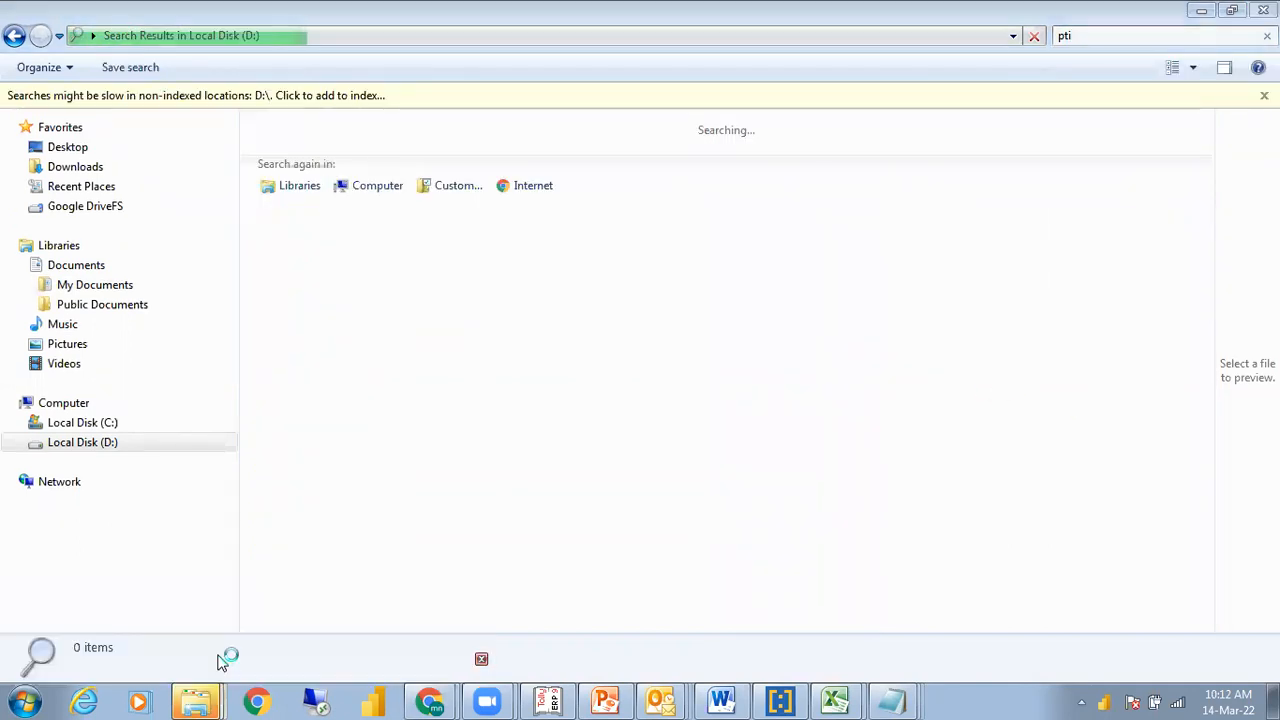
{"action": "left_click", "coordinate": [229, 446]}
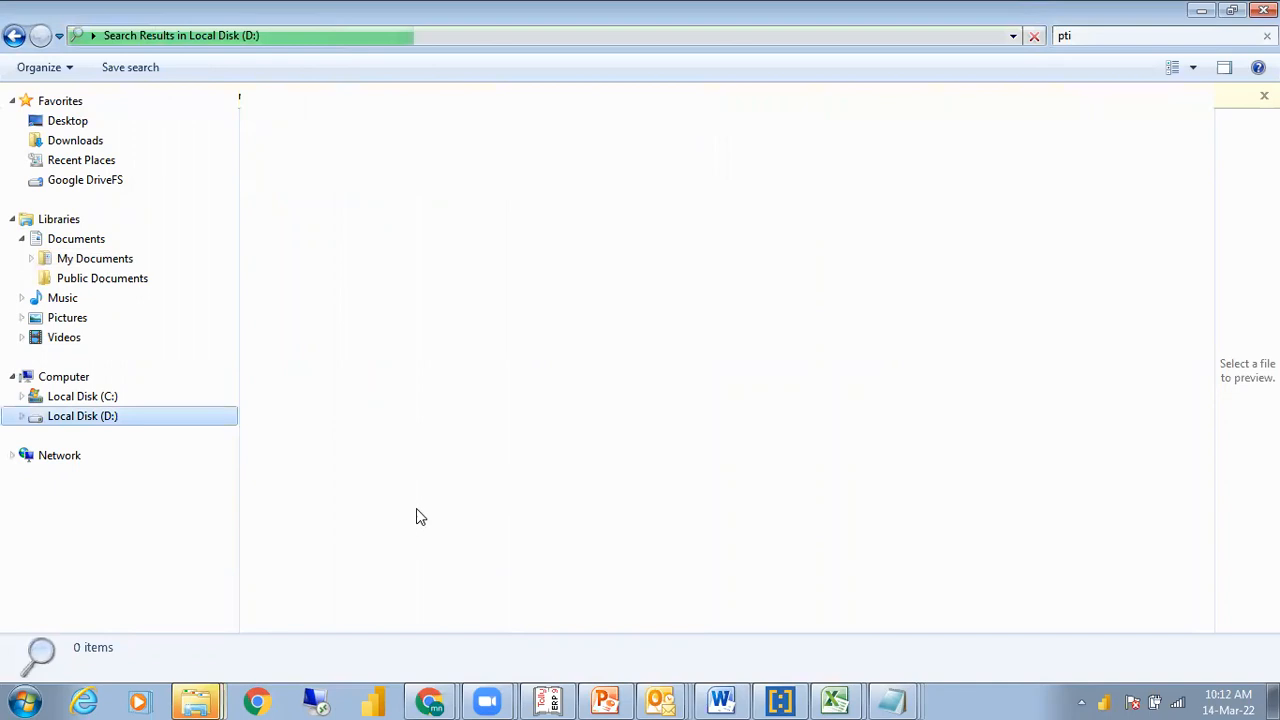
Search Local Disk (D:) for "prime" and open financeintegrationmodule(json)_prime_multi2(11-03-2022)[hydraulic][lookup_removed] (4) from the prime folder
{"action": "left_click", "coordinate": [1113, 35]}
{"action": "type", "text": "prime"}
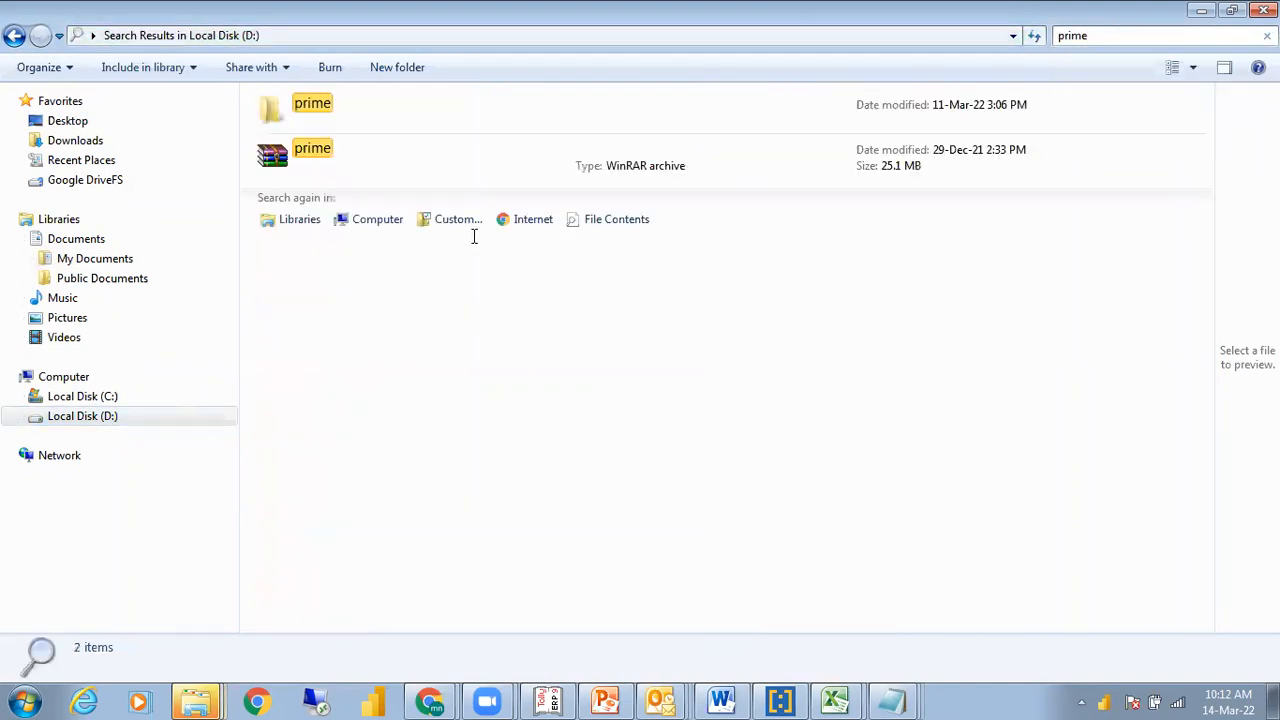
{"action": "double_click", "coordinate": [432, 146]}
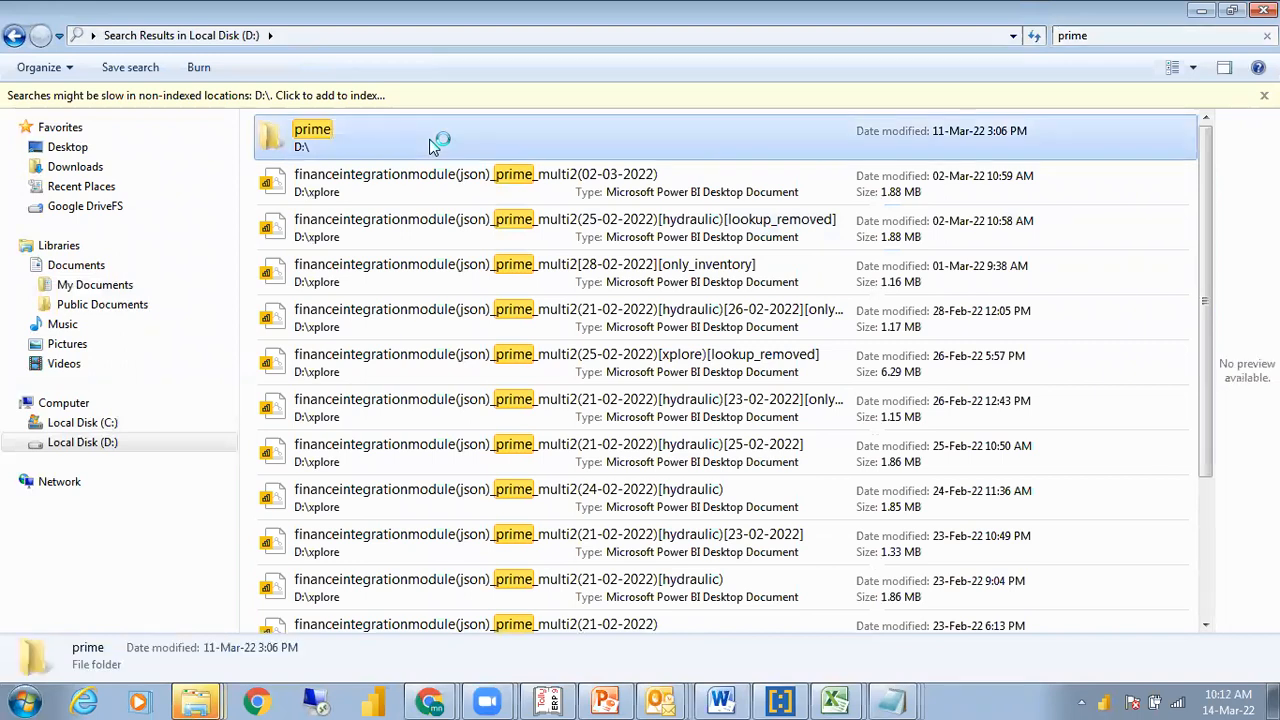
{"action": "key", "text": "super+Down"}
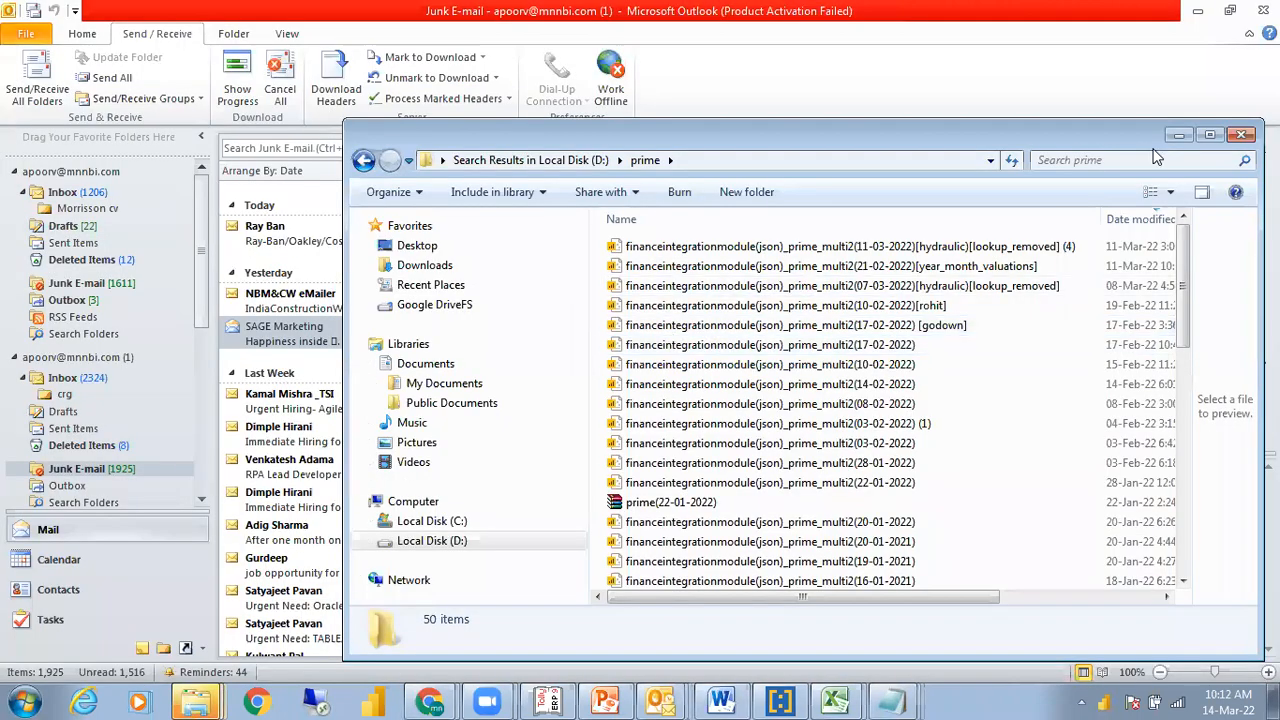
{"action": "left_click", "coordinate": [1210, 134]}
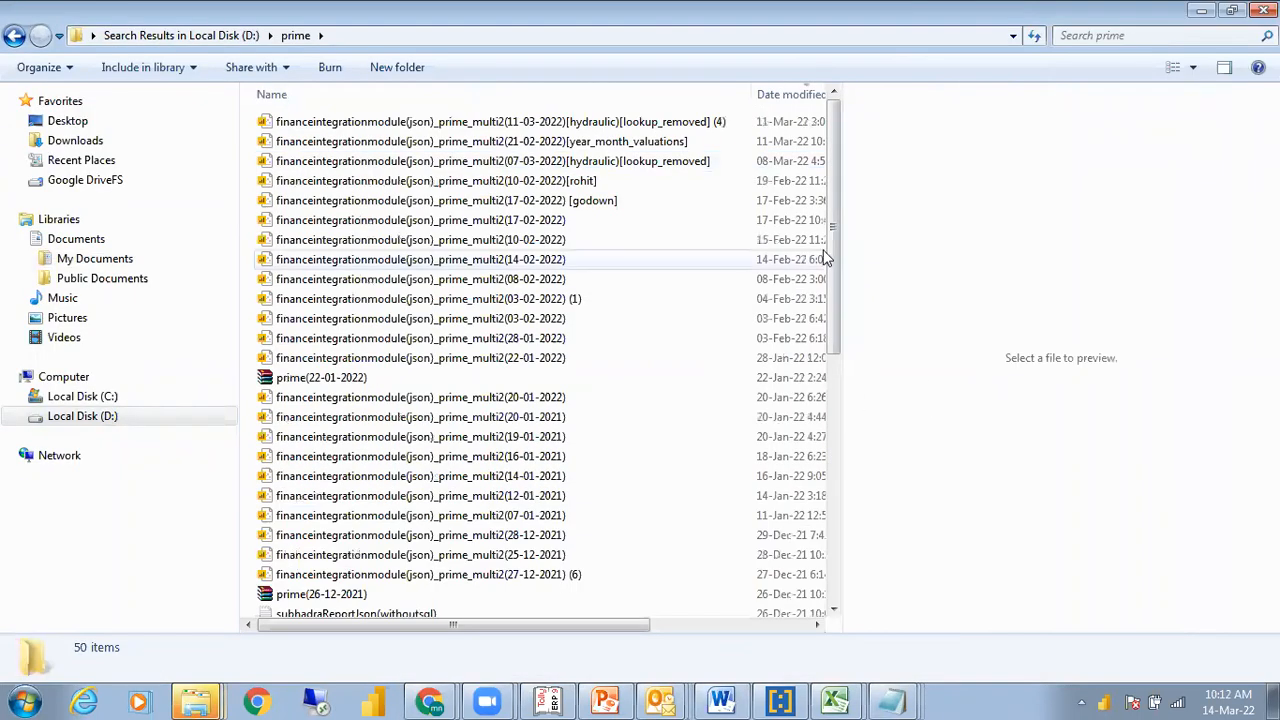
{"action": "double_click", "coordinate": [771, 124]}
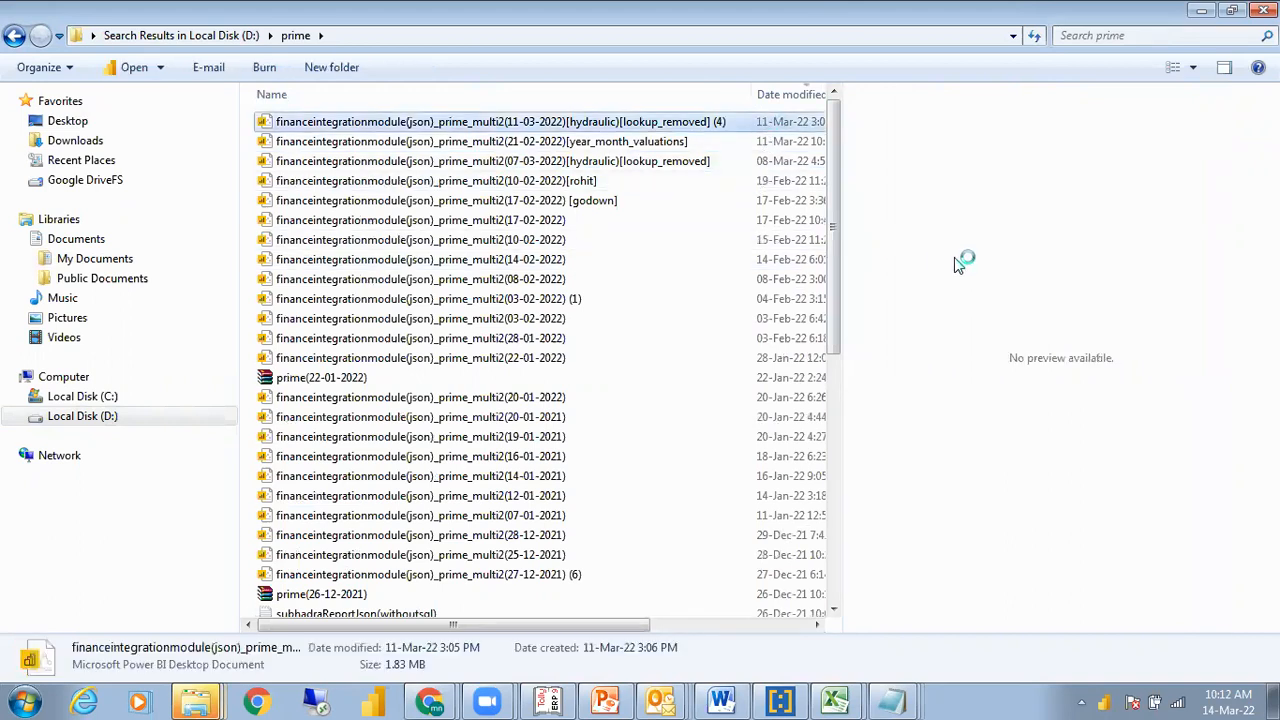
Start a new Notepad note with the lines "documentation", "graphs: document" and "heat map"
{"action": "left_click", "coordinate": [4, 698]}
{"action": "left_click", "coordinate": [63, 186]}
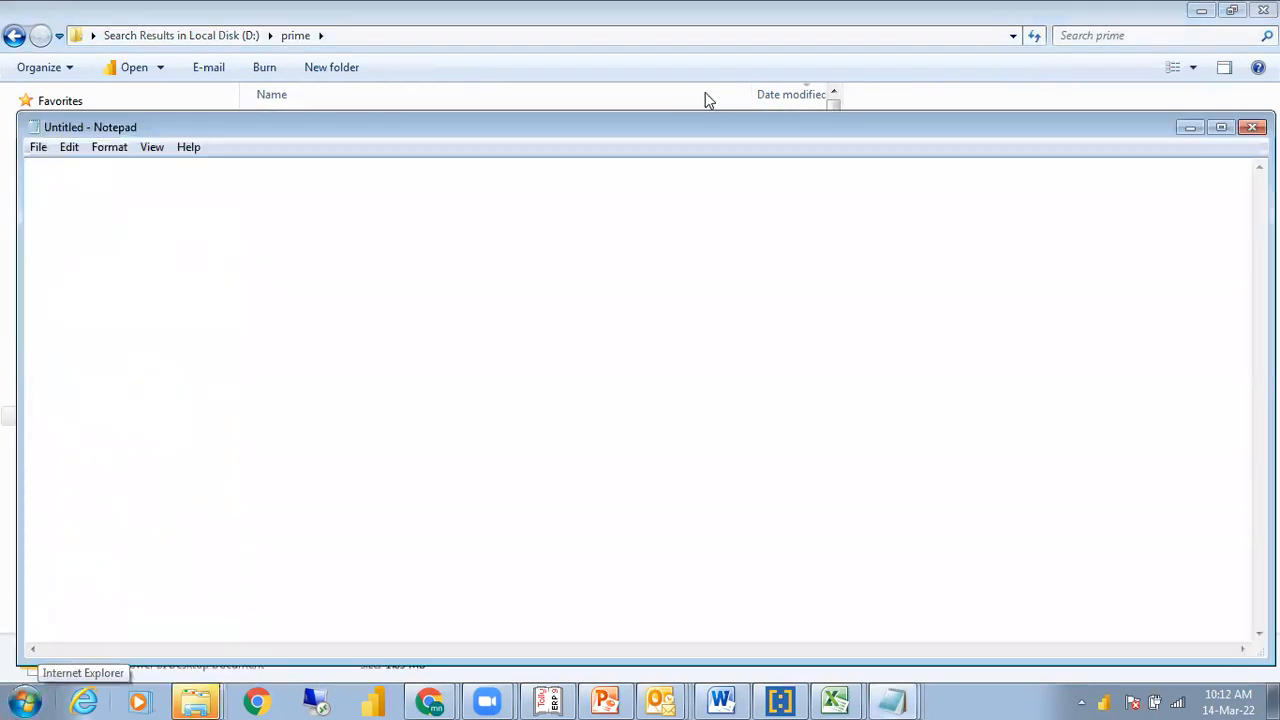
{"action": "type", "text": "documentation  "}
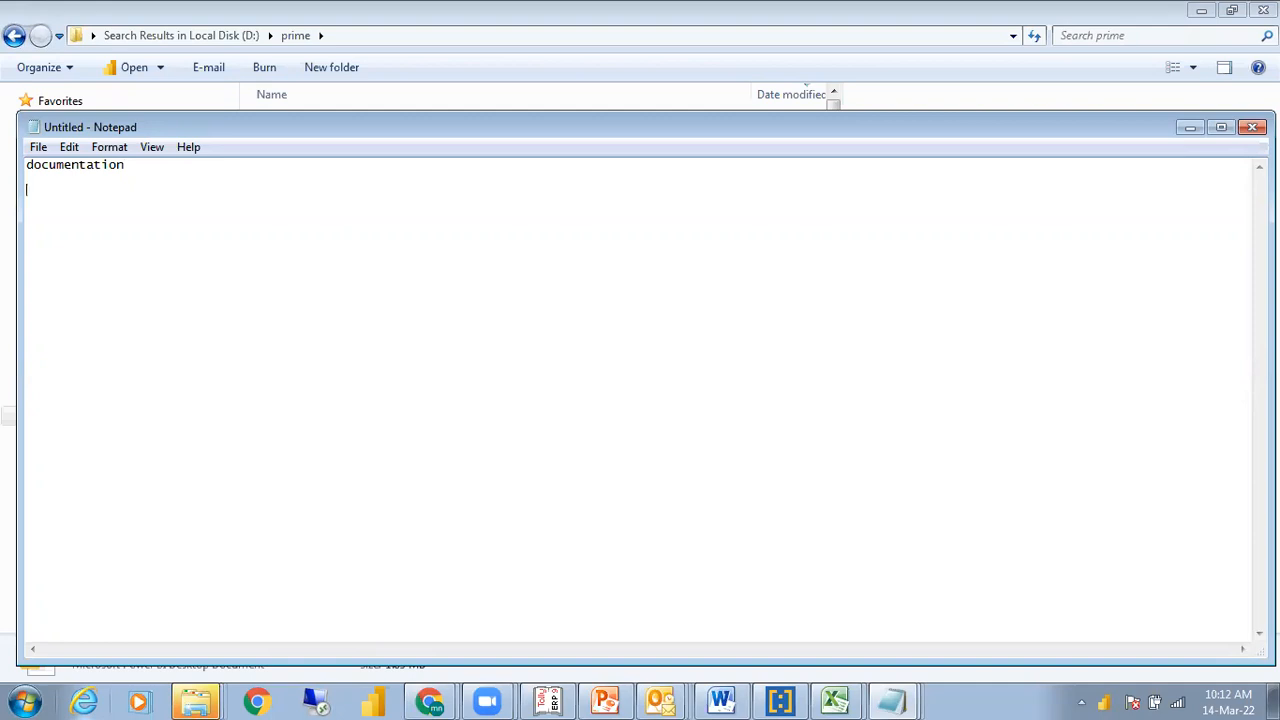
{"action": "type", "text": "graphs: document"}
{"action": "key", "text": "Return"}
{"action": "left_click", "coordinate": [383, 703]}
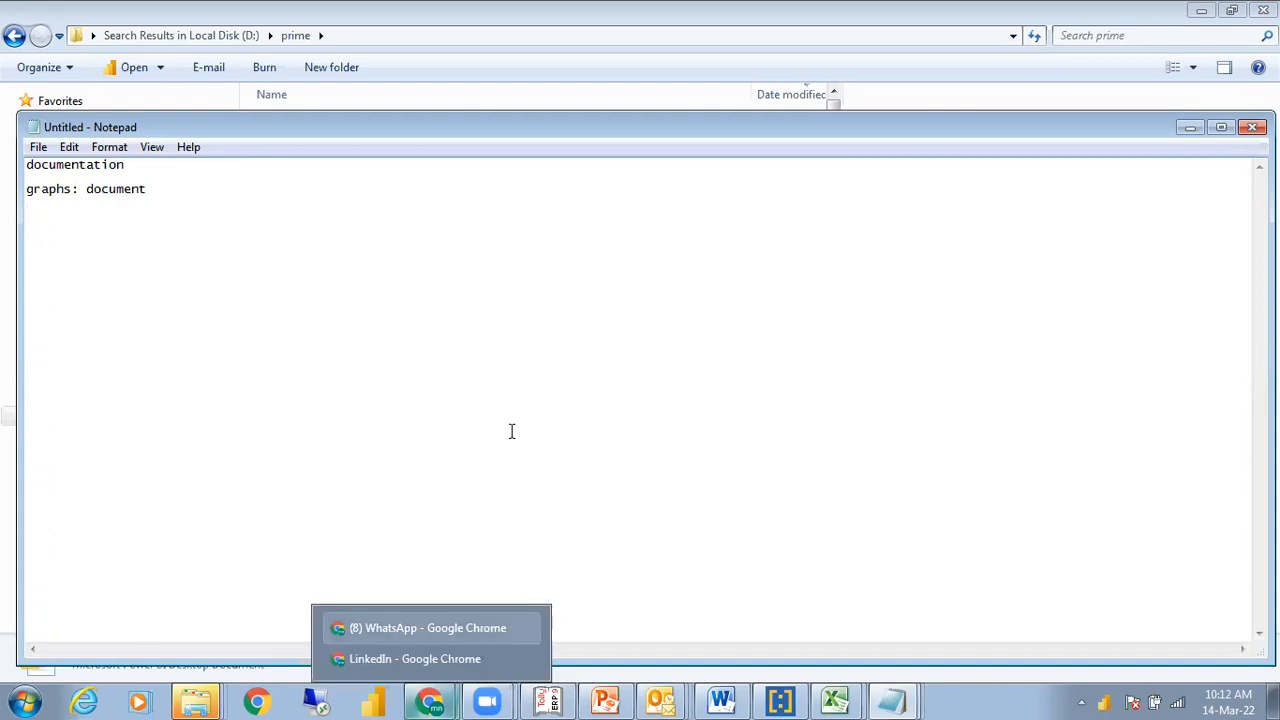
{"action": "type", "text": "heat map"}
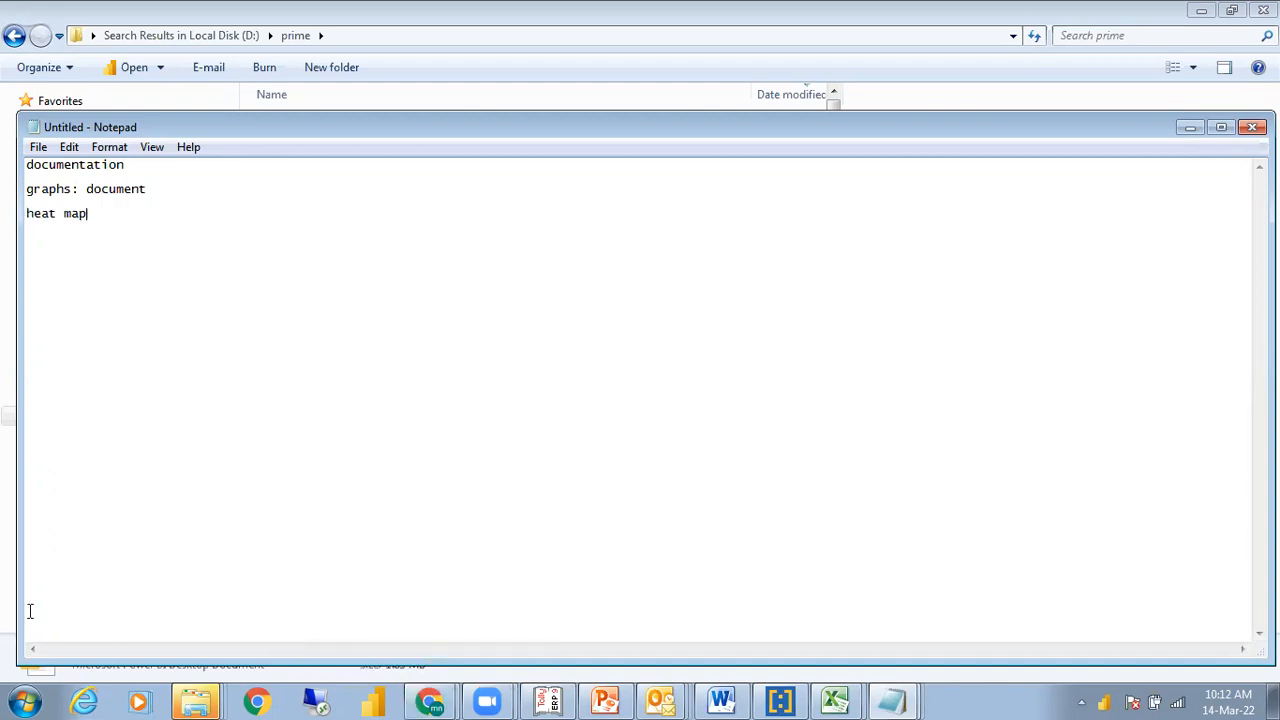
Launch Microsoft Word 2010
{"action": "left_click", "coordinate": [22, 700]}
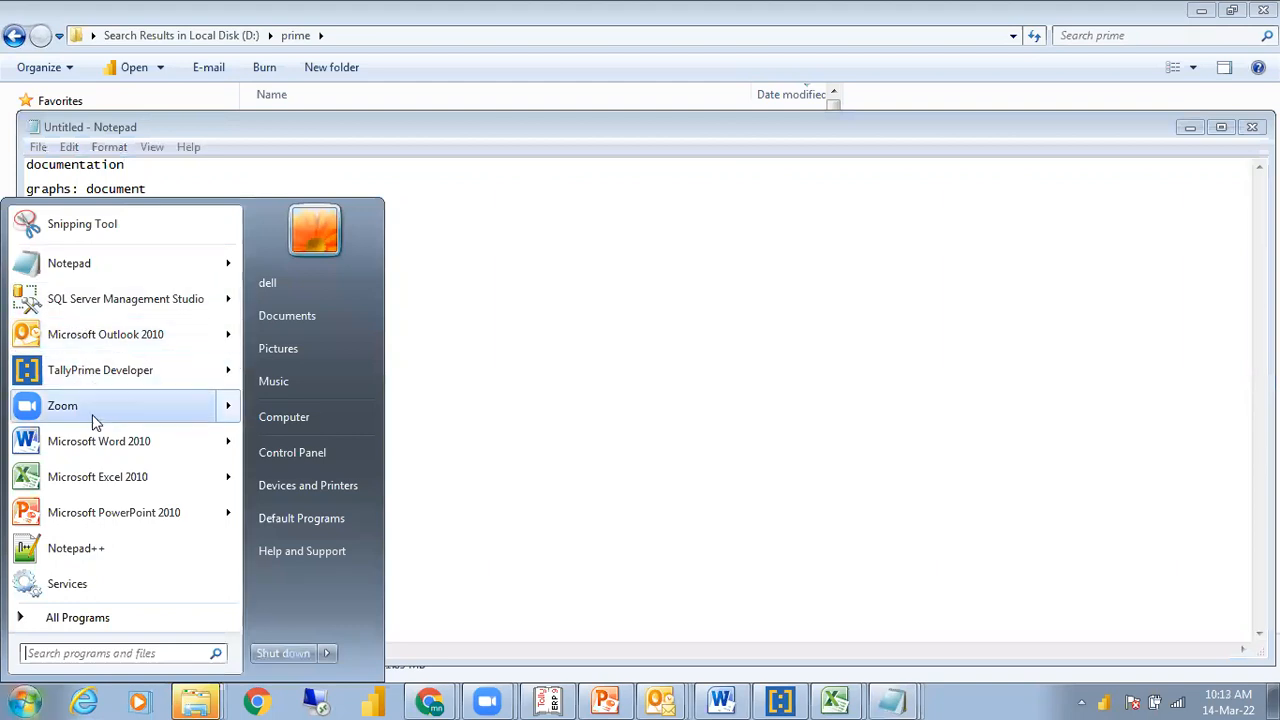
{"action": "left_click", "coordinate": [98, 451]}
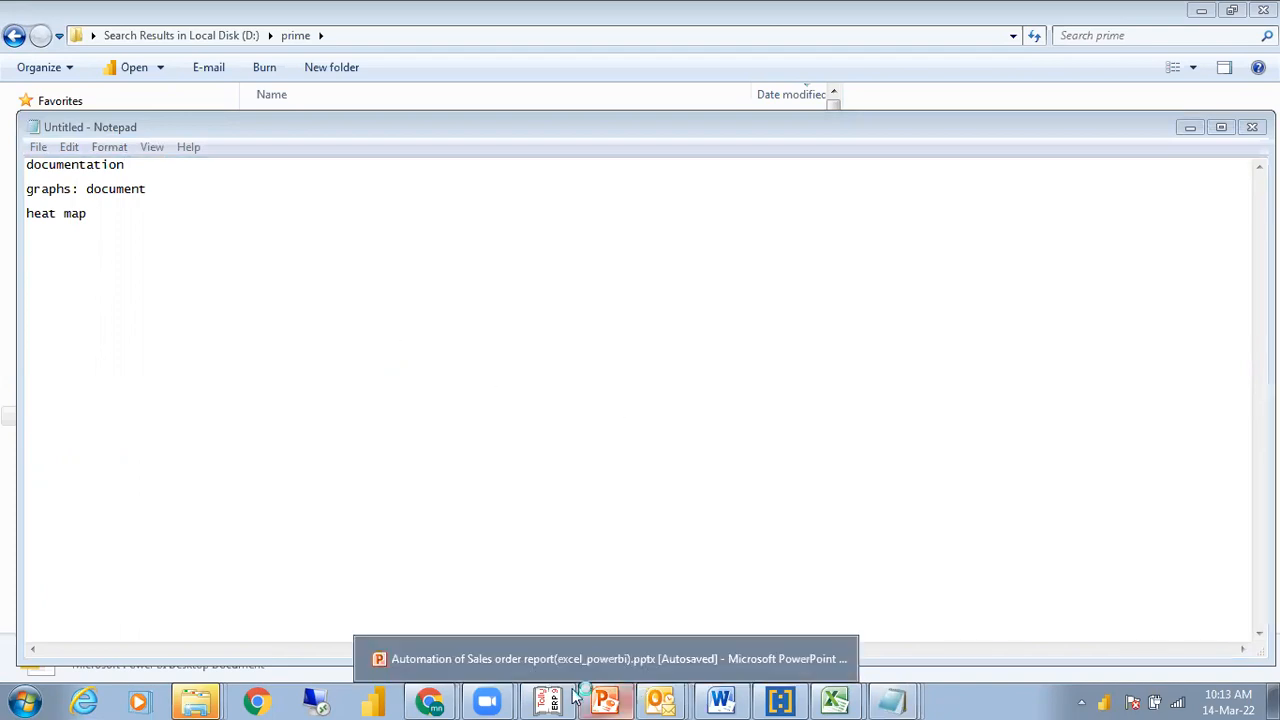
Switch to the LinkedIn Chrome window, restore it to a smaller size and view the Google signed-out page
{"action": "mouse_move", "coordinate": [447, 700]}
{"action": "left_click", "coordinate": [449, 658]}
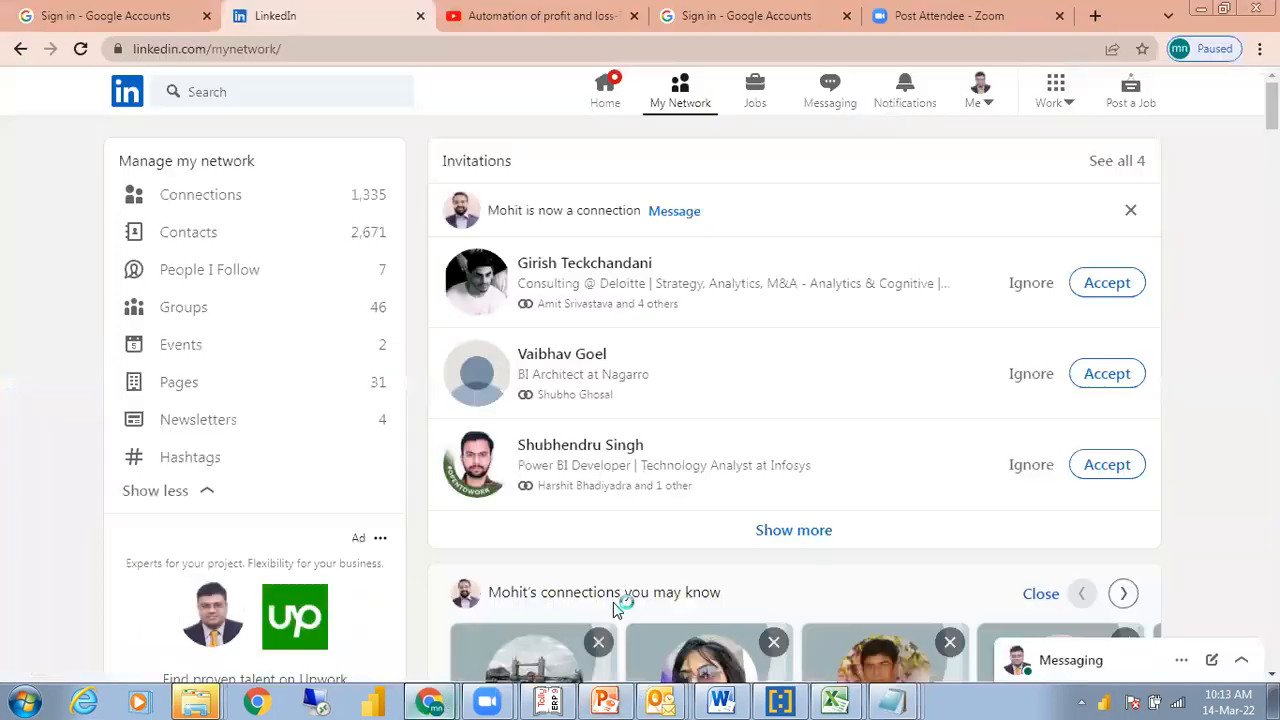
{"action": "left_click", "coordinate": [1223, 9]}
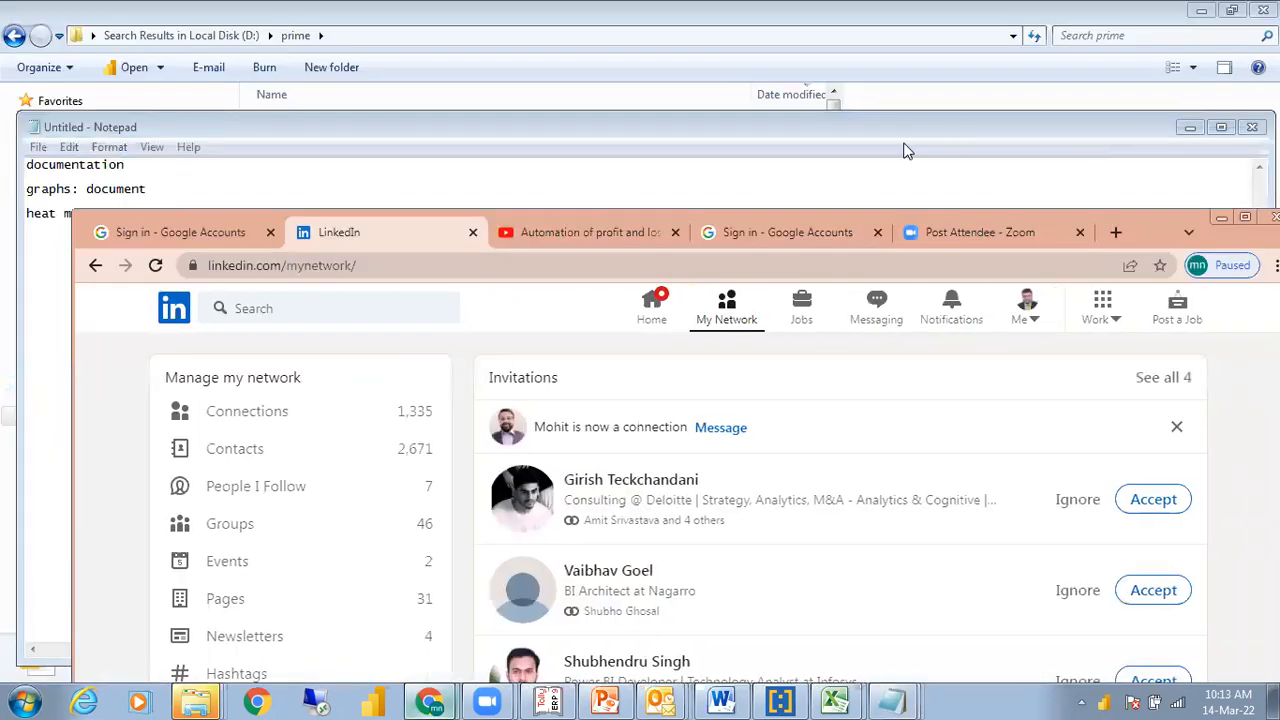
{"action": "left_click", "coordinate": [776, 228]}
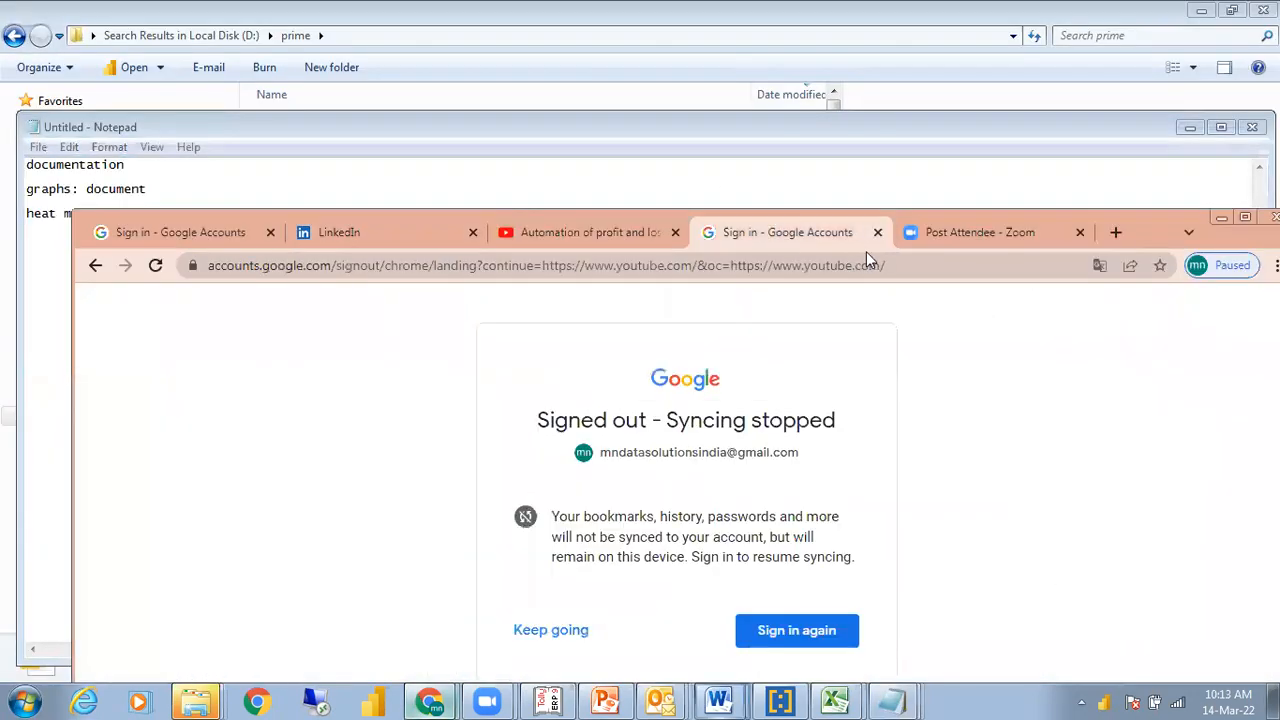
Open email.mndatasolutions.com in the browser tab that holds the Zoom Post Attendee page
{"action": "left_click", "coordinate": [948, 228]}
{"action": "left_click", "coordinate": [808, 268]}
{"action": "type", "text": "email"}
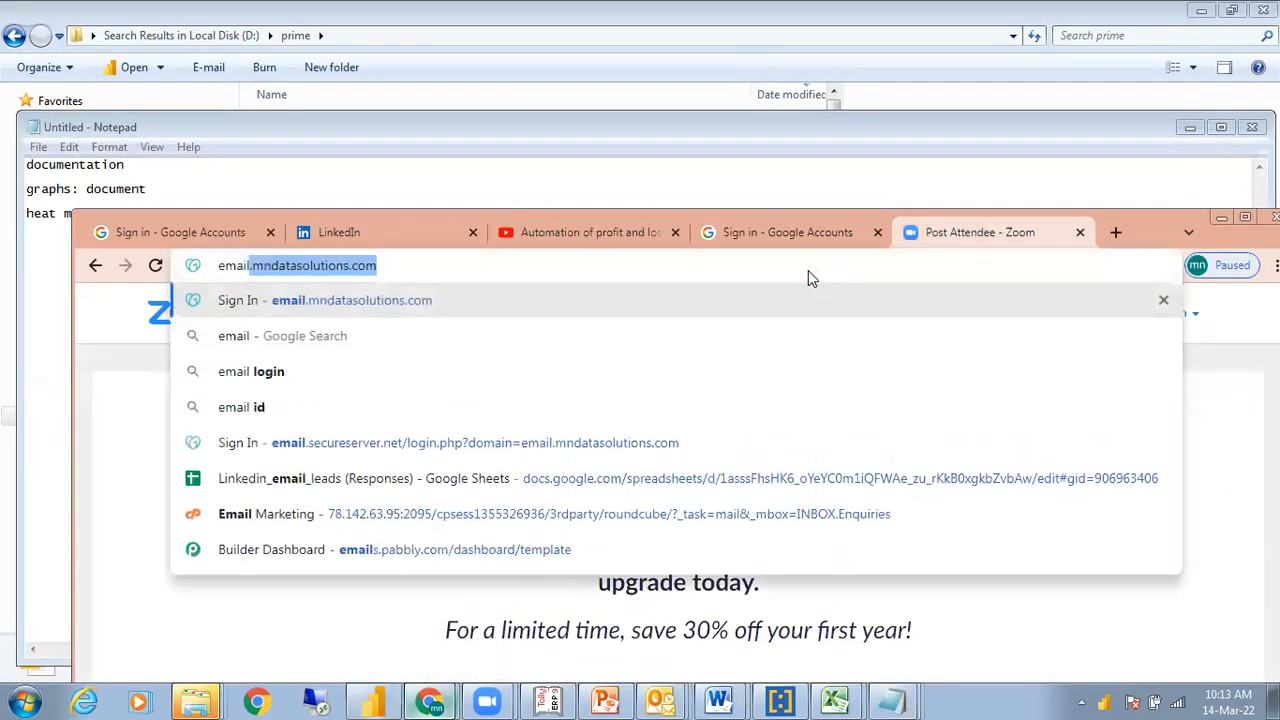
{"action": "key", "text": "Return"}
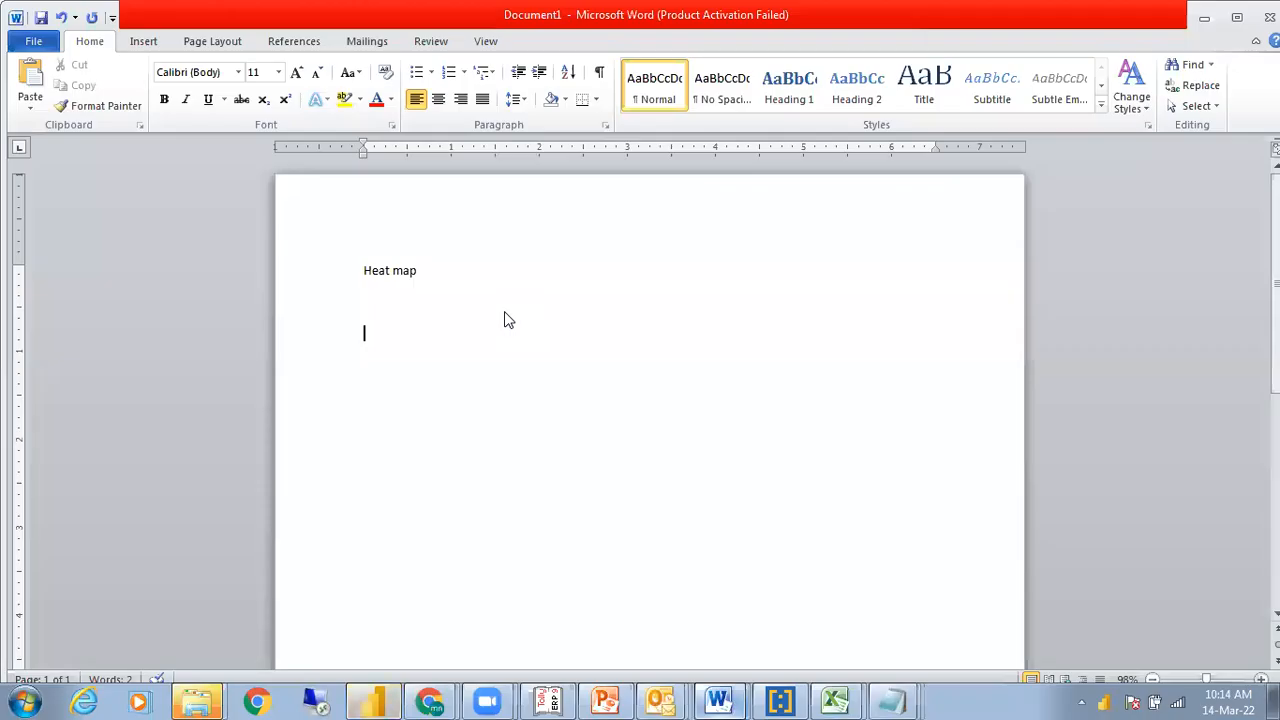
In Word's Document1, write "What is the purpose of this graph: this graph gives the gradation of the measure" below the Heat map heading
{"action": "type", "text": "What is the p"}
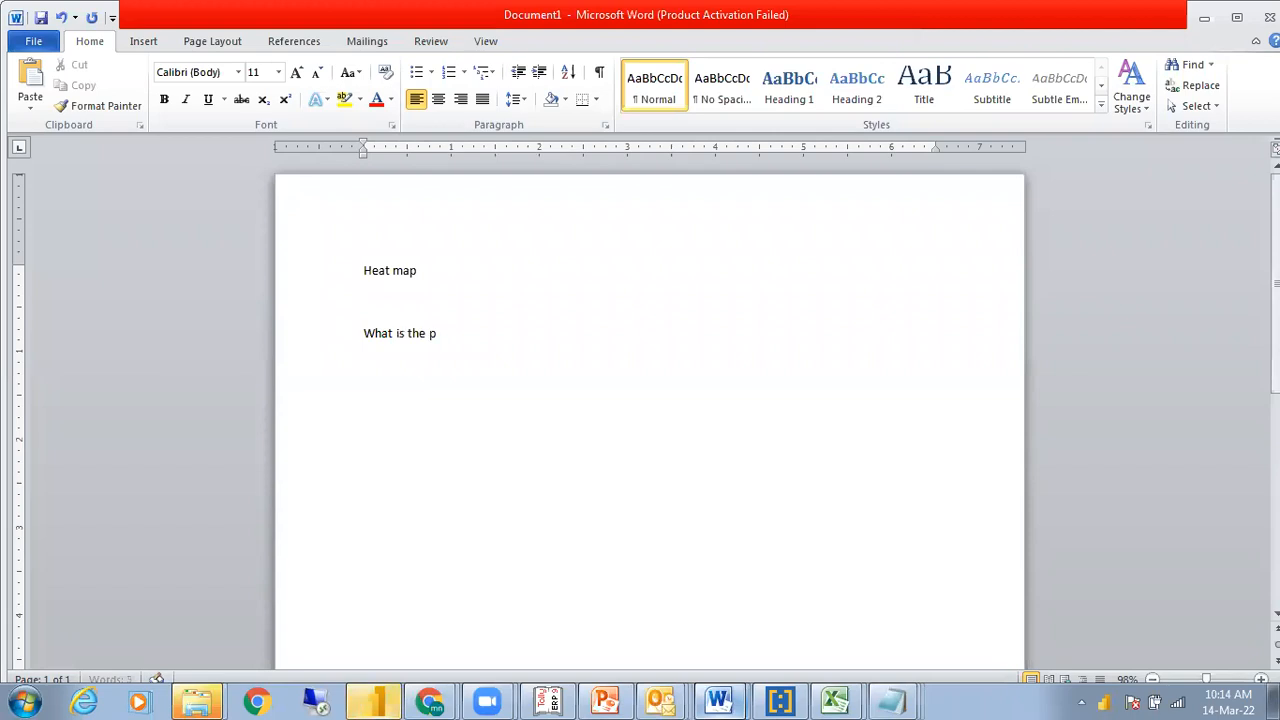
{"action": "type", "text": "urpose of this graph"}
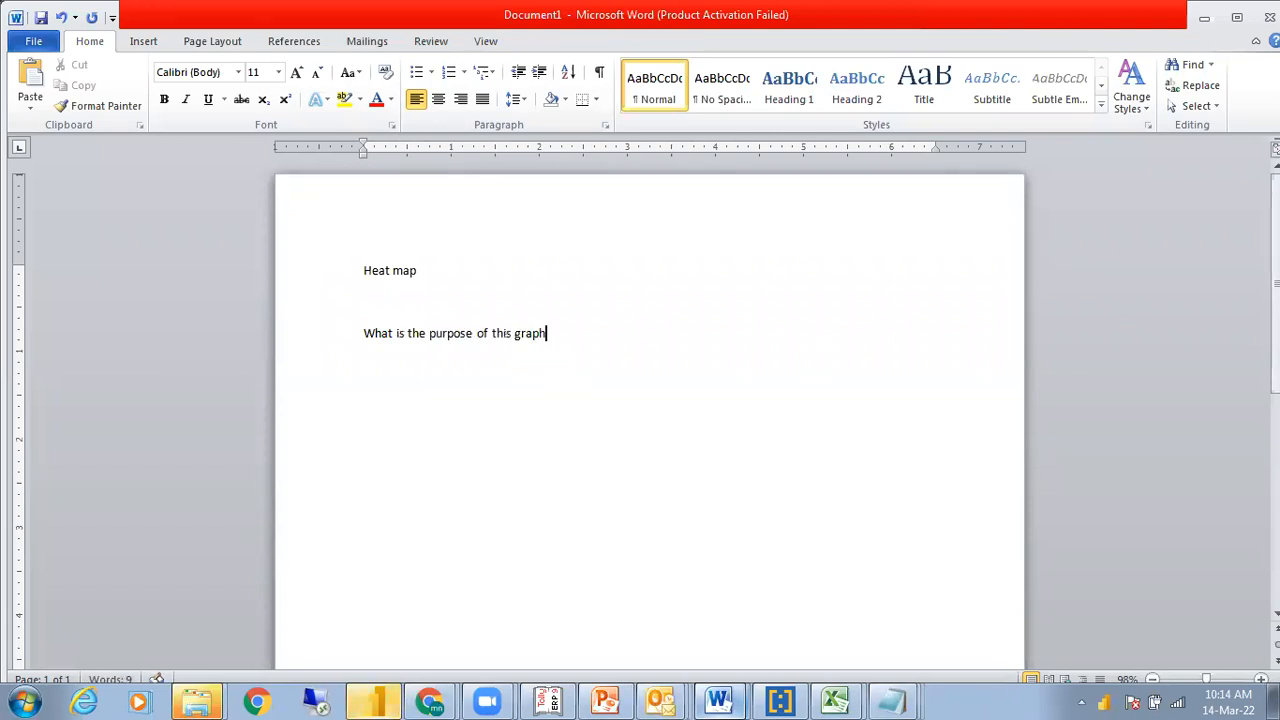
{"action": "type", "text": ": this graph "}
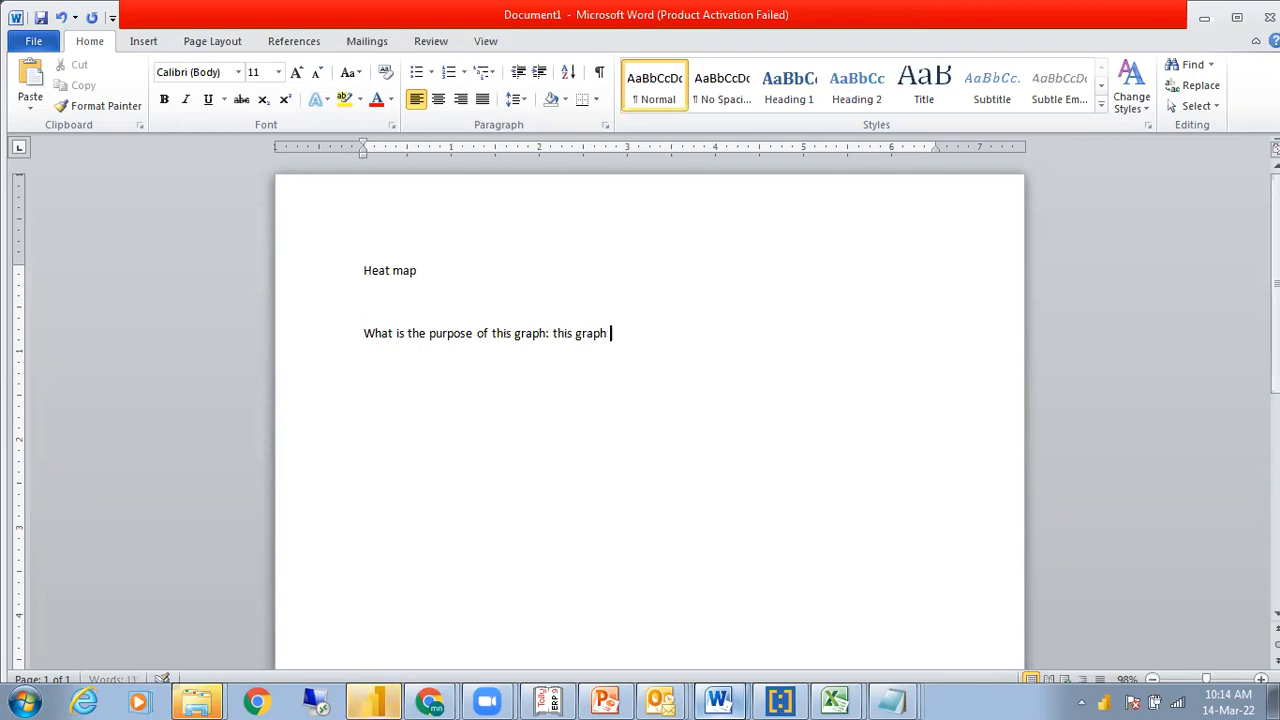
{"action": "type", "text": "gives the "}
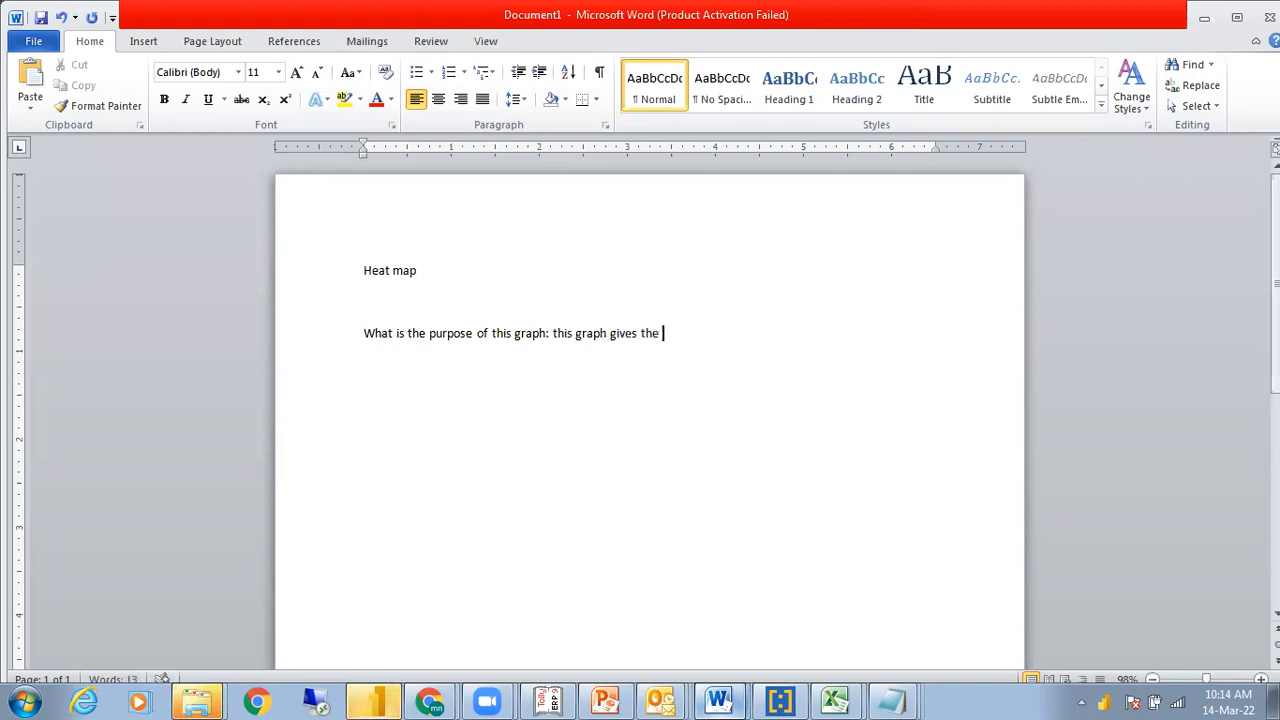
{"action": "type", "text": "gradation"}
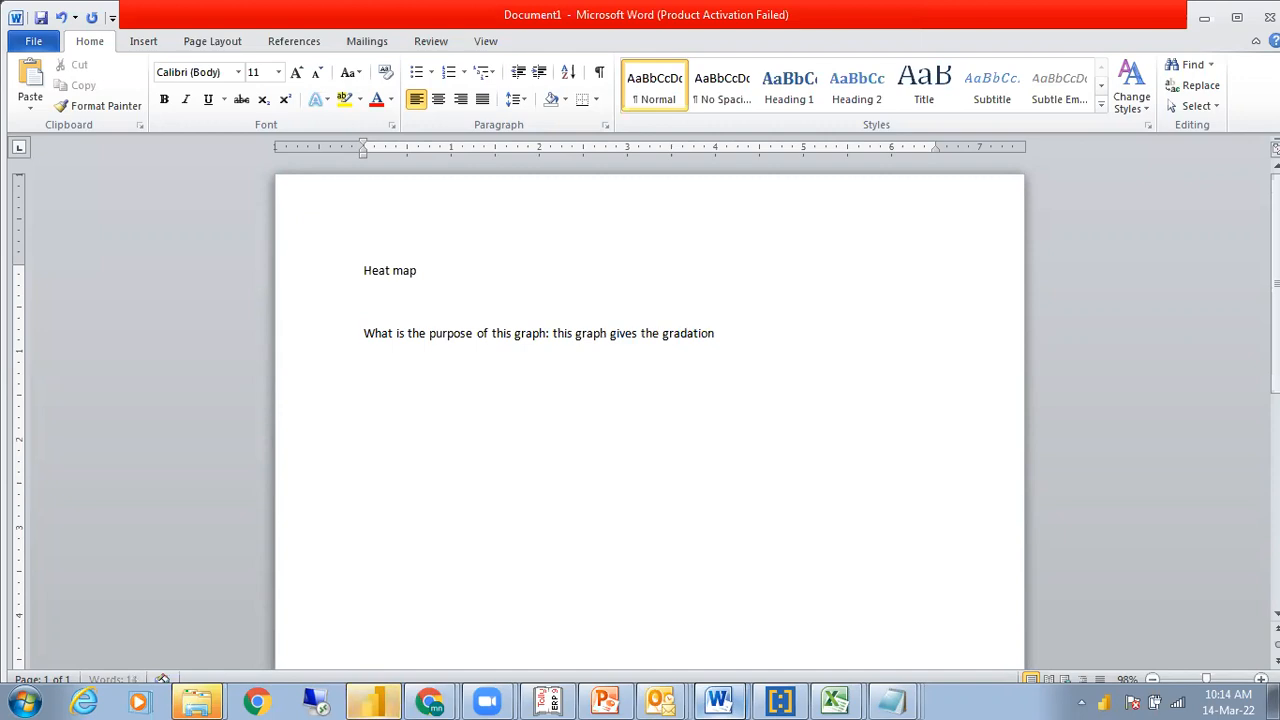
{"action": "type", "text": " of the measures"}
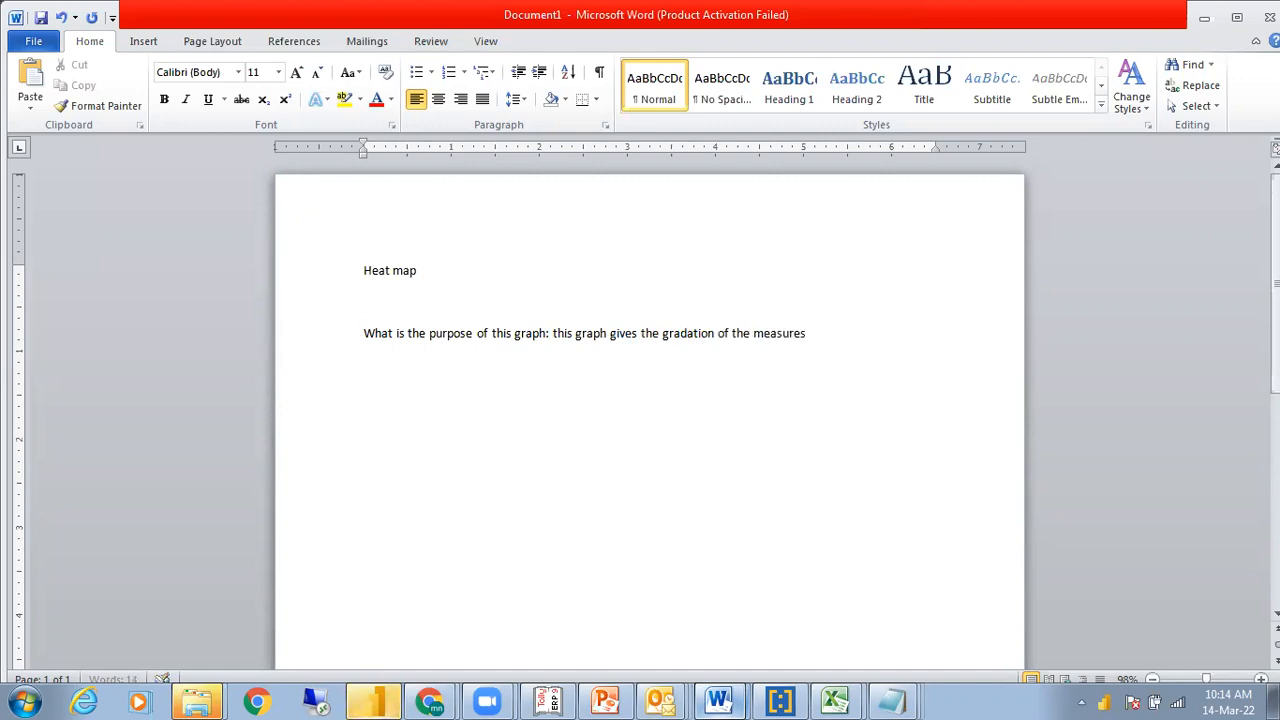
{"action": "key", "text": "BackSpace"}
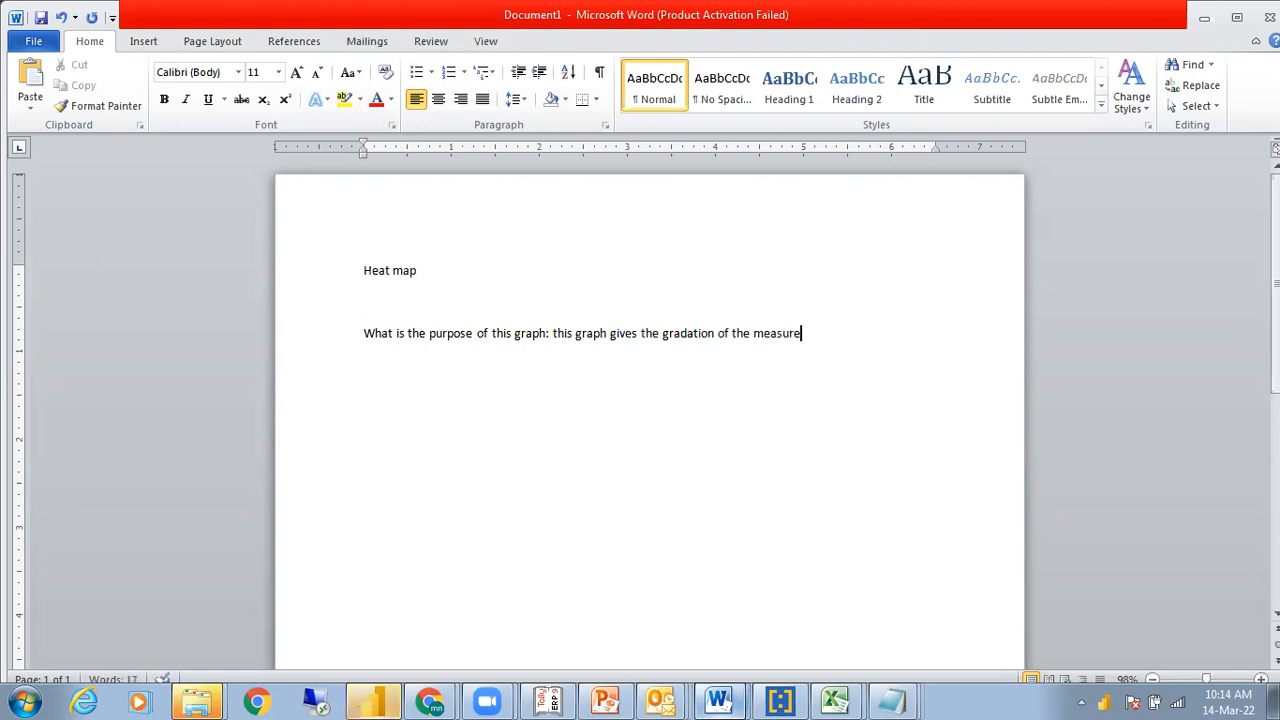
Complete the purpose sentence with "(sales) by time and partyledgername" and leave an empty paragraph below it
{"action": "type", "text": "(sales) by"}
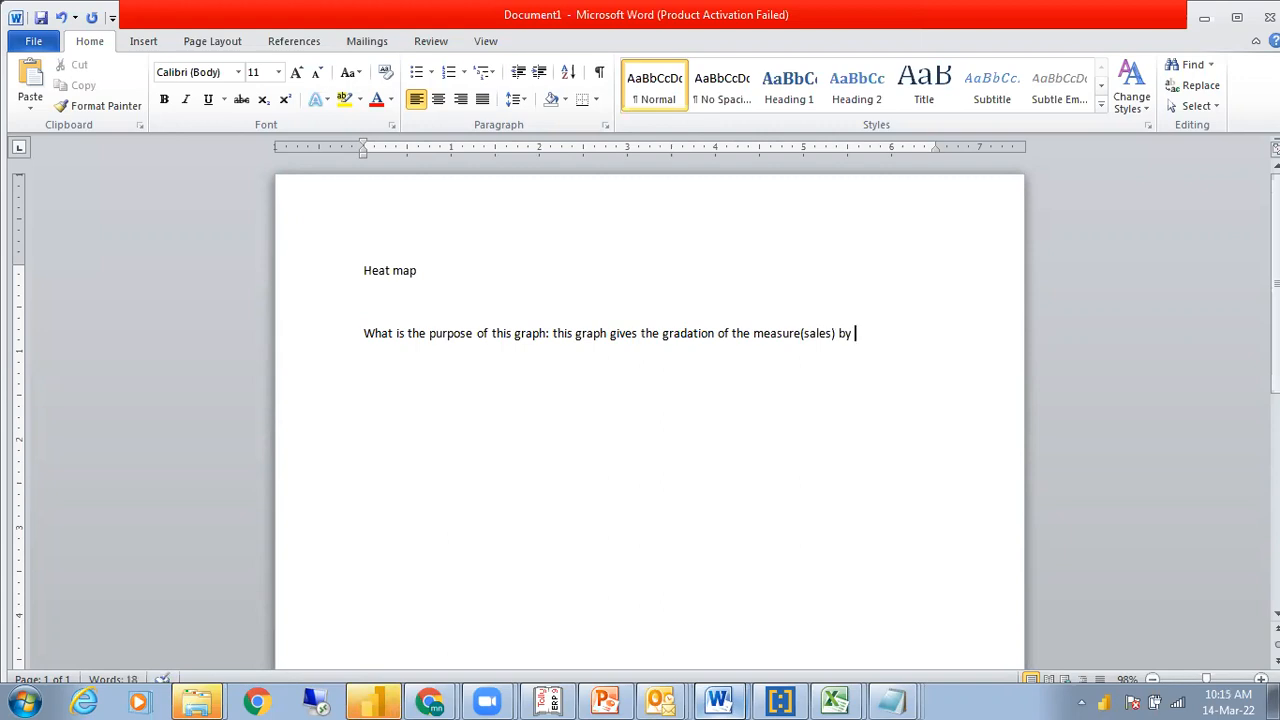
{"action": "type", "text": " time aand"}
{"action": "key", "text": "BackSpace"}
{"action": "key", "text": "BackSpace"}
{"action": "key", "text": "BackSpace"}
{"action": "key", "text": "BackSpace"}
{"action": "type", "text": "nd party"}
{"action": "key", "text": "BackSpace"}
{"action": "type", "text": "ledgername"}
{"action": "key", "text": "Return"}
{"action": "key", "text": "Return"}
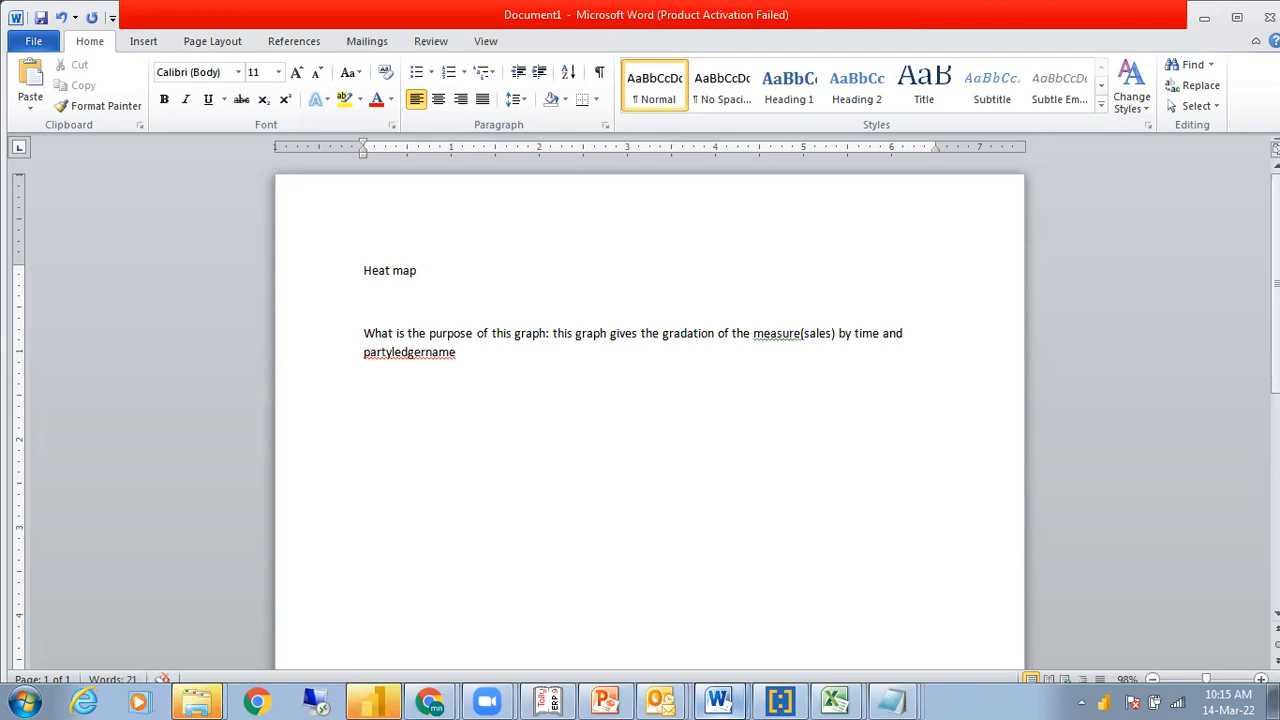
Begin the next paragraph with "Description: the heat map has been developed from the matrix report"
{"action": "type", "text": "Description: the heat map"}
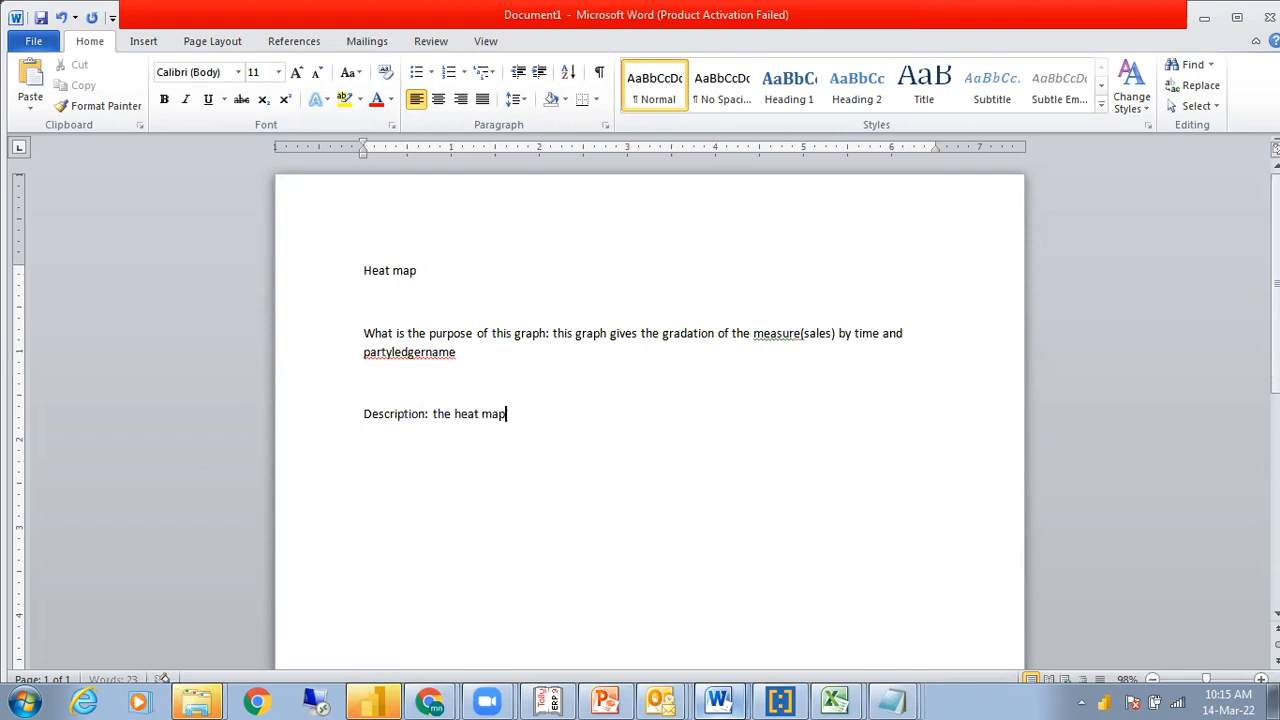
{"action": "type", "text": " has been developed  fromn th"}
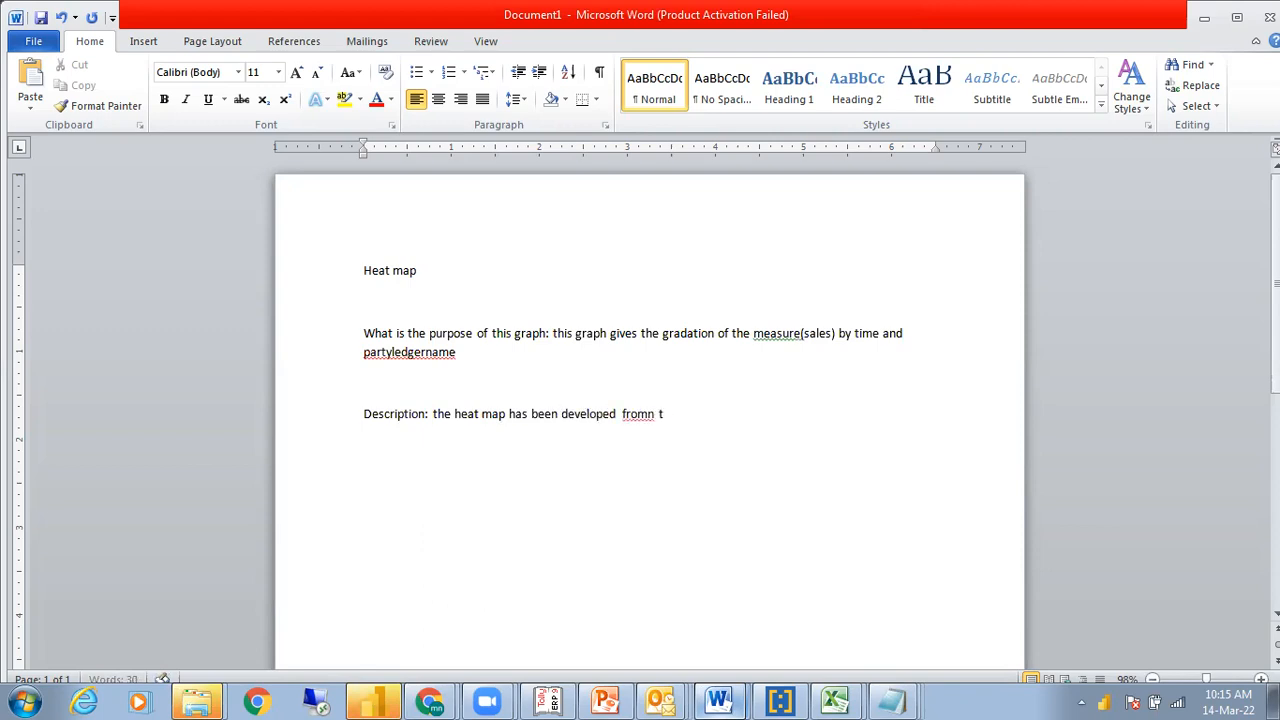
{"action": "type", "text": "e matrix report"}
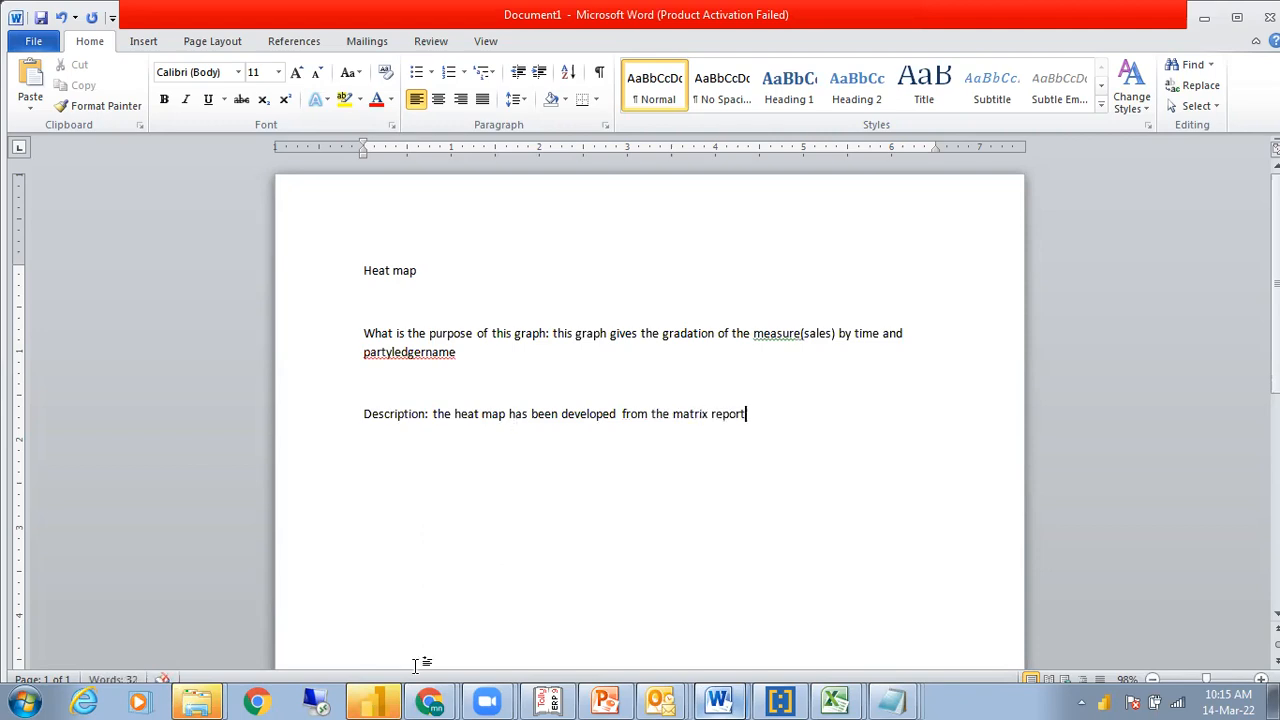
Switch to Power BI Desktop, view the cards &donut chart page and look through the list of report pages
{"action": "left_click", "coordinate": [373, 700]}
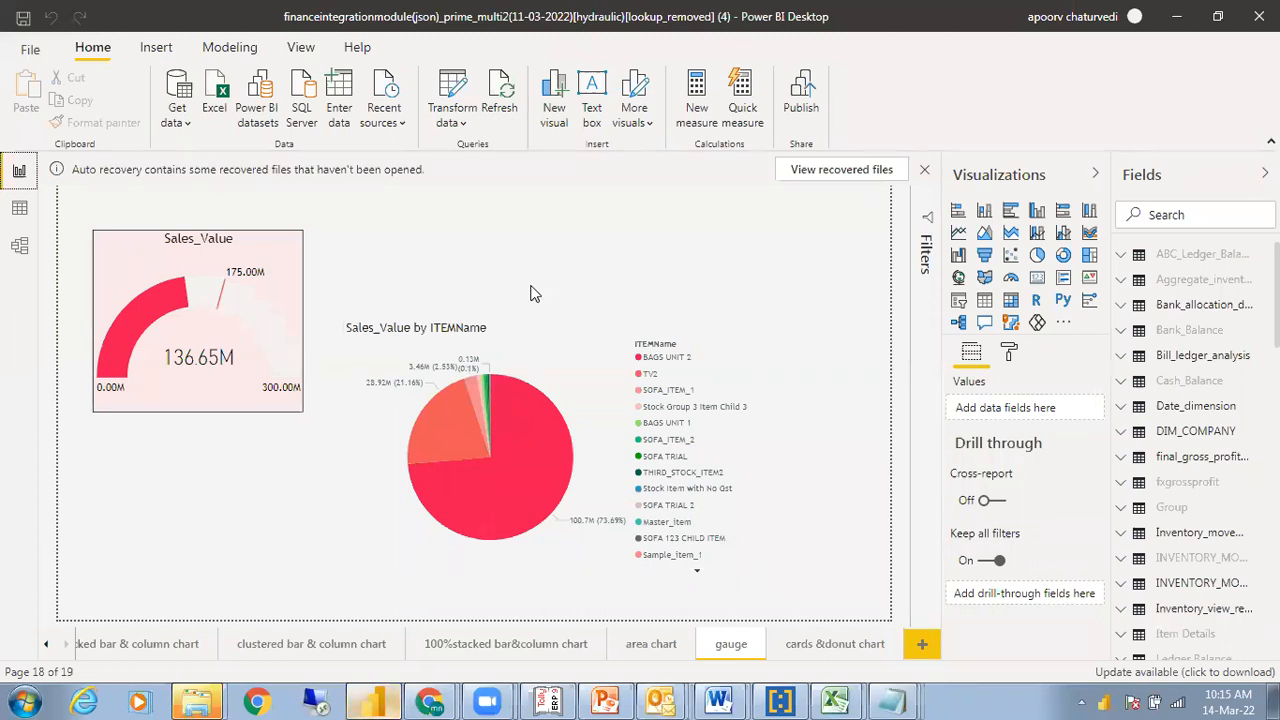
{"action": "left_click", "coordinate": [840, 648]}
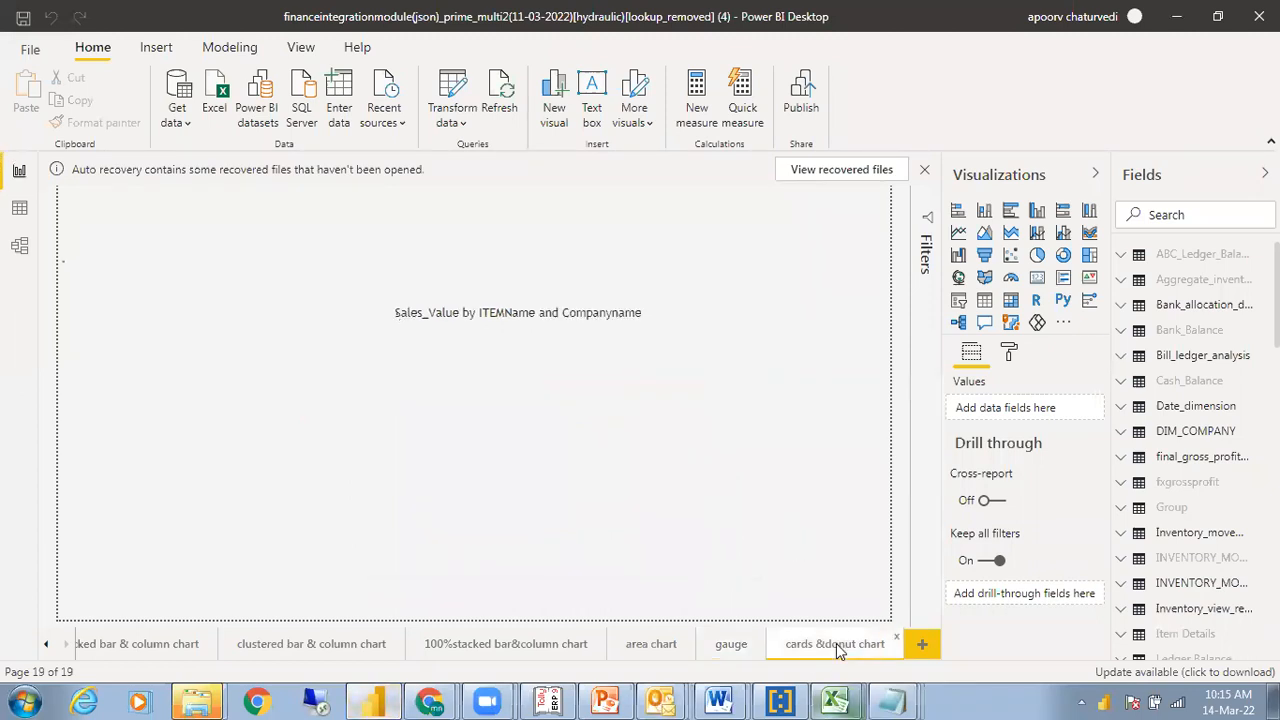
{"action": "left_click", "coordinate": [46, 645]}
{"action": "left_click", "coordinate": [45, 648]}
{"action": "left_click", "coordinate": [45, 648]}
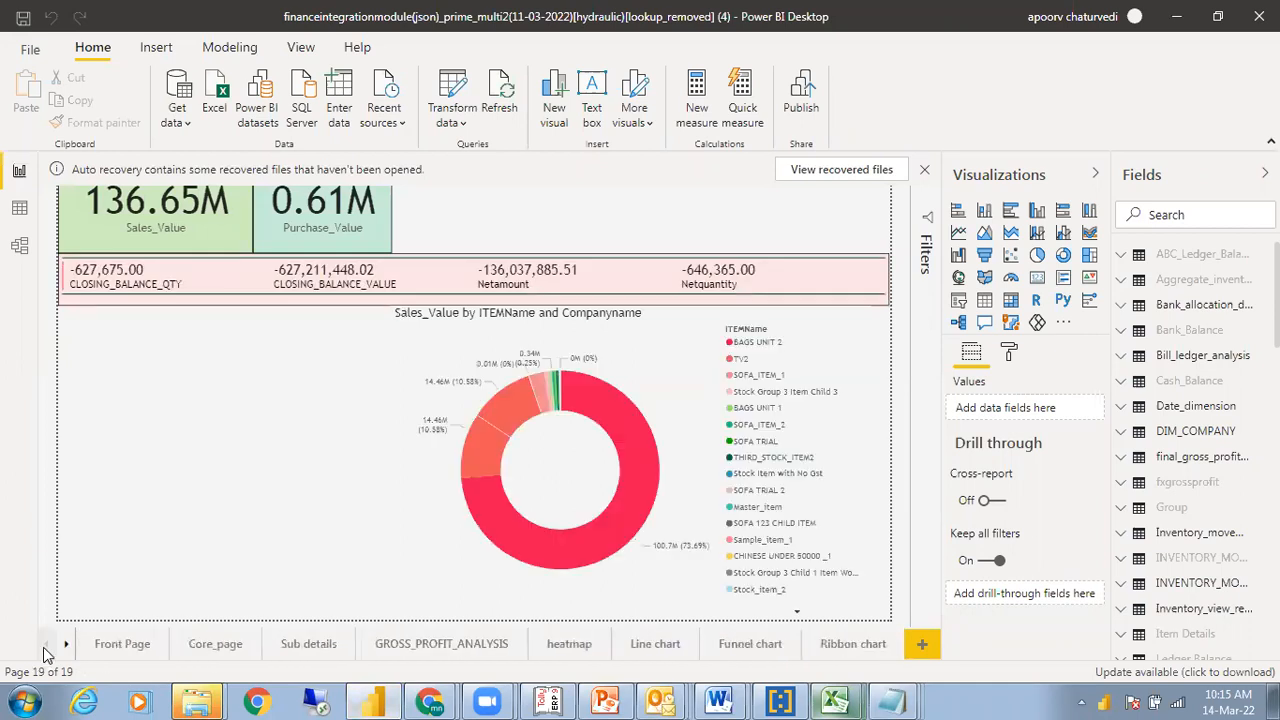
{"action": "left_click", "coordinate": [66, 645]}
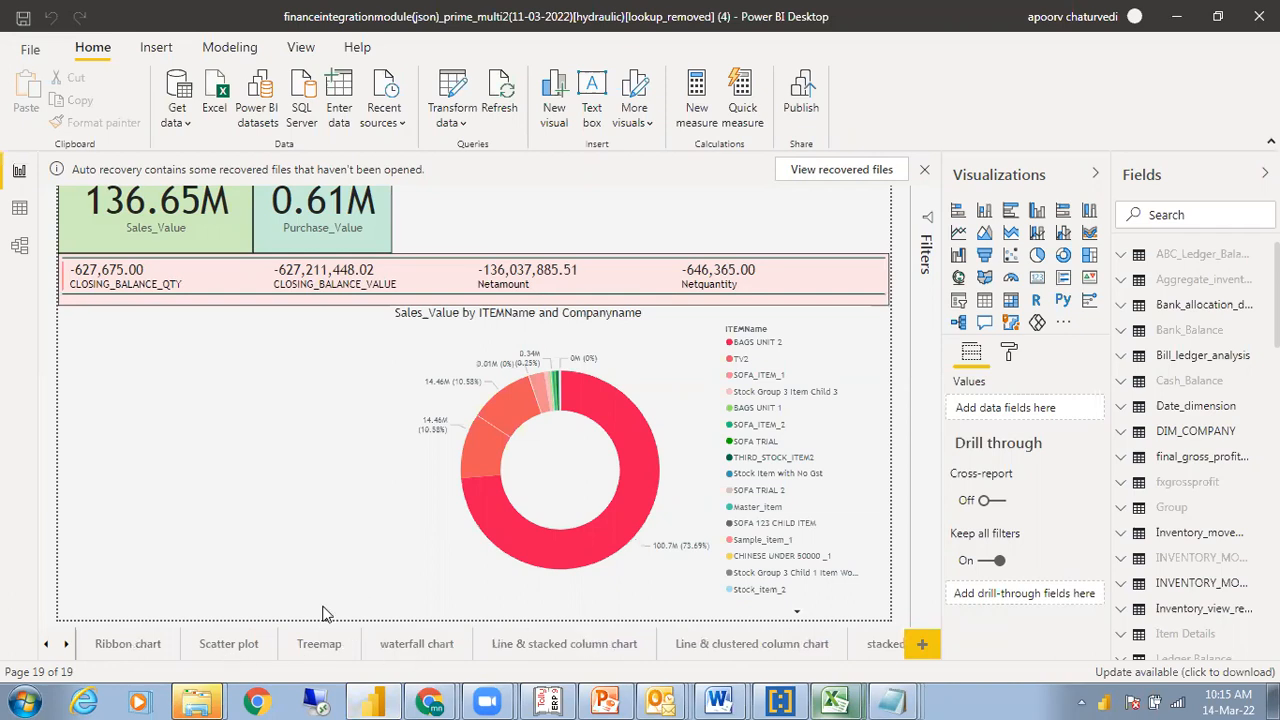
{"action": "left_click", "coordinate": [66, 645]}
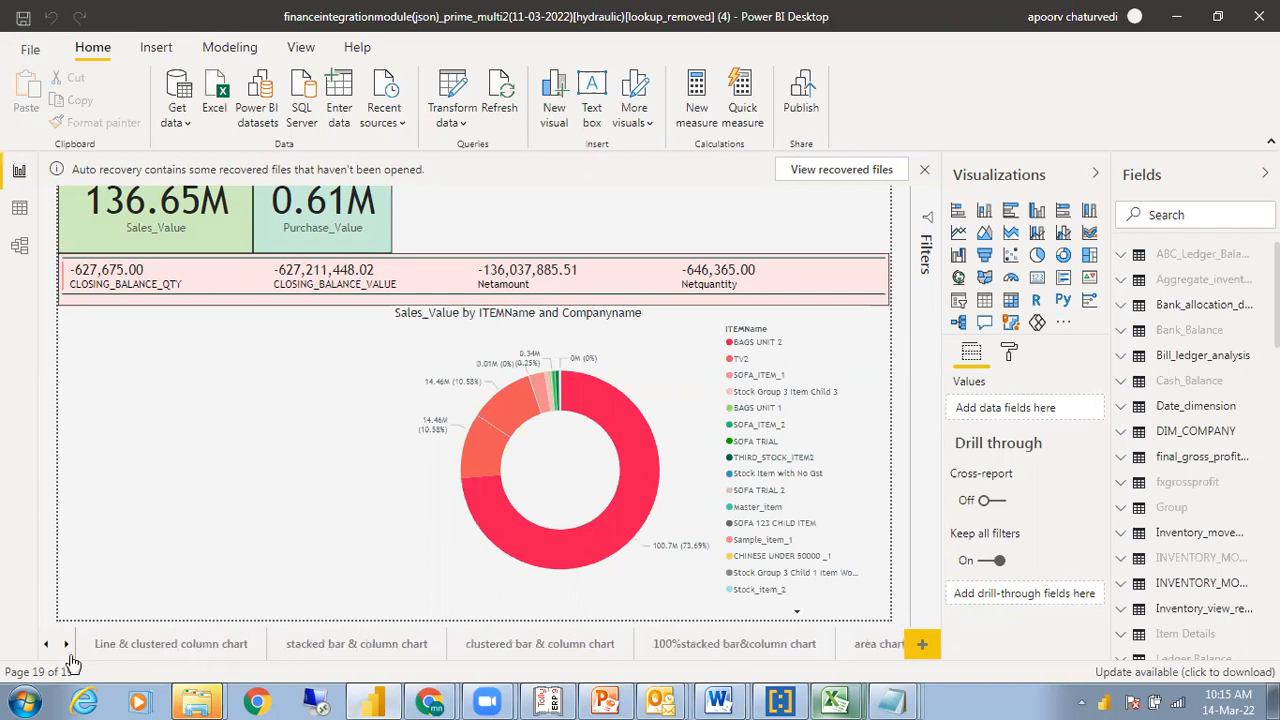
{"action": "left_click", "coordinate": [66, 645]}
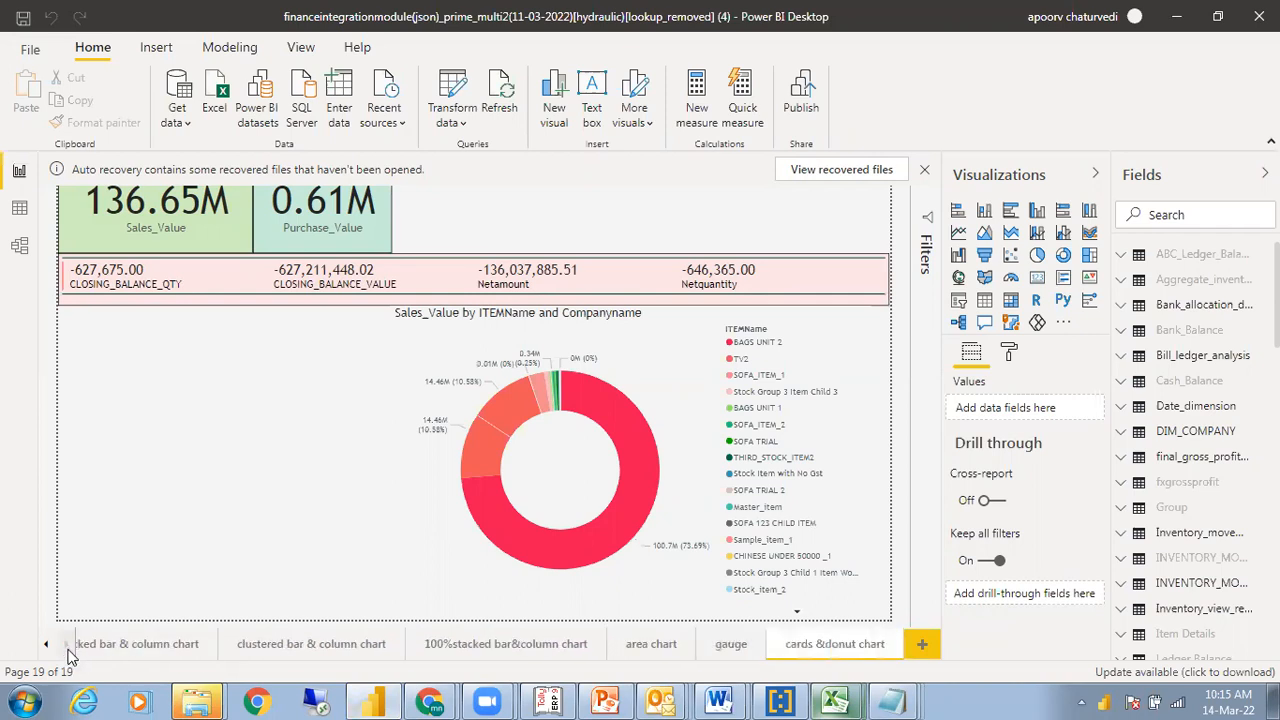
Open the heatmap page and select its matrix to examine the row, column and value fields
{"action": "left_click", "coordinate": [45, 647]}
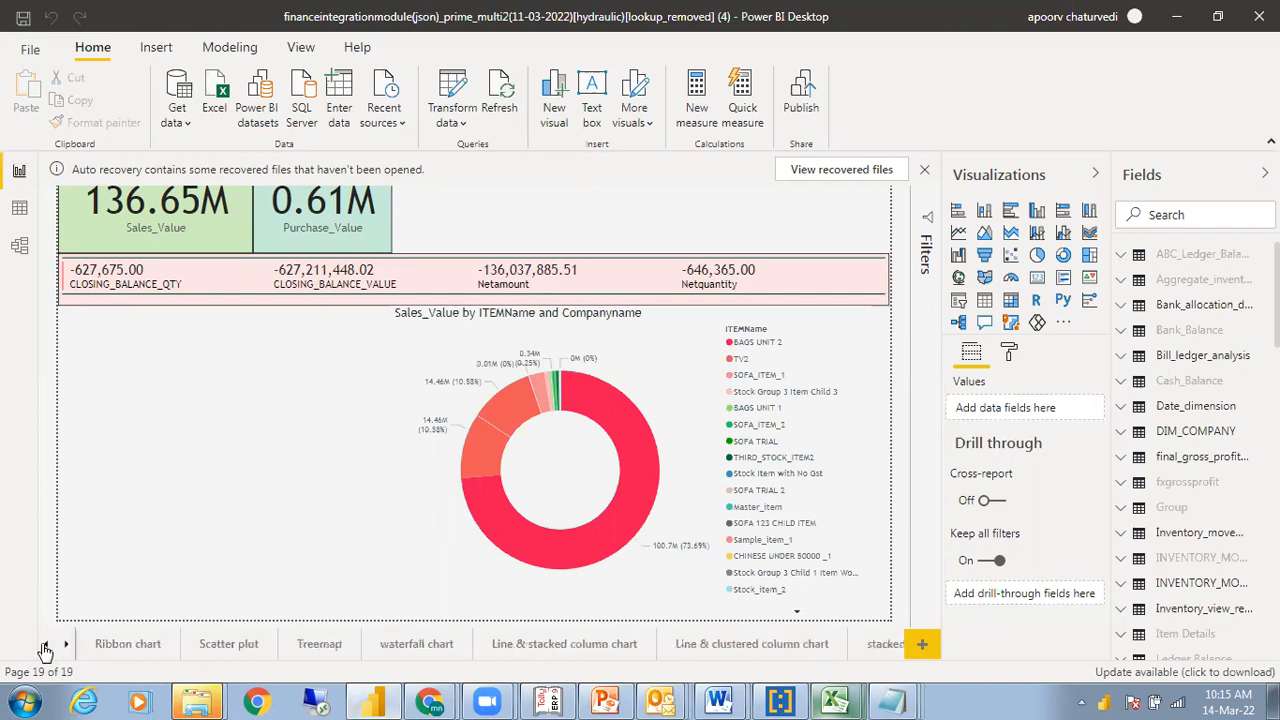
{"action": "left_click", "coordinate": [45, 647]}
{"action": "left_click", "coordinate": [44, 647]}
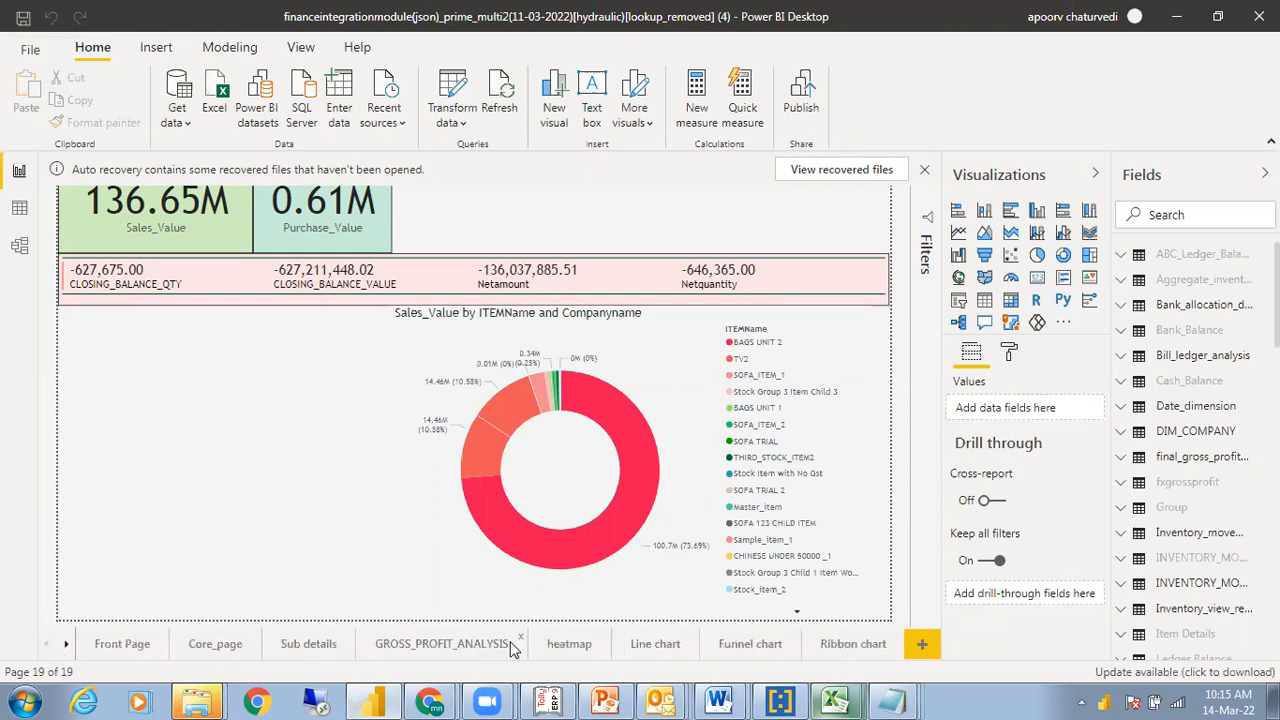
{"action": "left_click", "coordinate": [562, 647]}
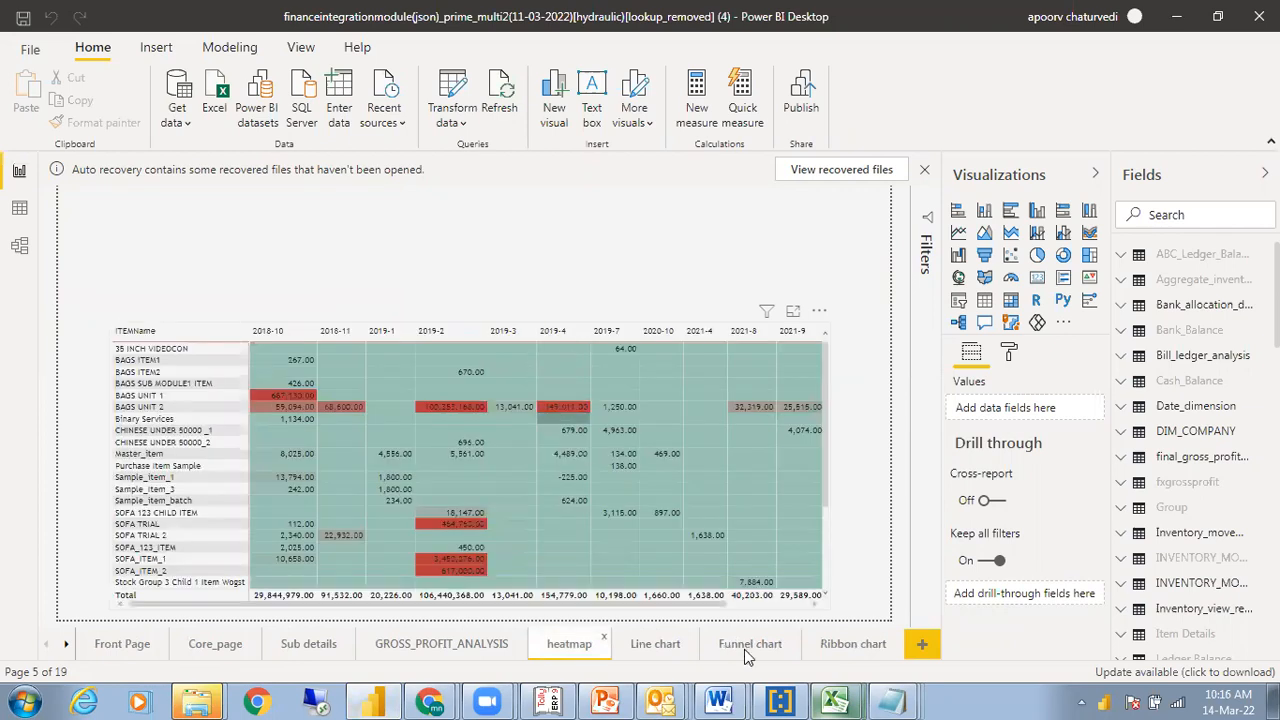
{"action": "left_click", "coordinate": [826, 422]}
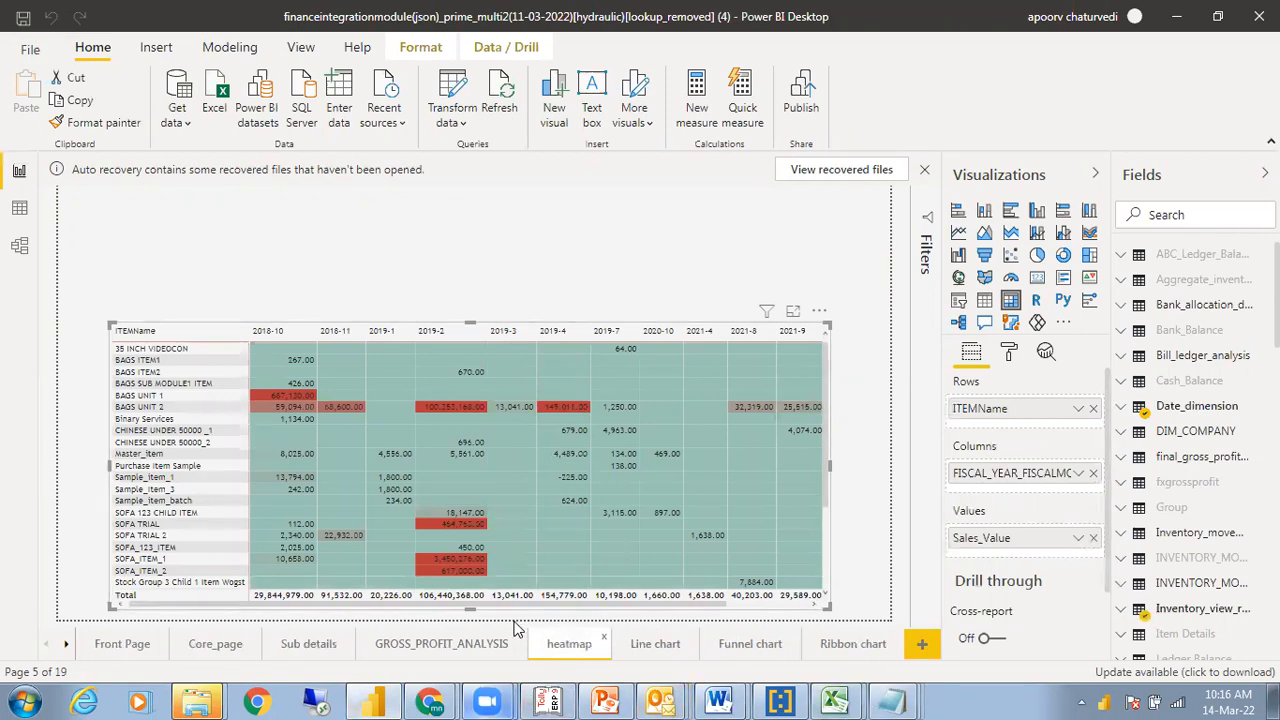
Return to Document1 in Word and continue the description with ". The columns had fiscal year and fiscal month, rows had"
{"action": "mouse_move", "coordinate": [718, 700]}
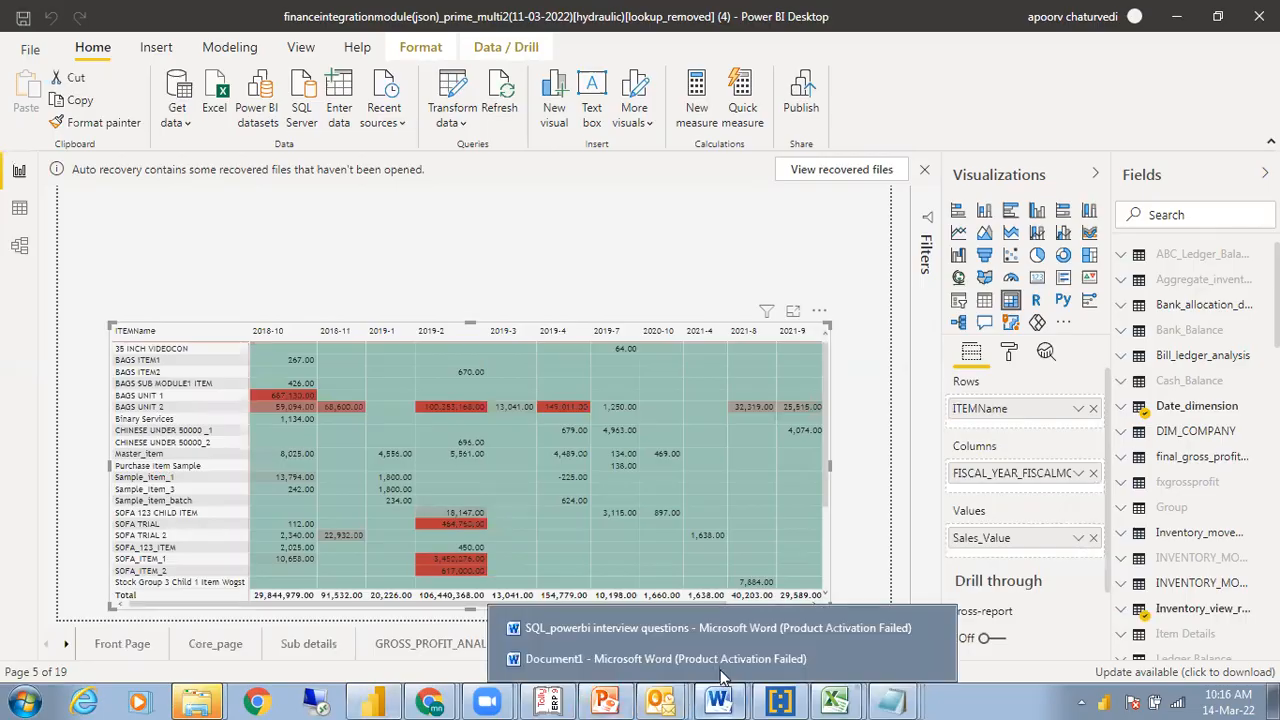
{"action": "left_click", "coordinate": [719, 656]}
{"action": "type", "text": ". The coumns ha"}
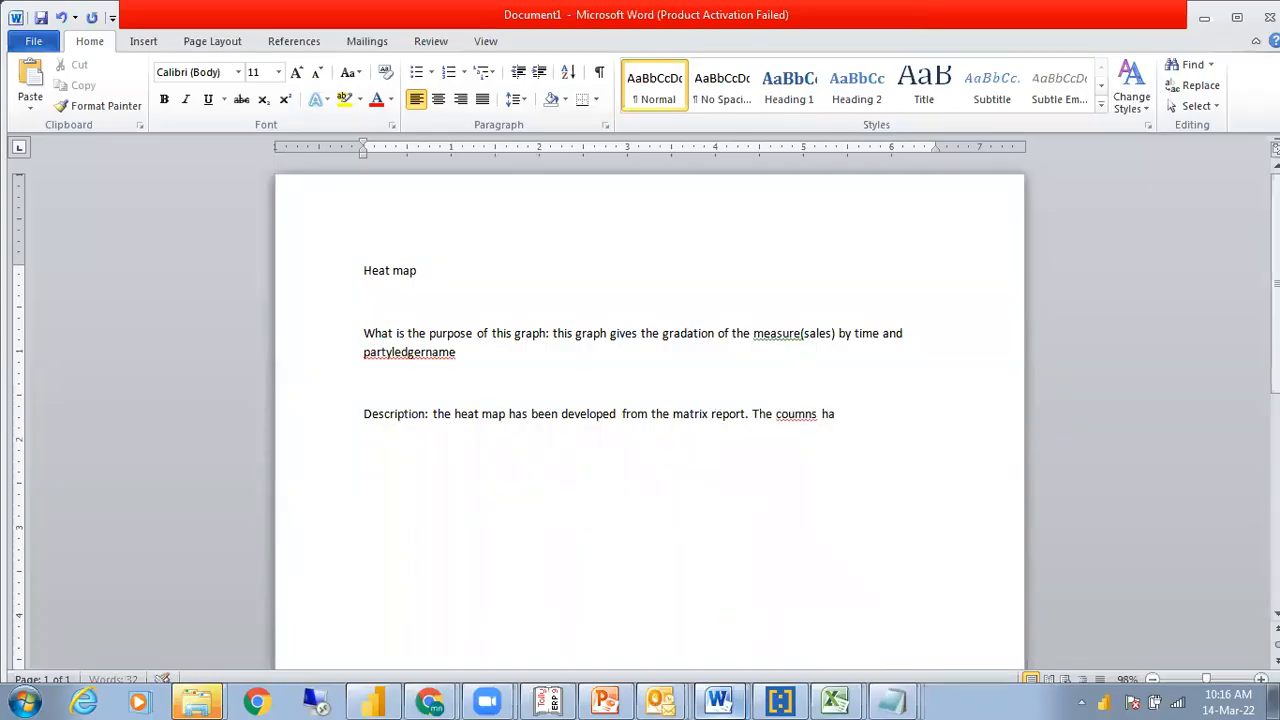
{"action": "key", "text": "BackSpace"}
{"action": "key", "text": "BackSpace"}
{"action": "key", "text": "BackSpace"}
{"action": "key", "text": "BackSpace"}
{"action": "type", "text": "lumns had fiscal year anbd"}
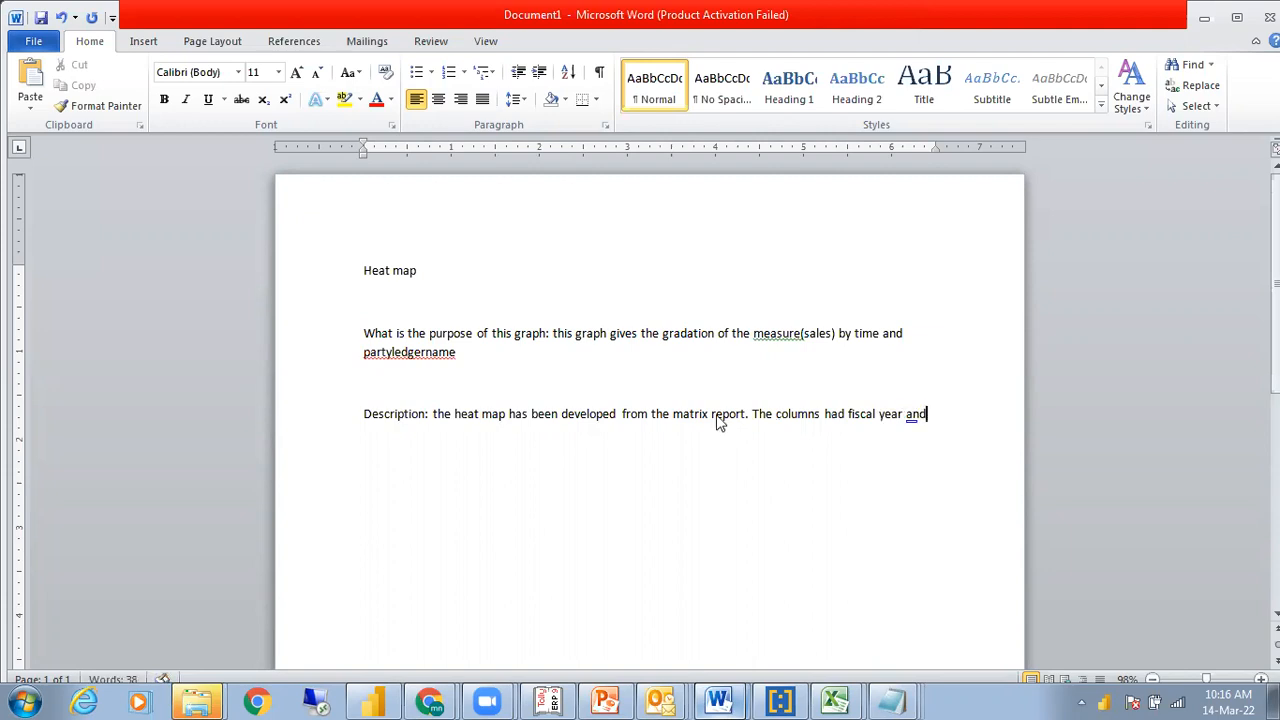
{"action": "type", "text": " fiscal mo"}
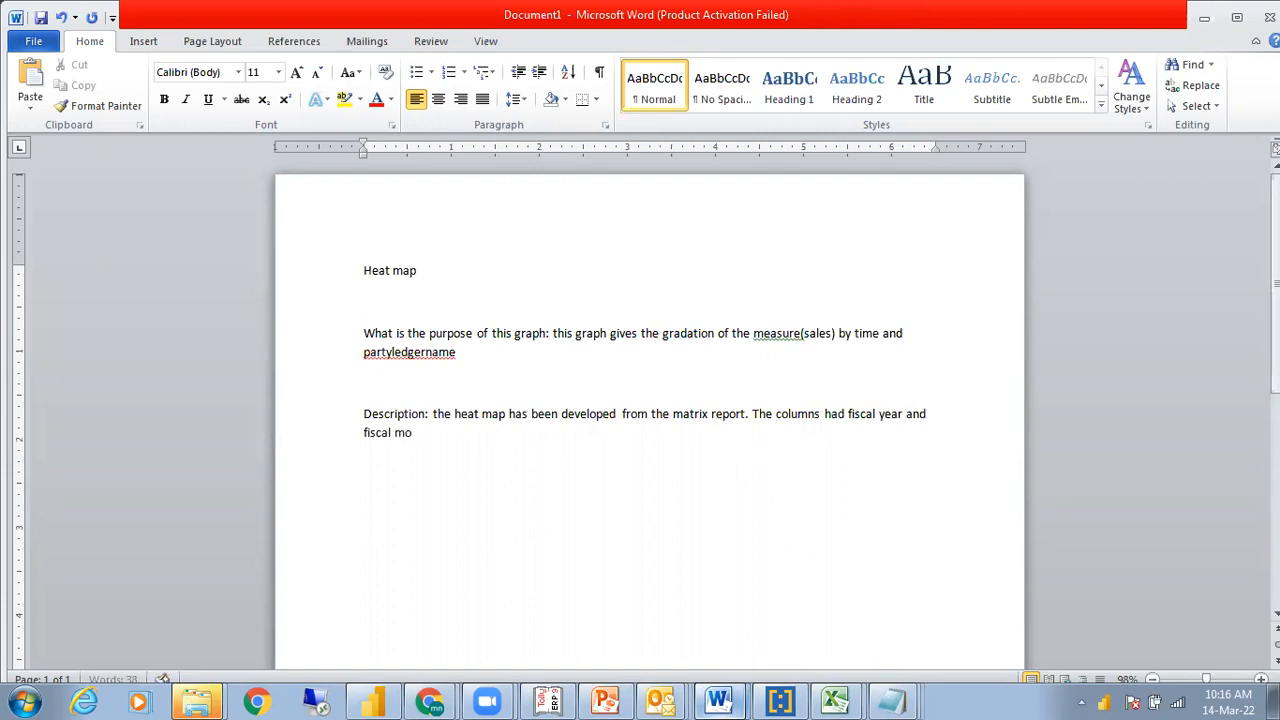
{"action": "type", "text": "nth, rows had"}
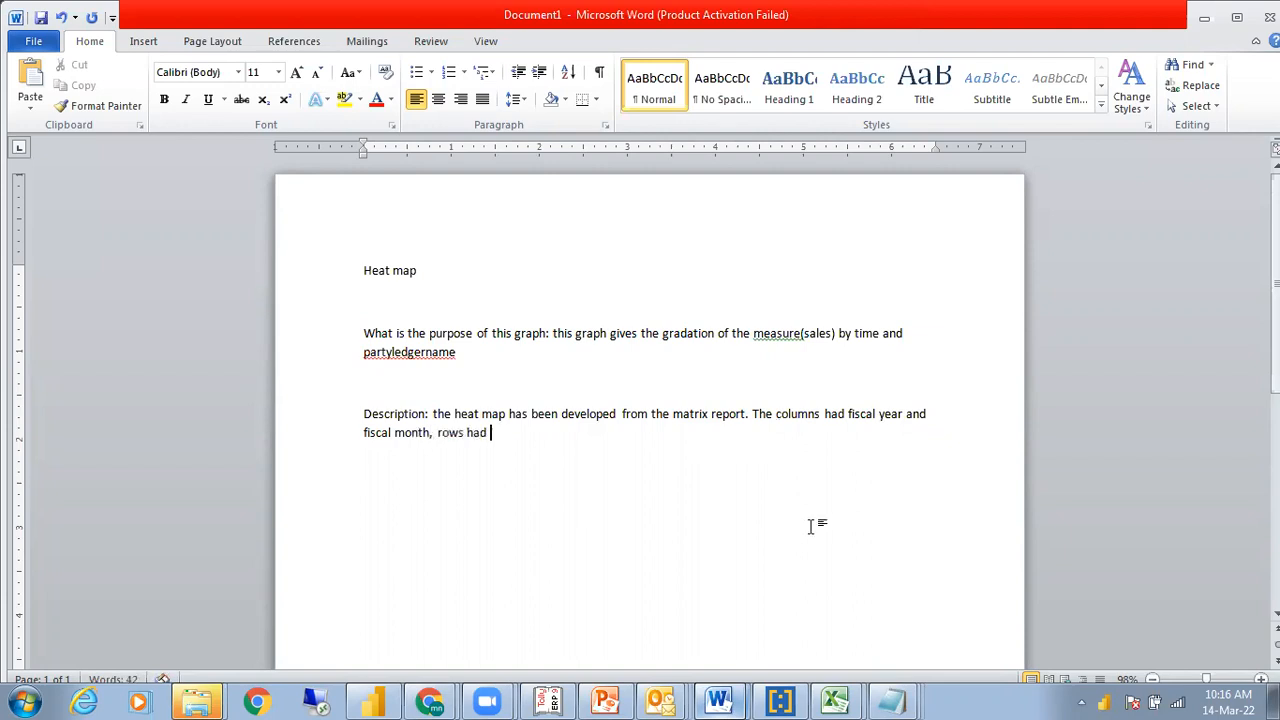
Check the matrix's row field in Power BI, then add "Item name and the measure was" to the description in Word
{"action": "left_click", "coordinate": [396, 692]}
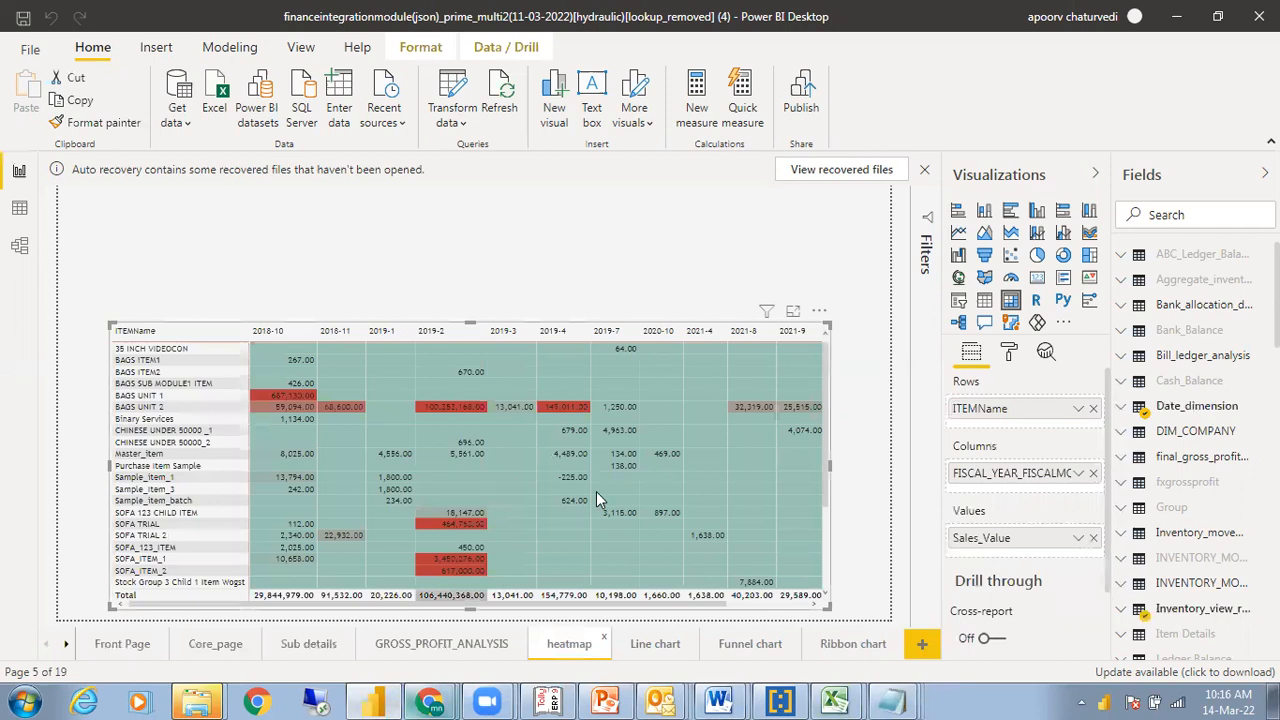
{"action": "left_click", "coordinate": [718, 700]}
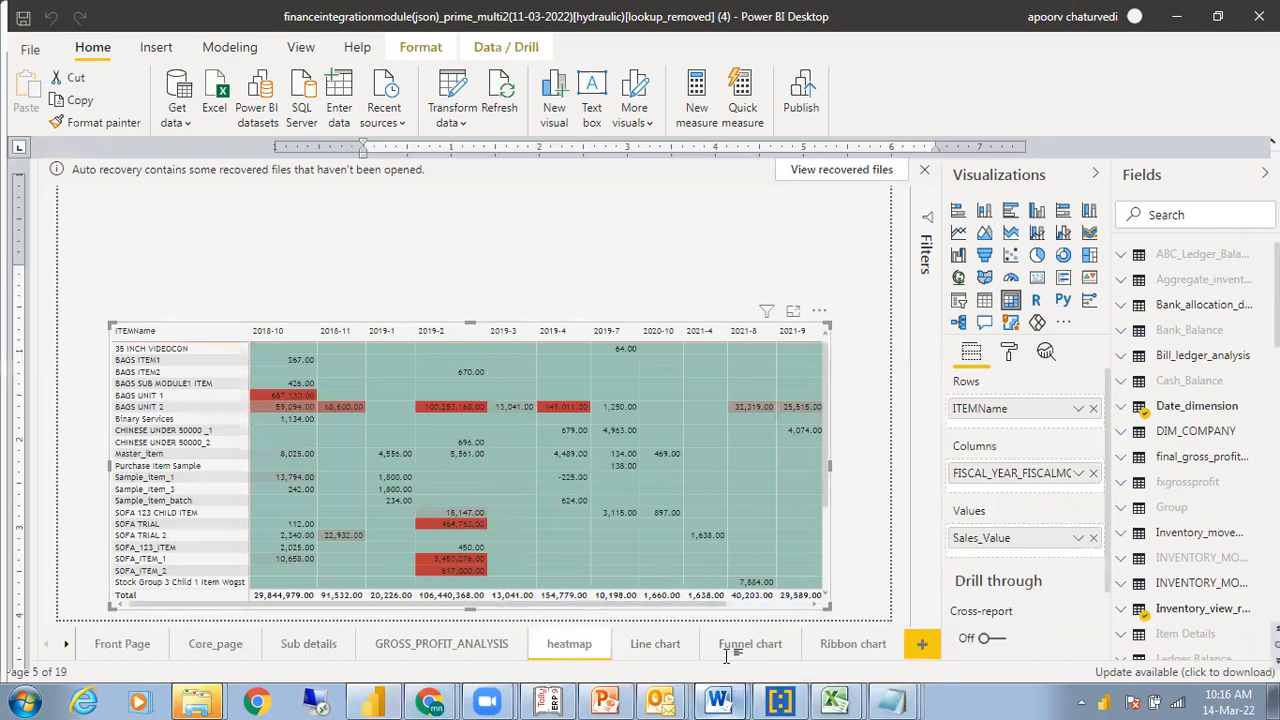
{"action": "type", "text": "Item name and the measure was"}
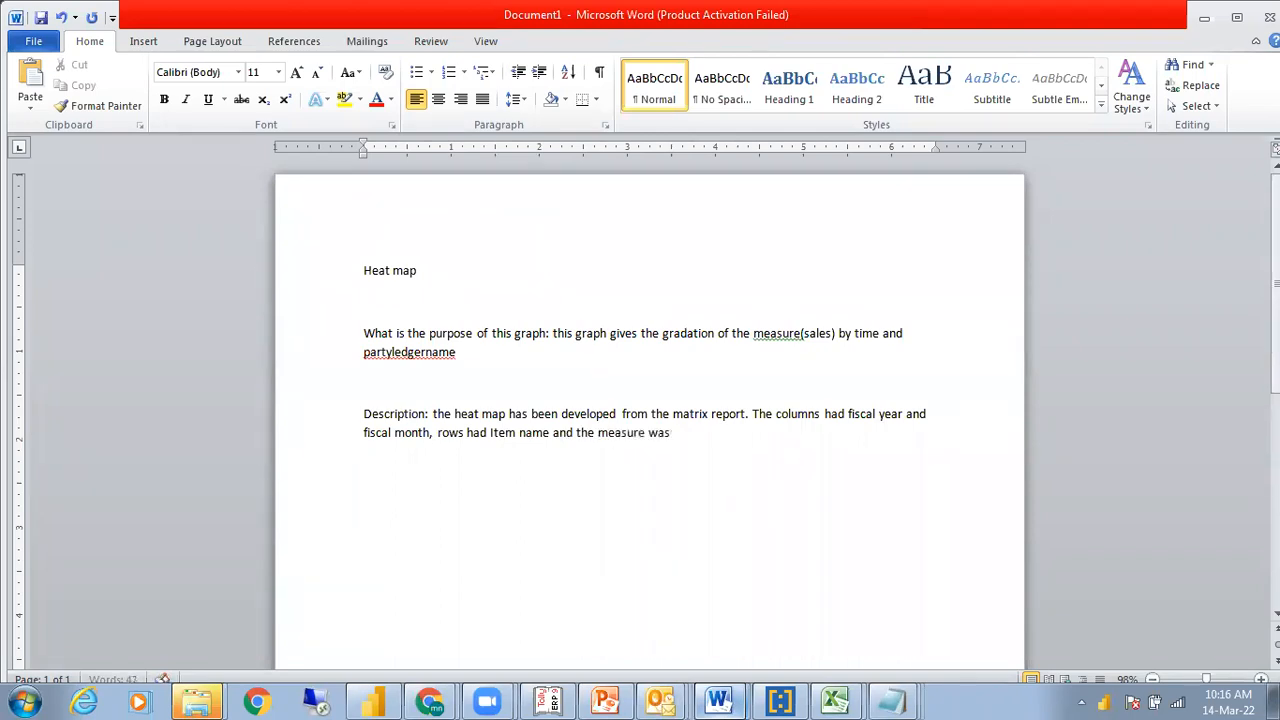
Check the matrix's value field in Power BI, then end the Word description with "sales value." and start a new paragraph
{"action": "left_click", "coordinate": [372, 702]}
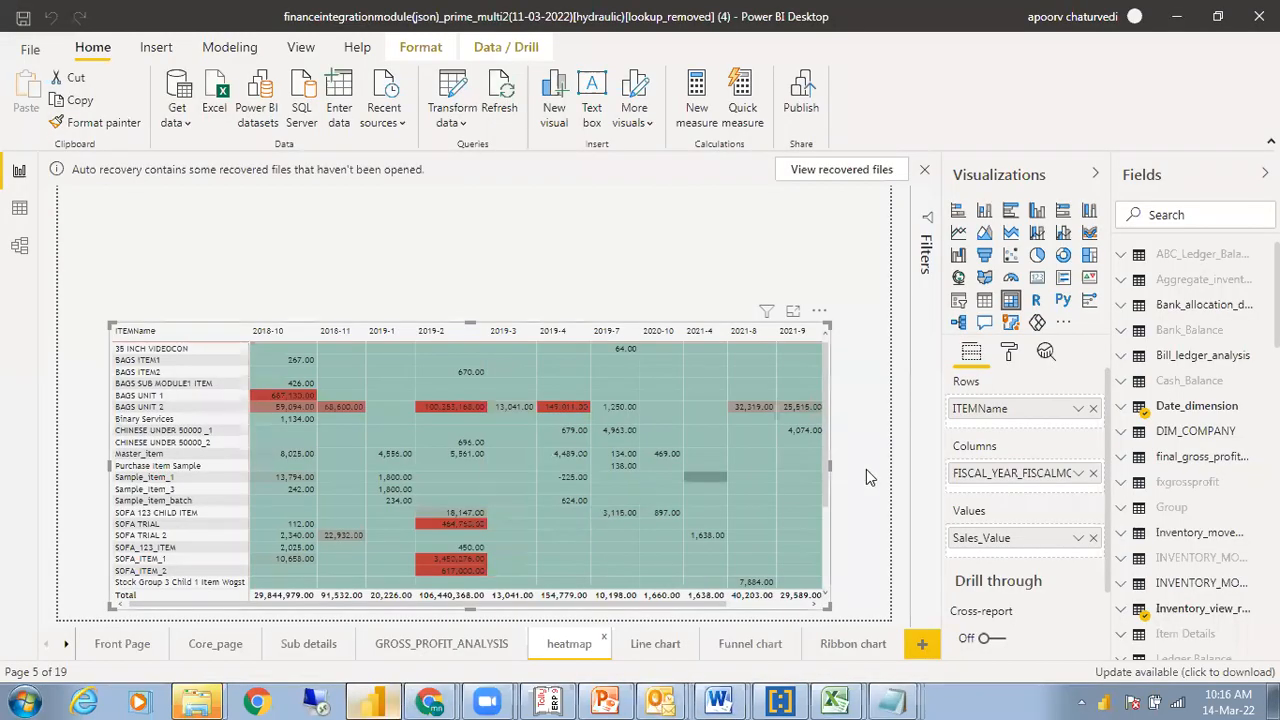
{"action": "left_click", "coordinate": [718, 702]}
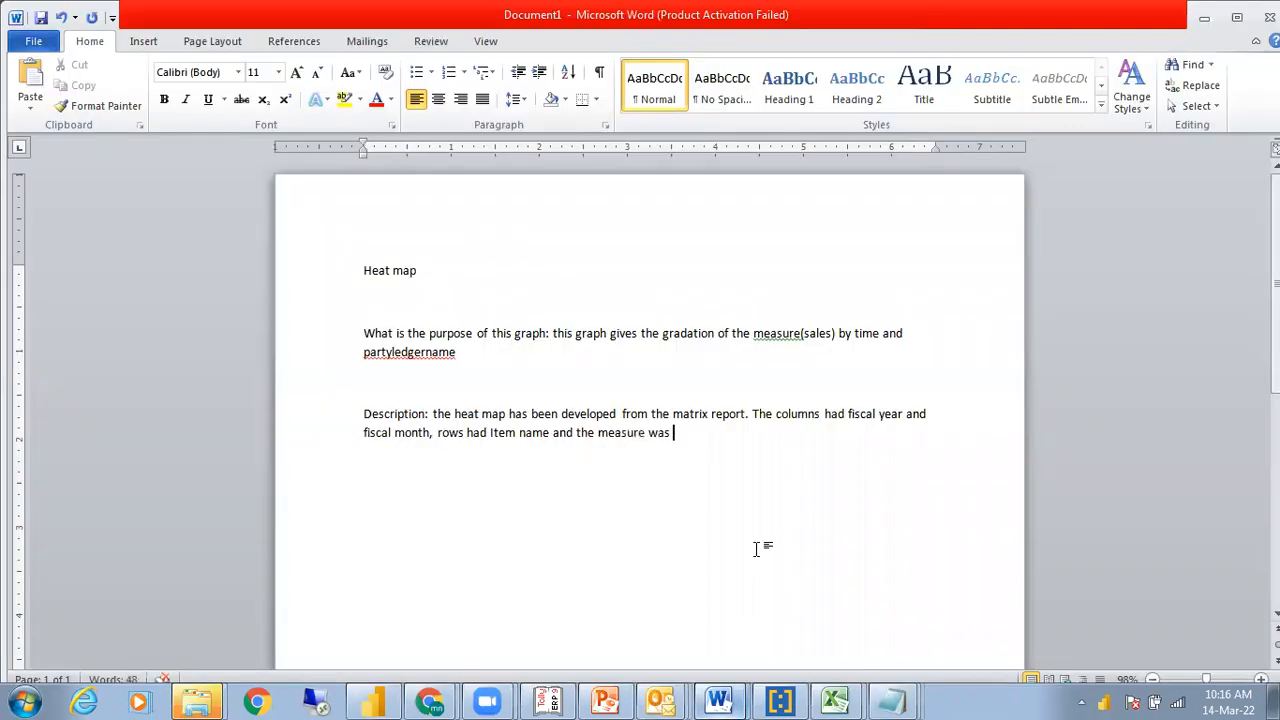
{"action": "type", "text": "sales value."}
{"action": "key", "text": "Return"}
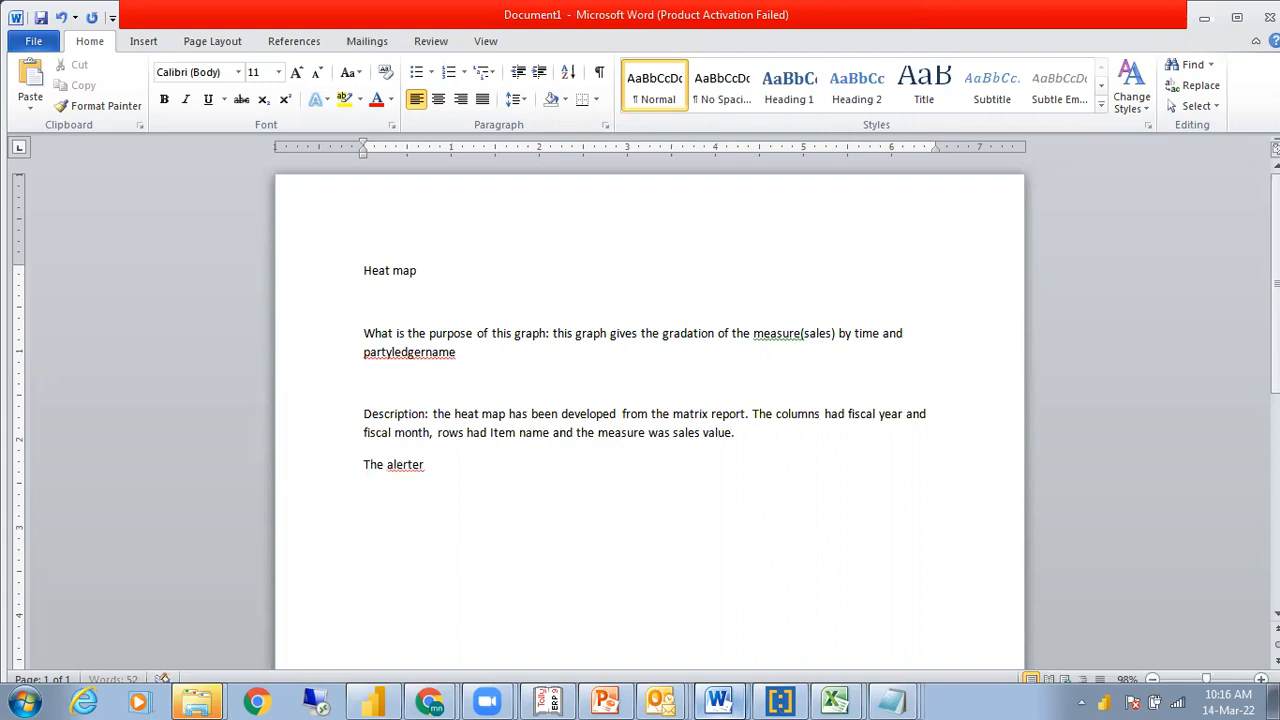
Switch to Power BI and examine the background settings among the heat map matrix's formatting options
{"action": "left_click", "coordinate": [372, 702]}
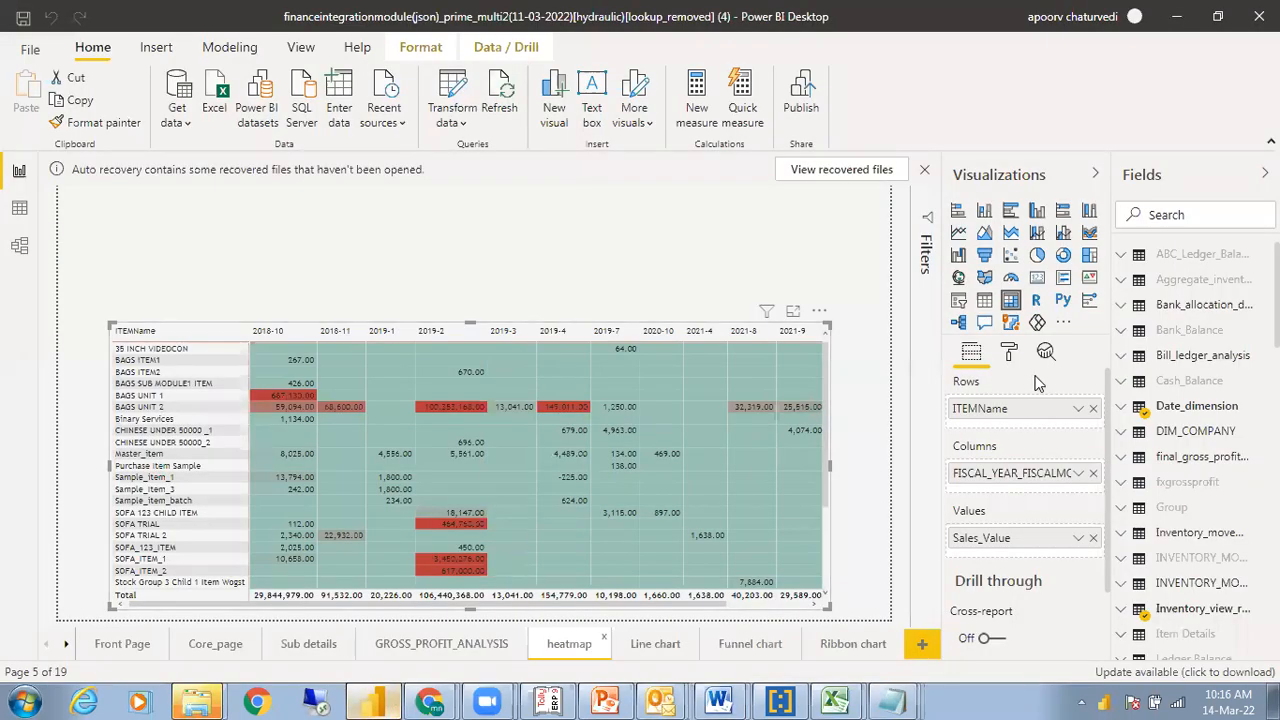
{"action": "left_click", "coordinate": [1009, 352]}
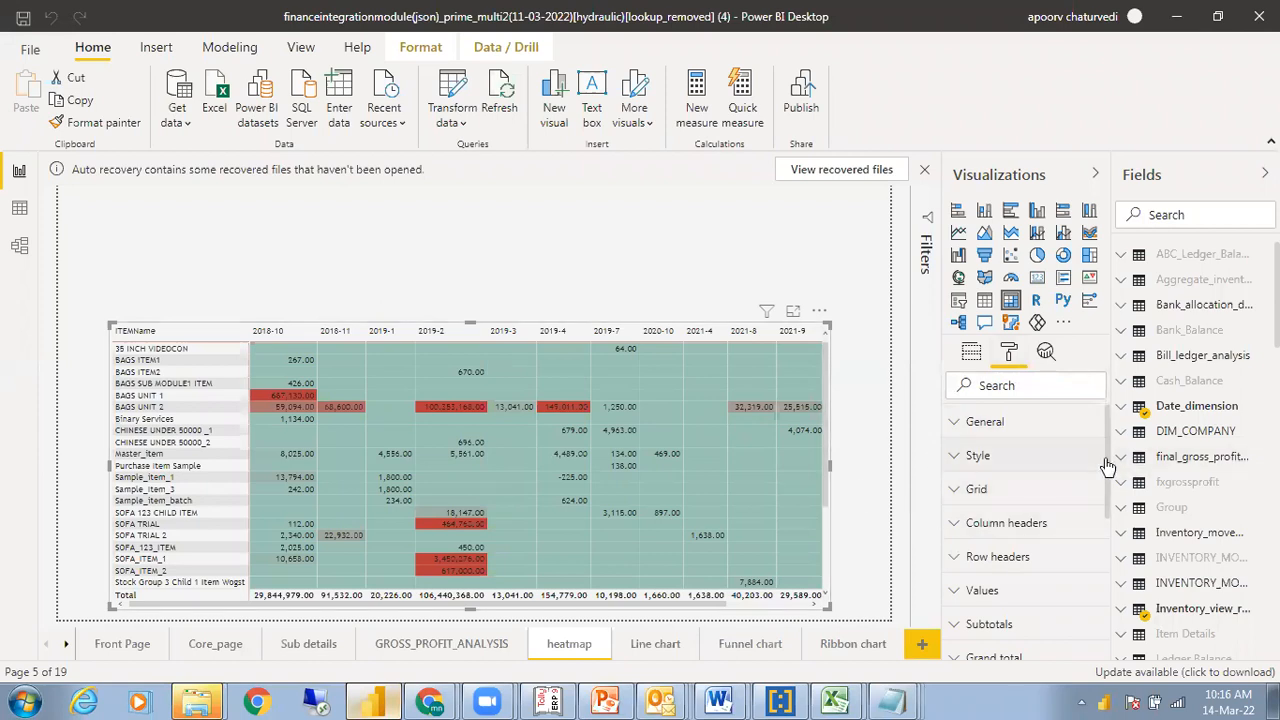
{"action": "left_click_drag", "start_coordinate": [1109, 486], "coordinate": [1108, 593]}
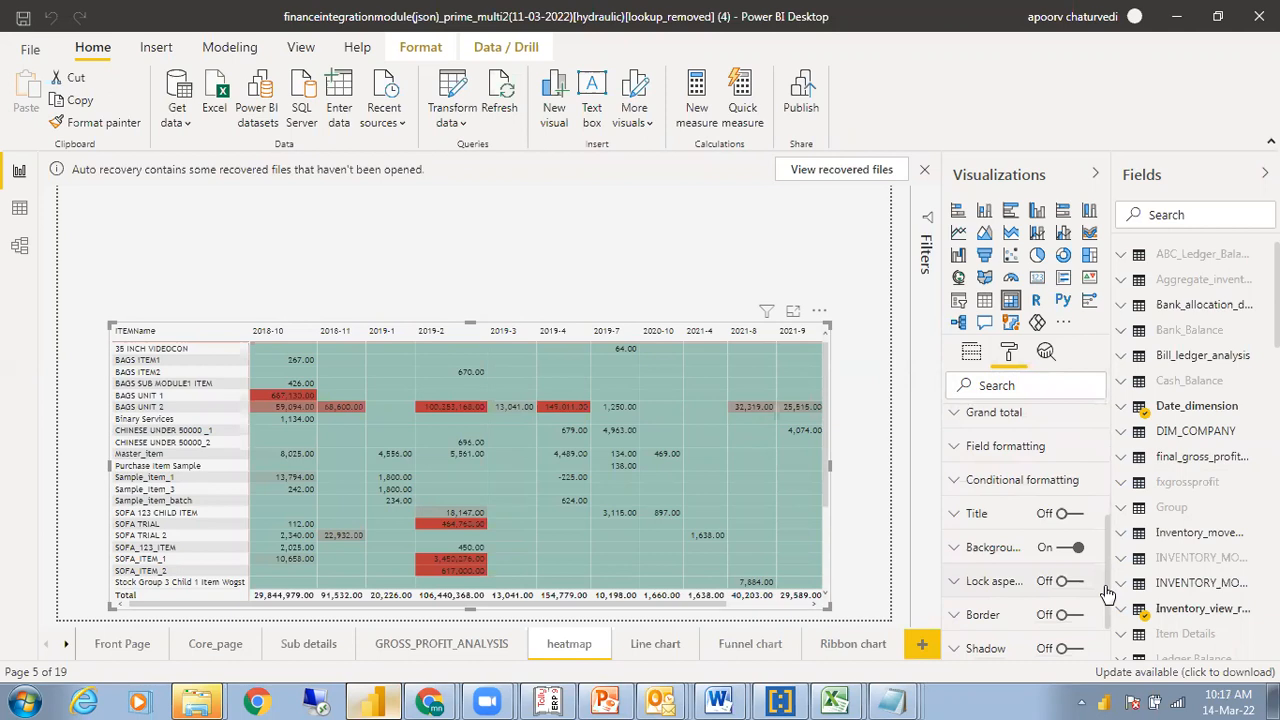
{"action": "left_click", "coordinate": [986, 547]}
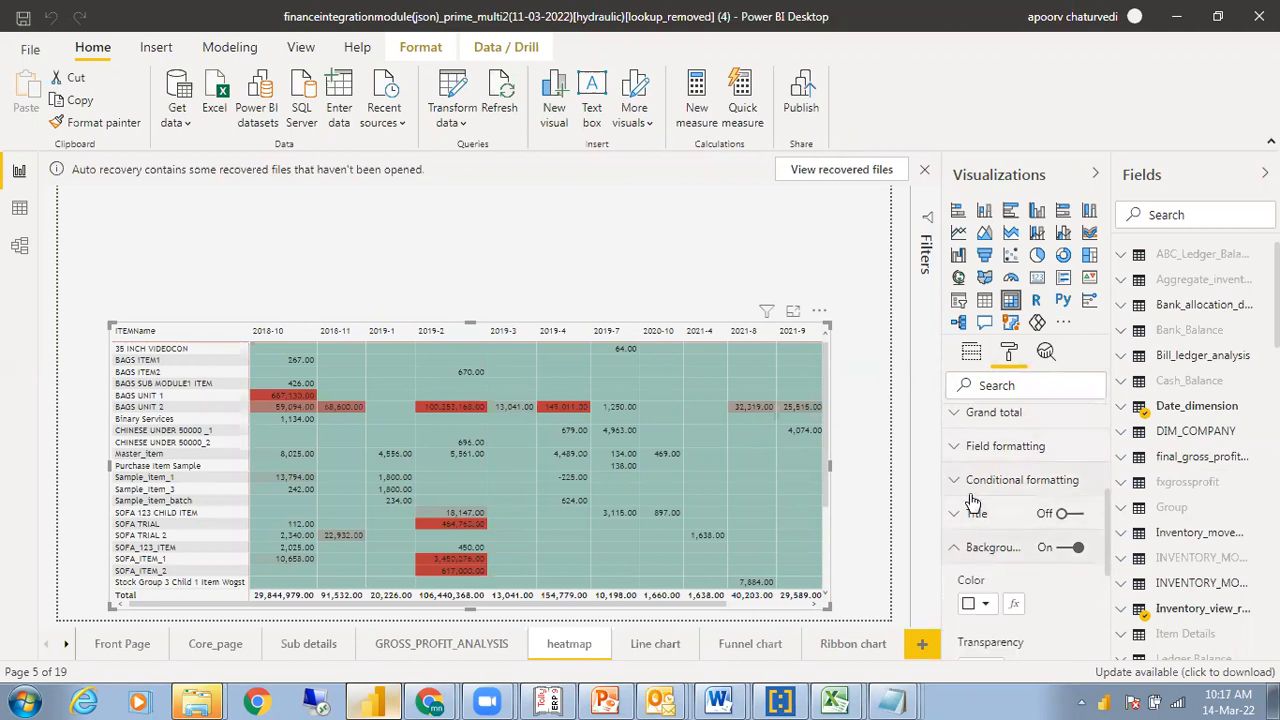
{"action": "mouse_move", "coordinate": [1106, 513]}
{"action": "left_mouse_down"}
{"action": "mouse_move", "coordinate": [1106, 608]}
{"action": "mouse_move", "coordinate": [1108, 519]}
{"action": "mouse_move", "coordinate": [1108, 571]}
{"action": "mouse_move", "coordinate": [1108, 530]}
{"action": "left_mouse_up"}
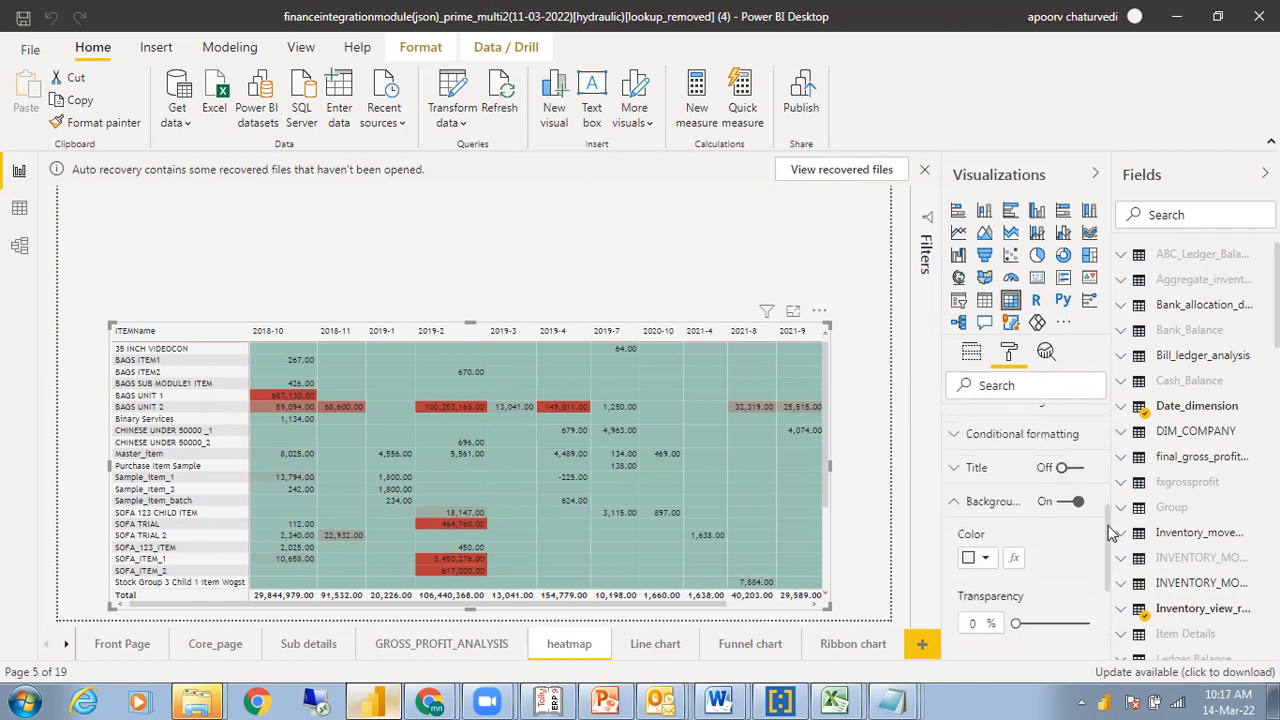
{"action": "left_click", "coordinate": [1010, 510]}
{"action": "left_click", "coordinate": [1010, 510]}
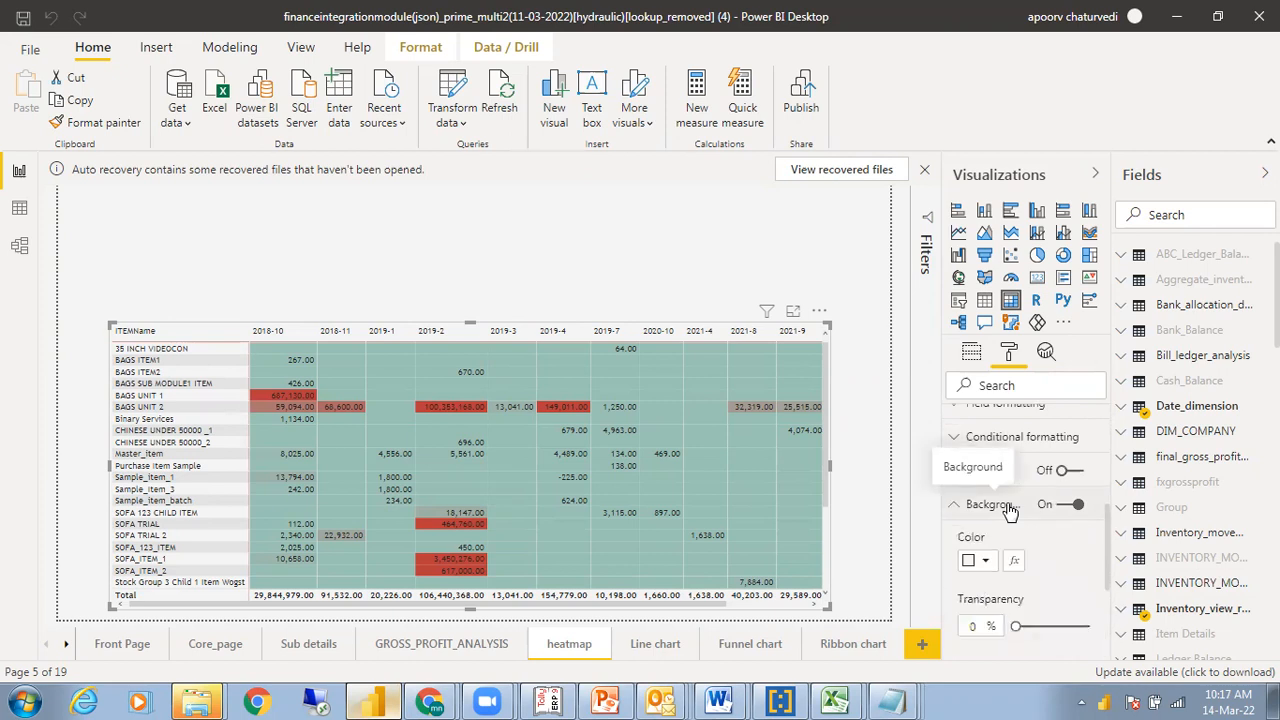
{"action": "left_click_drag", "start_coordinate": [1110, 529], "coordinate": [1108, 570]}
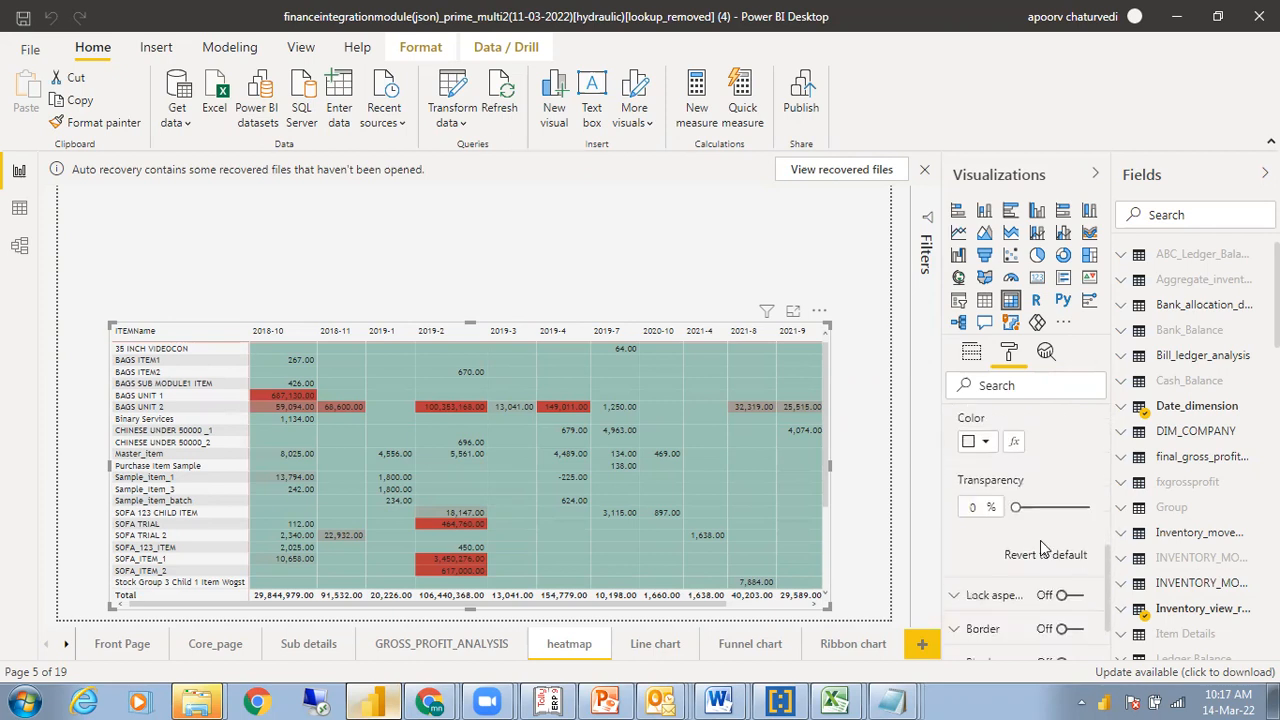
Expand the matrix's field formatting settings and check which field they apply to
{"action": "left_click", "coordinate": [789, 528]}
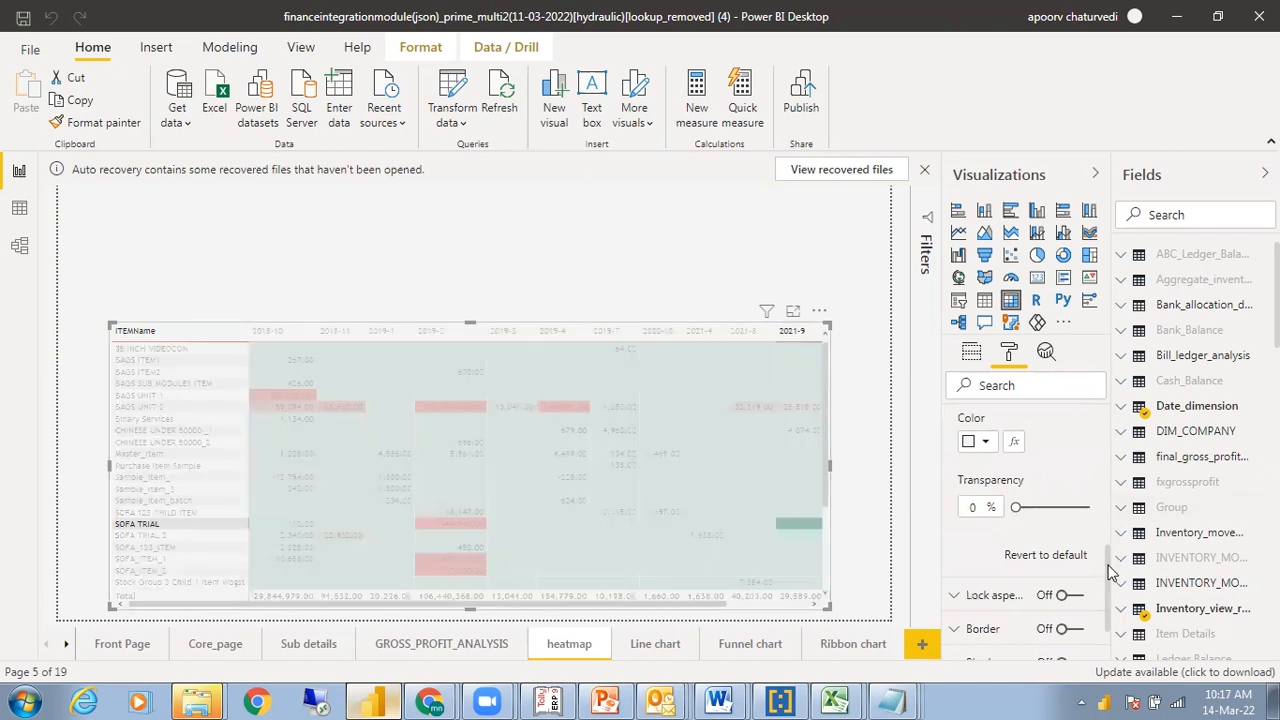
{"action": "left_click_drag", "start_coordinate": [1111, 598], "coordinate": [1113, 487]}
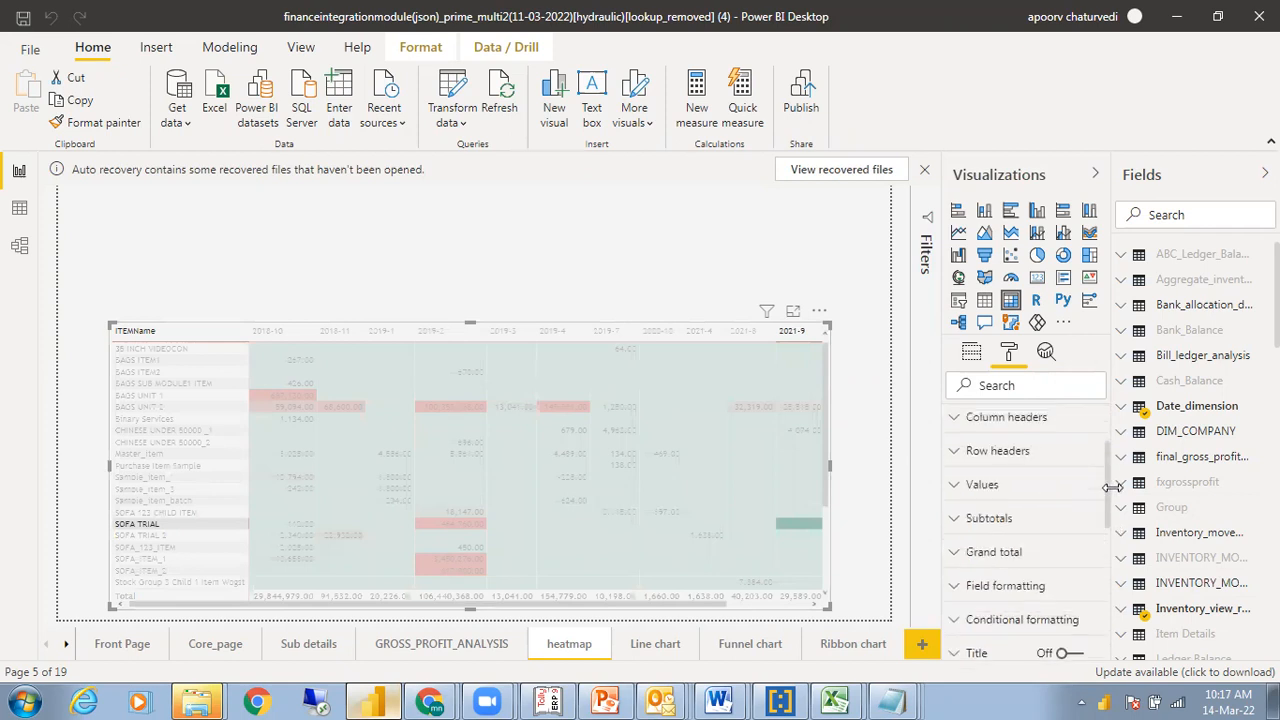
{"action": "left_click", "coordinate": [1005, 586]}
{"action": "left_click_drag", "start_coordinate": [1106, 471], "coordinate": [1109, 490]}
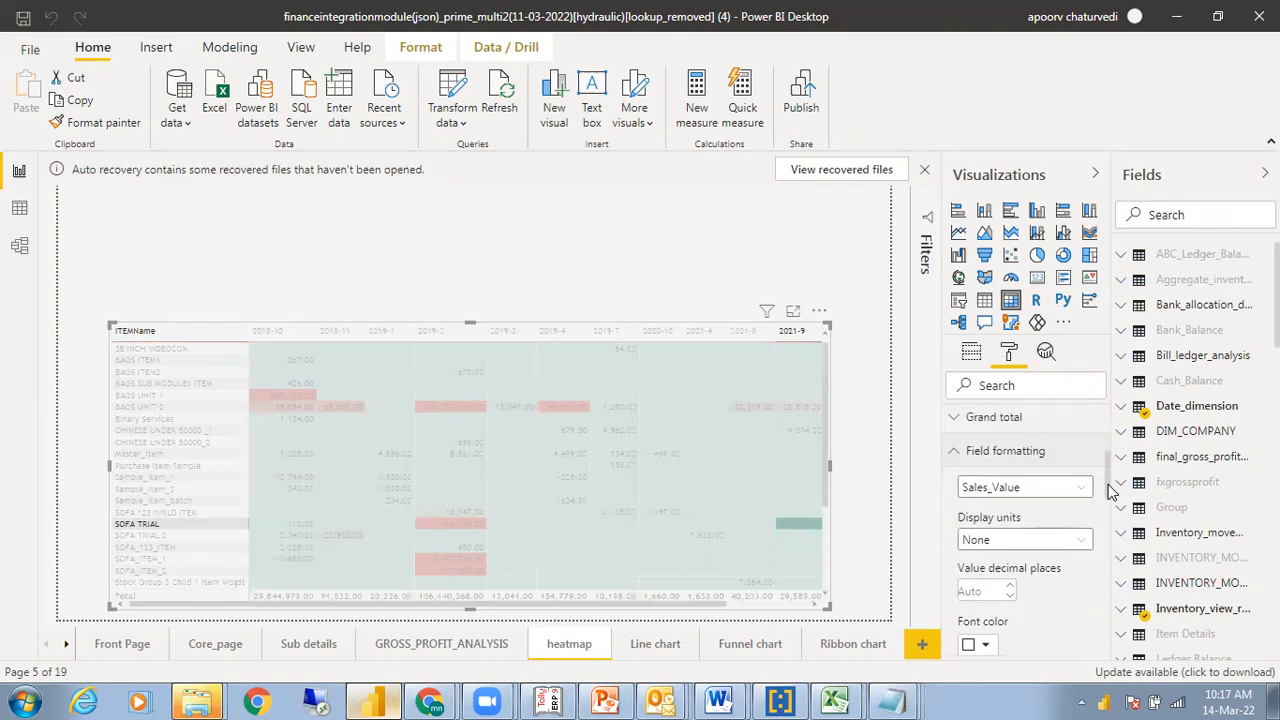
Return to Document1 in Word, replace the unfinished last line with "Alerter: the field formatting was done on sales value", and start a new paragraph
{"action": "mouse_move", "coordinate": [717, 700]}
{"action": "left_click", "coordinate": [712, 656]}
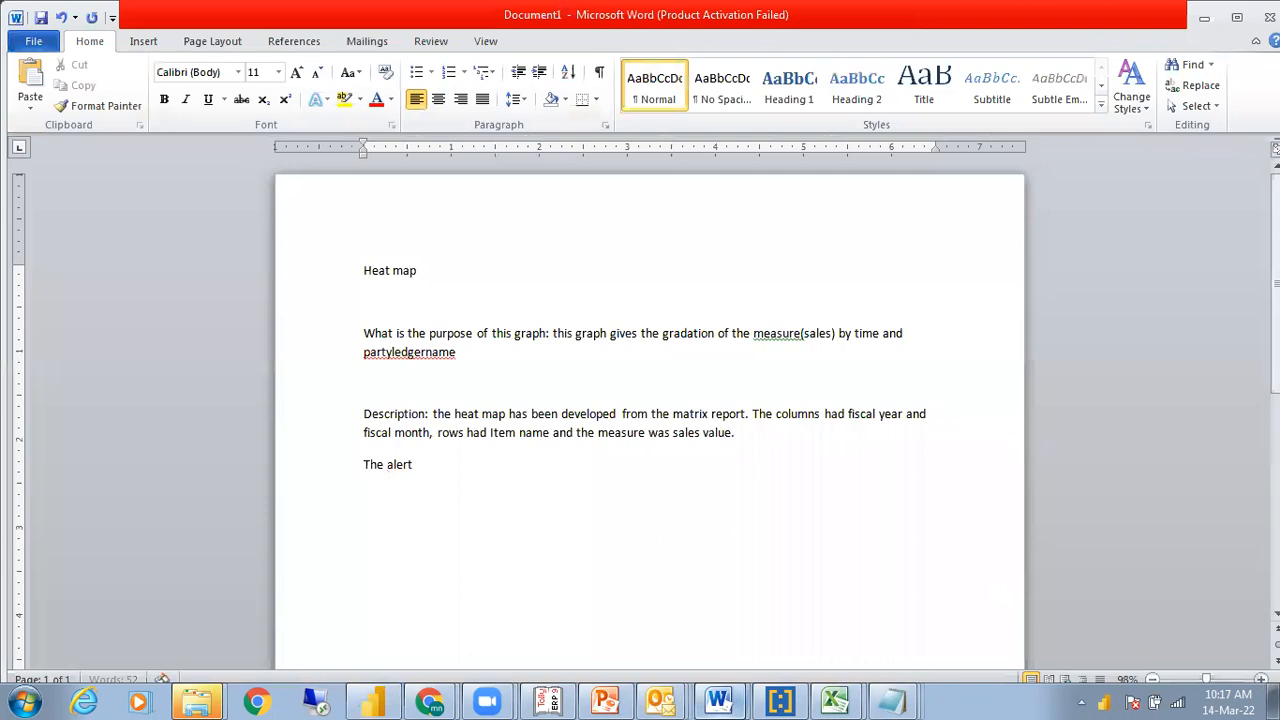
{"action": "type", "text": "Alerter: the field format"}
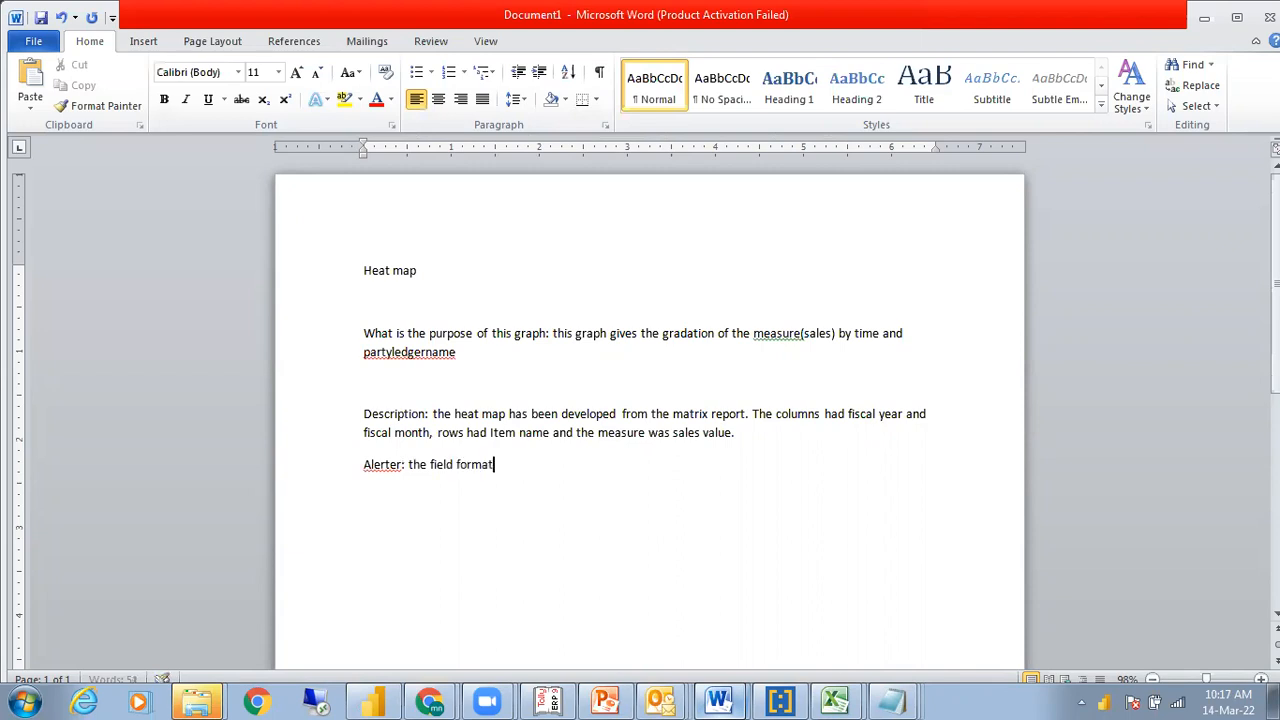
{"action": "type", "text": "ting was done on sales value"}
{"action": "key", "text": "Return"}
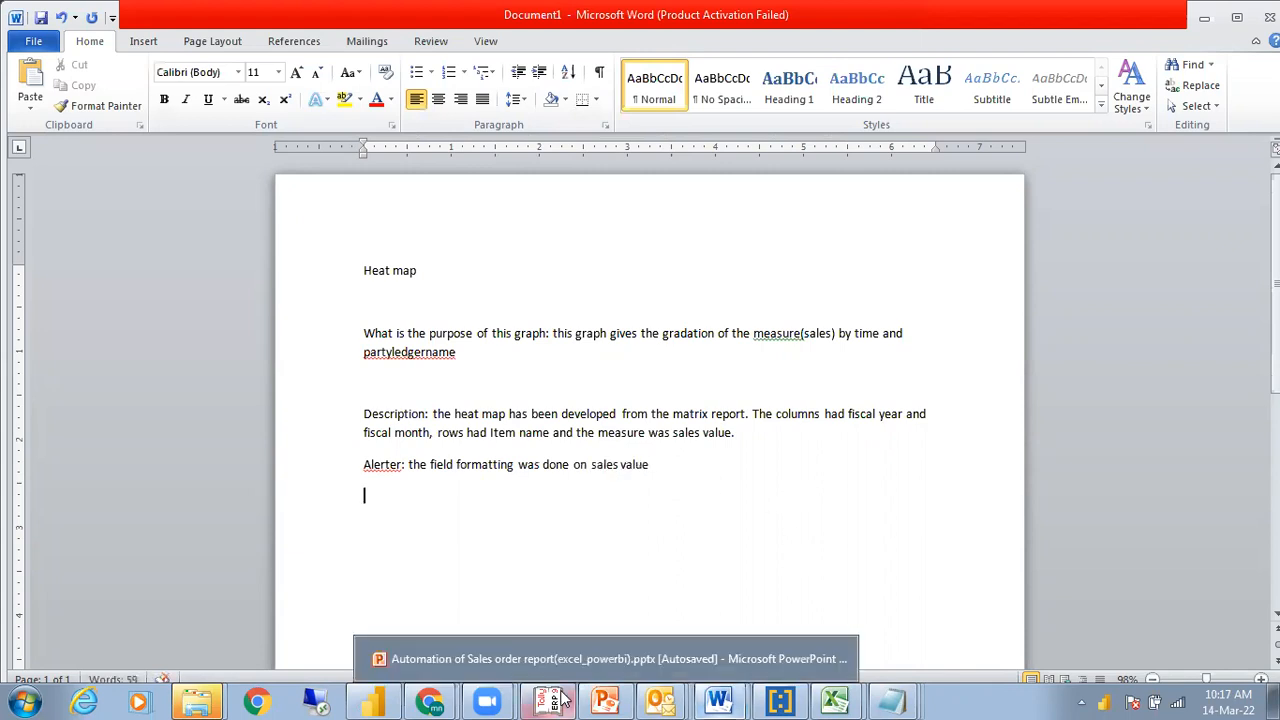
Capture the Power BI matrix with its field formatting settings in Snipping Tool and paste the snip below the Alerter line in Word
{"action": "left_click", "coordinate": [372, 702]}
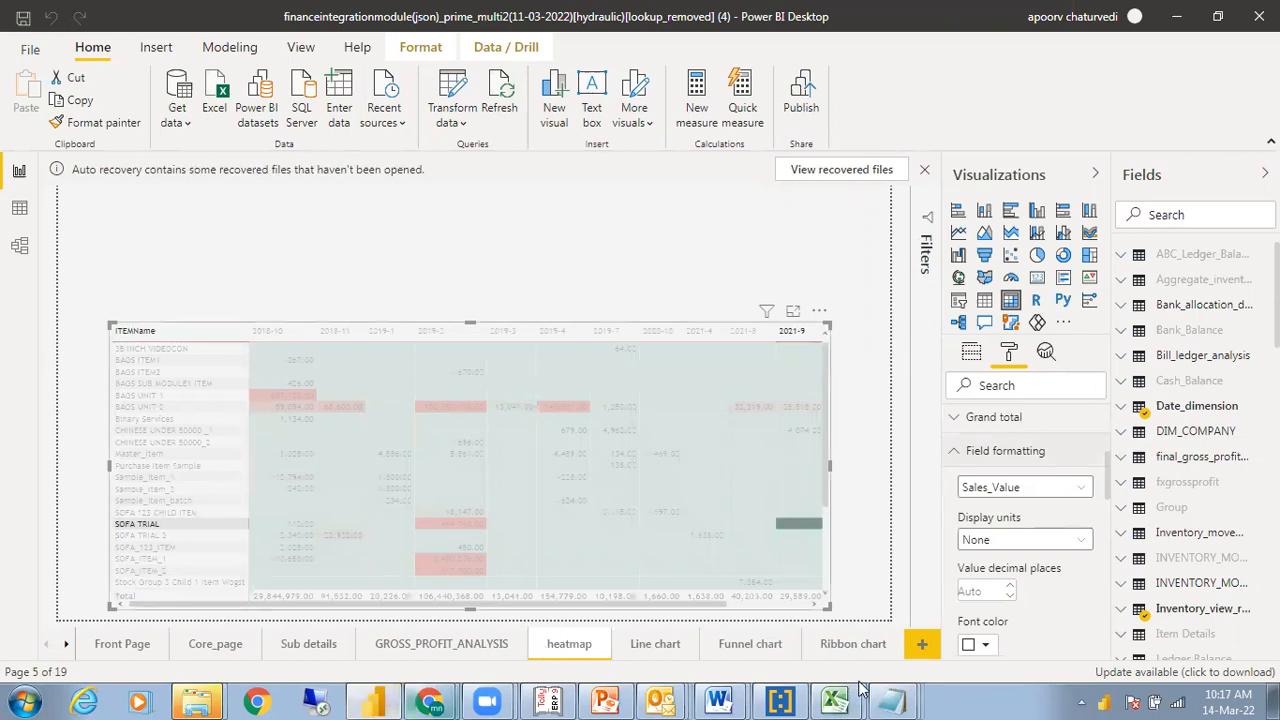
{"action": "left_click", "coordinate": [28, 700]}
{"action": "left_click", "coordinate": [58, 230]}
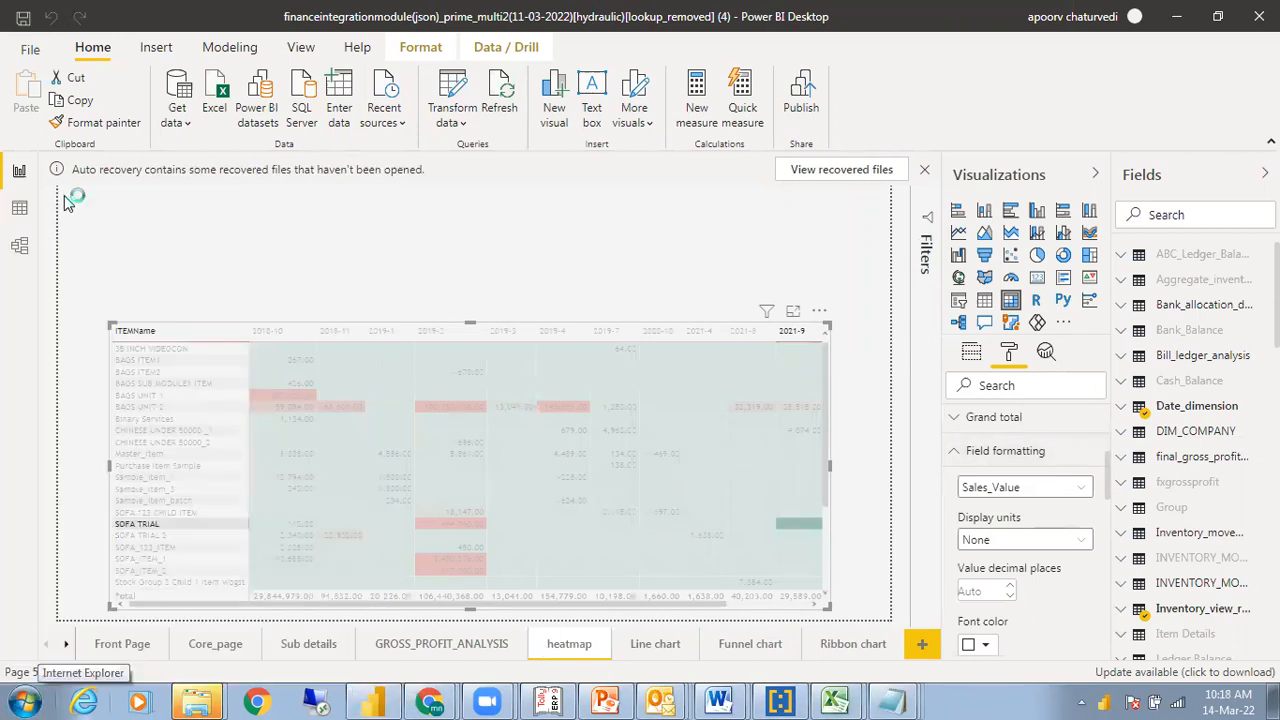
{"action": "left_click_drag", "start_coordinate": [62, 184], "coordinate": [1132, 630]}
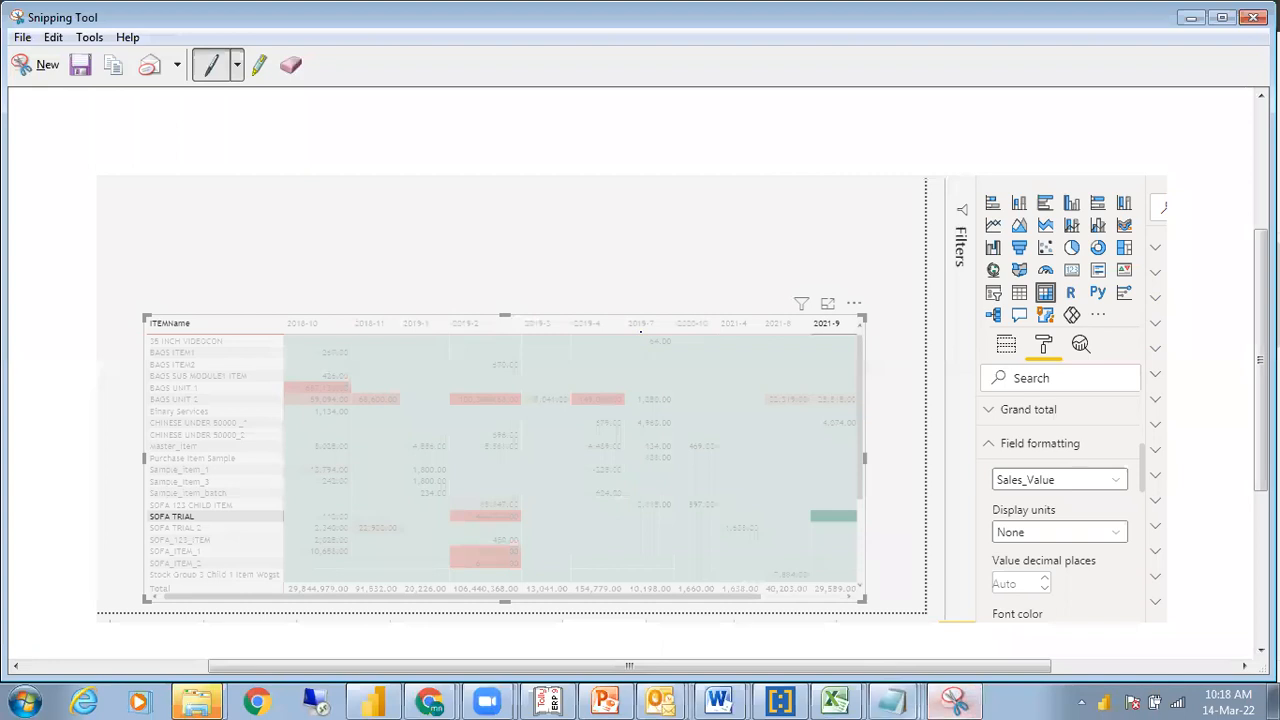
{"action": "left_click", "coordinate": [53, 38]}
{"action": "left_click", "coordinate": [84, 59]}
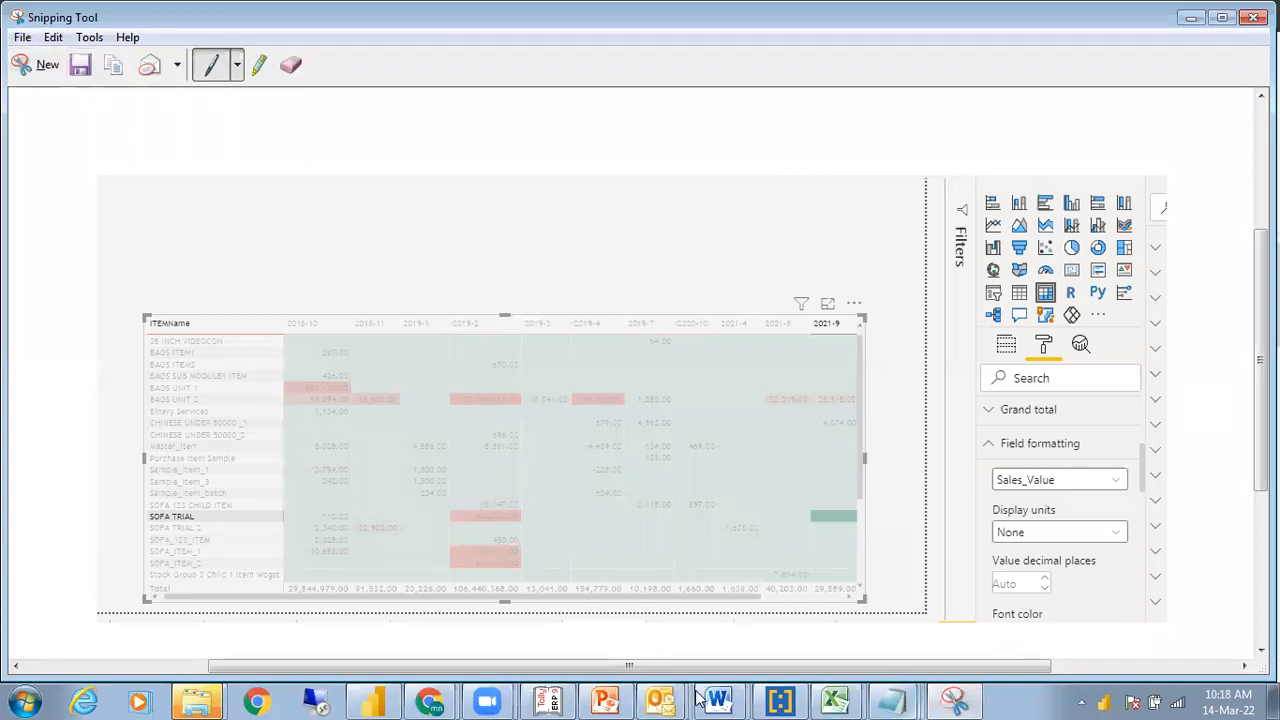
{"action": "mouse_move", "coordinate": [718, 700]}
{"action": "left_click", "coordinate": [630, 657]}
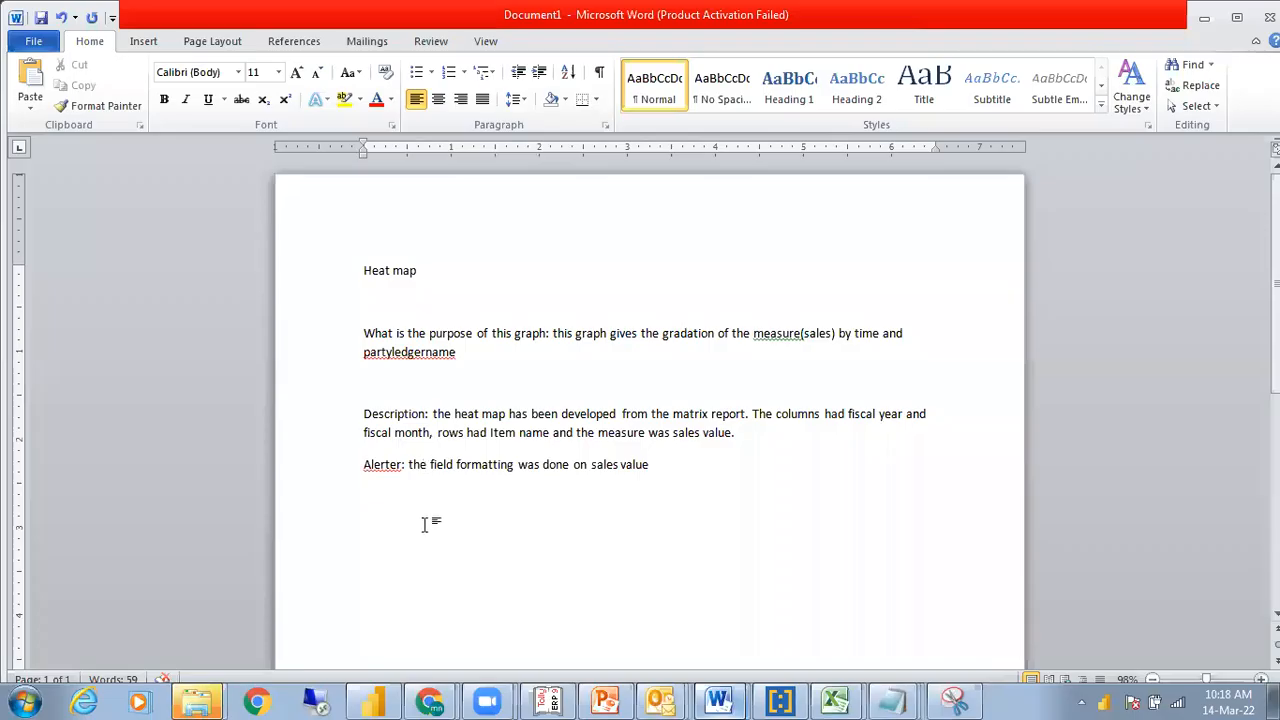
{"action": "key", "text": "ctrl+v"}
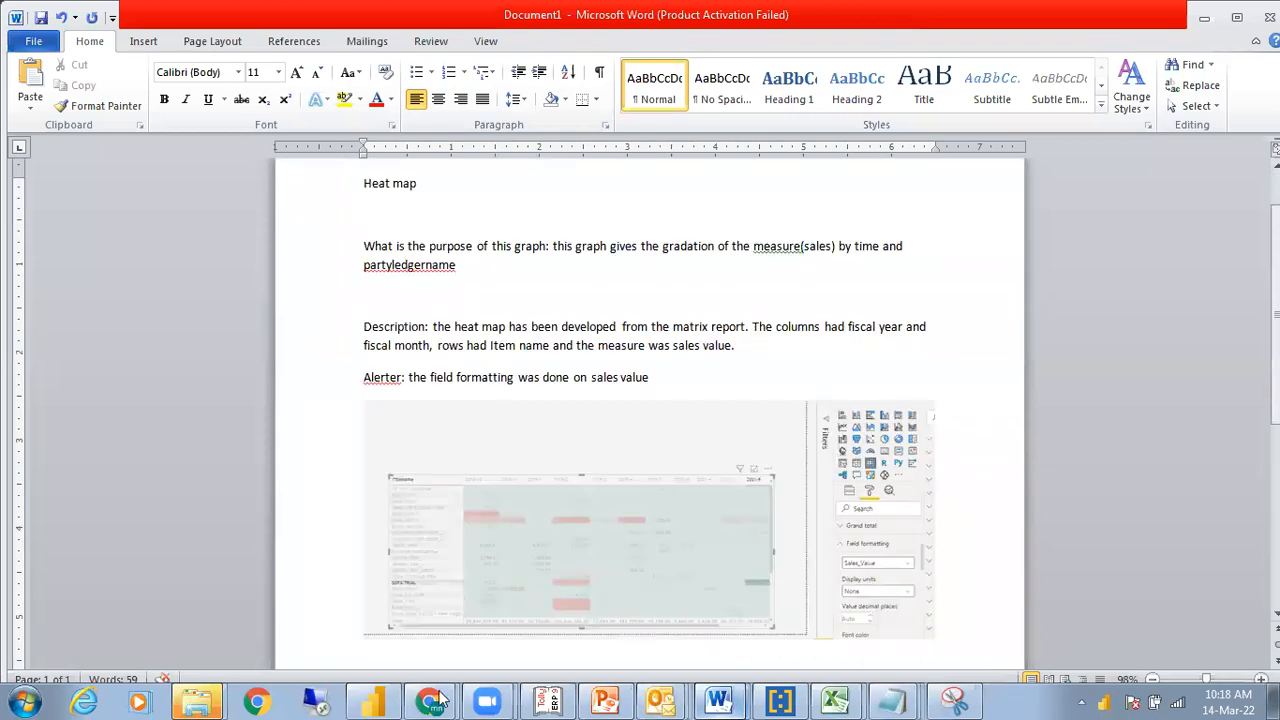
In Power BI, collapse the field formatting settings and open the advanced background color controls under the matrix's conditional formatting for Sales_Value
{"action": "left_click", "coordinate": [372, 700]}
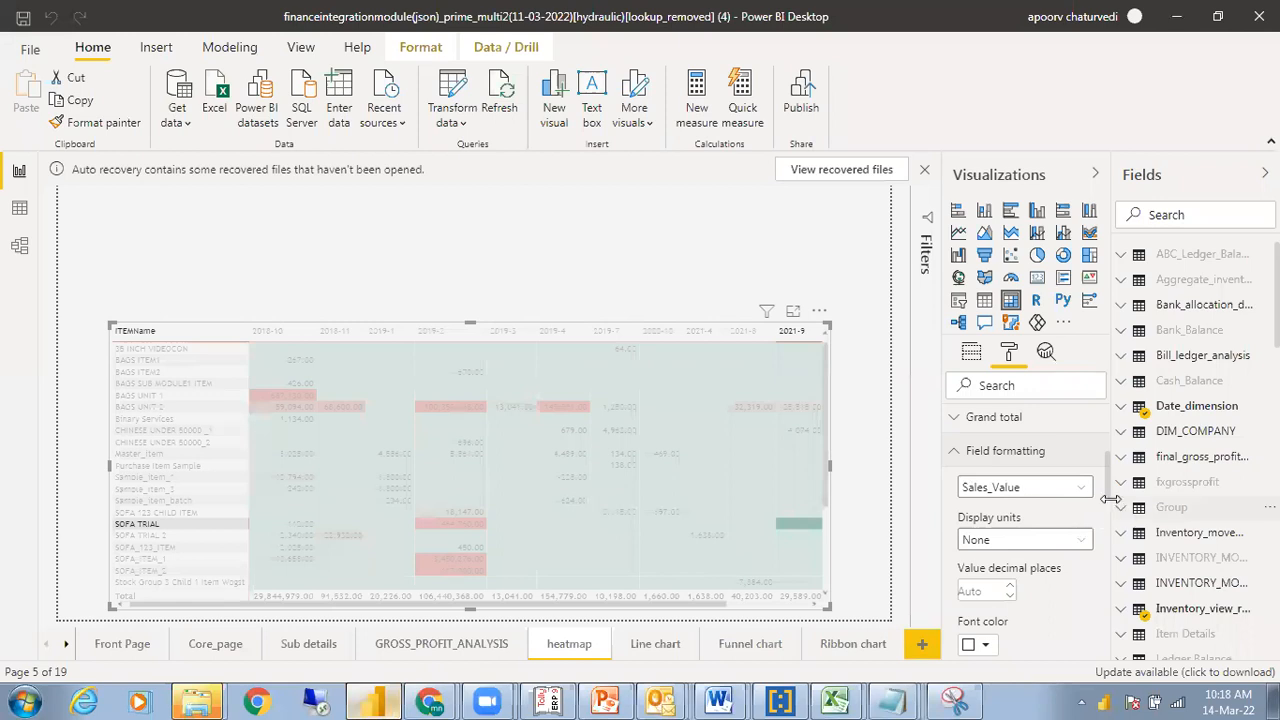
{"action": "scroll", "coordinate": [1110, 497], "scroll_direction": "down", "scroll_amount": 1}
{"action": "mouse_move", "coordinate": [1110, 497]}
{"action": "left_mouse_down"}
{"action": "mouse_move", "coordinate": [1110, 575]}
{"action": "mouse_move", "coordinate": [1110, 470]}
{"action": "mouse_move", "coordinate": [1110, 484]}
{"action": "left_mouse_up"}
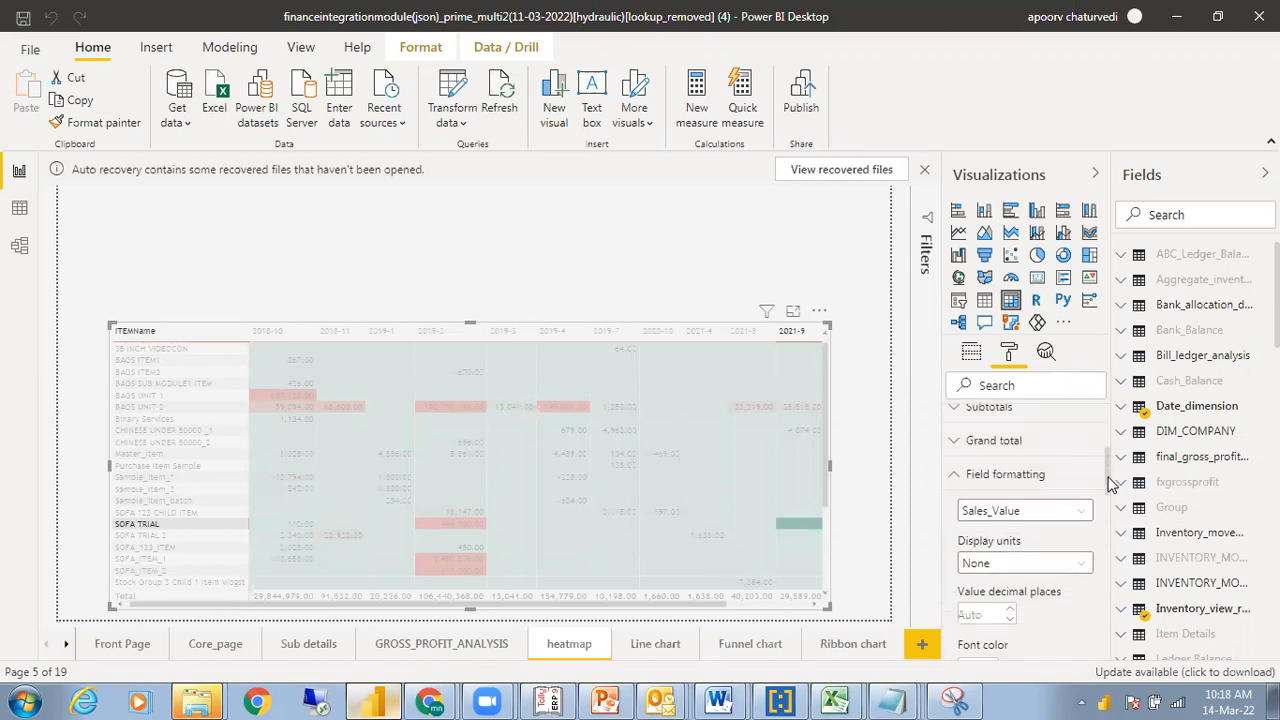
{"action": "left_click", "coordinate": [980, 478]}
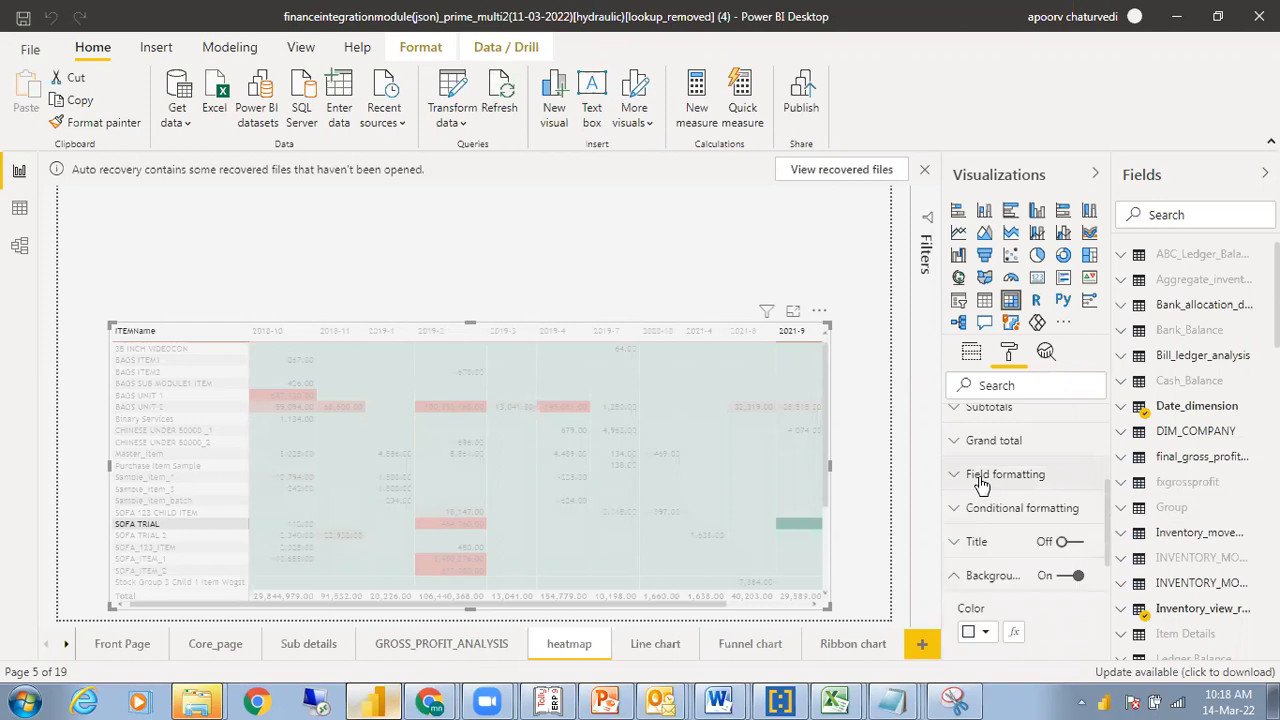
{"action": "left_click", "coordinate": [1003, 510]}
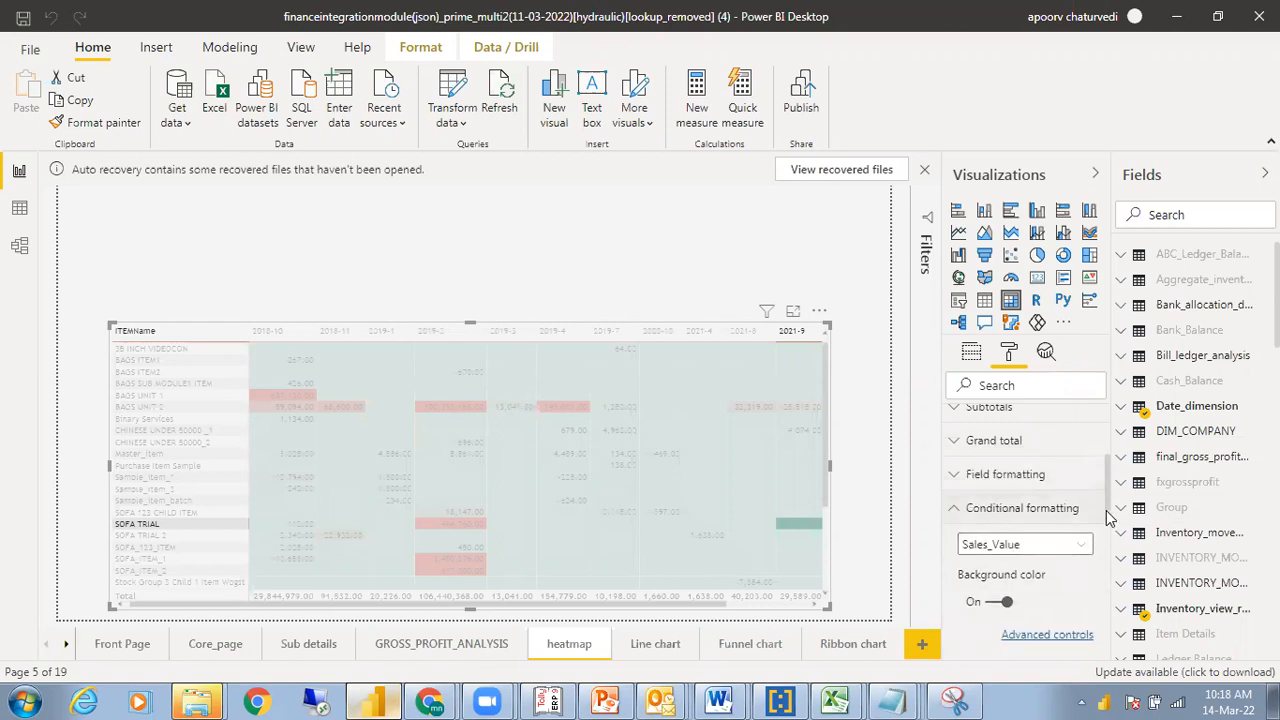
{"action": "scroll", "coordinate": [1073, 562], "scroll_direction": "down", "scroll_amount": 2}
{"action": "left_click", "coordinate": [1066, 556]}
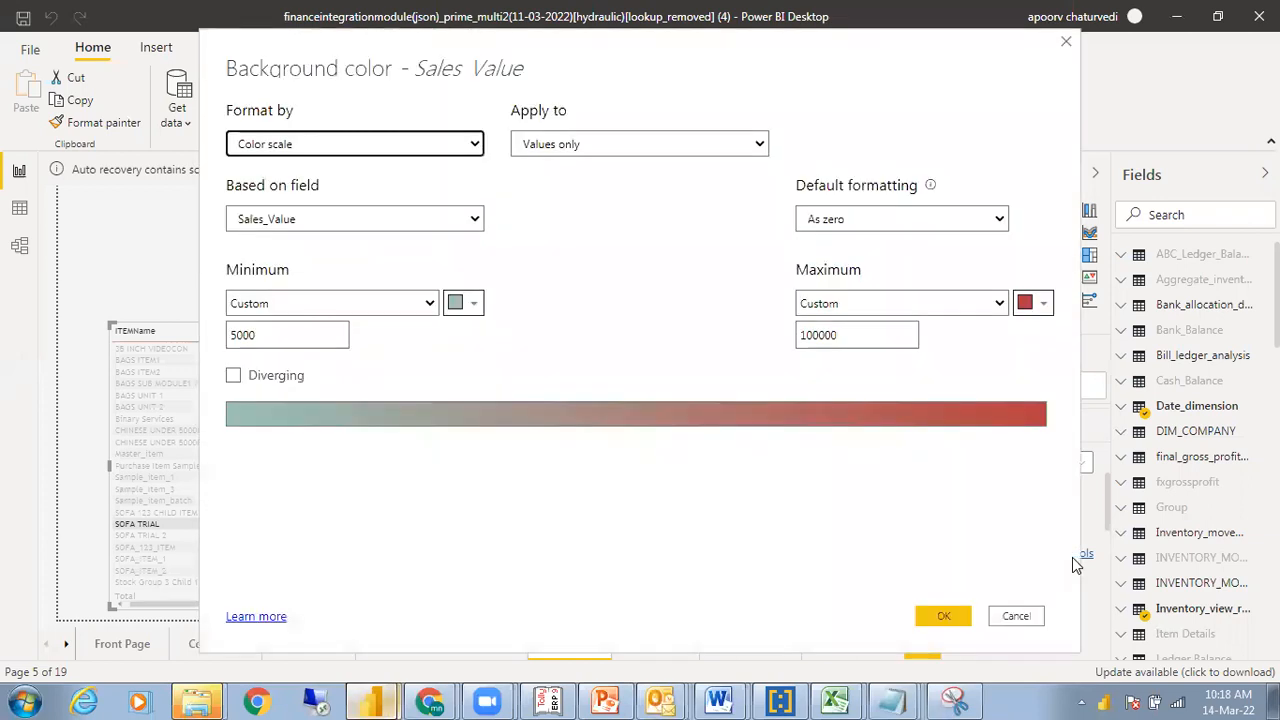
Capture the Sales Value background color dialog as a new snip in Snipping Tool and copy it
{"action": "left_click", "coordinate": [955, 700]}
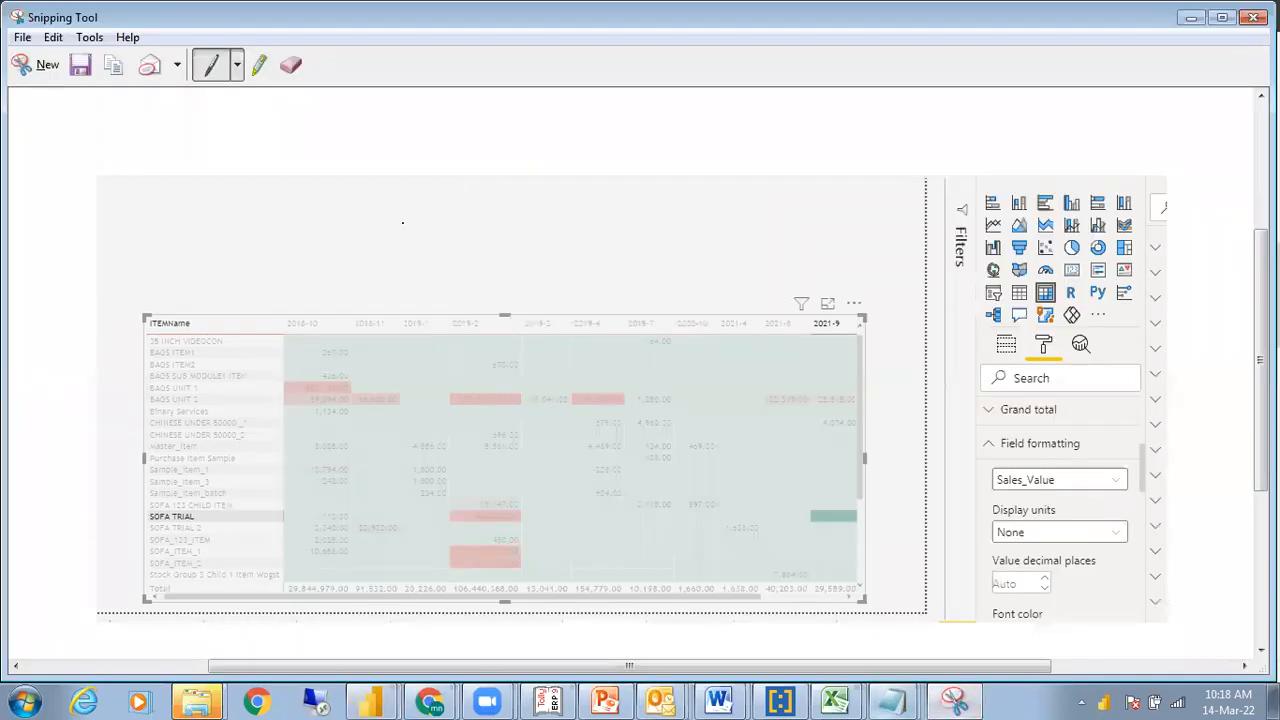
{"action": "left_click", "coordinate": [40, 64]}
{"action": "left_click_drag", "start_coordinate": [206, 52], "coordinate": [1065, 556]}
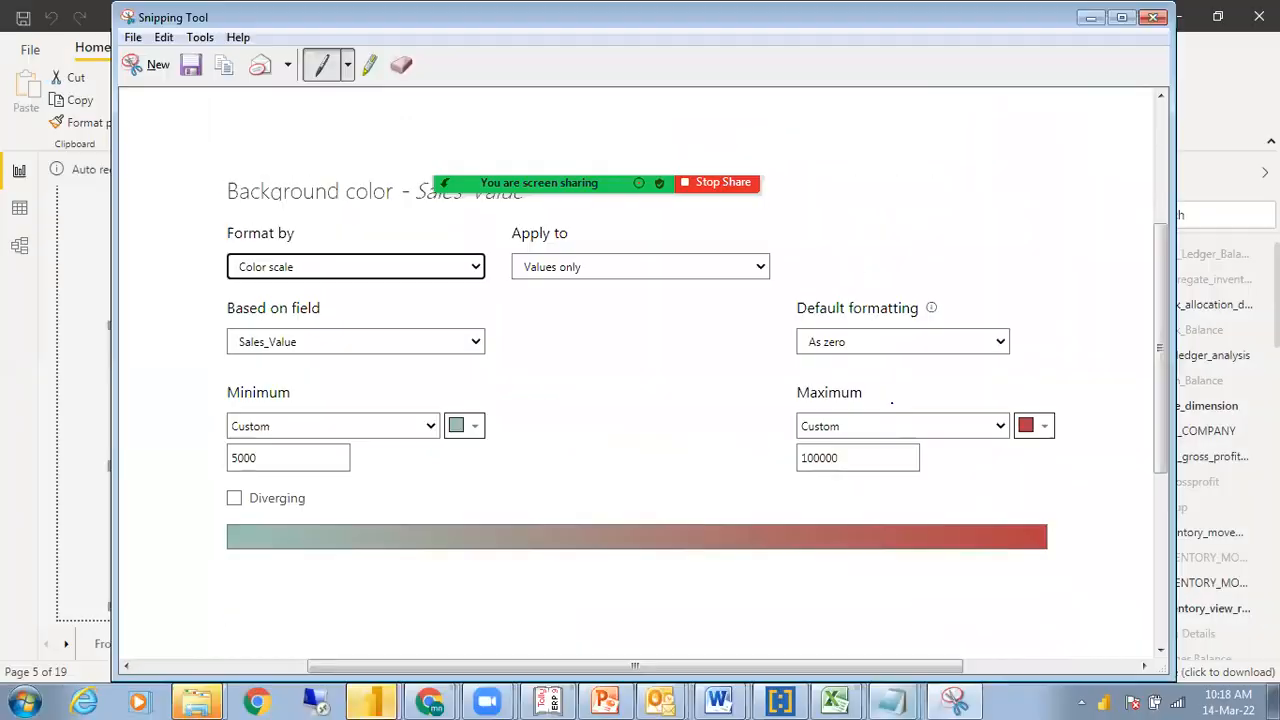
{"action": "left_click", "coordinate": [163, 37]}
{"action": "left_click", "coordinate": [180, 55]}
Return to Document1 in Word, add the line "The gradation was coded as follows:" and paste the background color snip below it
{"action": "left_click", "coordinate": [716, 700]}
{"action": "left_click", "coordinate": [600, 654]}
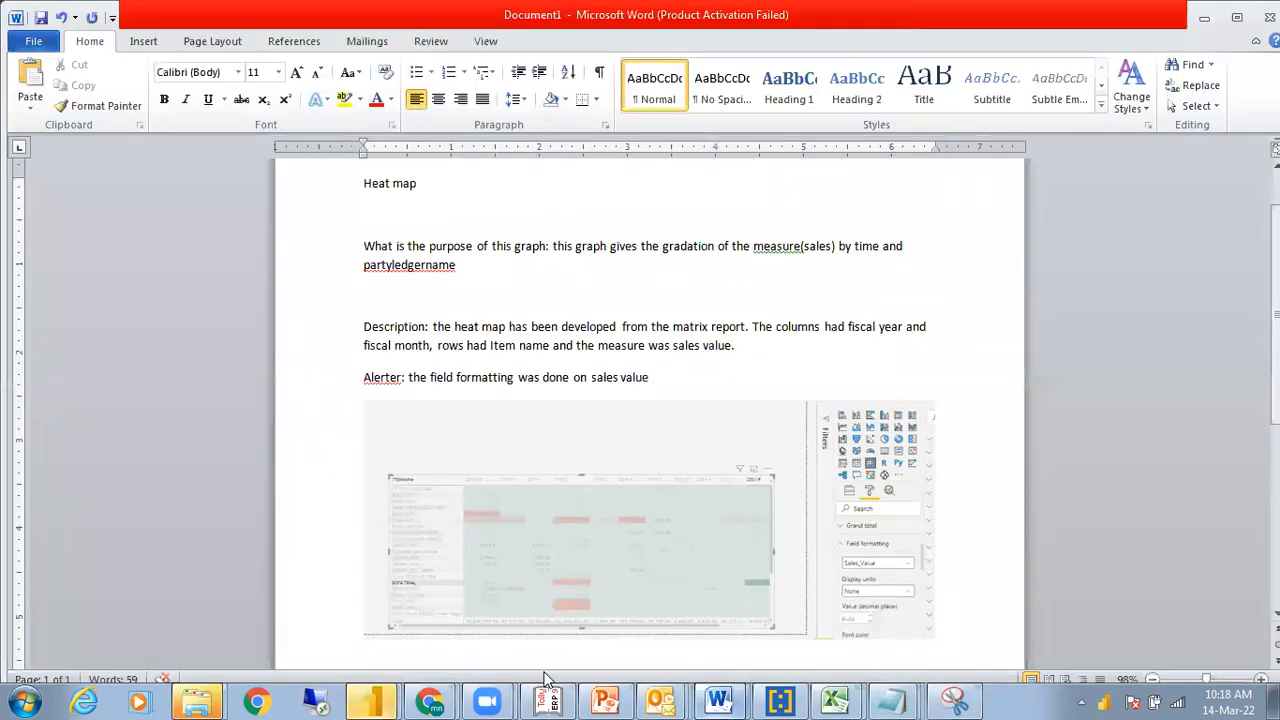
{"action": "type", "text": "he gradati"}
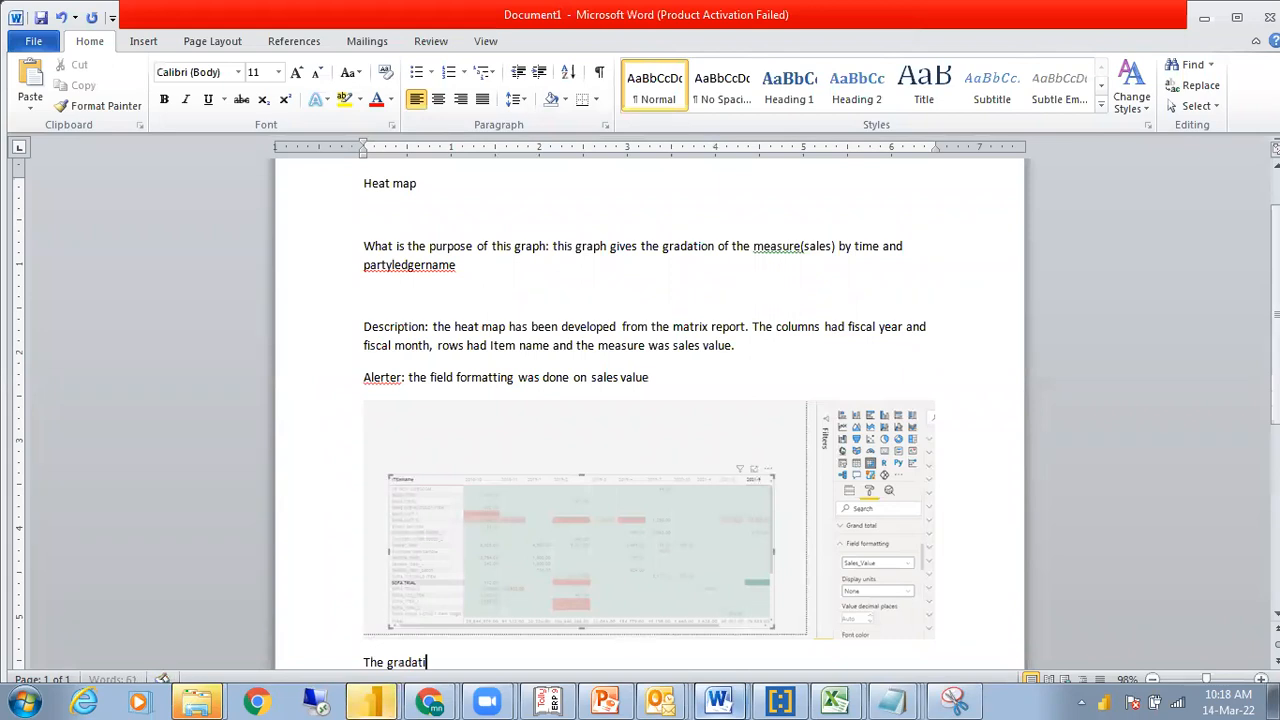
{"action": "type", "text": "on was coded a"}
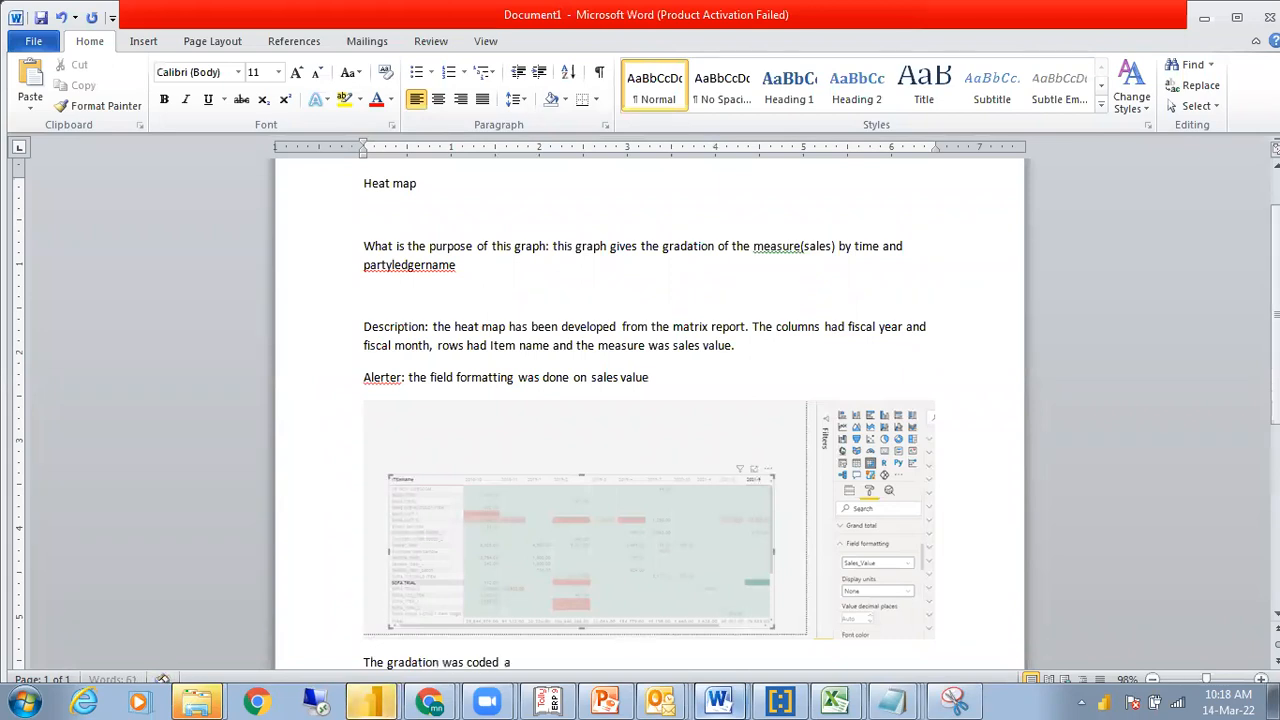
{"action": "type", "text": "s follows:"}
{"action": "key", "text": "Return"}
{"action": "key", "text": "ctrl+v"}
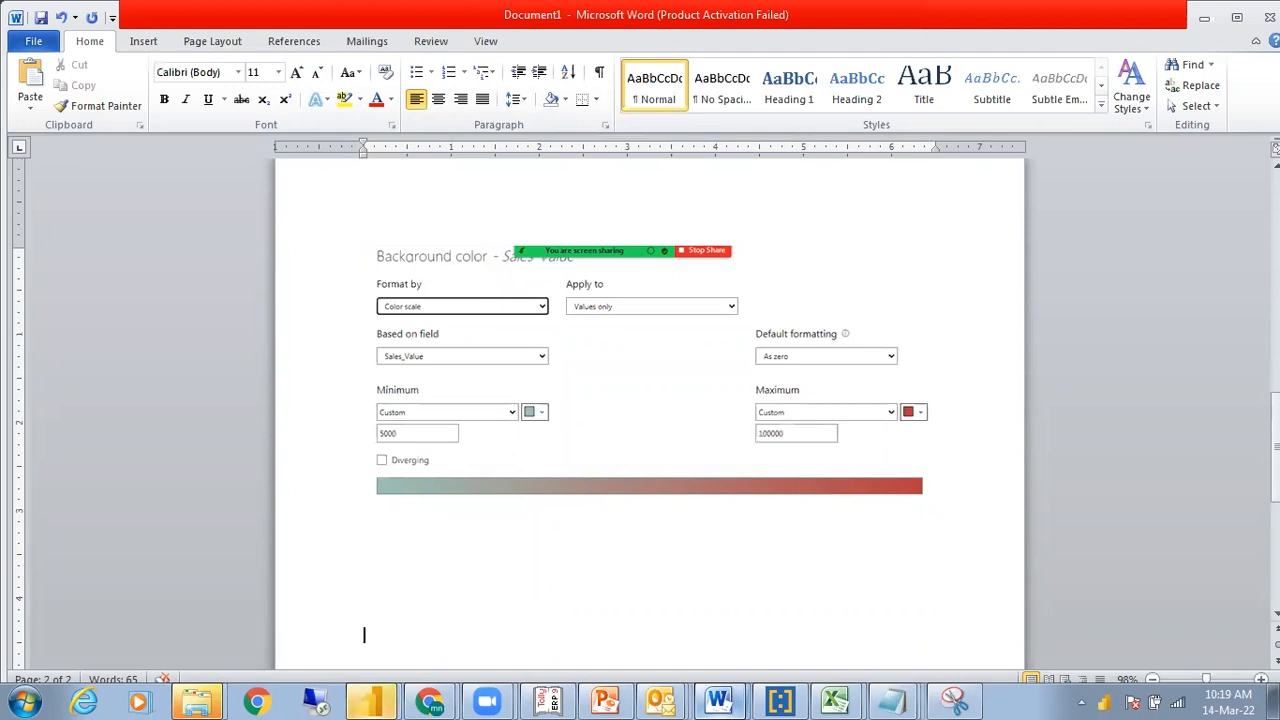
Select the pasted background color picture and move the Word window lower on the screen
{"action": "left_click", "coordinate": [613, 442]}
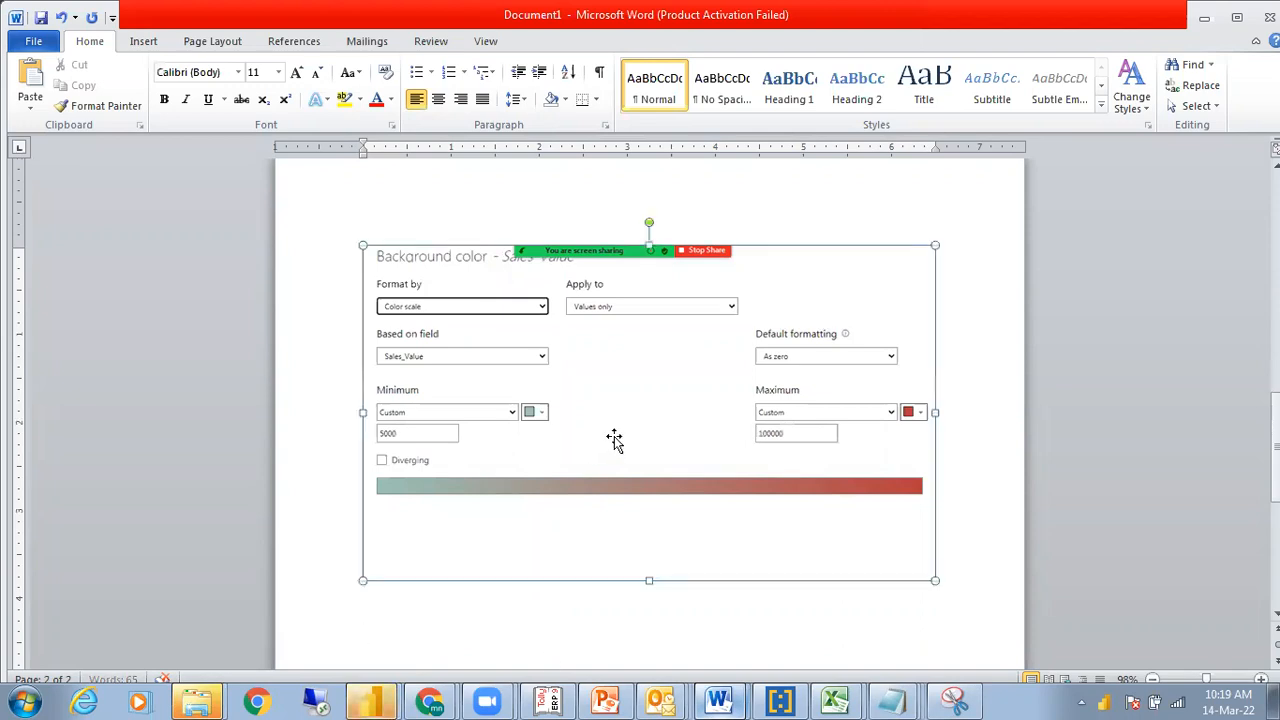
{"action": "left_click", "coordinate": [1237, 17]}
{"action": "left_click_drag", "start_coordinate": [743, 377], "coordinate": [757, 440]}
{"action": "left_click_drag", "start_coordinate": [1271, 440], "coordinate": [1060, 263]}
{"action": "left_click", "coordinate": [1230, 10]}
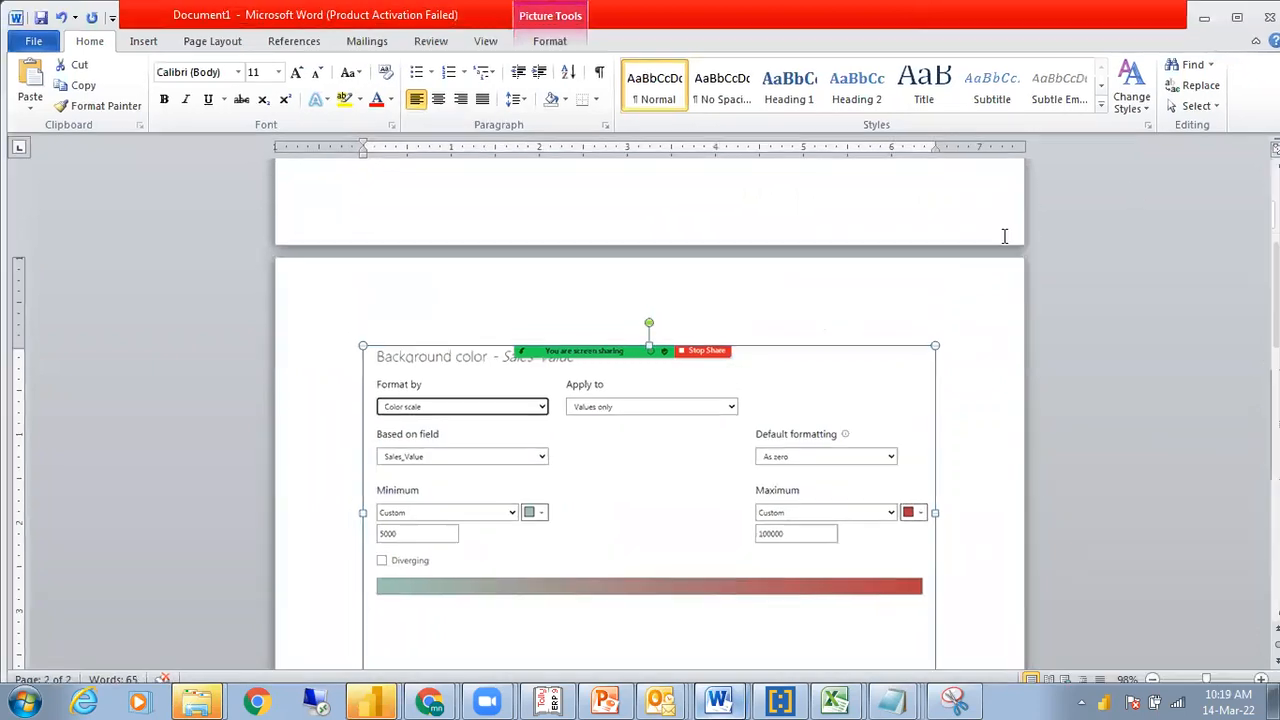
{"action": "left_click_drag", "start_coordinate": [1147, 23], "coordinate": [1138, 100]}
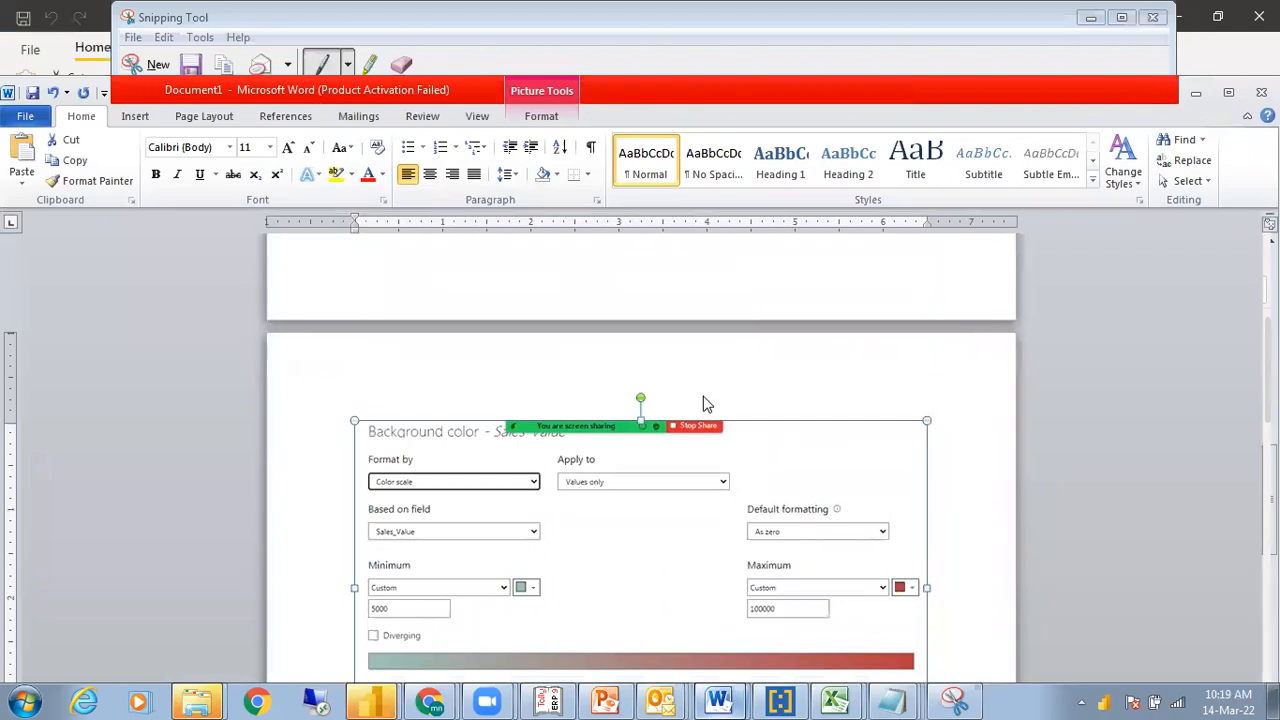
Crop the strip with the dialog title and screen-sharing bar off the upper edge of the background color picture
{"action": "left_click", "coordinate": [563, 120]}
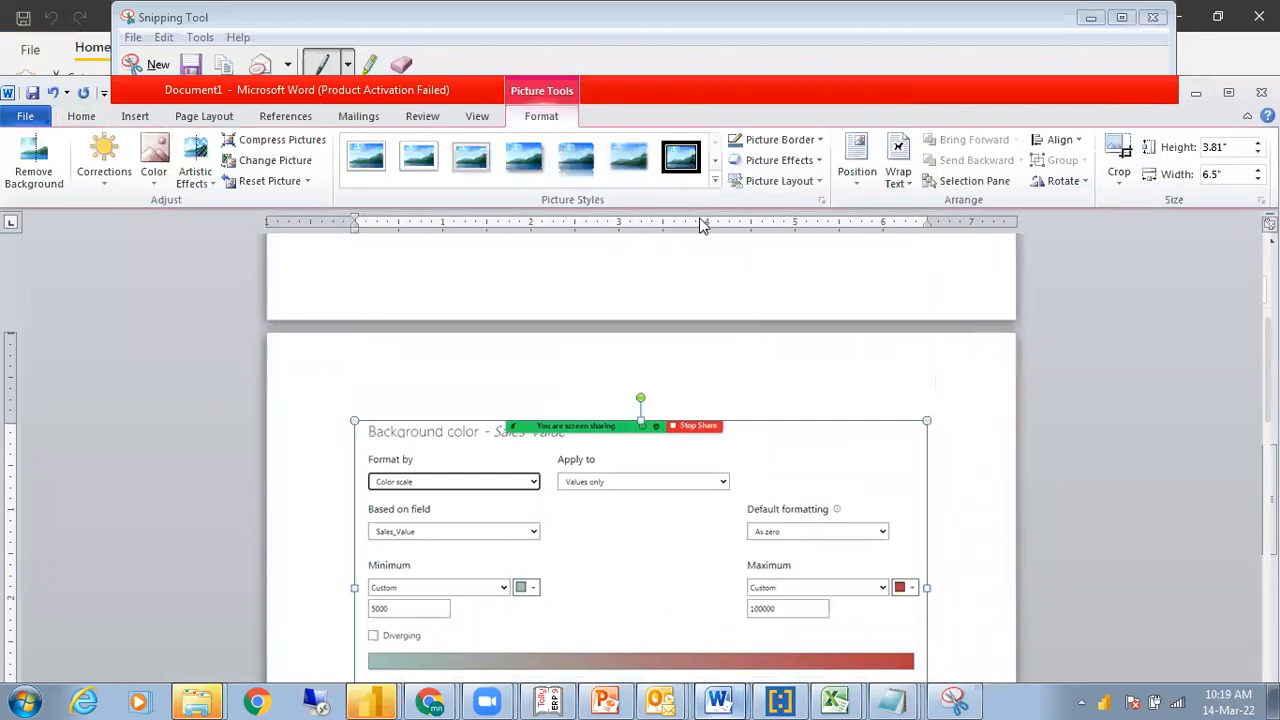
{"action": "left_click", "coordinate": [1120, 182]}
{"action": "left_click", "coordinate": [1140, 204]}
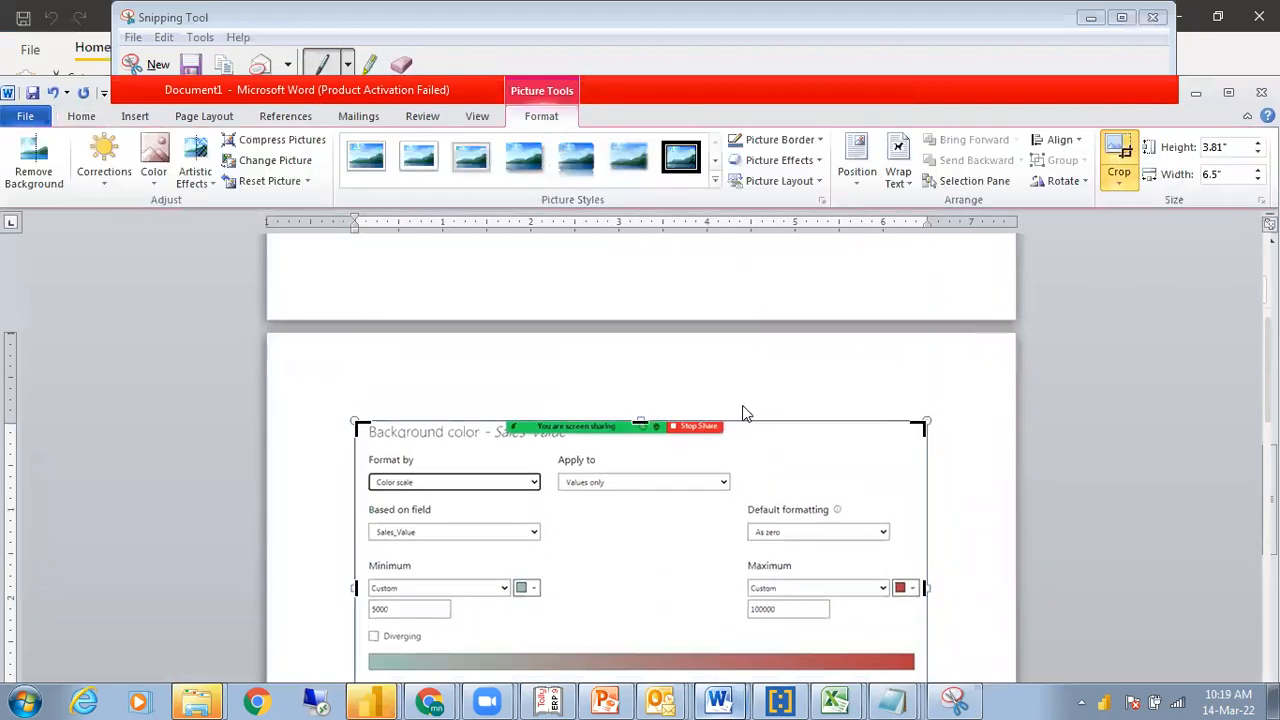
{"action": "left_click_drag", "start_coordinate": [640, 422], "coordinate": [642, 443]}
{"action": "left_click", "coordinate": [1118, 186]}
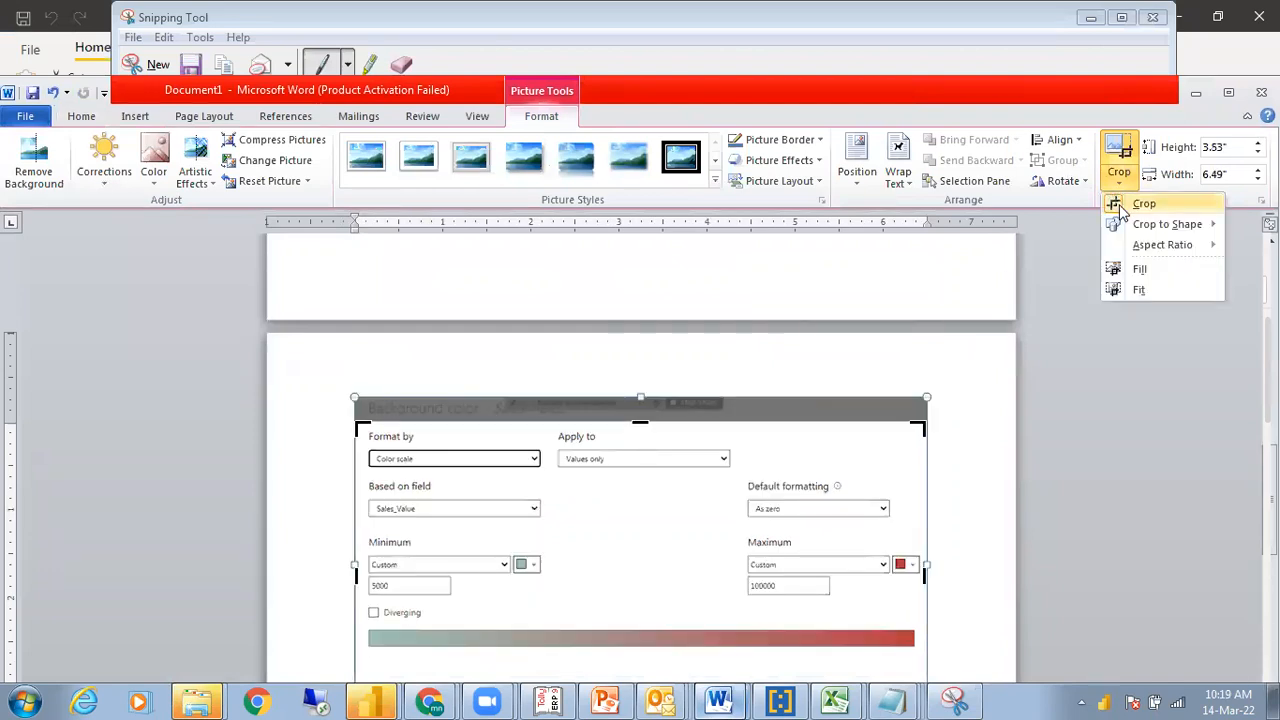
{"action": "left_click", "coordinate": [1132, 203]}
Reduce the height of the background color picture to 2.66" from its lower edge
{"action": "mouse_move", "coordinate": [1269, 470]}
{"action": "left_mouse_down"}
{"action": "mouse_move", "coordinate": [1269, 420]}
{"action": "mouse_move", "coordinate": [1269, 455]}
{"action": "left_mouse_up"}
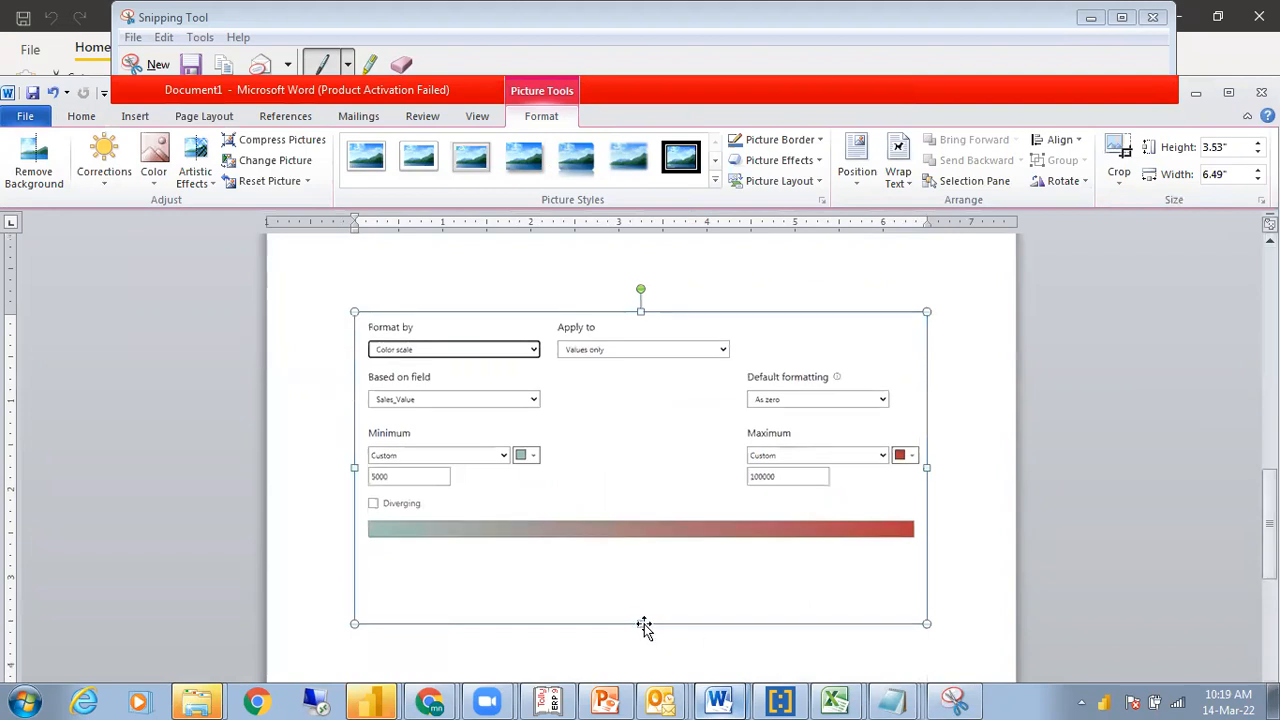
{"action": "left_click_drag", "start_coordinate": [638, 623], "coordinate": [651, 548]}
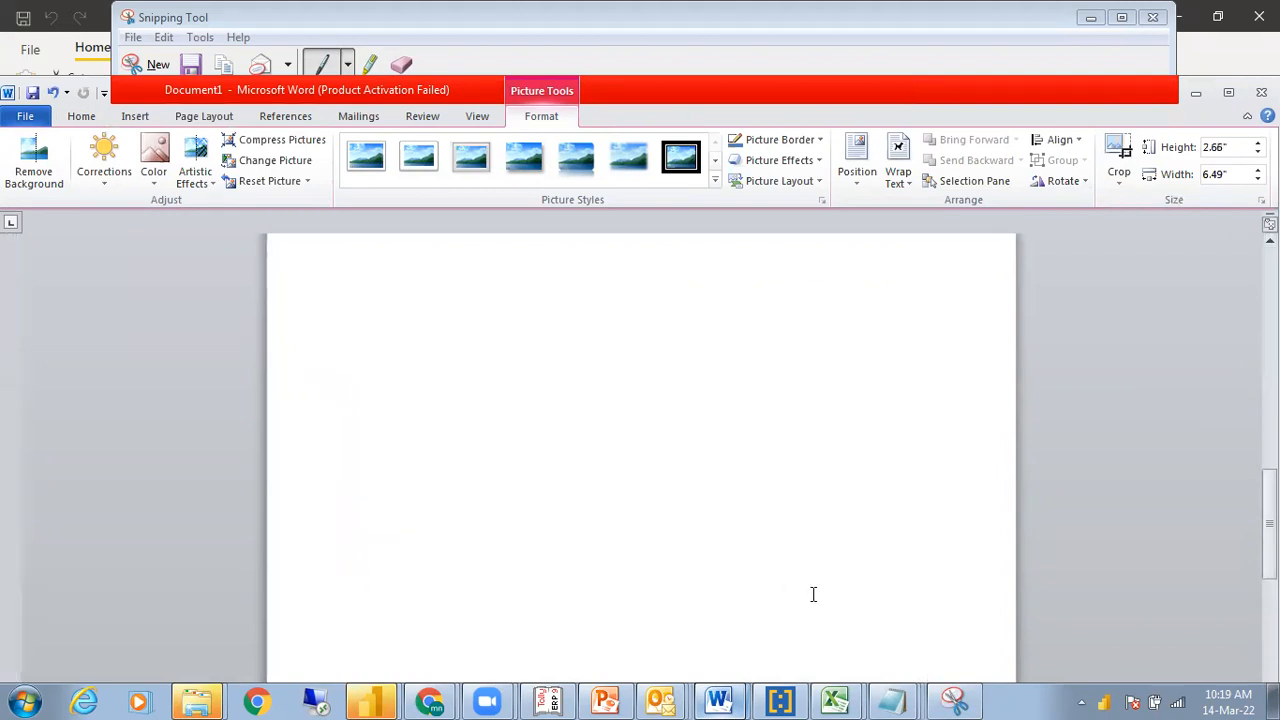
{"action": "left_click_drag", "start_coordinate": [1269, 510], "coordinate": [1269, 396]}
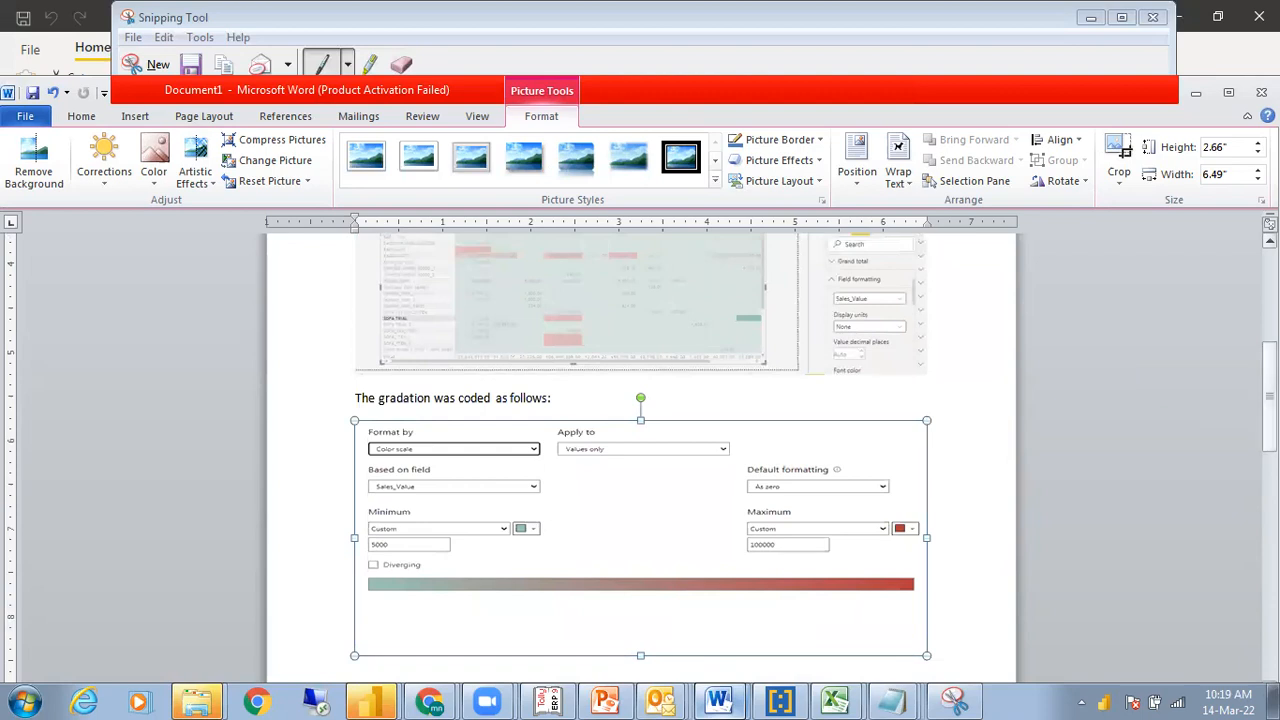
Place the insertion point on the page after the picture, then switch to Power BI and close the Sales Value background color dialog
{"action": "scroll", "coordinate": [643, 504], "scroll_direction": "down", "scroll_amount": 3}
{"action": "left_click", "coordinate": [643, 504]}
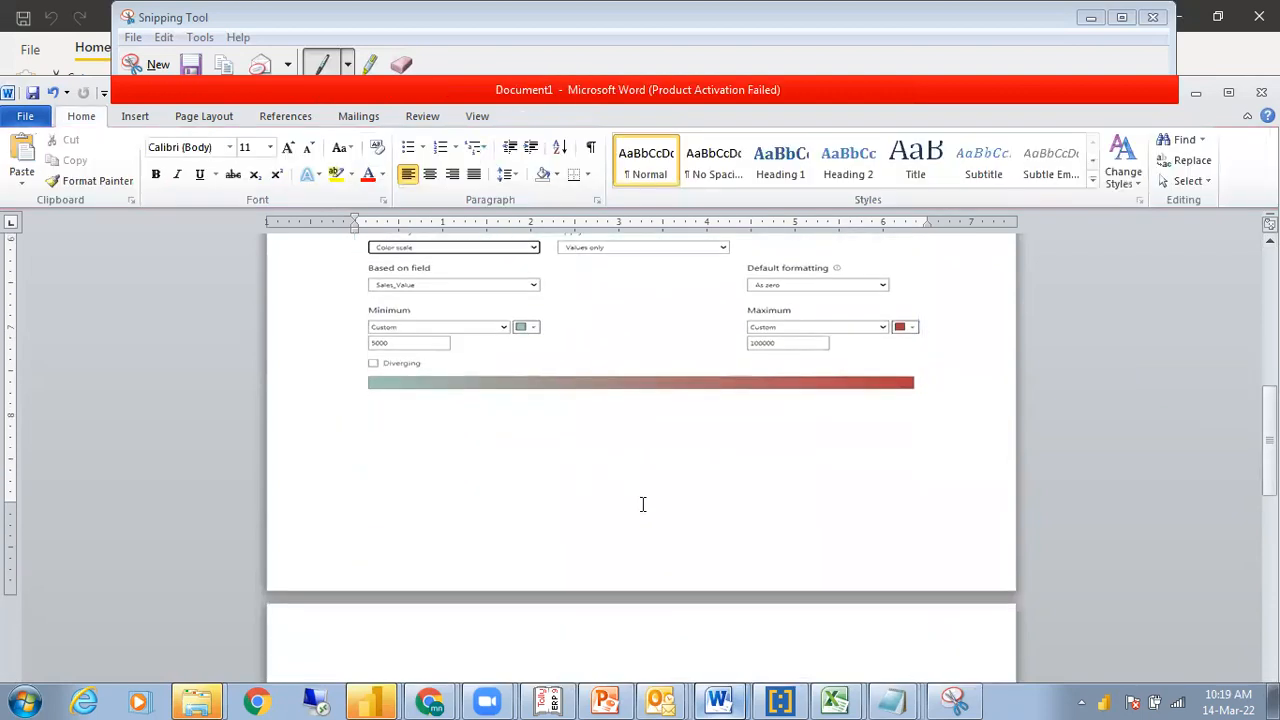
{"action": "scroll", "coordinate": [1023, 515], "scroll_direction": "down", "scroll_amount": 2}
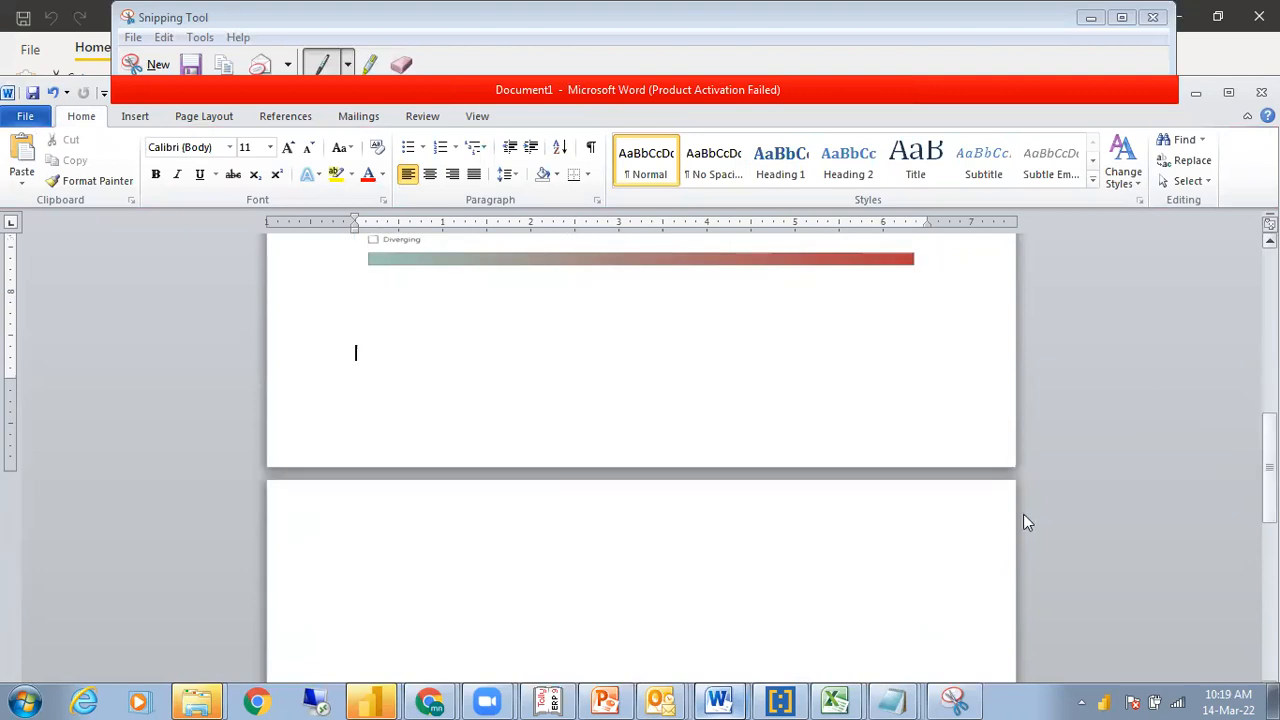
{"action": "left_click", "coordinate": [727, 608]}
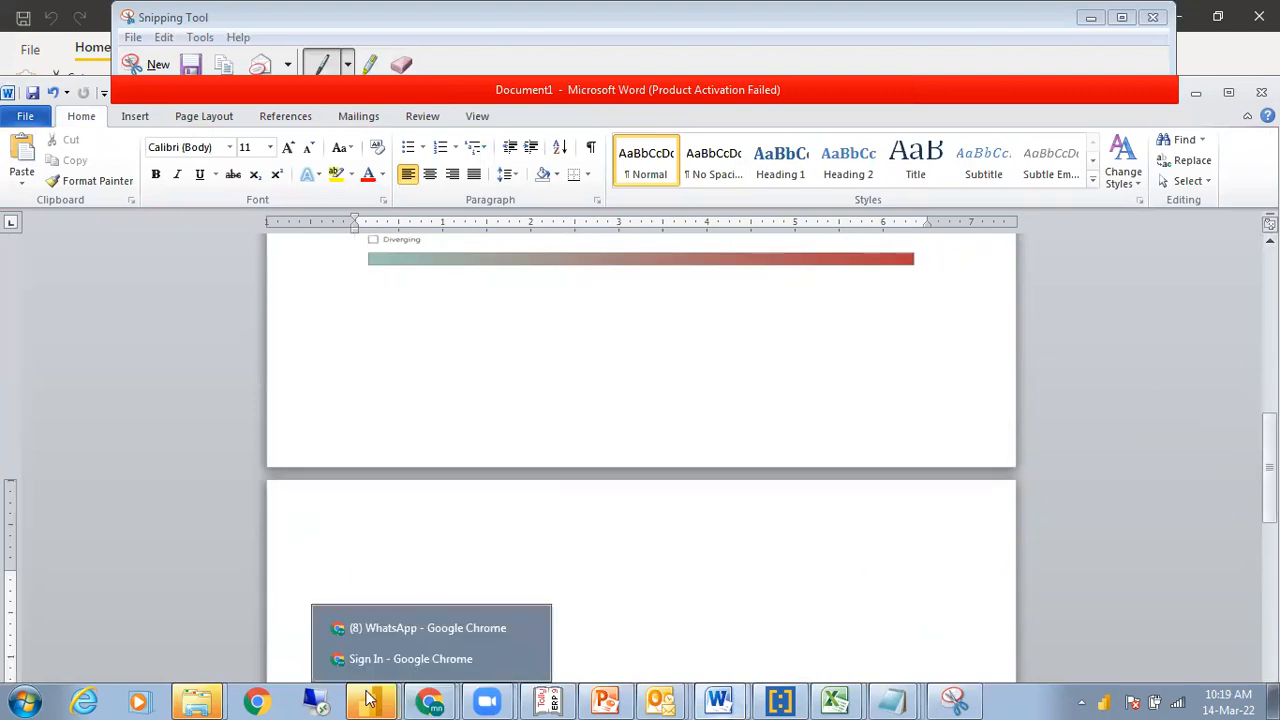
{"action": "mouse_move", "coordinate": [370, 695]}
{"action": "left_click", "coordinate": [370, 672]}
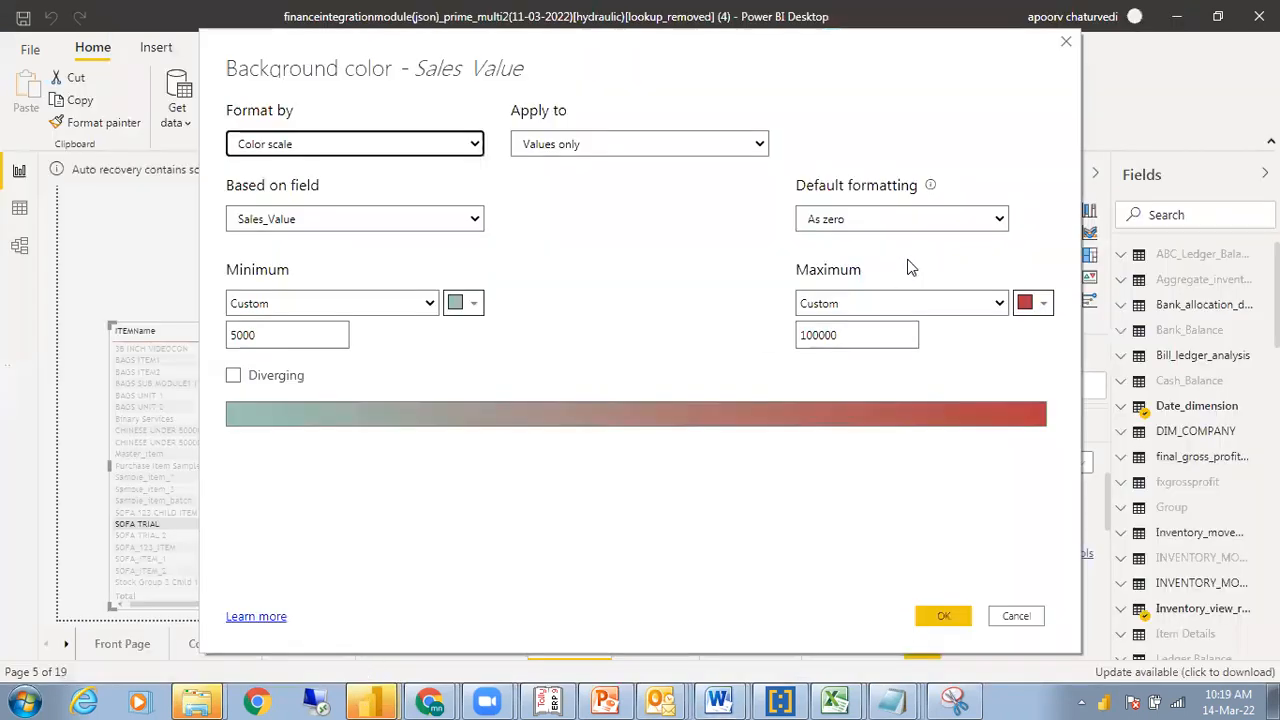
{"action": "left_click", "coordinate": [1066, 42]}
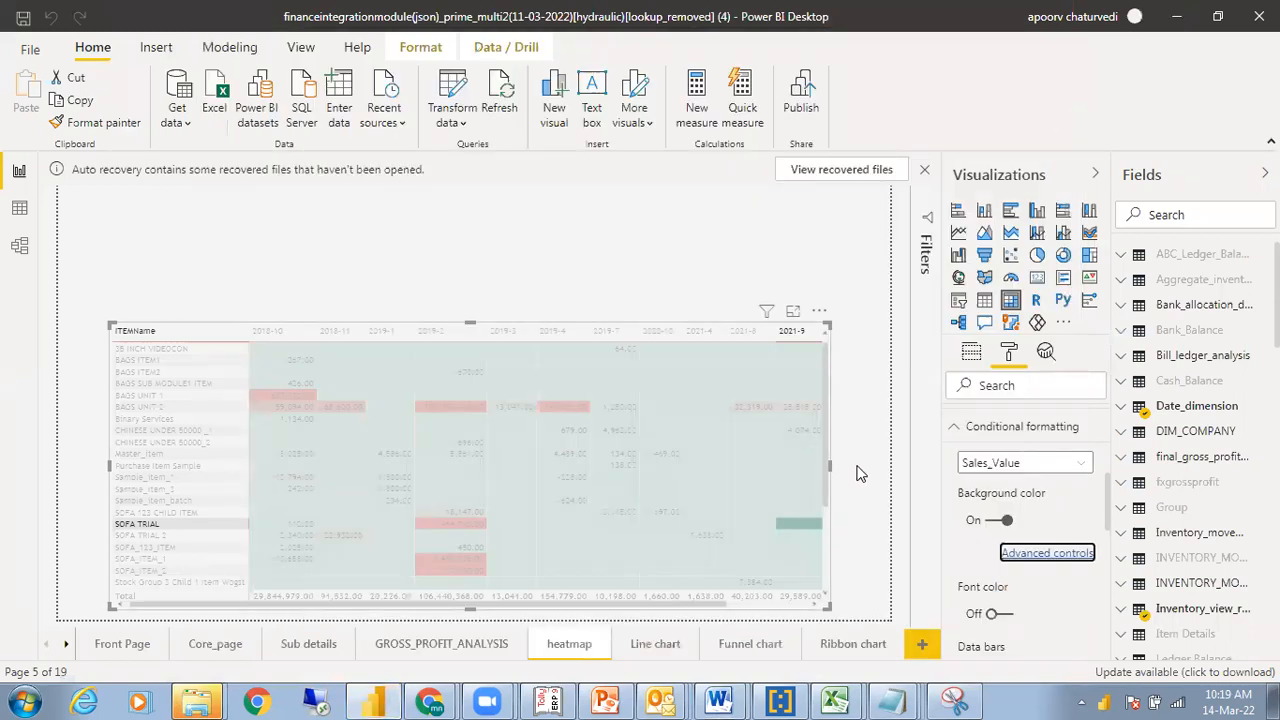
Return to Document1 in Word and write "What does the graph indicate? It indicates how the measure is changing by time and"
{"action": "mouse_move", "coordinate": [719, 700]}
{"action": "left_click", "coordinate": [727, 662]}
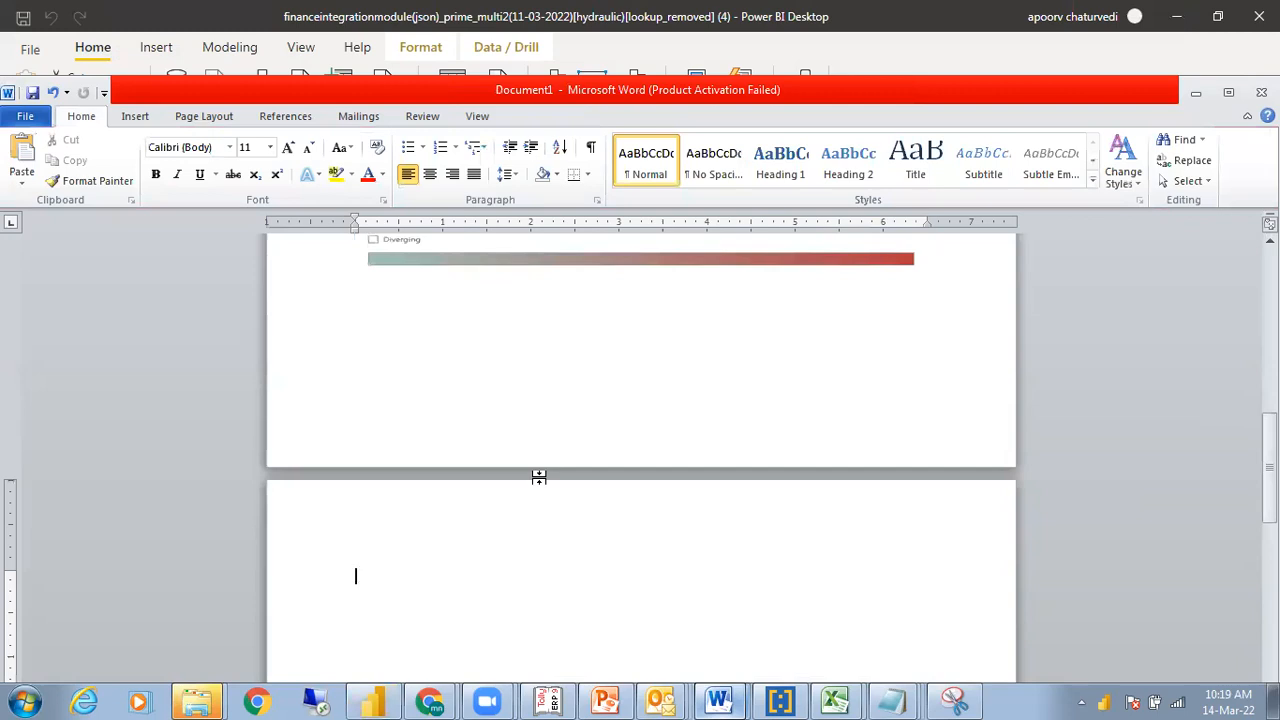
{"action": "type", "text": "What does"}
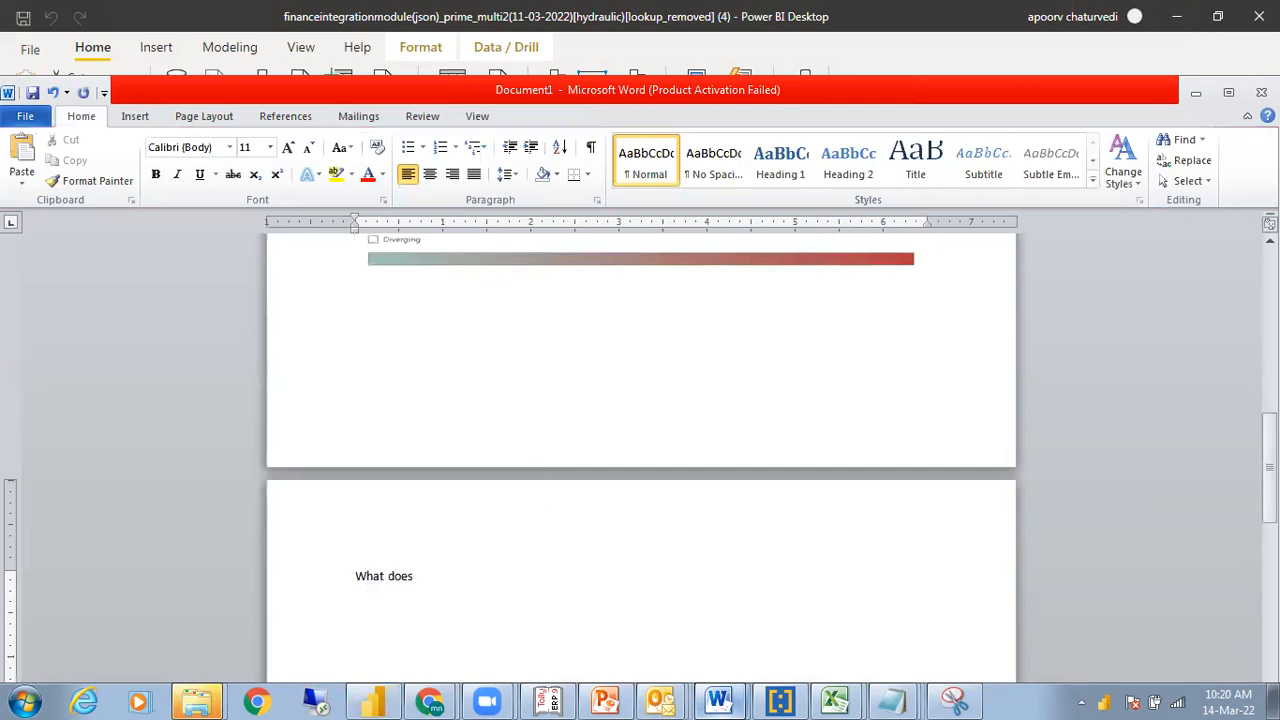
{"action": "type", "text": " the graph indicate:"}
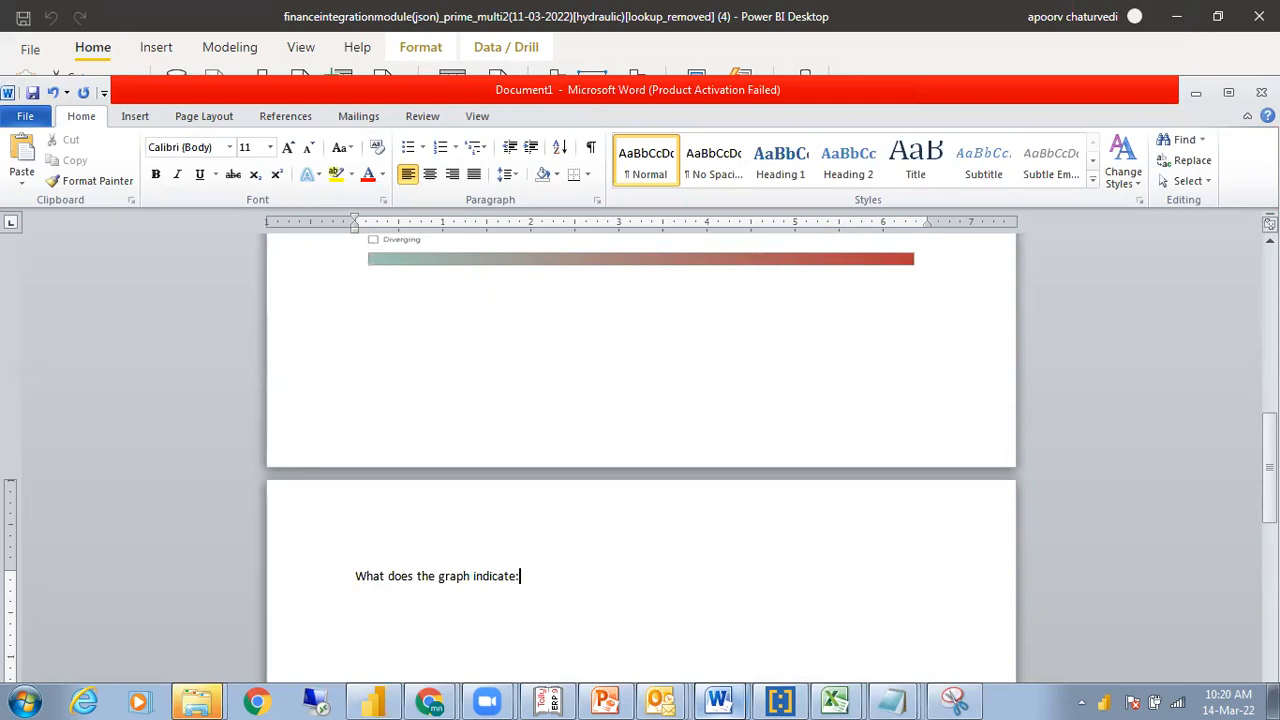
{"action": "key", "text": "BackSpace"}
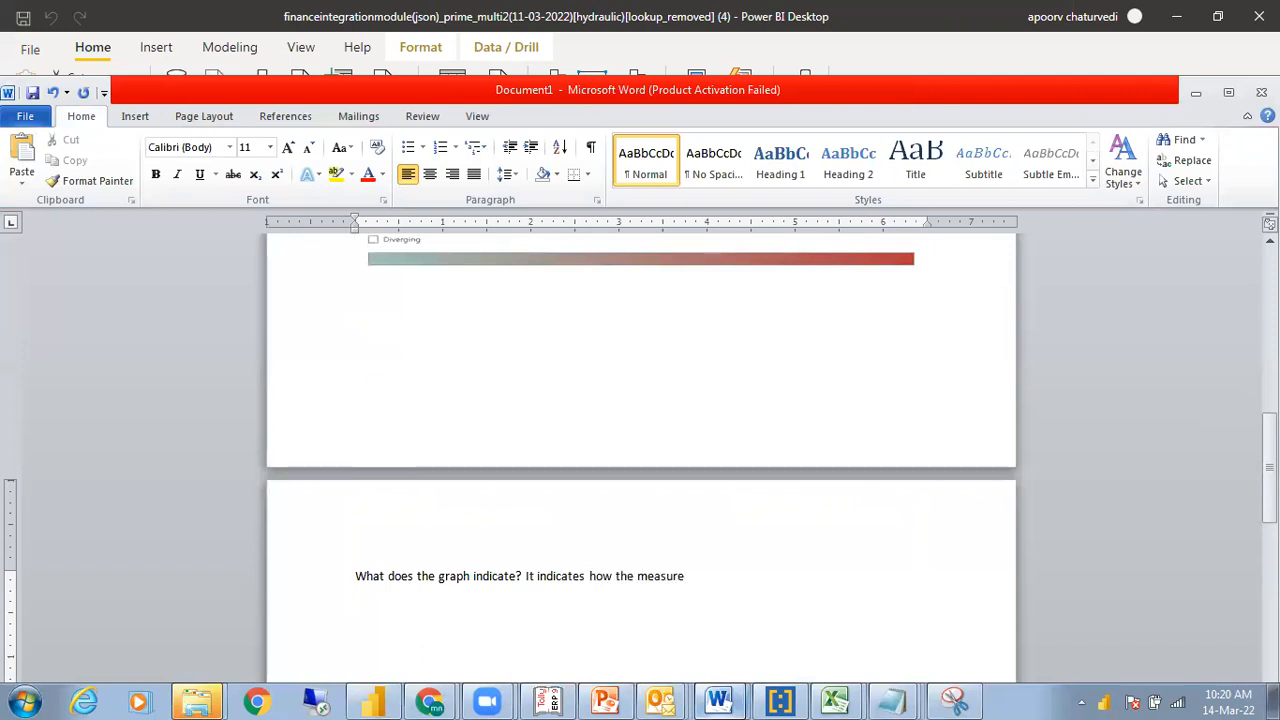
{"action": "type", "text": "changing by time and"}
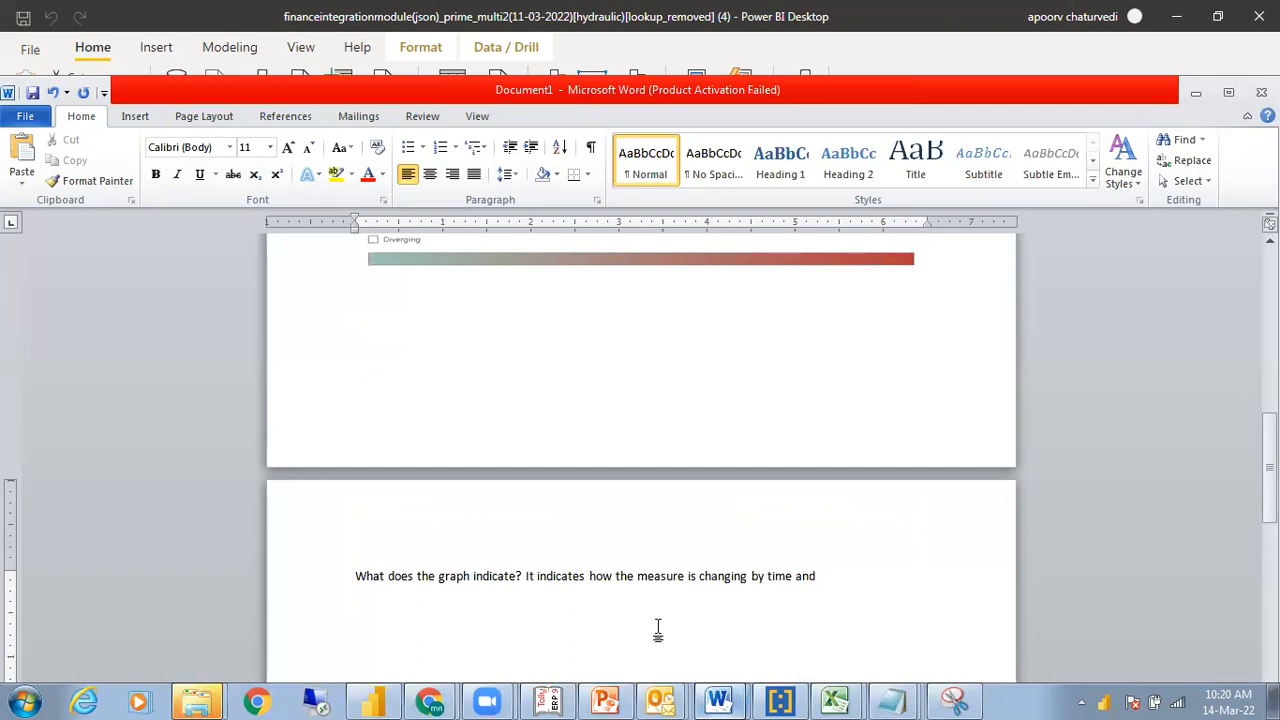
Check the heatmap's row field in Power BI and complete the sentence in Word with "itemname"
{"action": "left_click", "coordinate": [376, 700]}
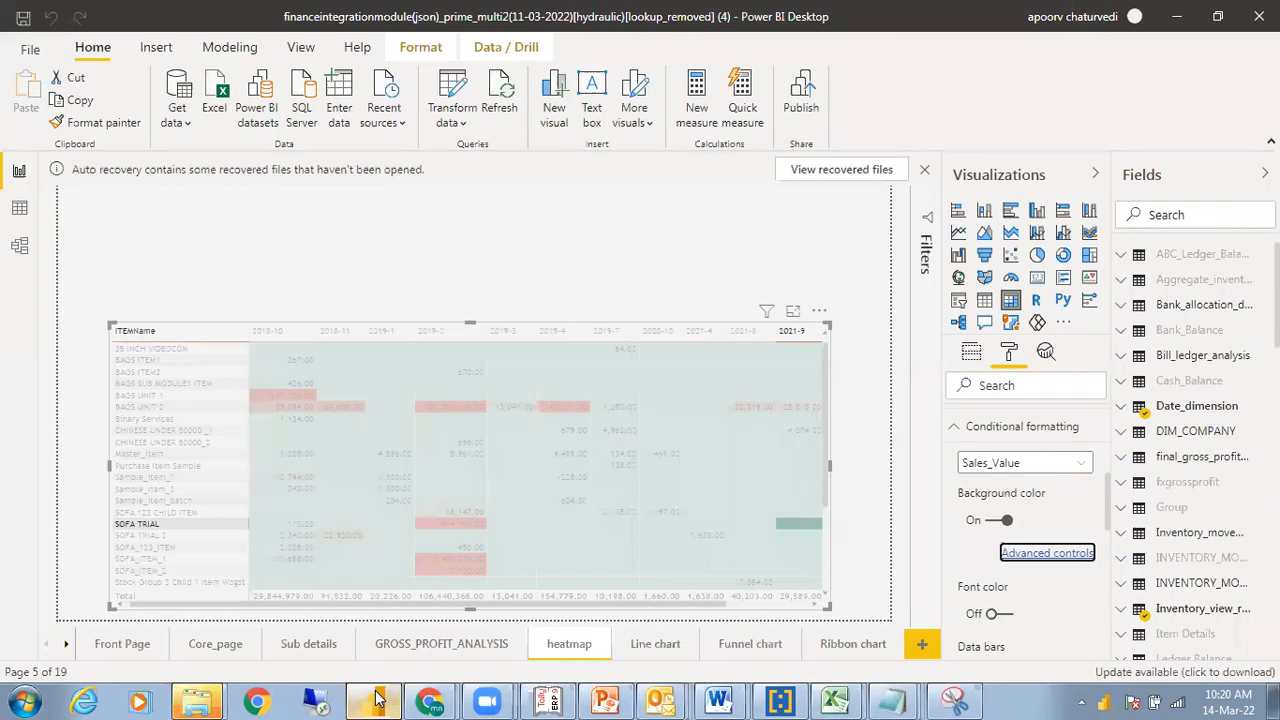
{"action": "mouse_move", "coordinate": [716, 700]}
{"action": "left_click", "coordinate": [706, 660]}
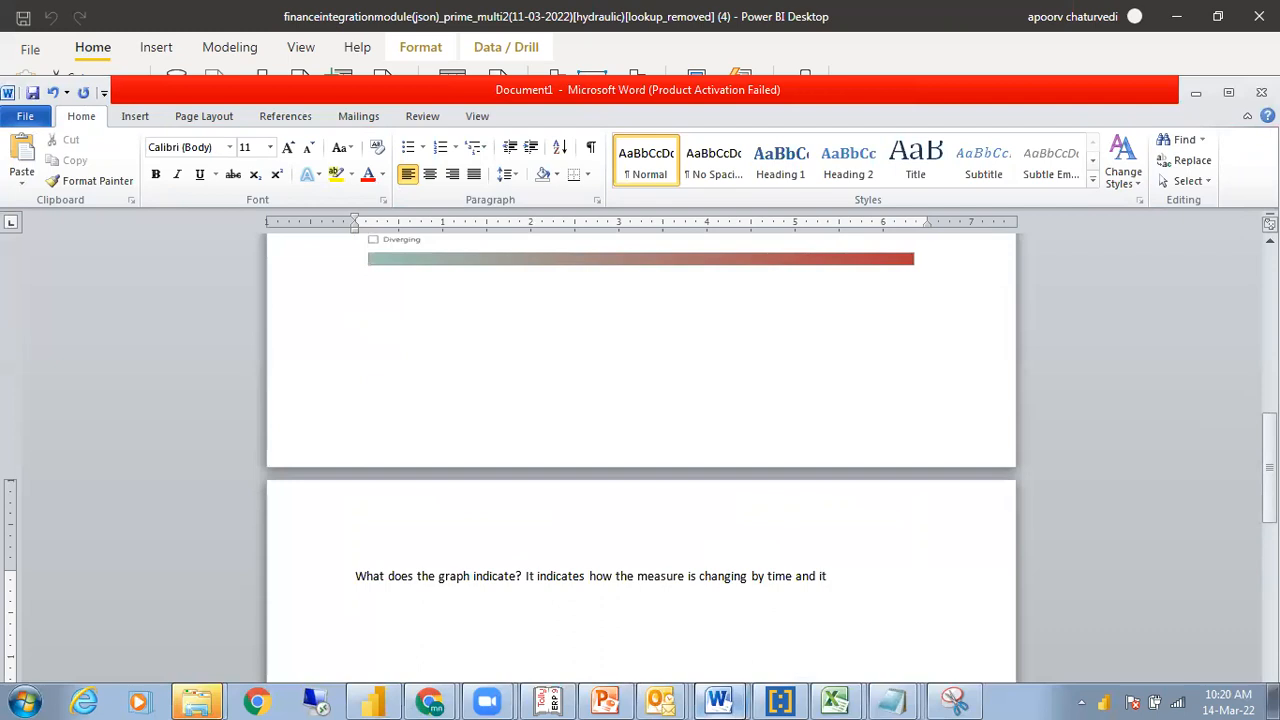
{"action": "type", "text": "me"}
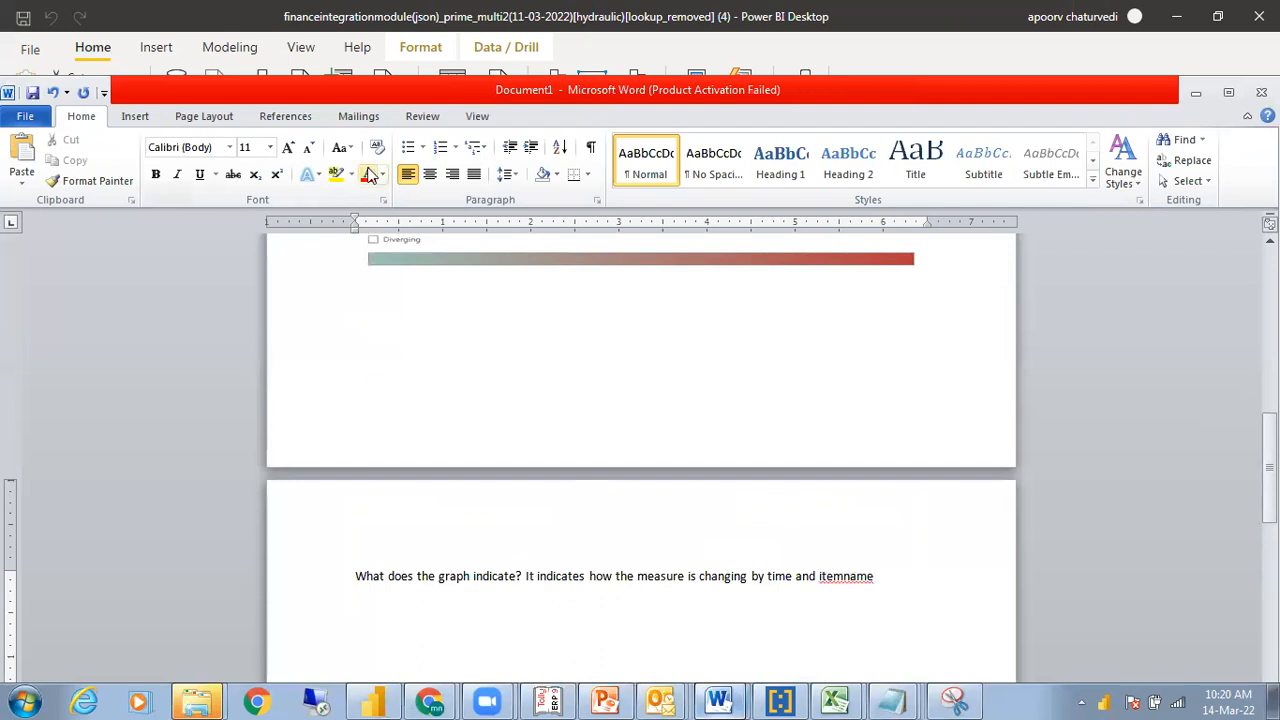
Format the "Heat map" heading on the first page as a numbered item in the 1., 2., 3. format
{"action": "left_click", "coordinate": [442, 152]}
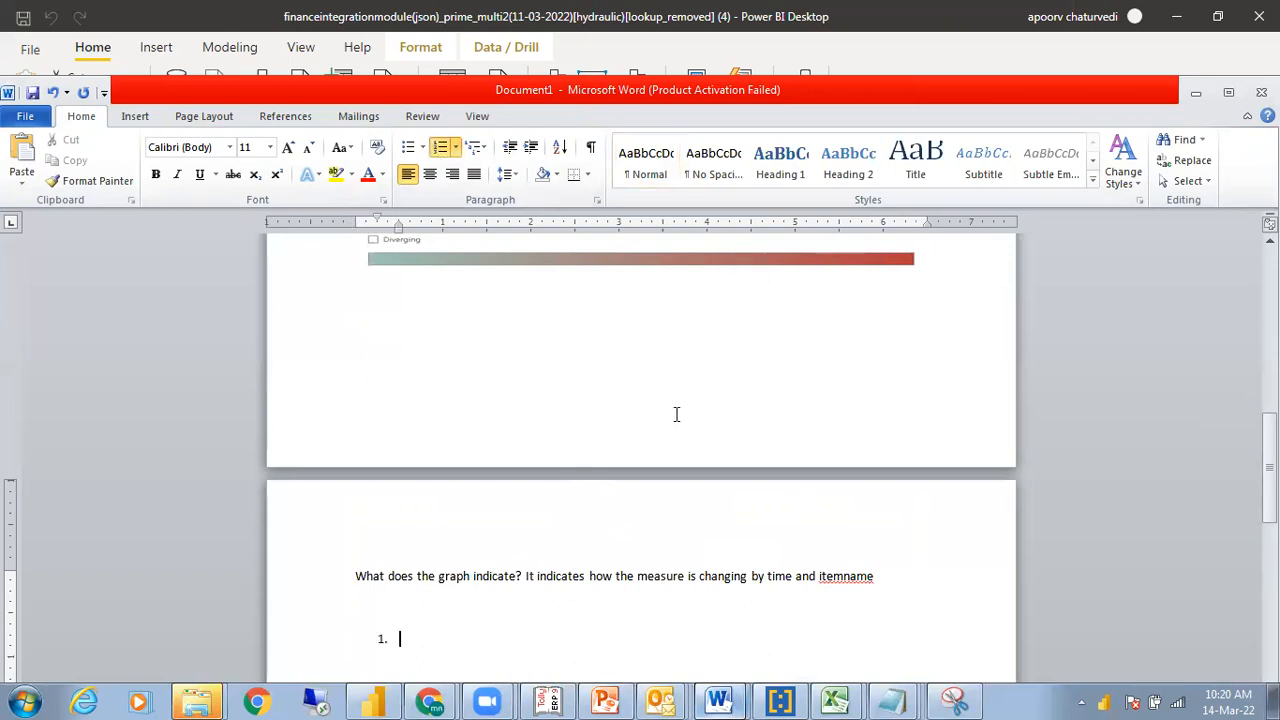
{"action": "left_click", "coordinate": [442, 152]}
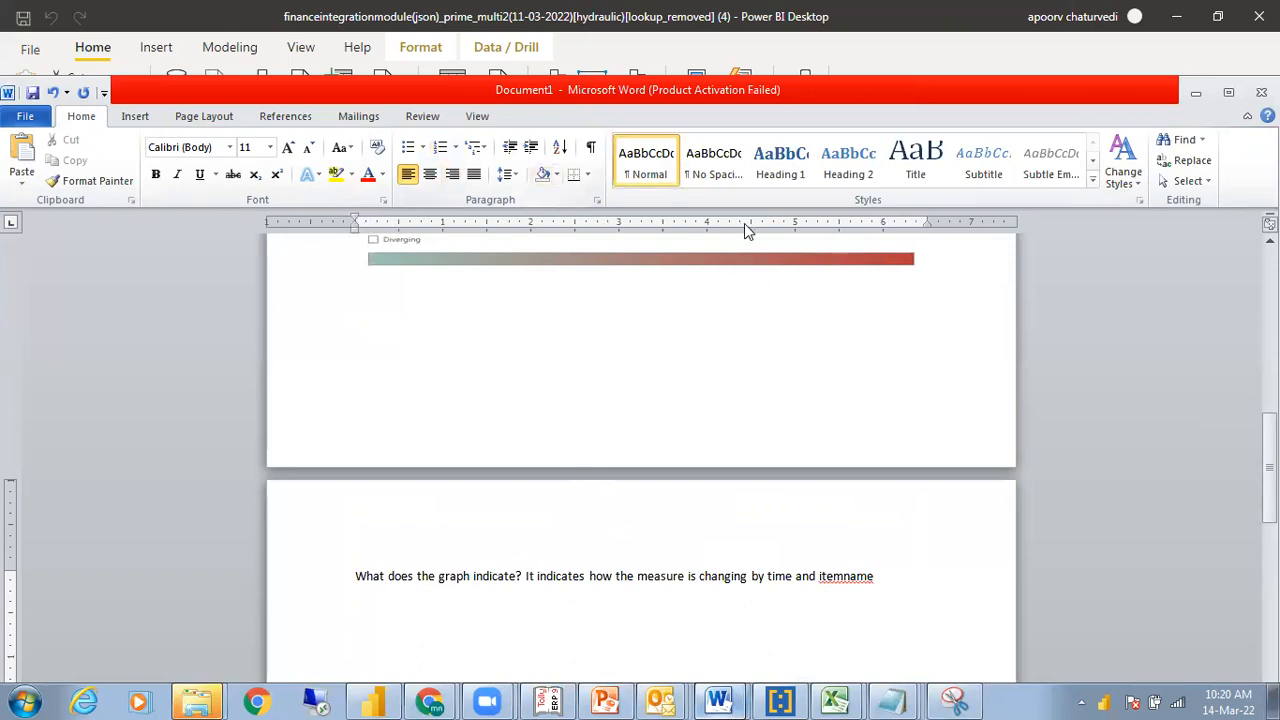
{"action": "left_click_drag", "start_coordinate": [1268, 468], "coordinate": [1268, 305]}
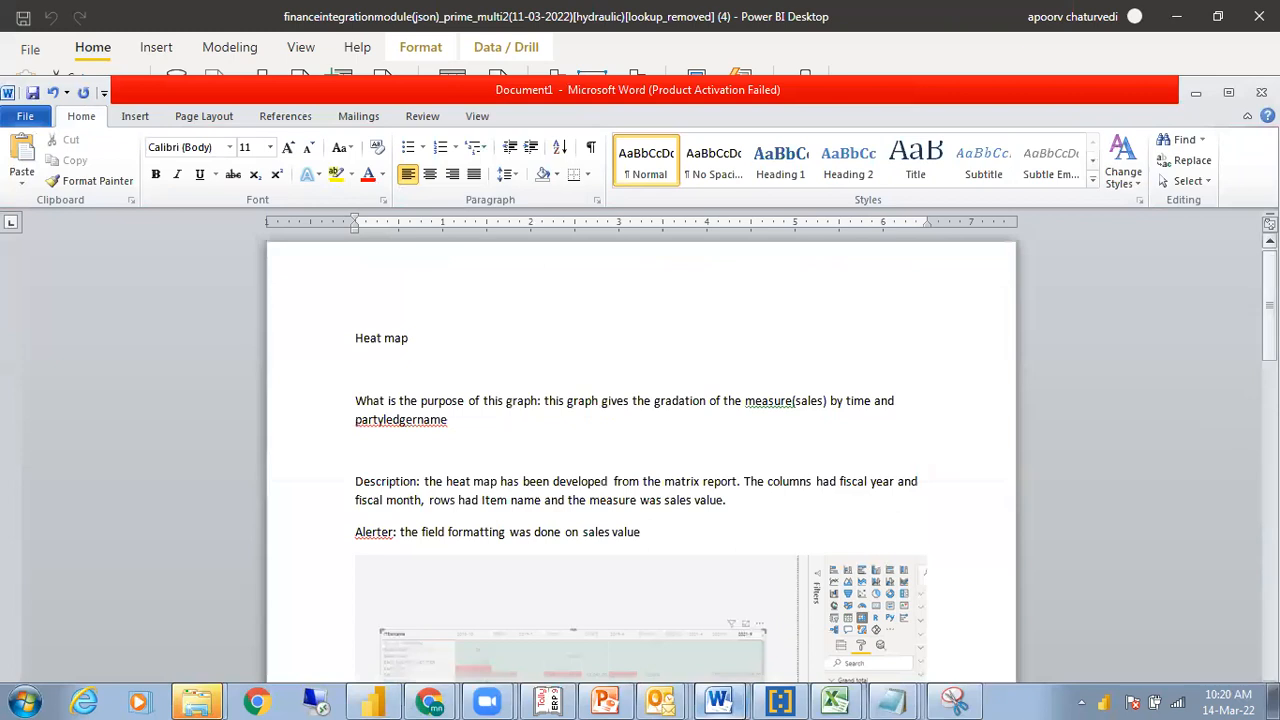
{"action": "left_click", "coordinate": [355, 337]}
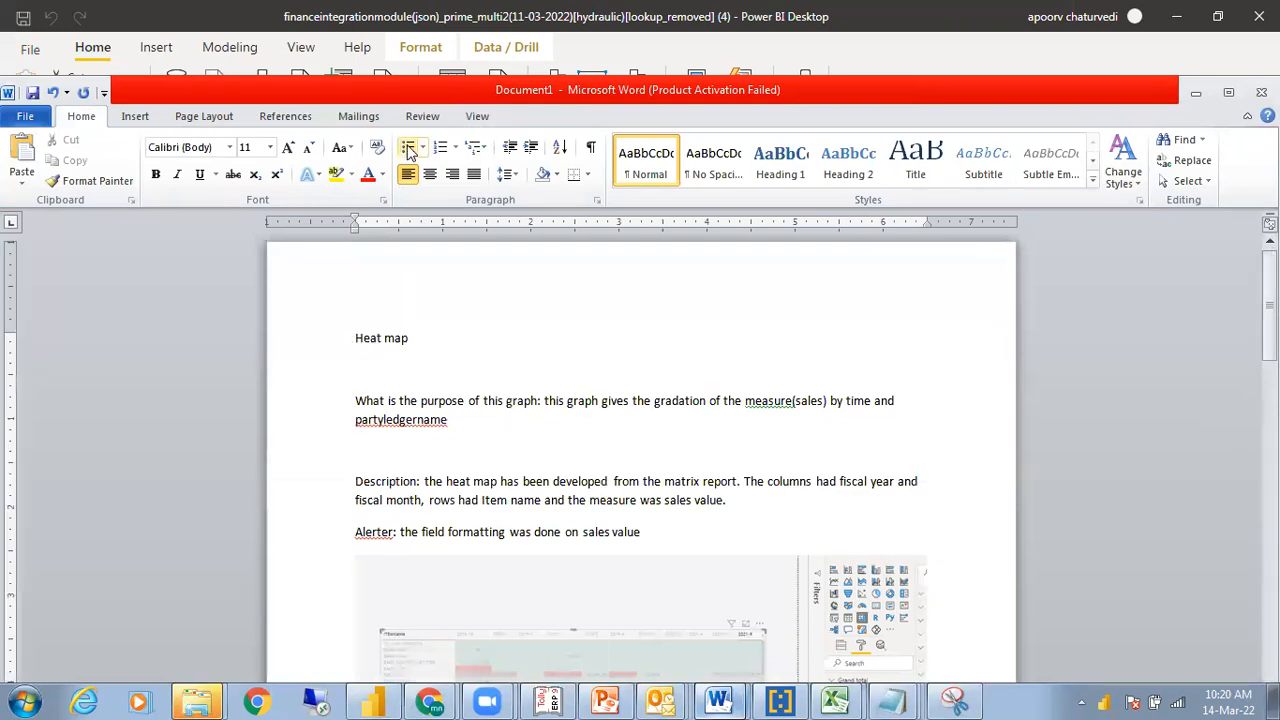
{"action": "left_click", "coordinate": [455, 150]}
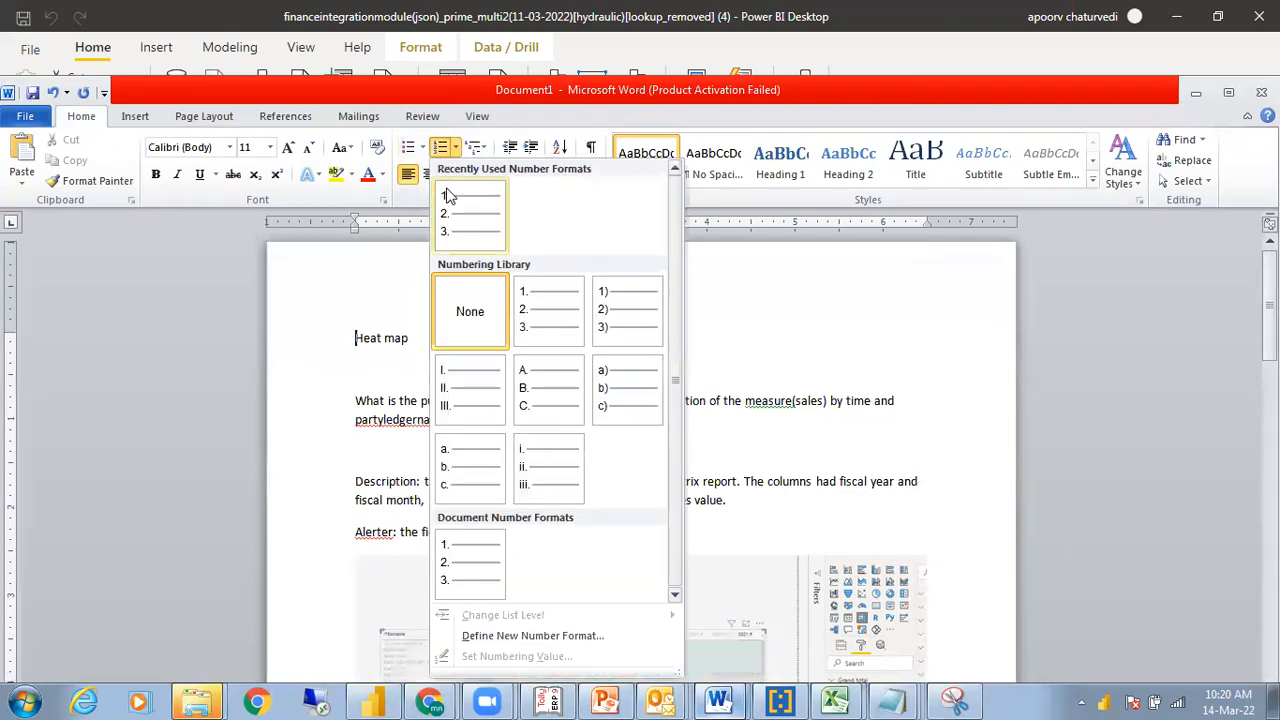
{"action": "left_click", "coordinate": [468, 212]}
Start numbered item "2." below the sentence about what the graph indicates
{"action": "scroll", "coordinate": [640, 450], "scroll_direction": "down", "scroll_amount": 10}
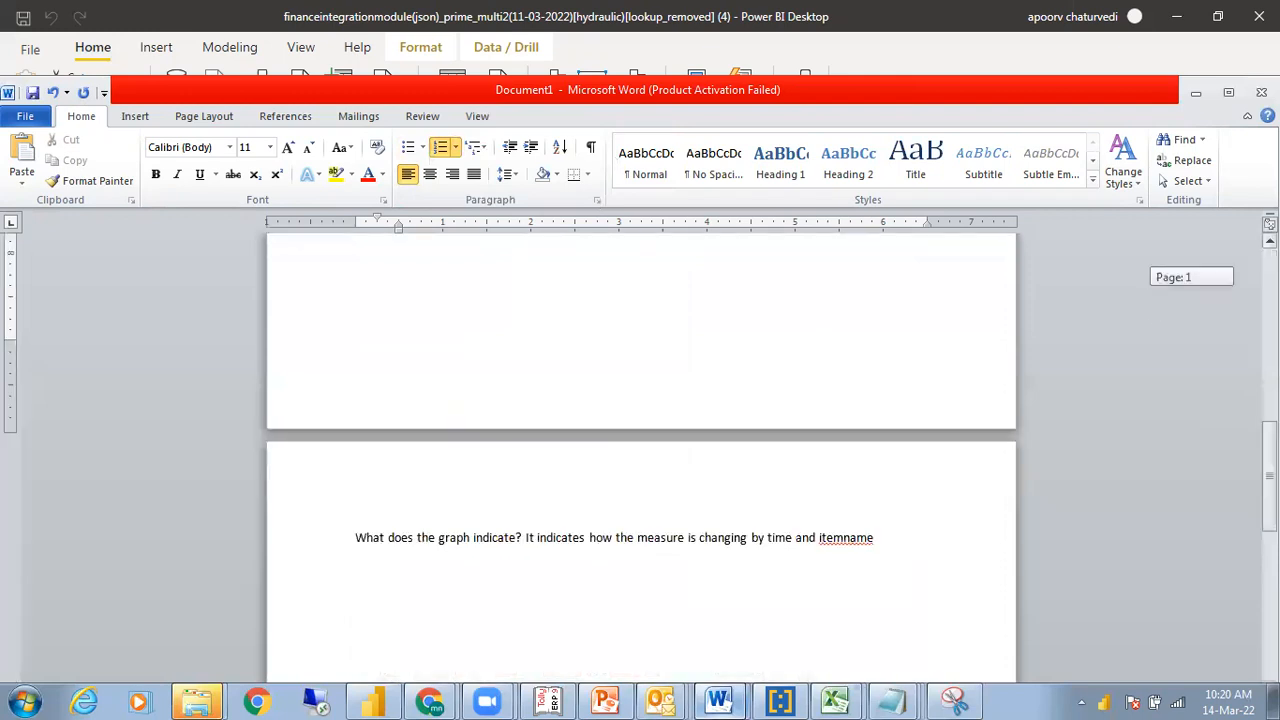
{"action": "scroll", "coordinate": [640, 450], "scroll_direction": "up", "scroll_amount": 9}
{"action": "scroll", "coordinate": [640, 450], "scroll_direction": "down", "scroll_amount": 7}
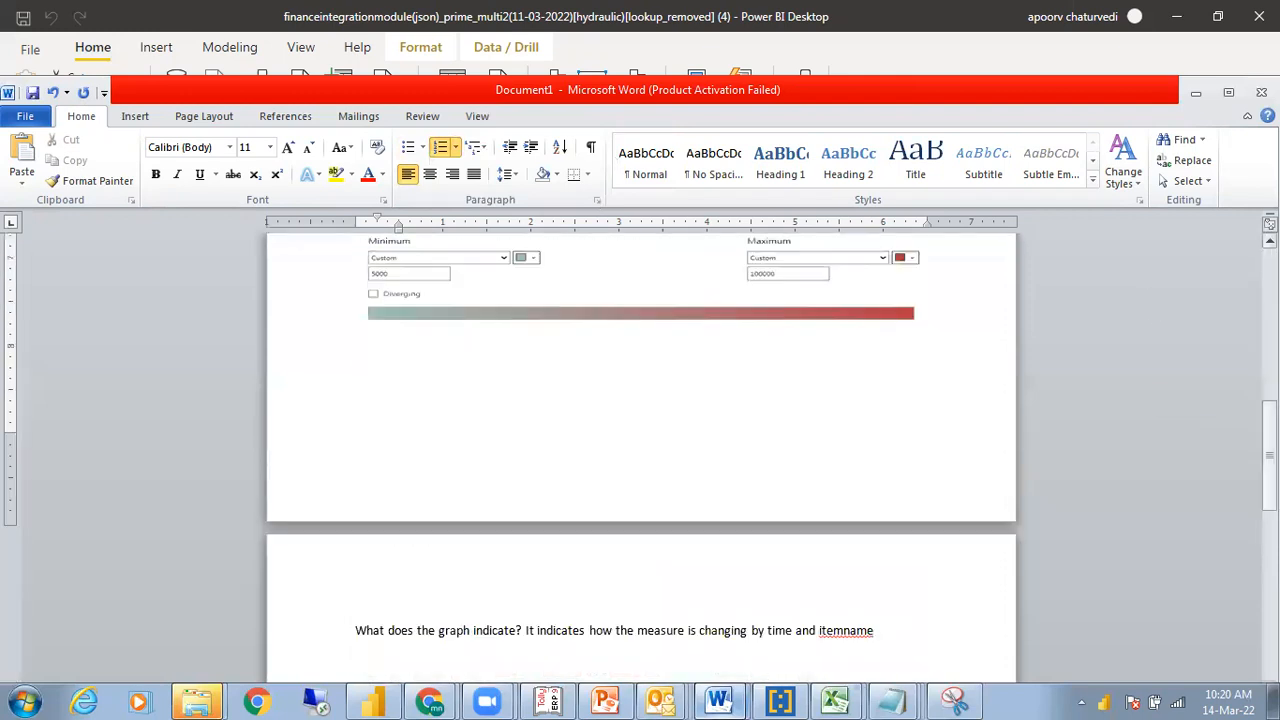
{"action": "scroll", "coordinate": [731, 535], "scroll_direction": "down", "scroll_amount": 2}
{"action": "left_click", "coordinate": [437, 526]}
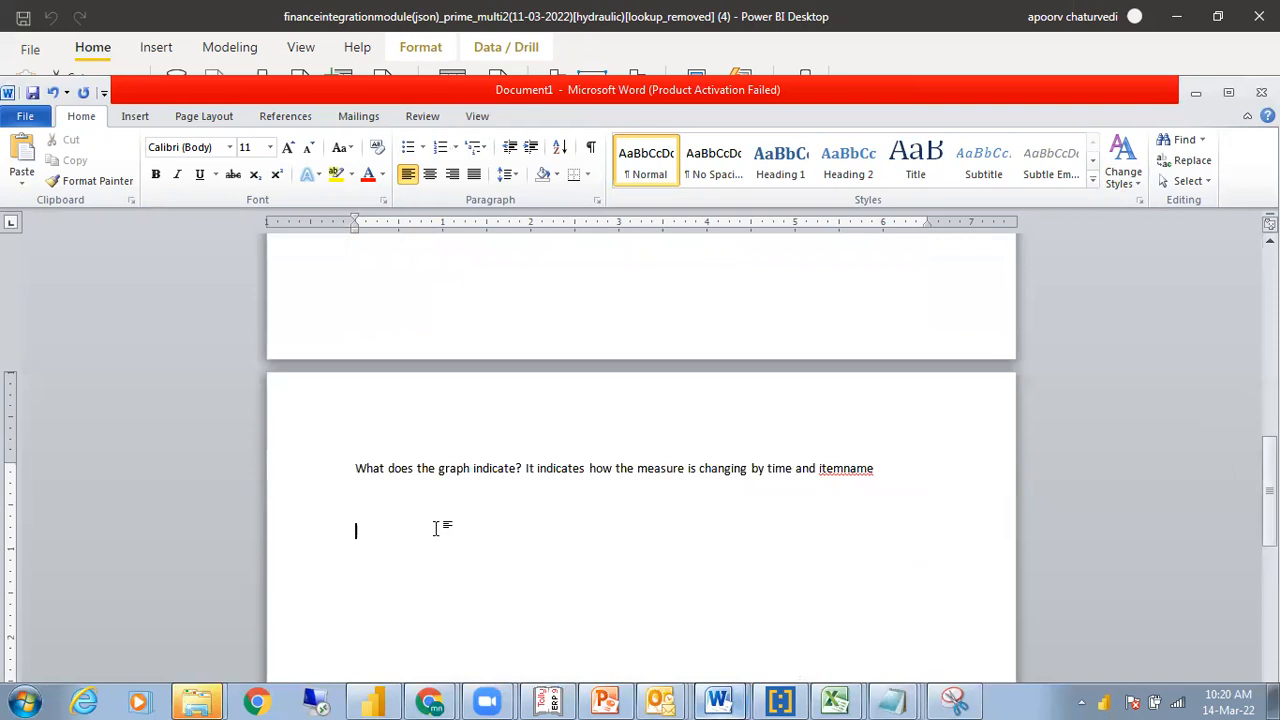
{"action": "type", "text": "2."}
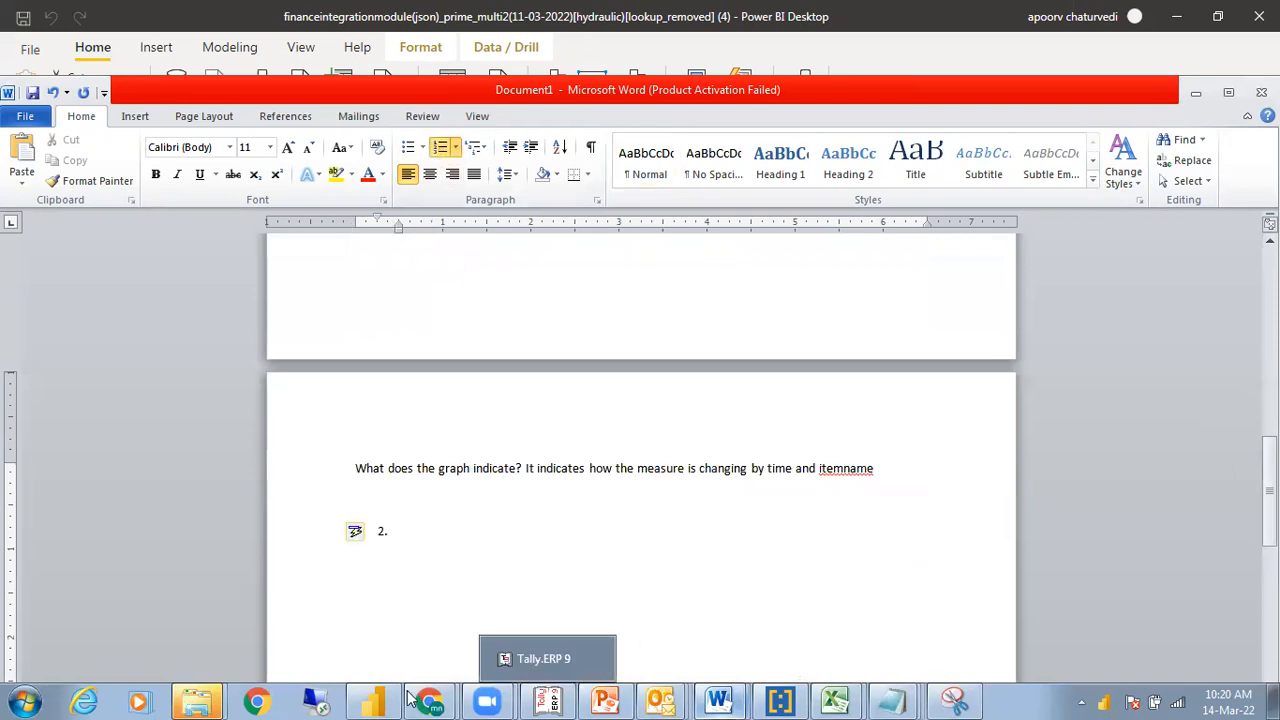
Switch to Power BI, open the Line chart page and examine the axis, legend and value fields of its chart
{"action": "left_click", "coordinate": [612, 654]}
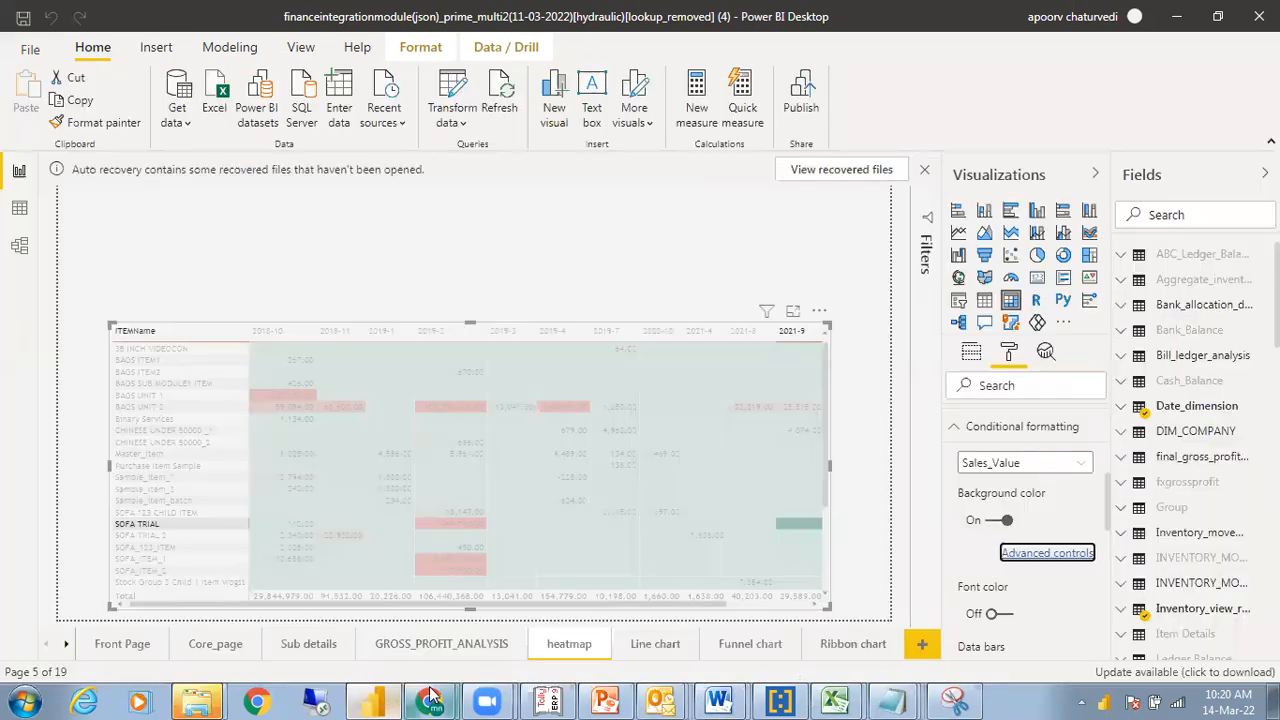
{"action": "left_click", "coordinate": [636, 648]}
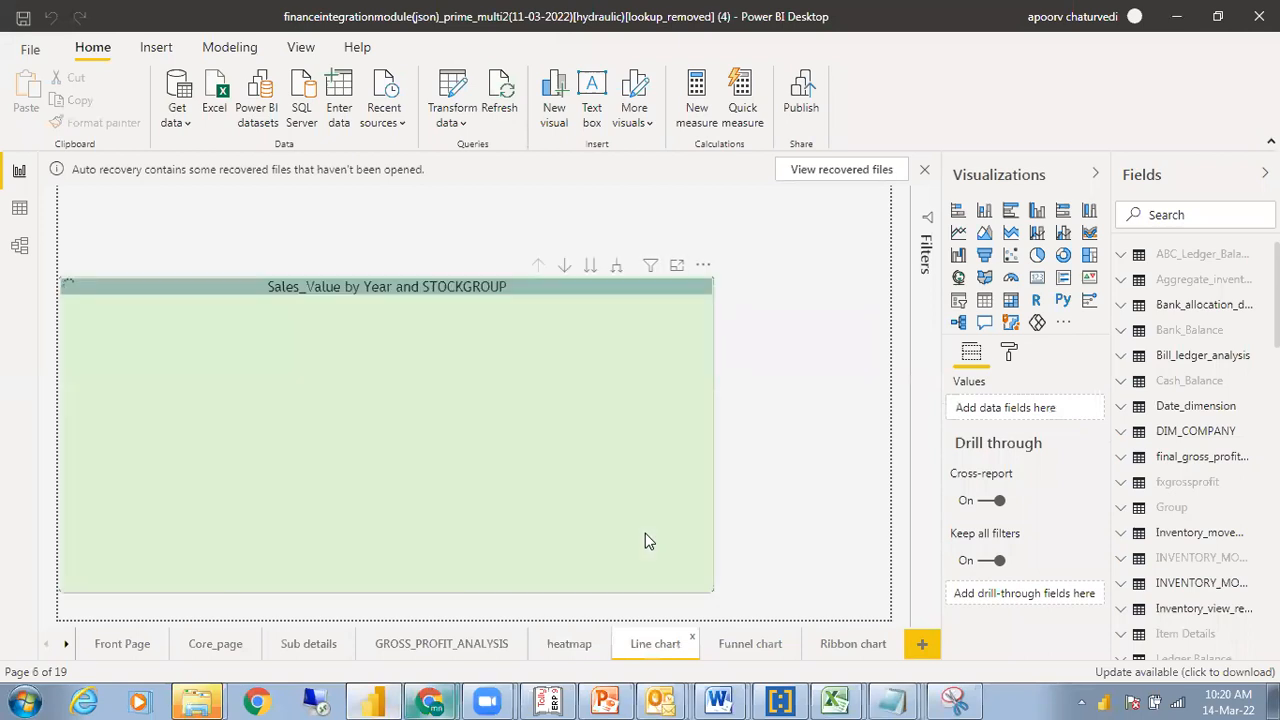
{"action": "left_click", "coordinate": [707, 501]}
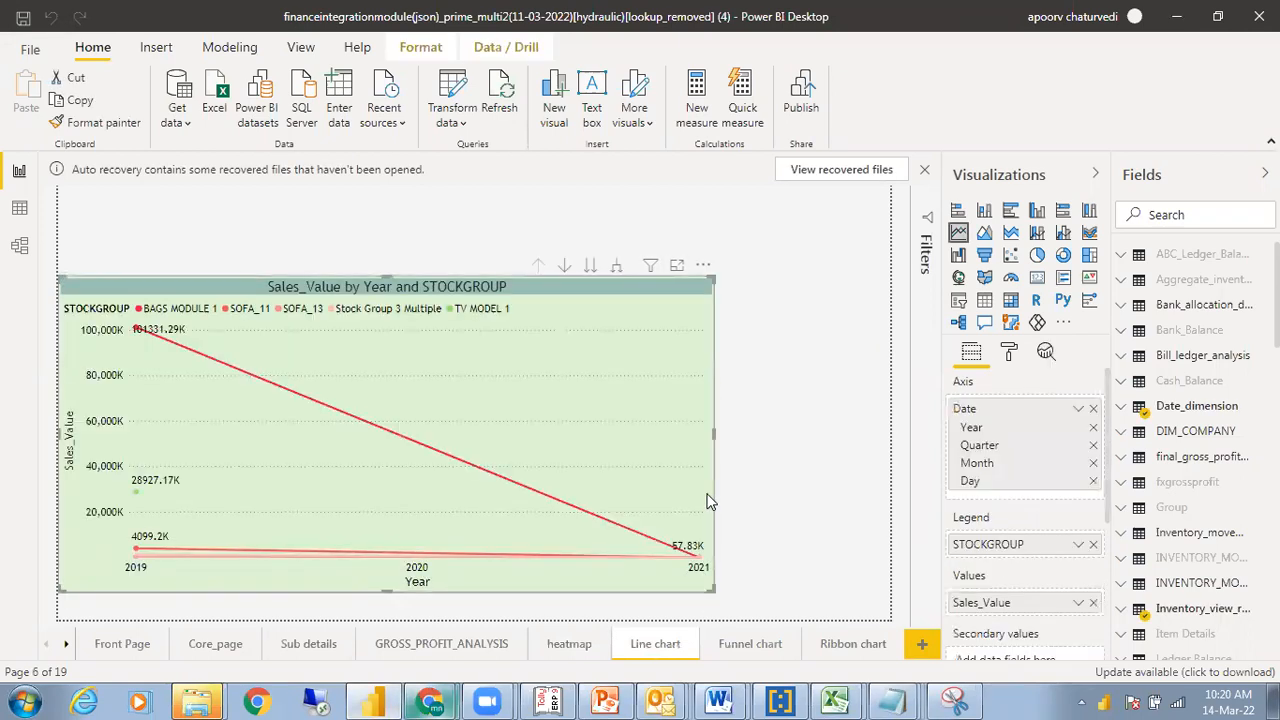
{"action": "left_click_drag", "start_coordinate": [1107, 450], "coordinate": [1108, 497]}
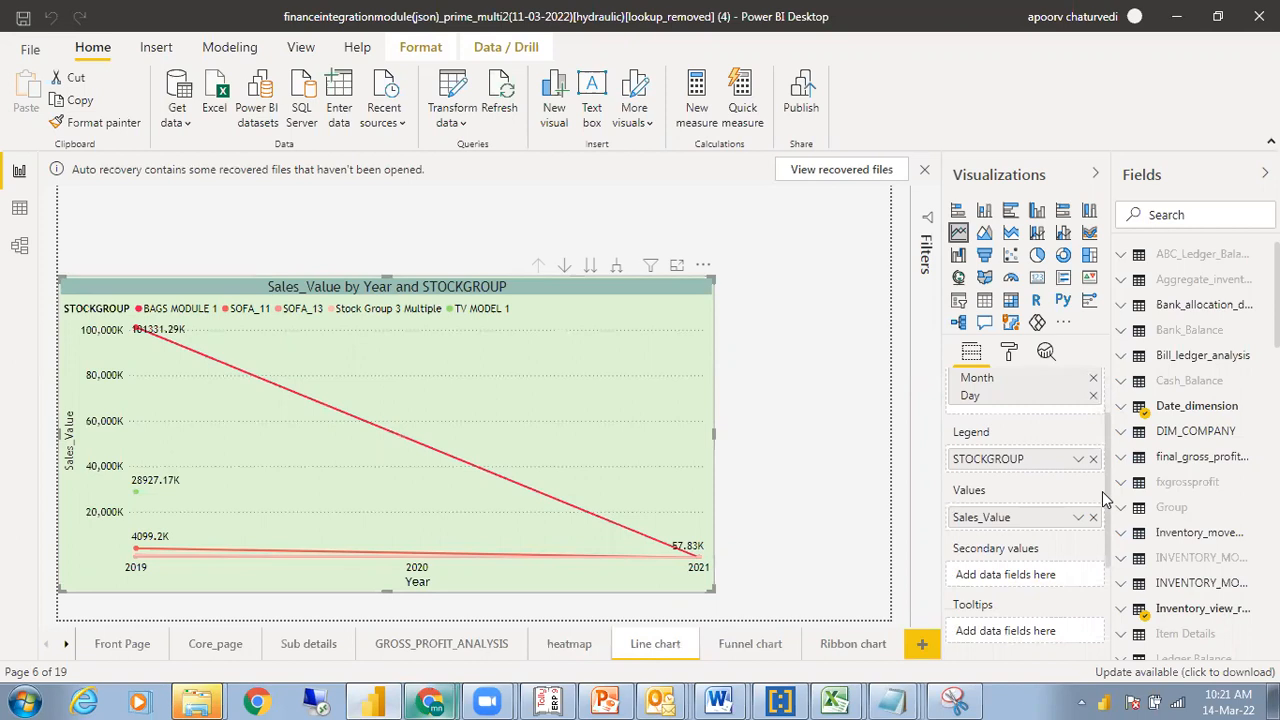
{"action": "left_click_drag", "start_coordinate": [1105, 497], "coordinate": [1105, 460]}
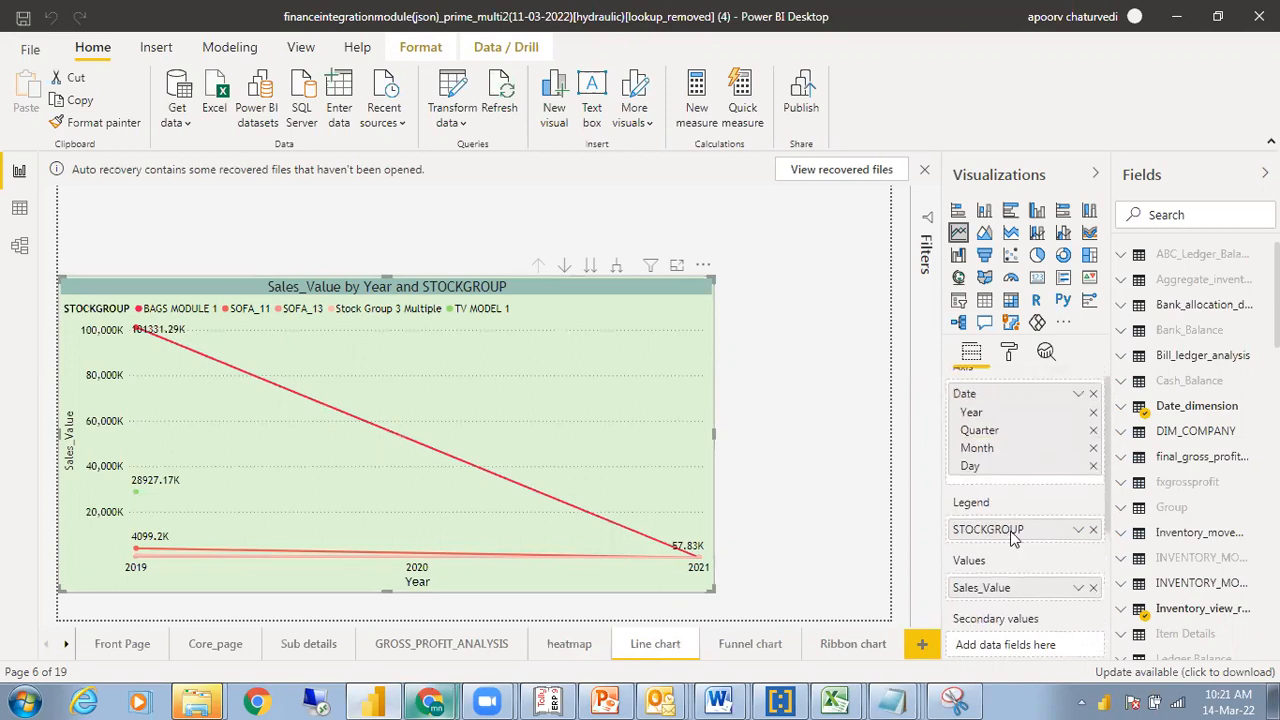
Switch to Word and write item 2 as "Line chart helps indicate measures sliced by multiple types of dimension parameters.", leaving blank lines below
{"action": "mouse_move", "coordinate": [720, 700]}
{"action": "left_click", "coordinate": [600, 654]}
{"action": "type", "text": "Line chart helps indicate measures sliced by multiple"}
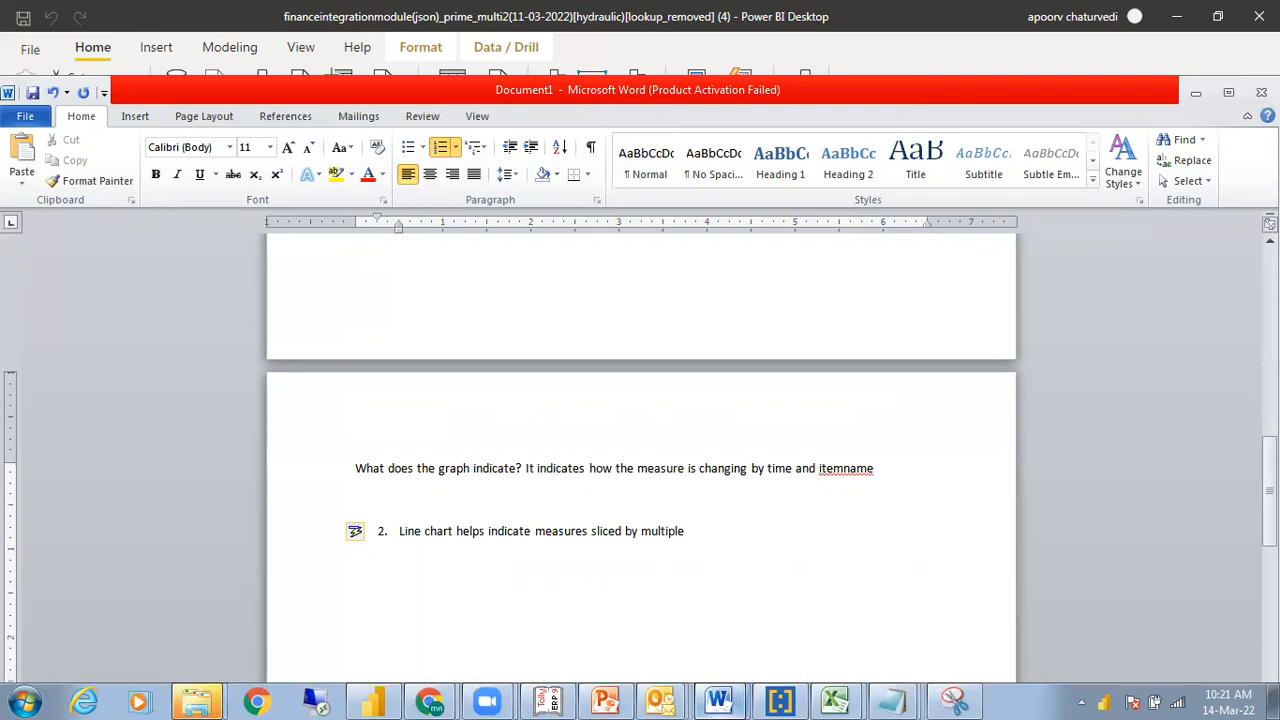
{"action": "key", "text": "BackSpace"}
{"action": "key", "text": "BackSpace"}
{"action": "key", "text": "BackSpace"}
{"action": "type", "text": "menb"}
{"action": "type", "text": "sion para"}
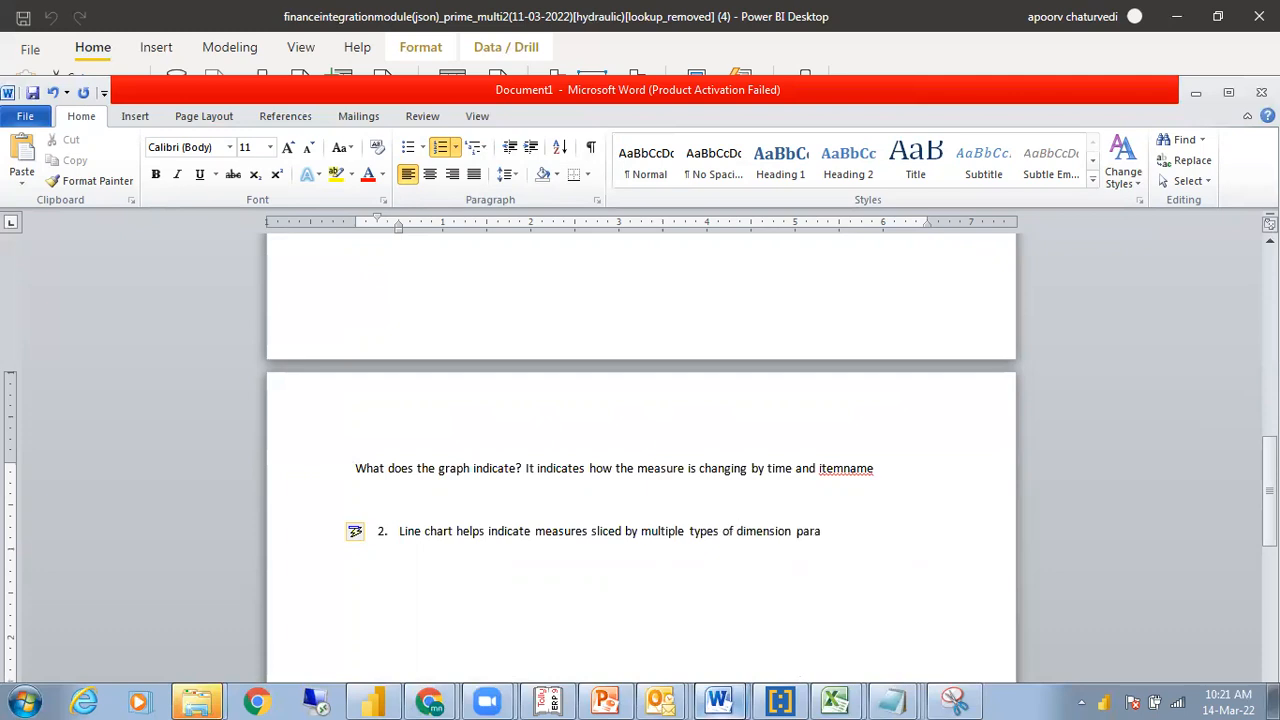
{"action": "type", "text": "meters."}
{"action": "key", "text": "Return"}
{"action": "key", "text": "Return"}
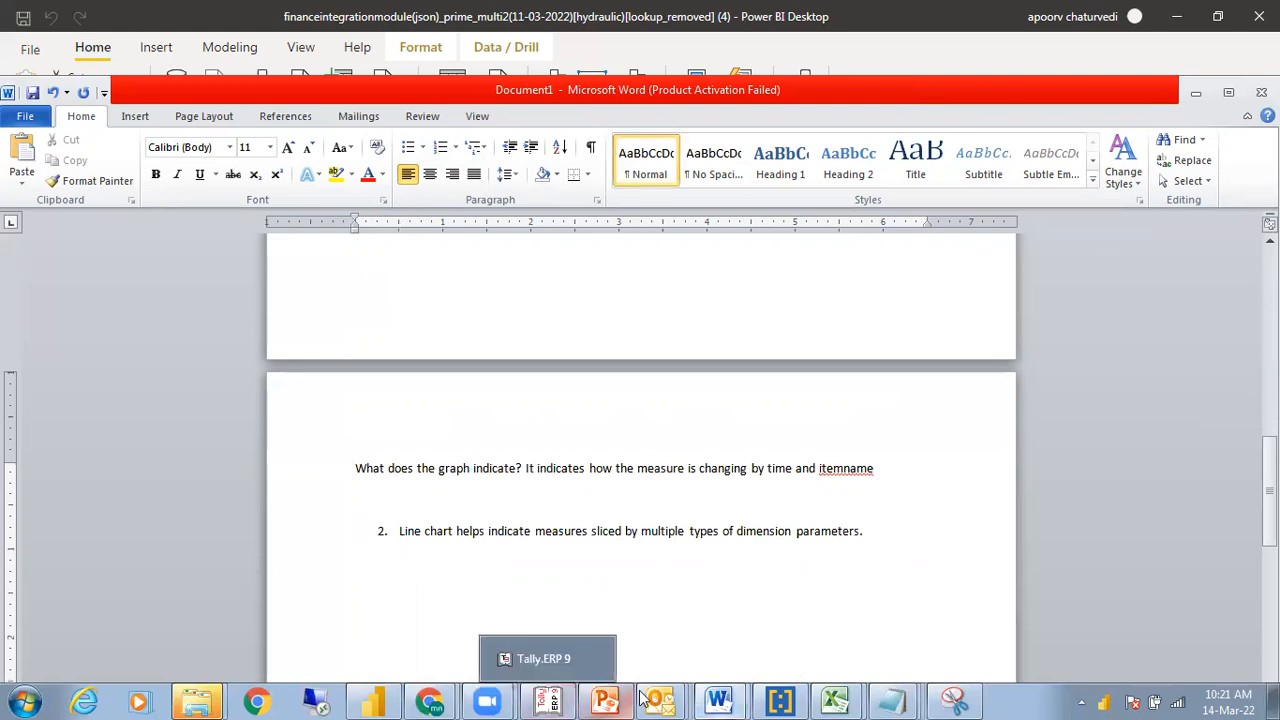
Capture the "Sales_Value by Year and STOCKGROUP" line chart in Power BI with Snipping Tool and copy the snip
{"action": "left_click", "coordinate": [373, 703]}
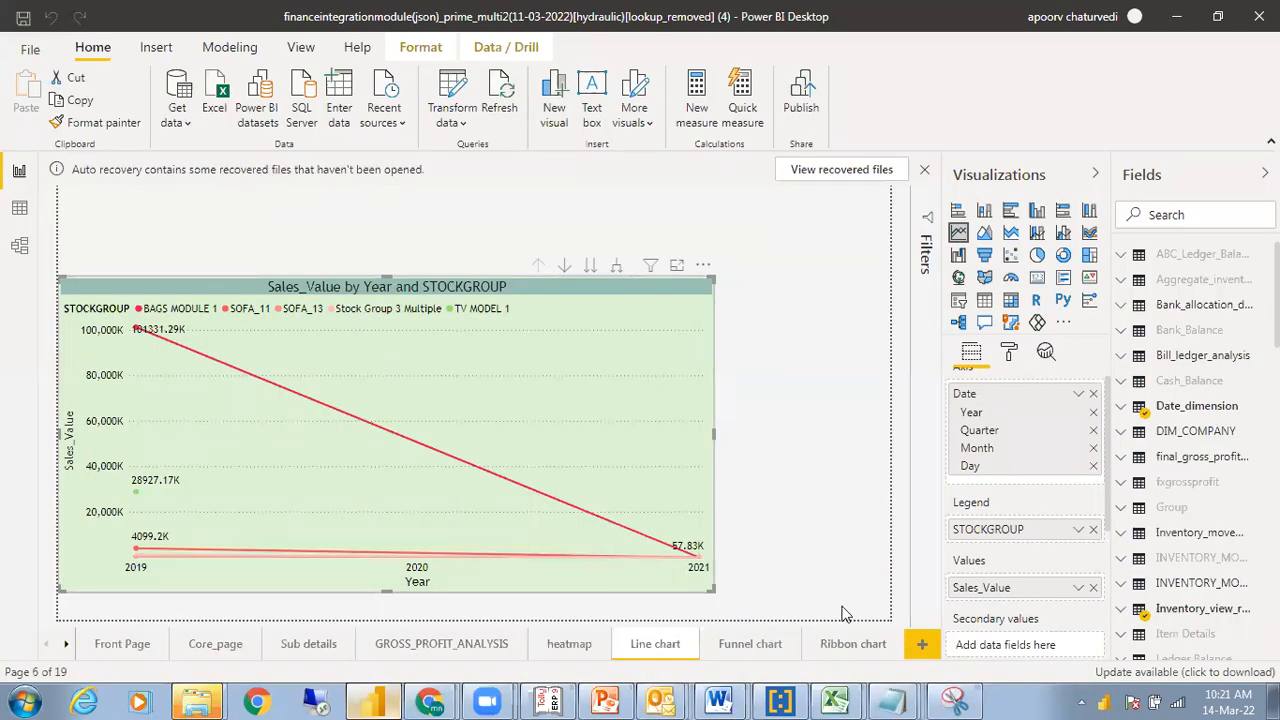
{"action": "left_click", "coordinate": [952, 698]}
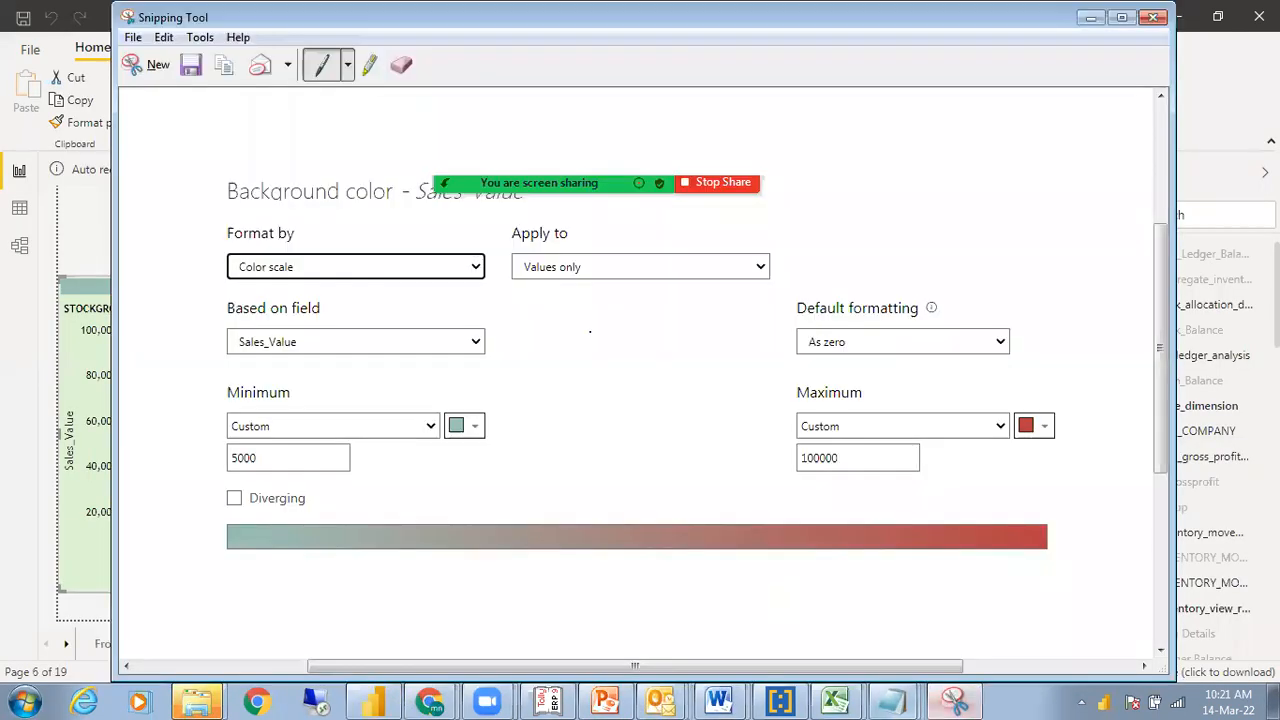
{"action": "left_click", "coordinate": [143, 62]}
{"action": "left_click_drag", "start_coordinate": [62, 222], "coordinate": [752, 598]}
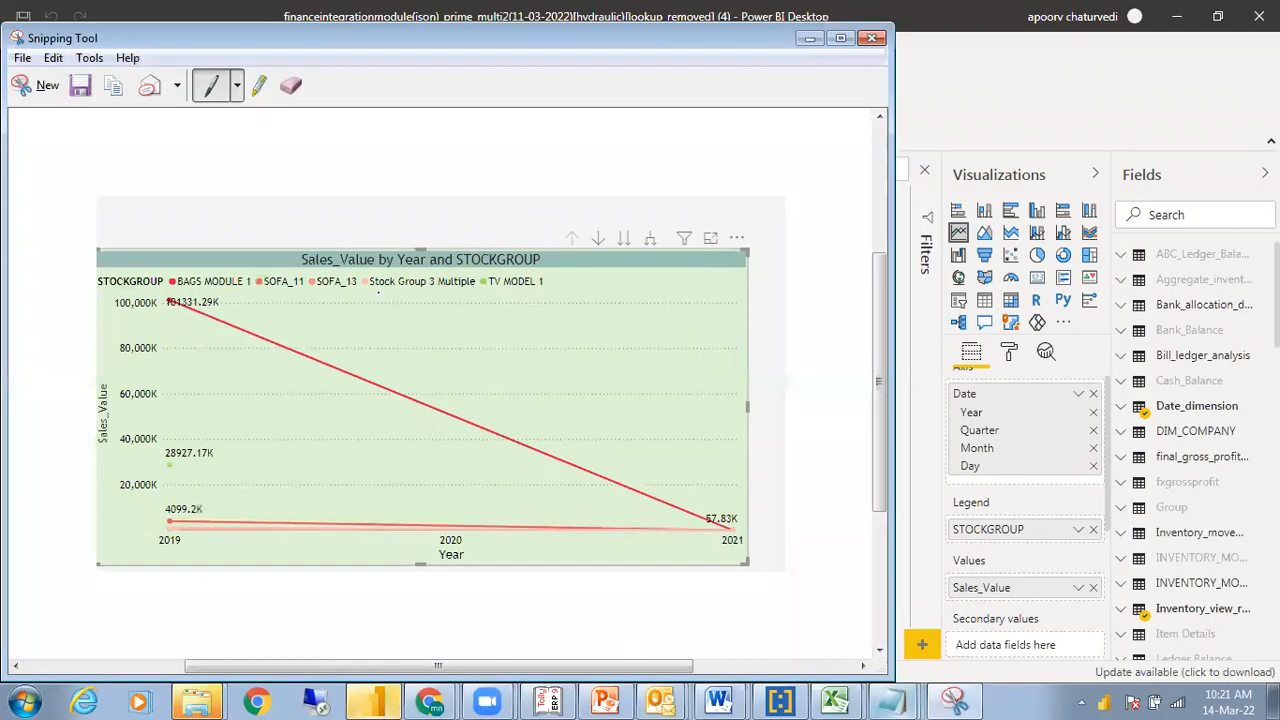
{"action": "left_click", "coordinate": [53, 57]}
{"action": "left_click", "coordinate": [74, 80]}
Paste the line chart snip into the Word document below the item 2 sentence
{"action": "left_click", "coordinate": [718, 700]}
{"action": "left_click", "coordinate": [620, 657]}
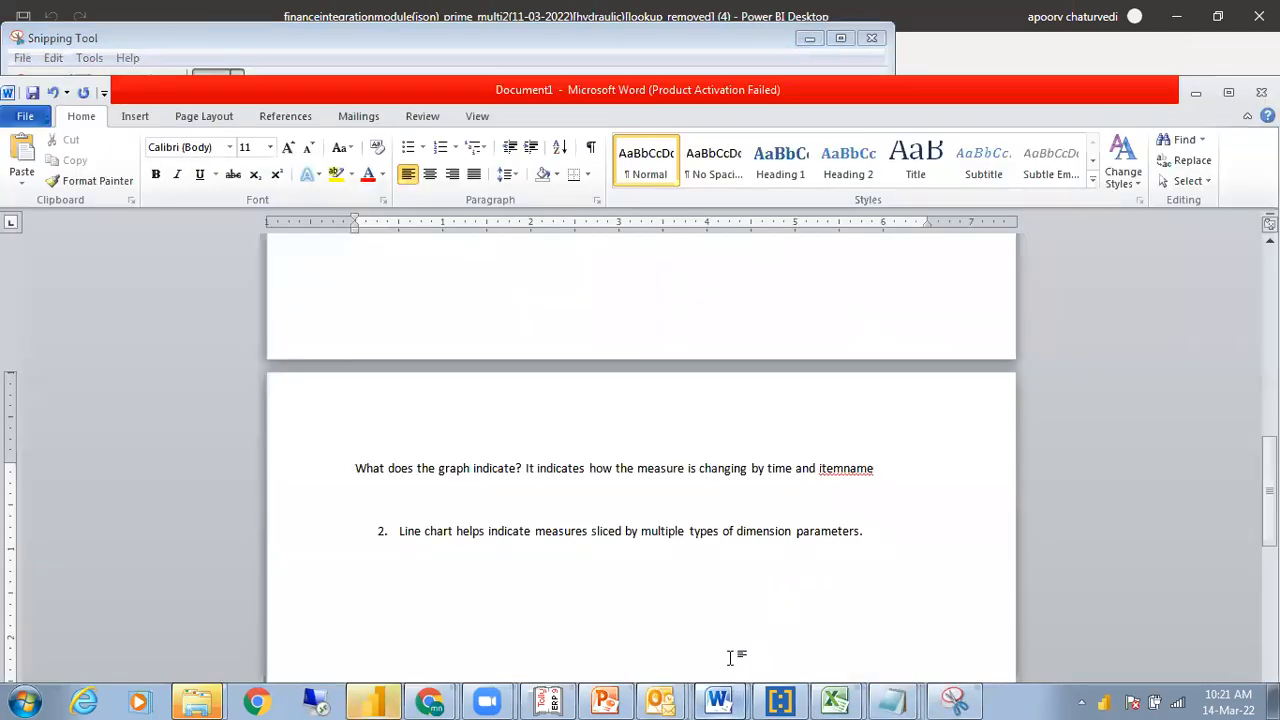
{"action": "right_click", "coordinate": [471, 580]}
{"action": "left_click", "coordinate": [510, 345]}
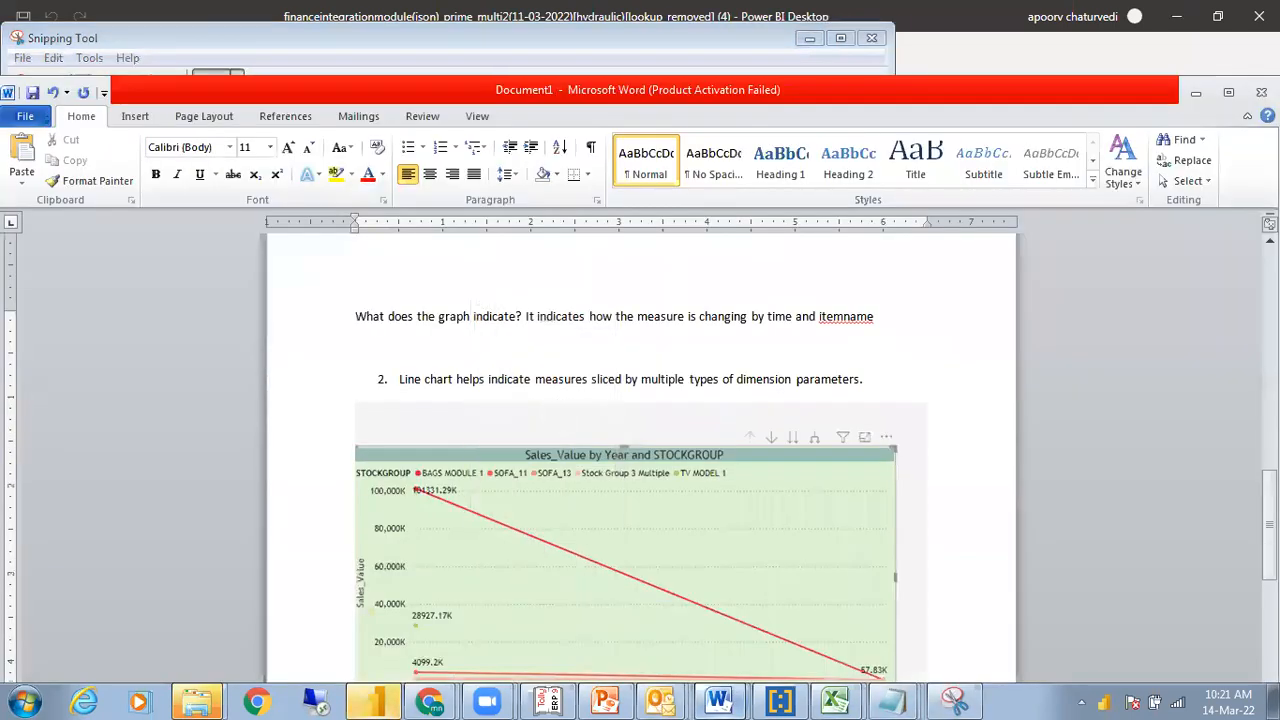
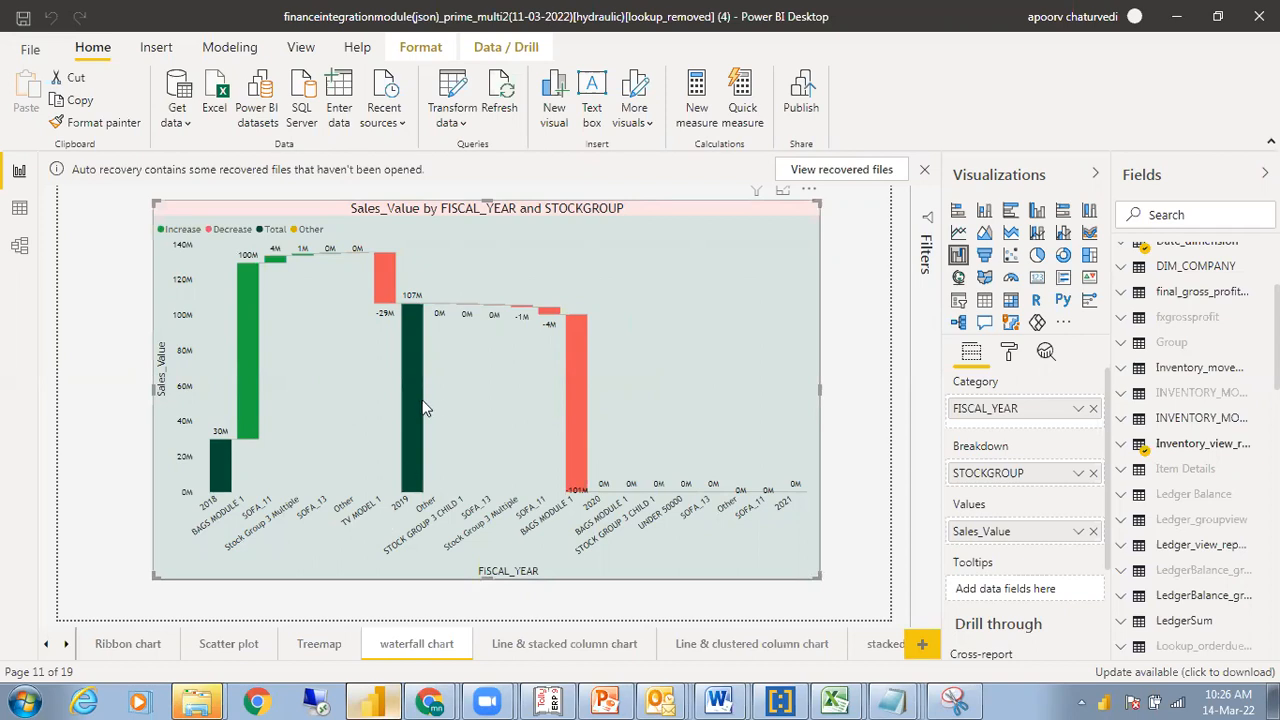
Examine the waterfall chart's 2019 total and the SOFA_11, TV MODEL 1 and BAGS MODULE 1 change bars
{"action": "mouse_move", "coordinate": [419, 410]}
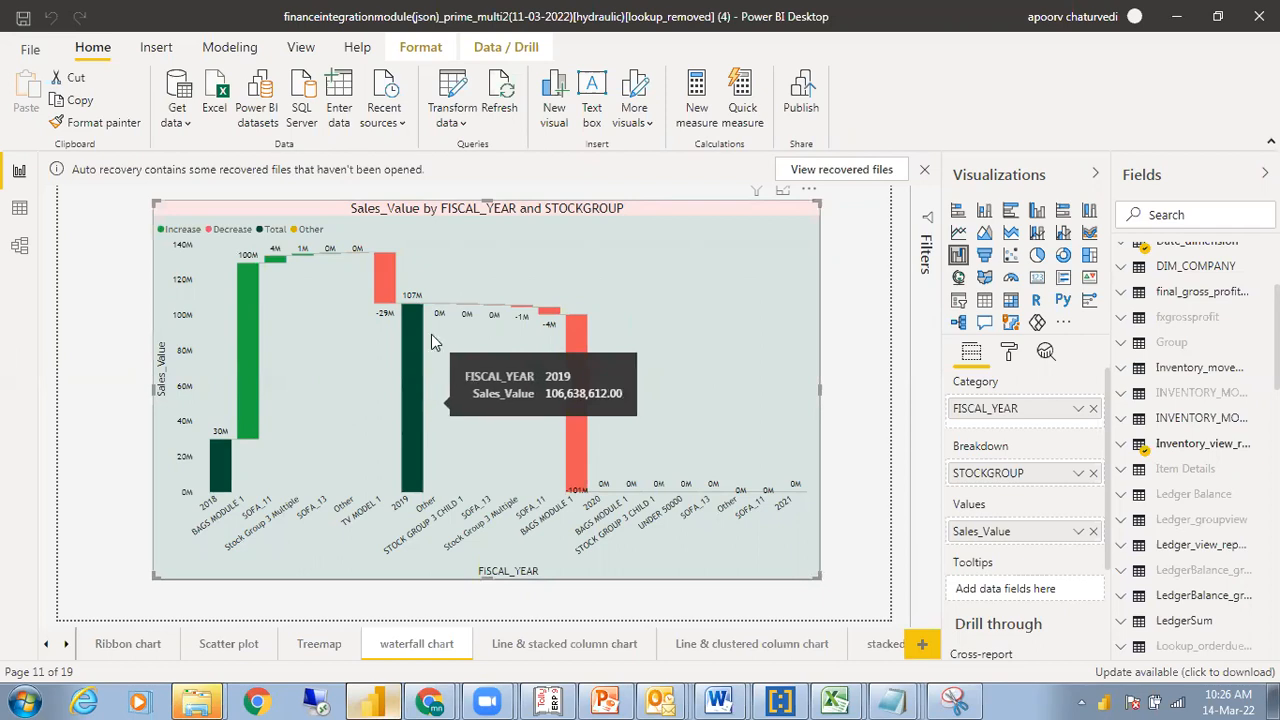
{"action": "left_click", "coordinate": [548, 314]}
{"action": "left_click", "coordinate": [548, 316]}
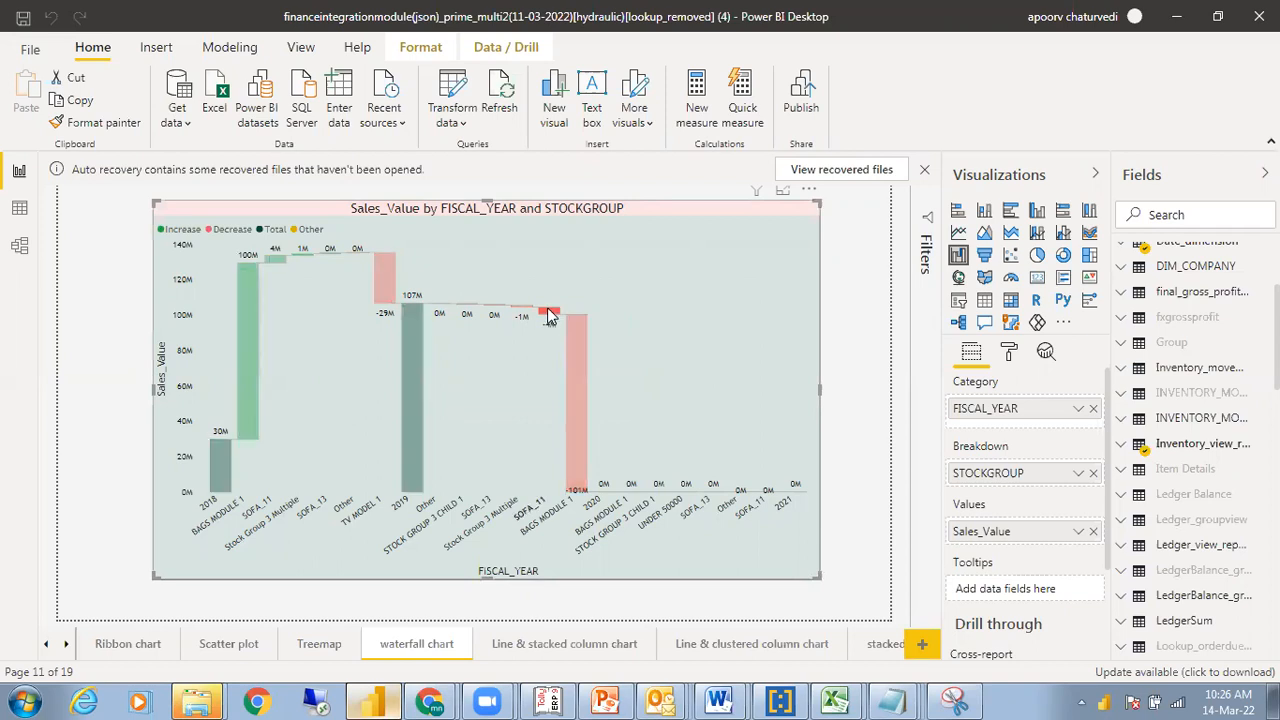
{"action": "left_click", "coordinate": [391, 276]}
{"action": "mouse_move", "coordinate": [386, 276]}
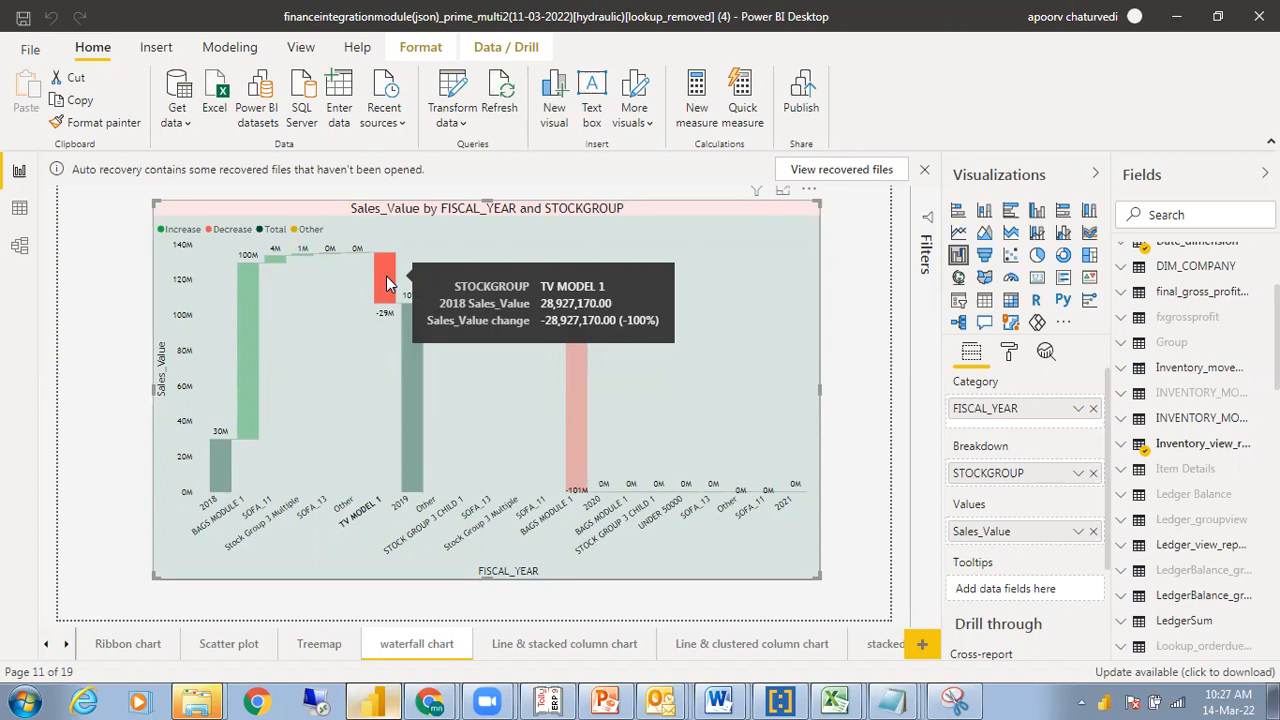
{"action": "left_click", "coordinate": [246, 308]}
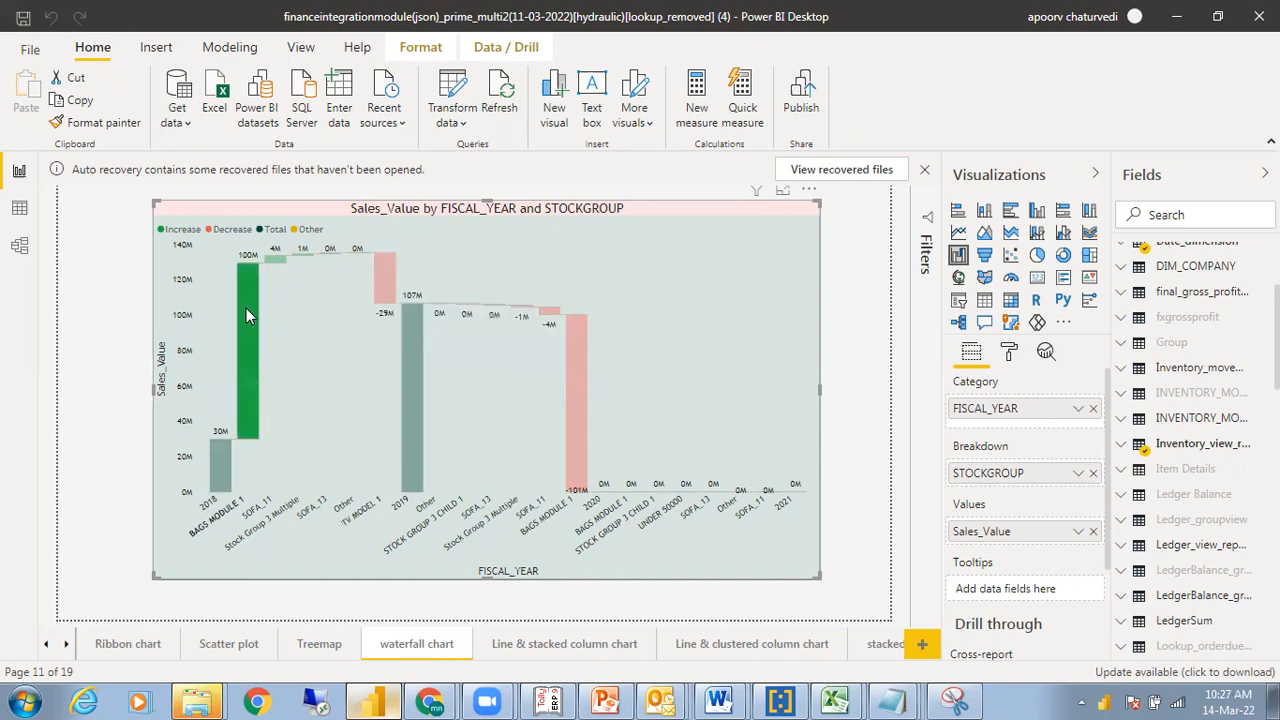
{"action": "left_click", "coordinate": [246, 308]}
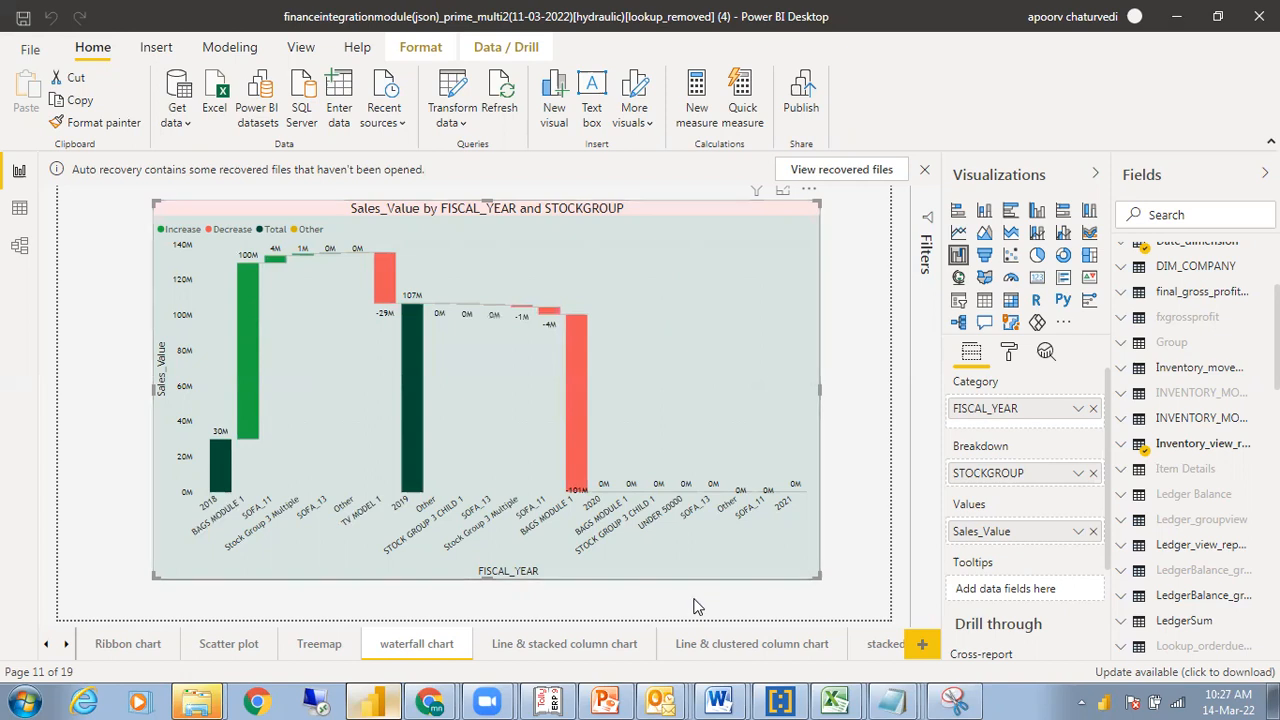
In Word, write "This graph will show the percentage increase in the sales value over the prior period" on the page after the waterfall chart description
{"action": "mouse_move", "coordinate": [720, 695]}
{"action": "left_click", "coordinate": [720, 660]}
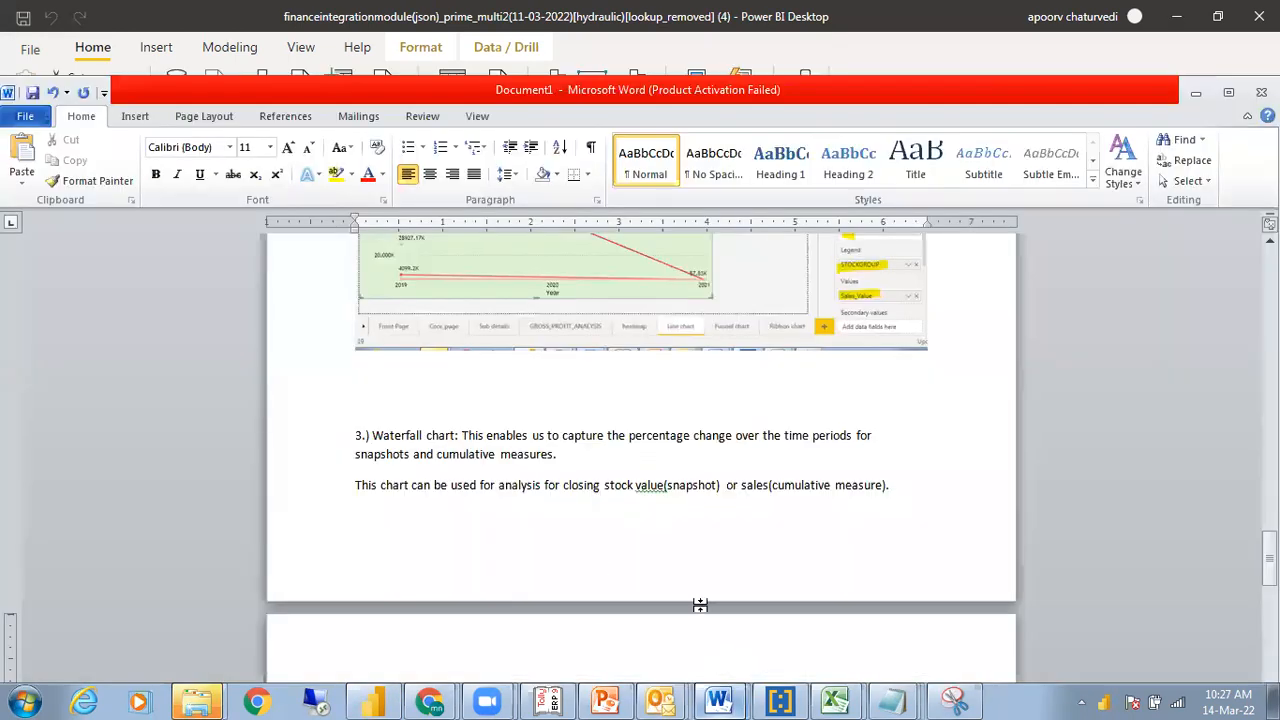
{"action": "scroll", "coordinate": [640, 450], "scroll_direction": "down", "scroll_amount": 2}
{"action": "left_click", "coordinate": [280, 593]}
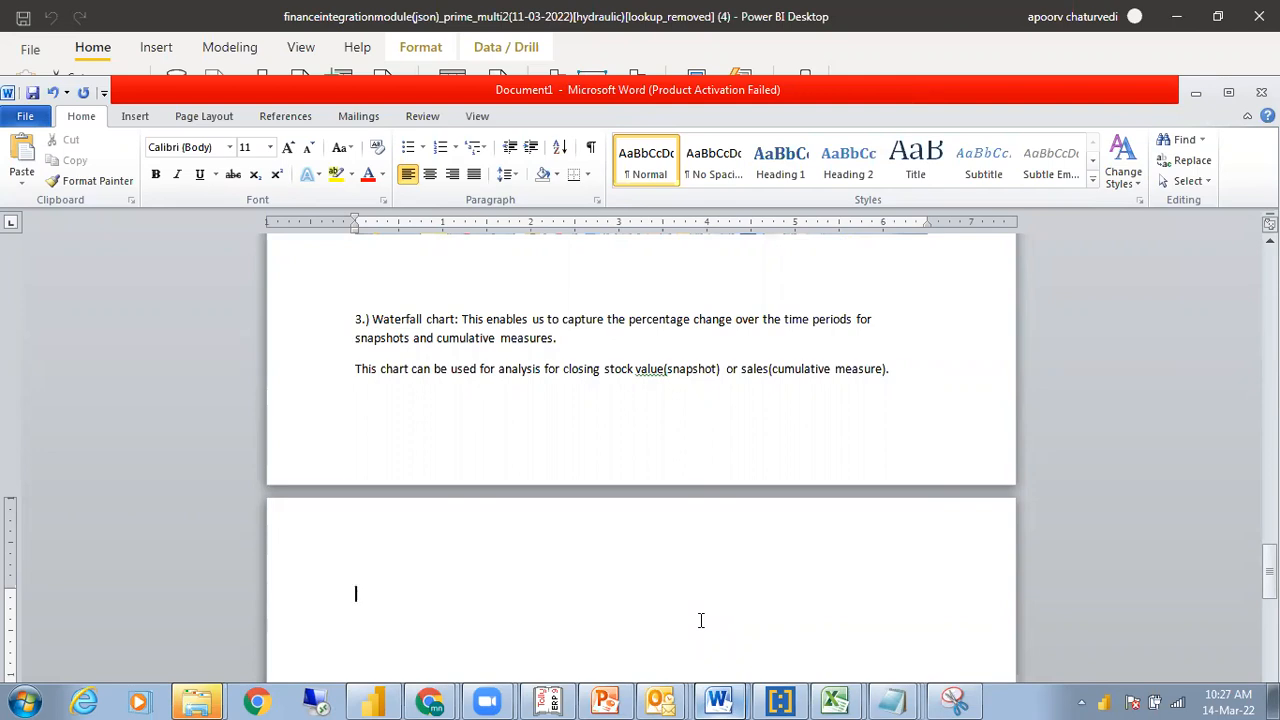
{"action": "type", "text": "This graoh"}
{"action": "key", "text": "BackSpace"}
{"action": "key", "text": "BackSpace"}
{"action": "key", "text": "BackSpace"}
{"action": "type", "text": "aph will show the percentage "}
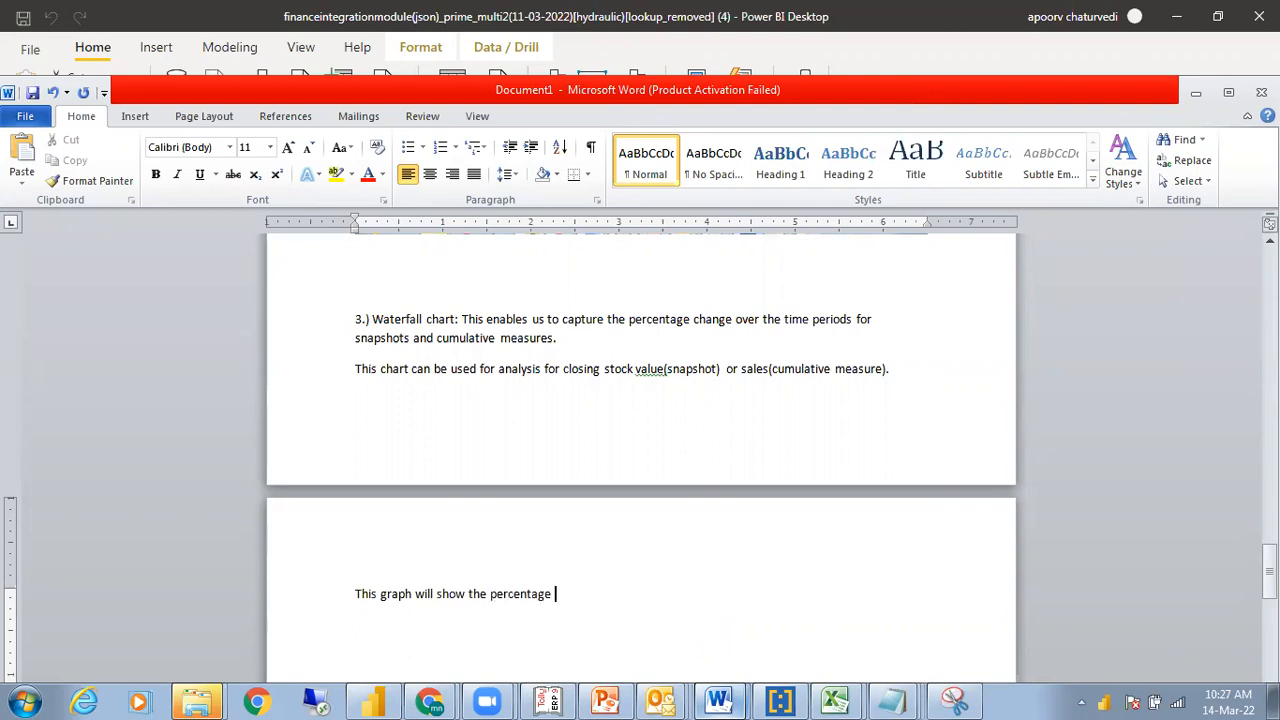
{"action": "type", "text": "increase in the sales value "}
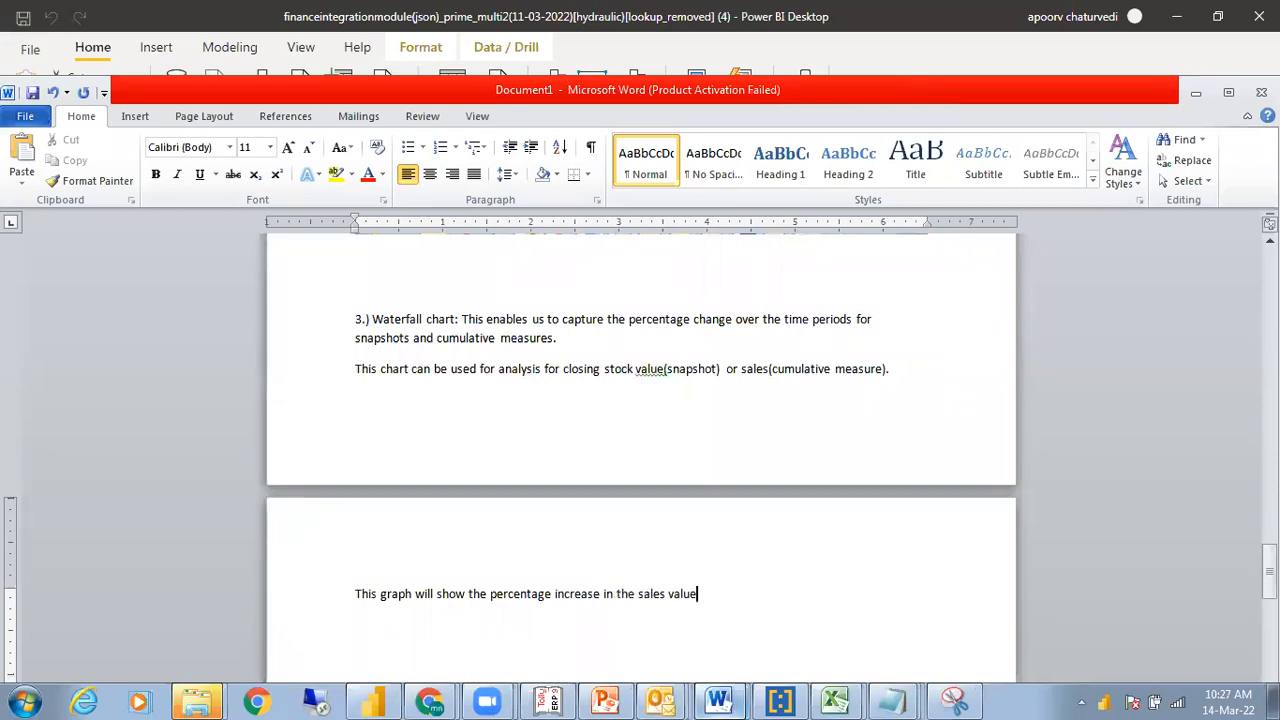
{"action": "type", "text": "over the prior period"}
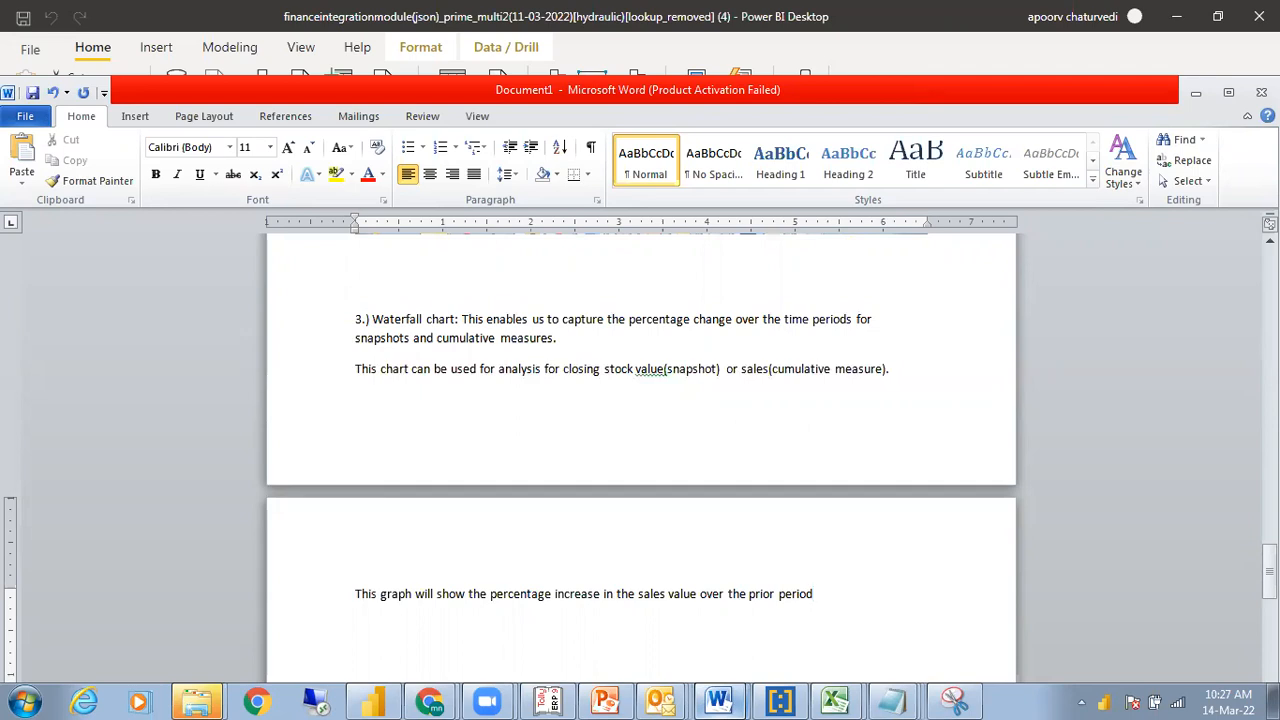
Capture the Power BI waterfall chart with Snipping Tool and highlight the first BAGS MODULE 1 bar and the TV MODEL 1 bar
{"action": "left_click", "coordinate": [375, 700]}
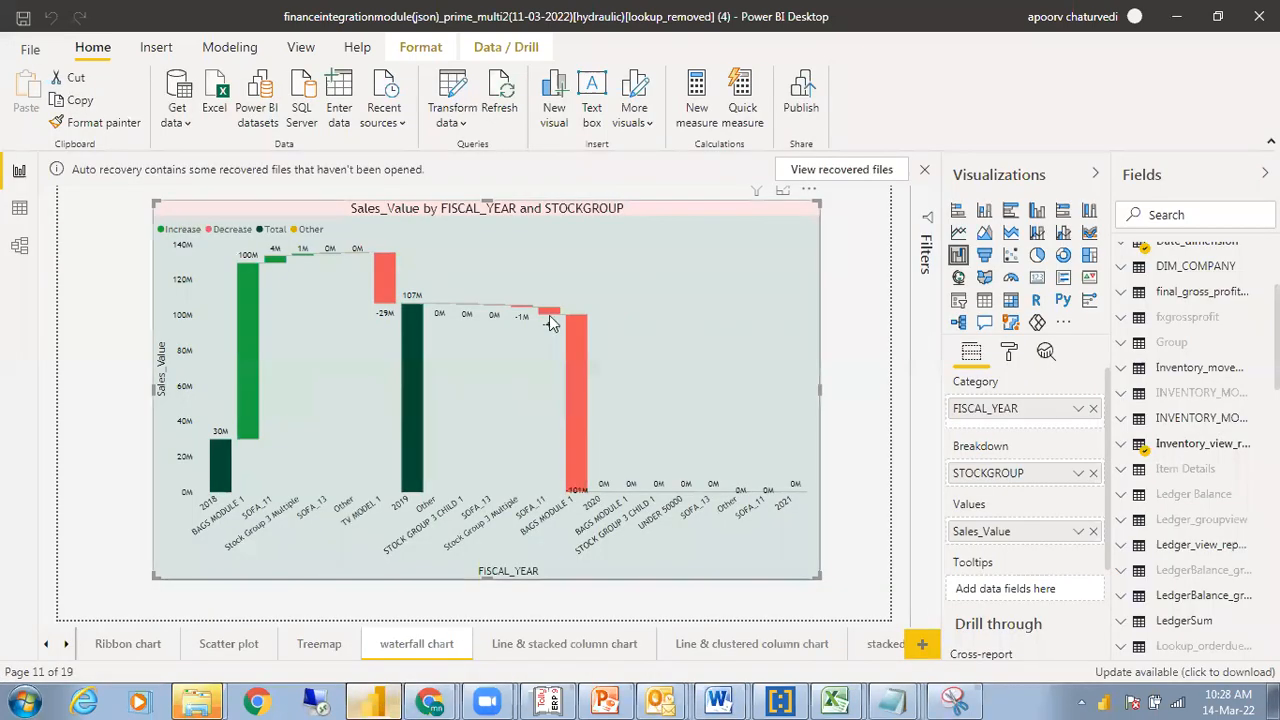
{"action": "left_click", "coordinate": [954, 699]}
{"action": "left_click", "coordinate": [45, 64]}
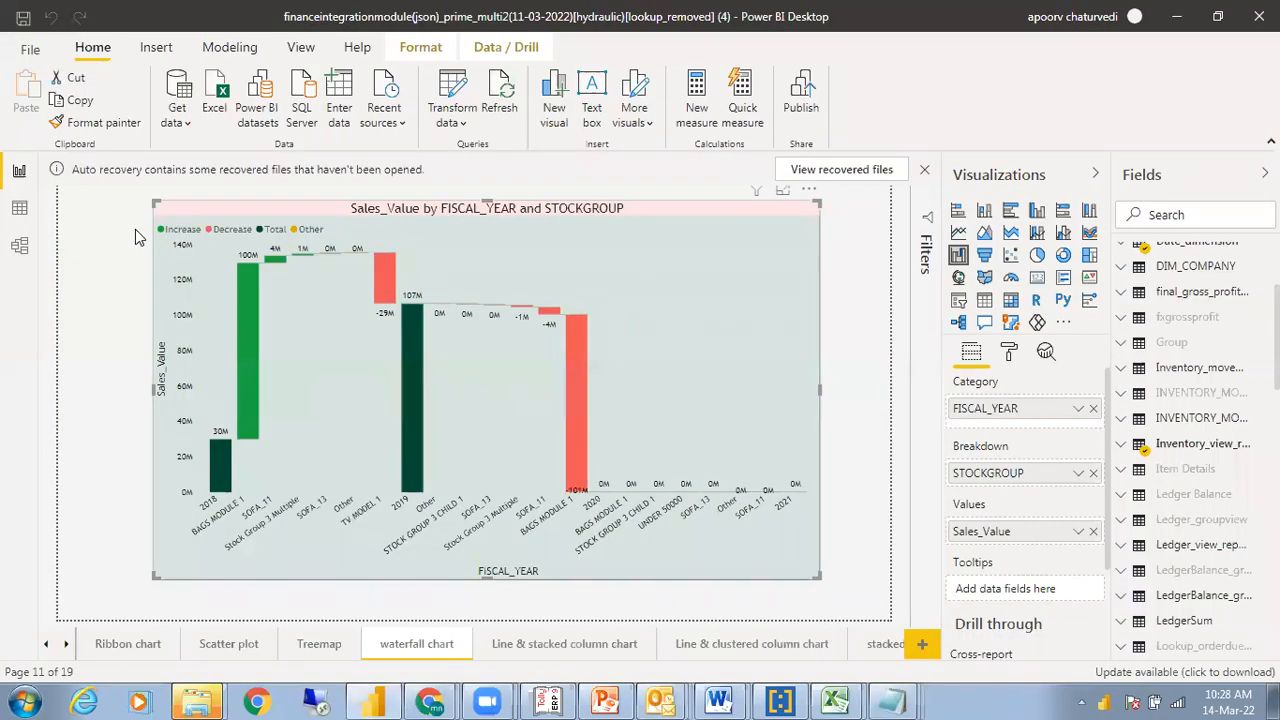
{"action": "mouse_move", "coordinate": [155, 200]}
{"action": "left_mouse_down"}
{"action": "mouse_move", "coordinate": [606, 662]}
{"action": "mouse_move", "coordinate": [820, 582]}
{"action": "left_mouse_up"}
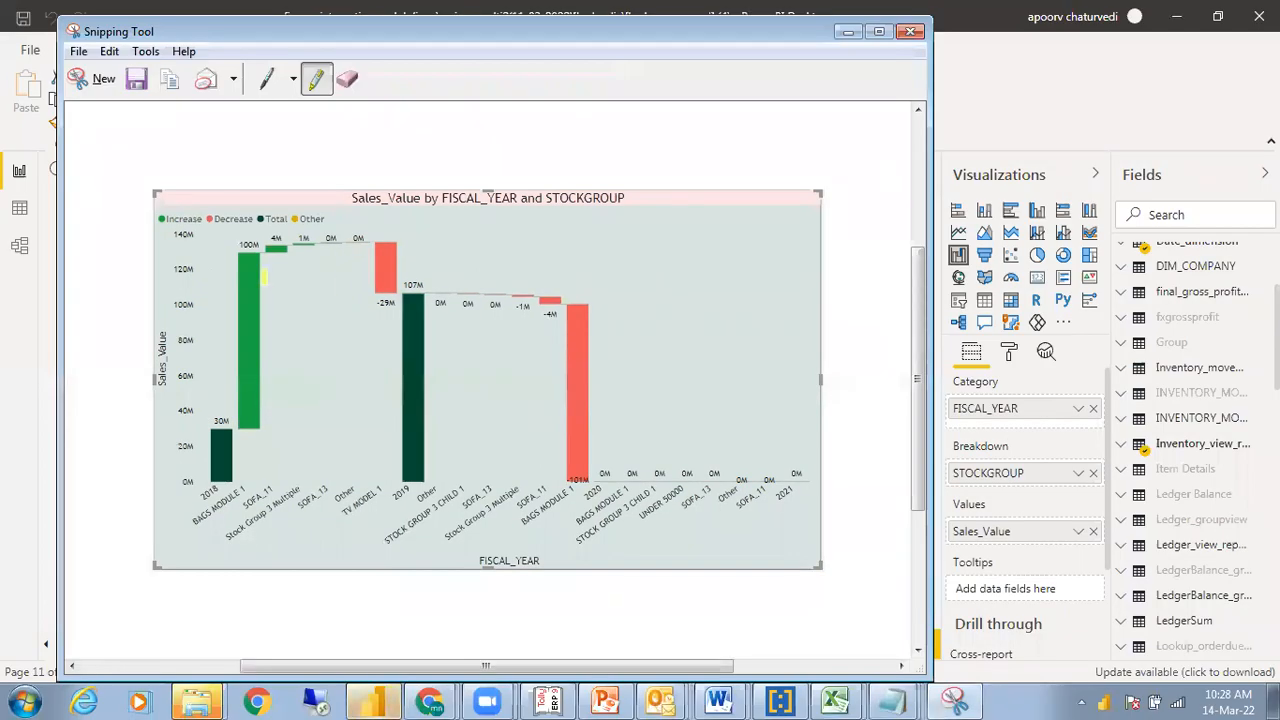
{"action": "mouse_move", "coordinate": [245, 266]}
{"action": "left_mouse_down"}
{"action": "mouse_move", "coordinate": [268, 266]}
{"action": "mouse_move", "coordinate": [253, 280]}
{"action": "mouse_move", "coordinate": [257, 330]}
{"action": "left_mouse_up"}
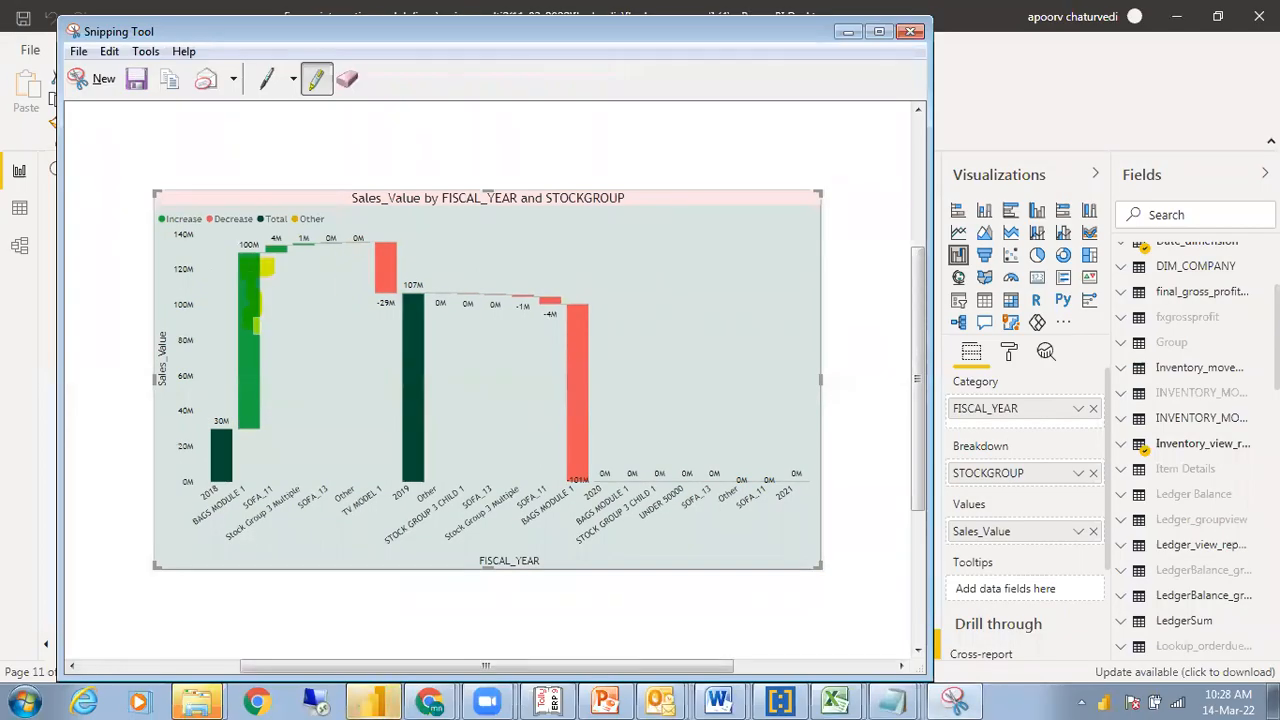
{"action": "mouse_move", "coordinate": [383, 250]}
{"action": "left_mouse_down"}
{"action": "mouse_move", "coordinate": [356, 257]}
{"action": "mouse_move", "coordinate": [408, 284]}
{"action": "left_mouse_up"}
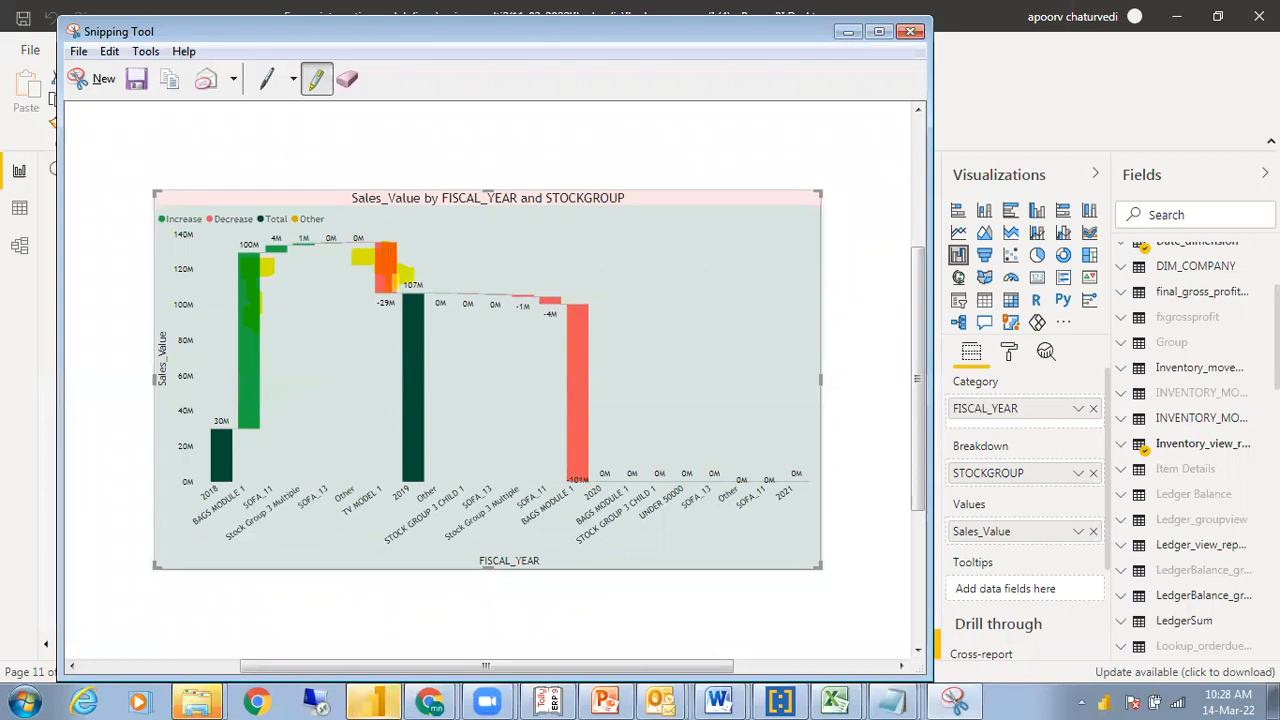
Return to Power BI and inspect the TV MODEL 1 and first BAGS MODULE 1 bars of the waterfall chart, including their available options
{"action": "left_click", "coordinate": [371, 697]}
{"action": "left_click", "coordinate": [379, 270]}
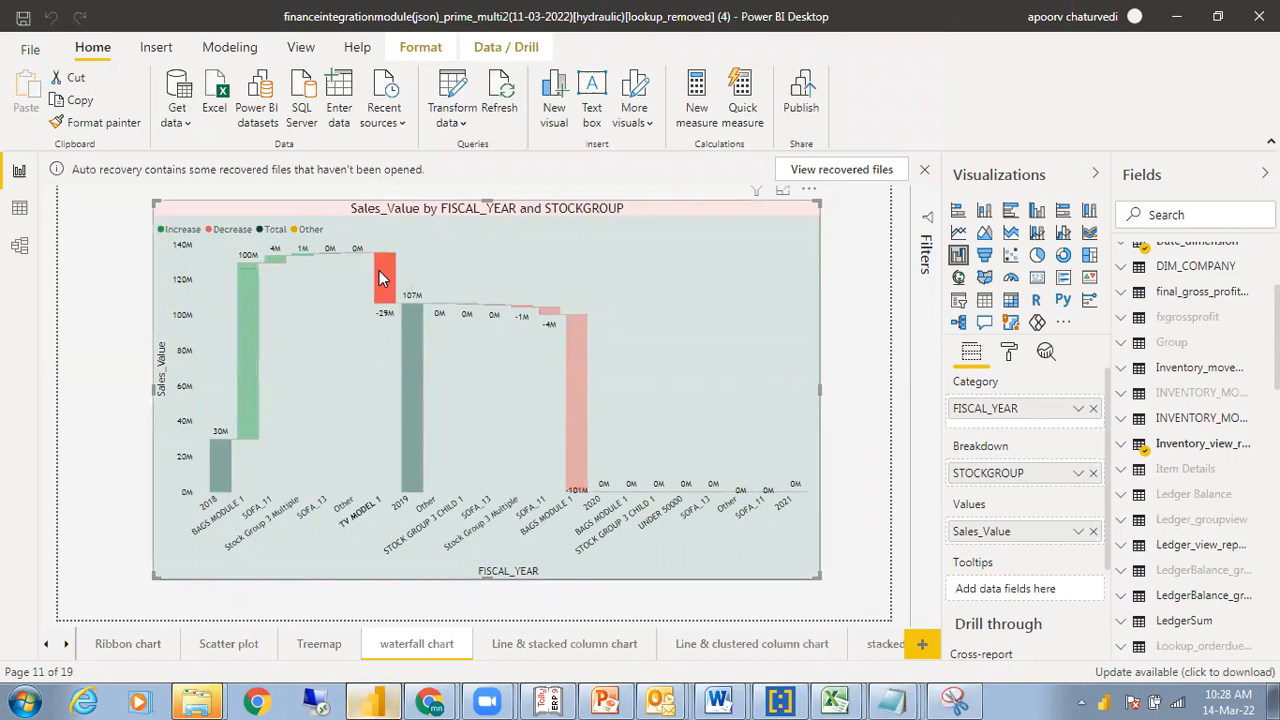
{"action": "right_click", "coordinate": [379, 270]}
{"action": "left_click", "coordinate": [339, 334]}
{"action": "left_click", "coordinate": [380, 283]}
{"action": "left_click", "coordinate": [384, 279]}
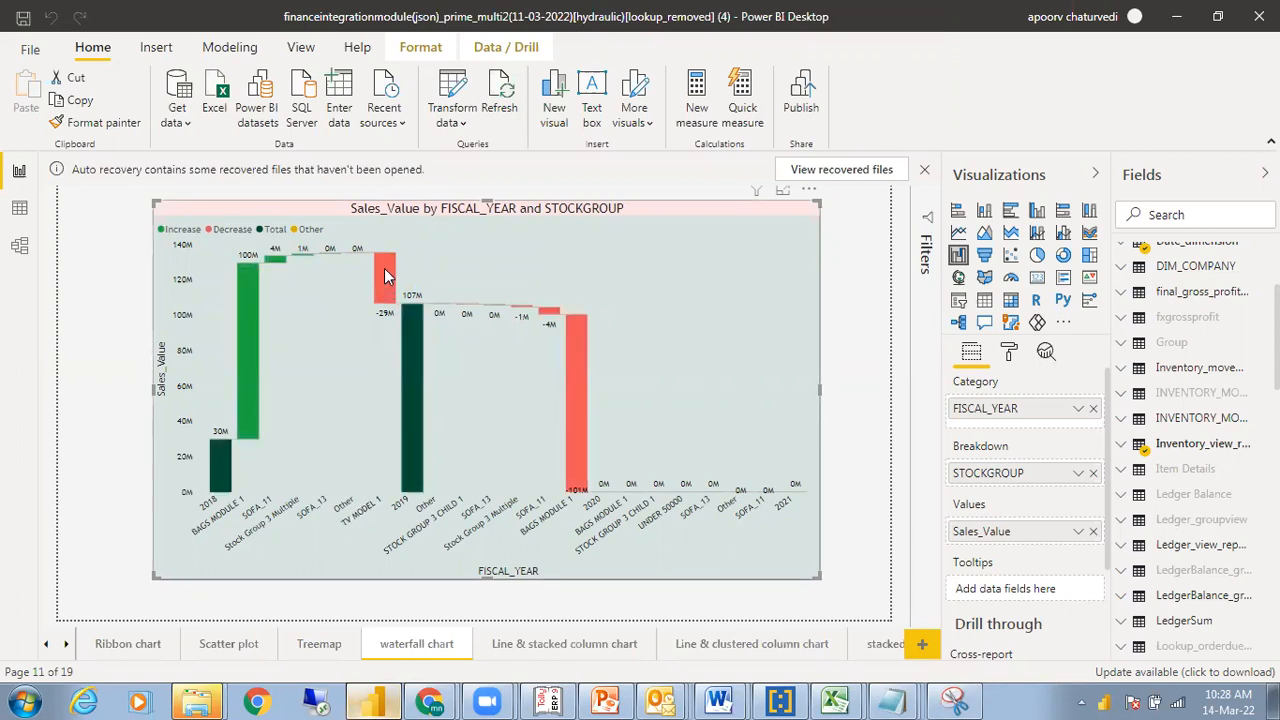
{"action": "left_click", "coordinate": [239, 318]}
{"action": "left_click", "coordinate": [242, 320]}
{"action": "left_click", "coordinate": [242, 321]}
{"action": "right_click", "coordinate": [242, 321]}
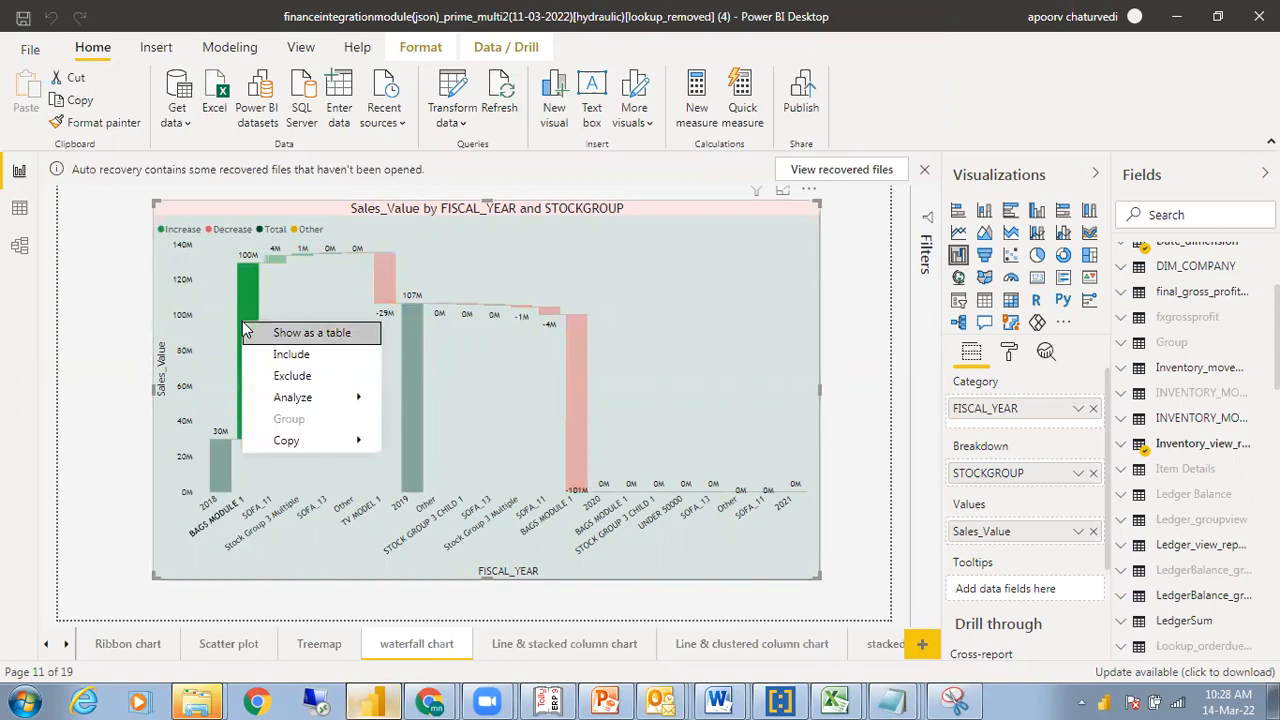
{"action": "left_click", "coordinate": [247, 297]}
{"action": "left_click", "coordinate": [247, 297]}
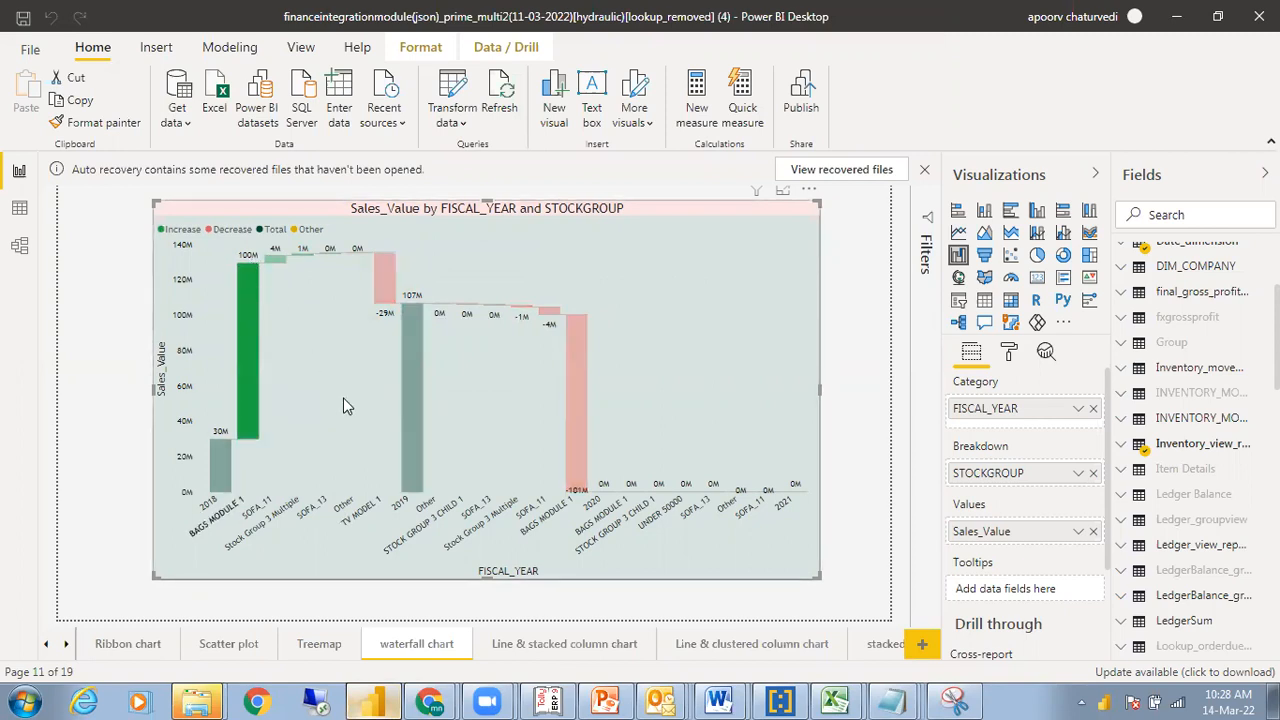
Compare the waterfall chart's 2019 total with the TV MODEL 1 decrease and the BAGS MODULE 1 increase leading up to it
{"action": "left_click", "coordinate": [409, 417]}
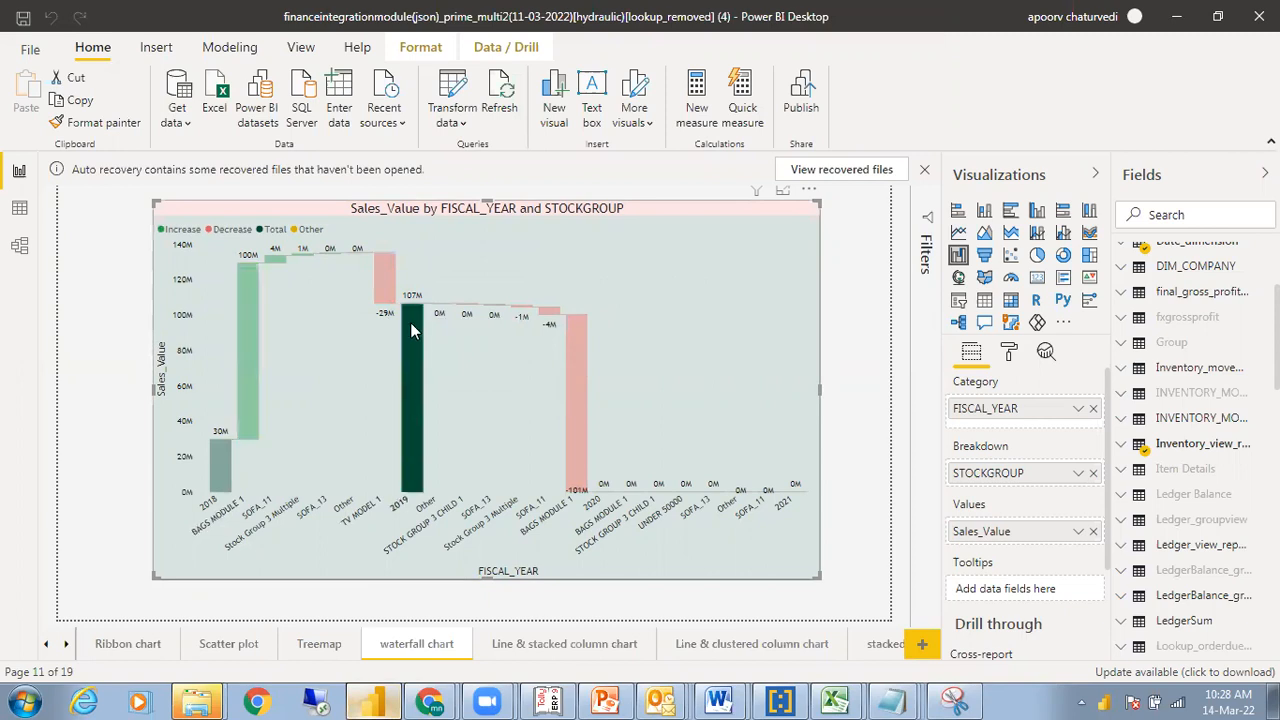
{"action": "mouse_move", "coordinate": [410, 354]}
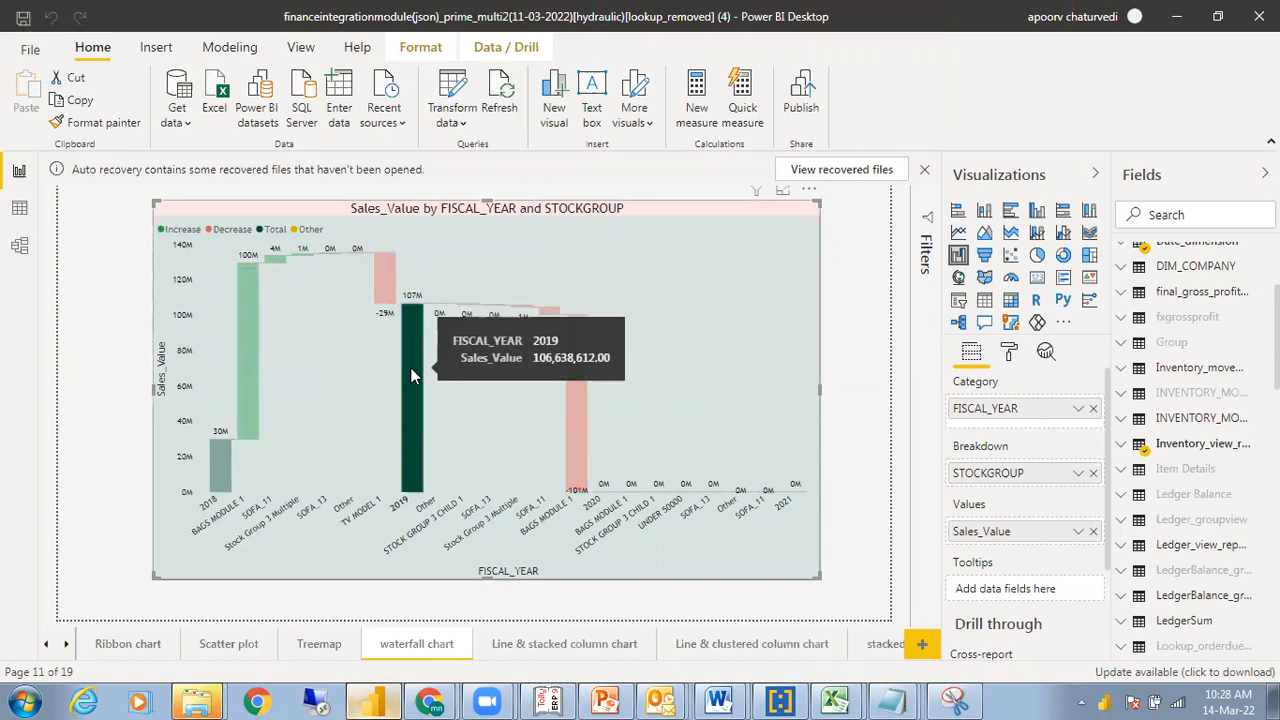
{"action": "left_click", "coordinate": [380, 296]}
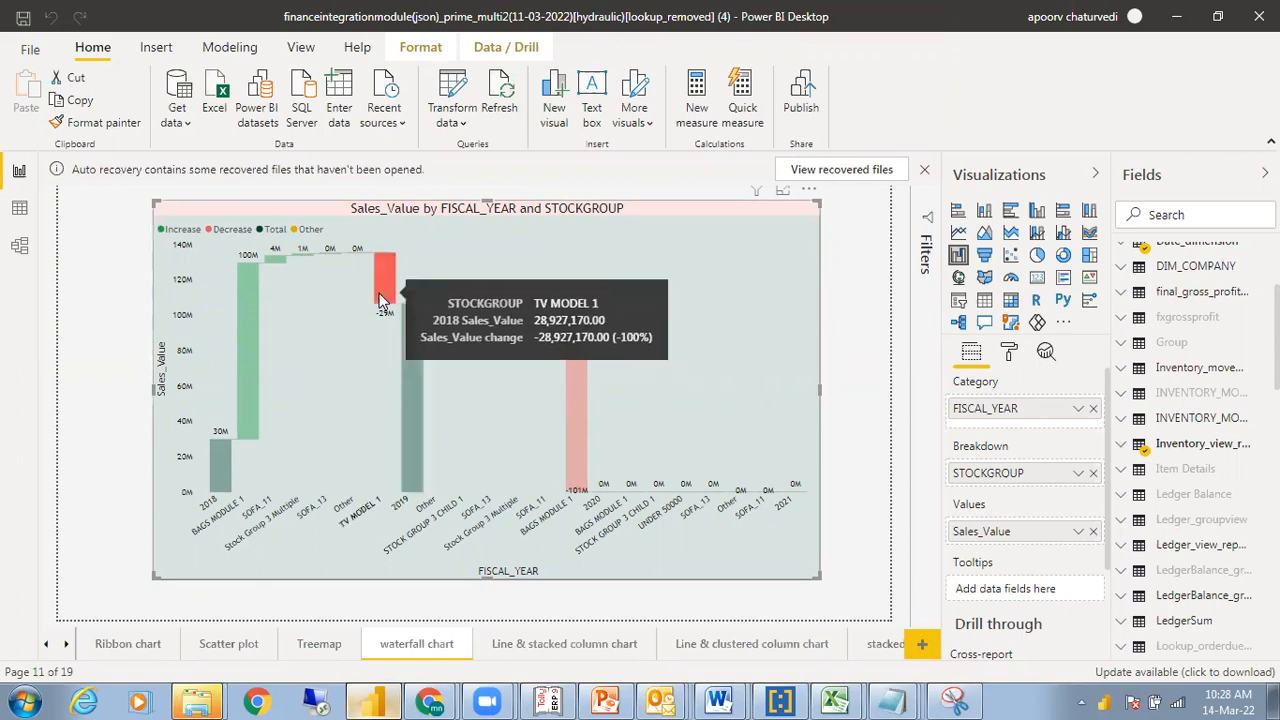
{"action": "left_click", "coordinate": [384, 304]}
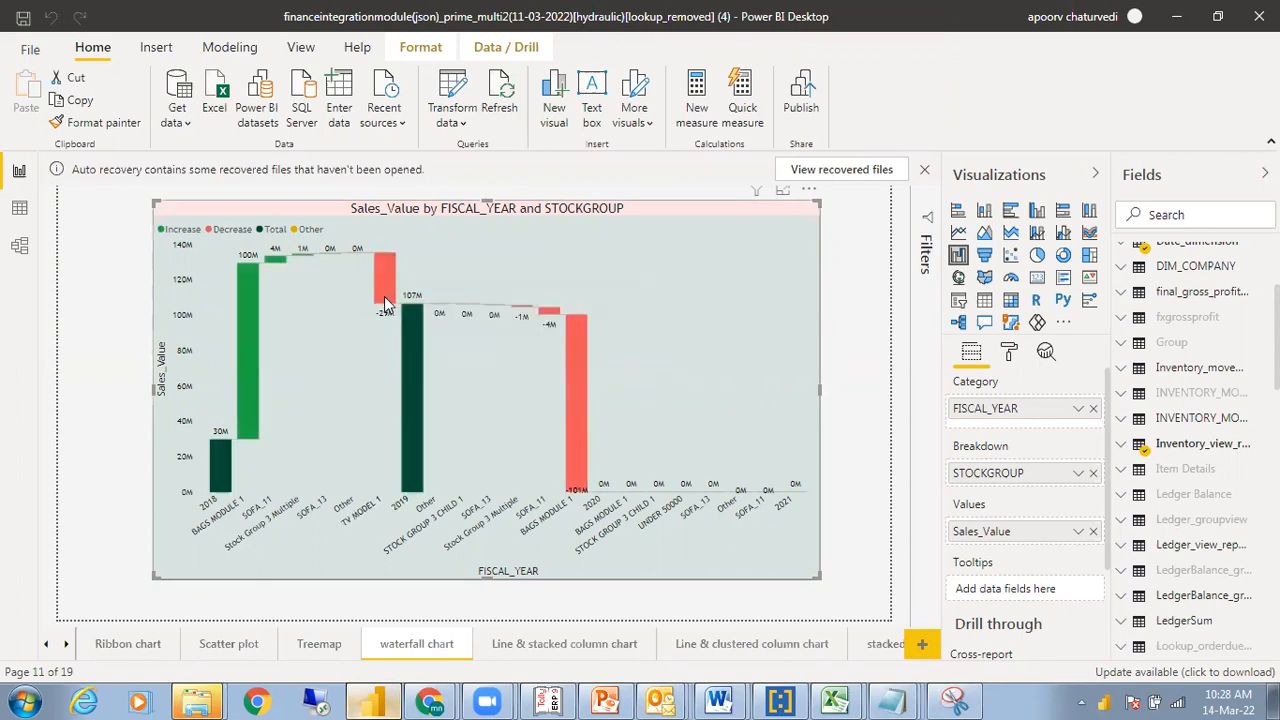
{"action": "left_click", "coordinate": [244, 336]}
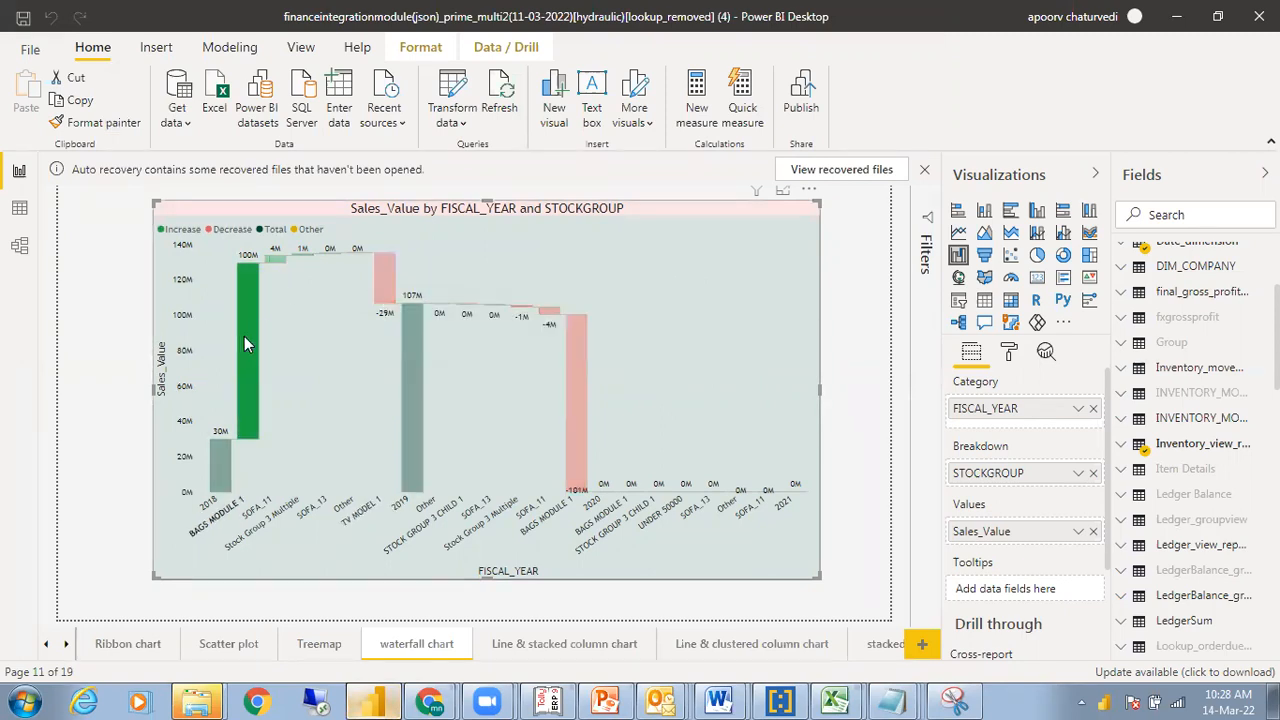
{"action": "left_click", "coordinate": [250, 433]}
{"action": "left_click", "coordinate": [250, 433]}
{"action": "left_click", "coordinate": [246, 348]}
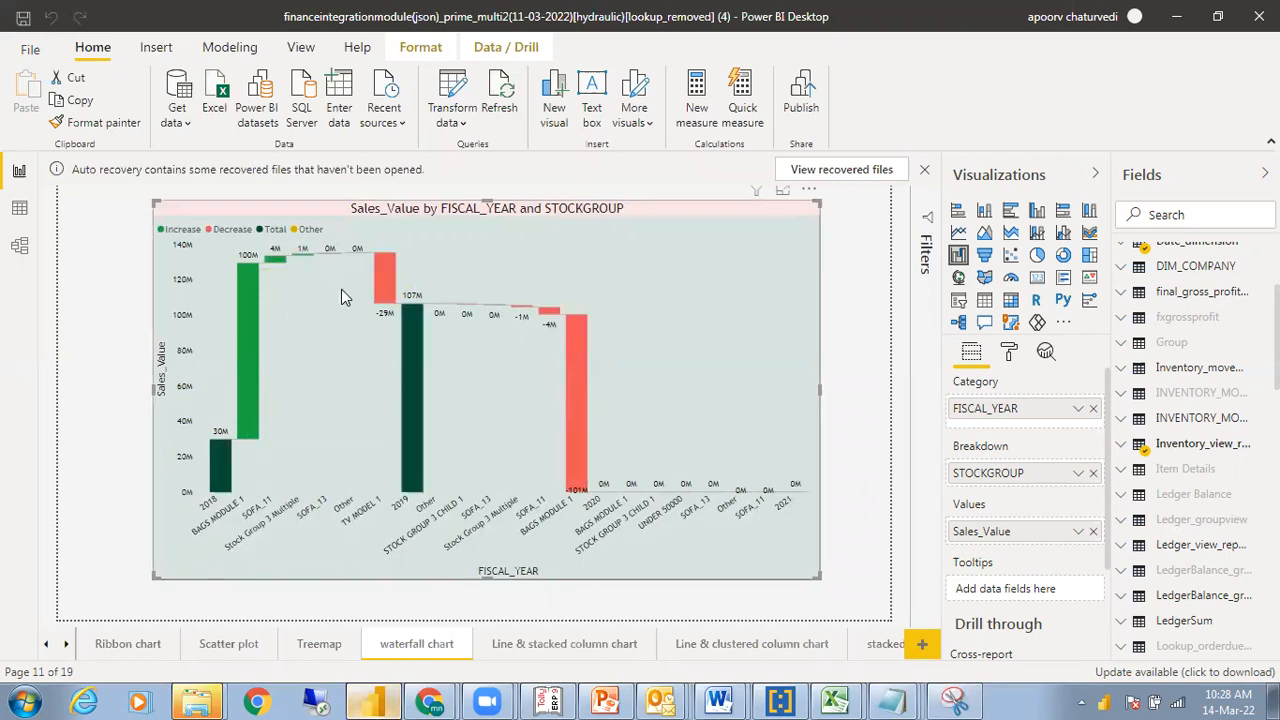
{"action": "left_click", "coordinate": [389, 298]}
{"action": "left_click", "coordinate": [388, 300]}
{"action": "left_click", "coordinate": [389, 298]}
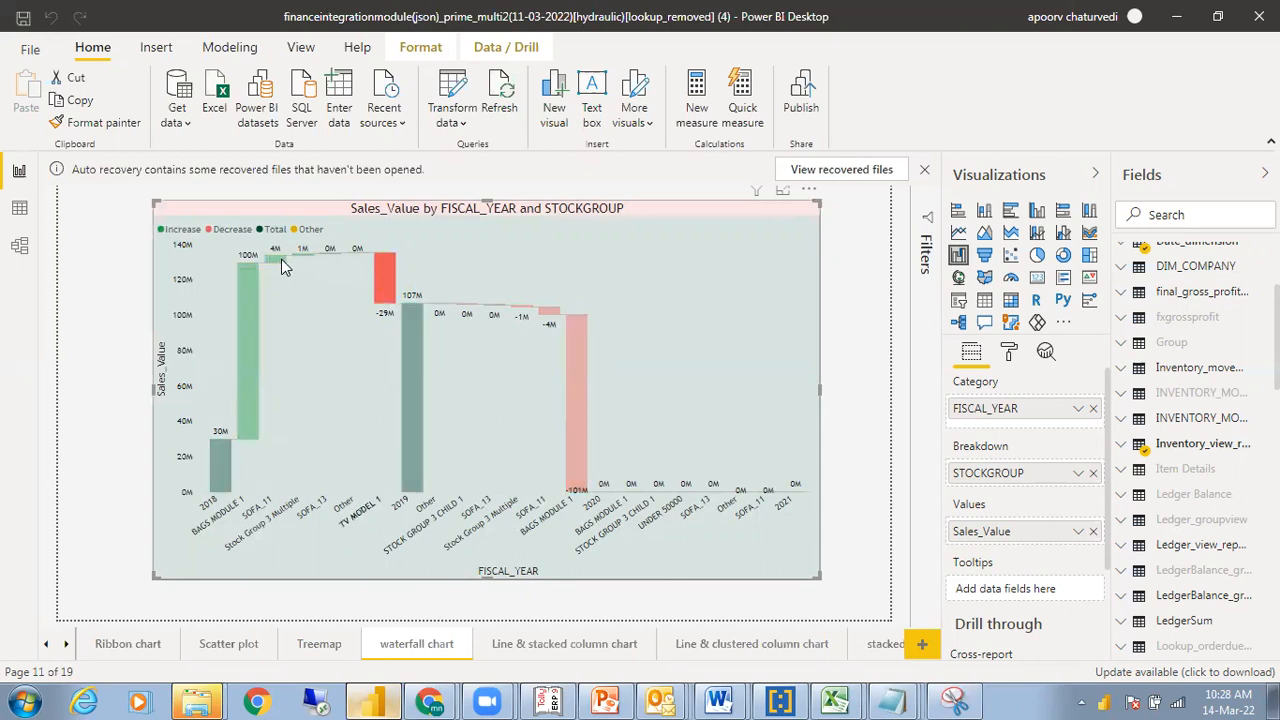
Inspect the waterfall chart's SOFA_11 increase, the 2019 total and the BAGS MODULE 1 decrease leading into 2020
{"action": "left_click", "coordinate": [281, 259]}
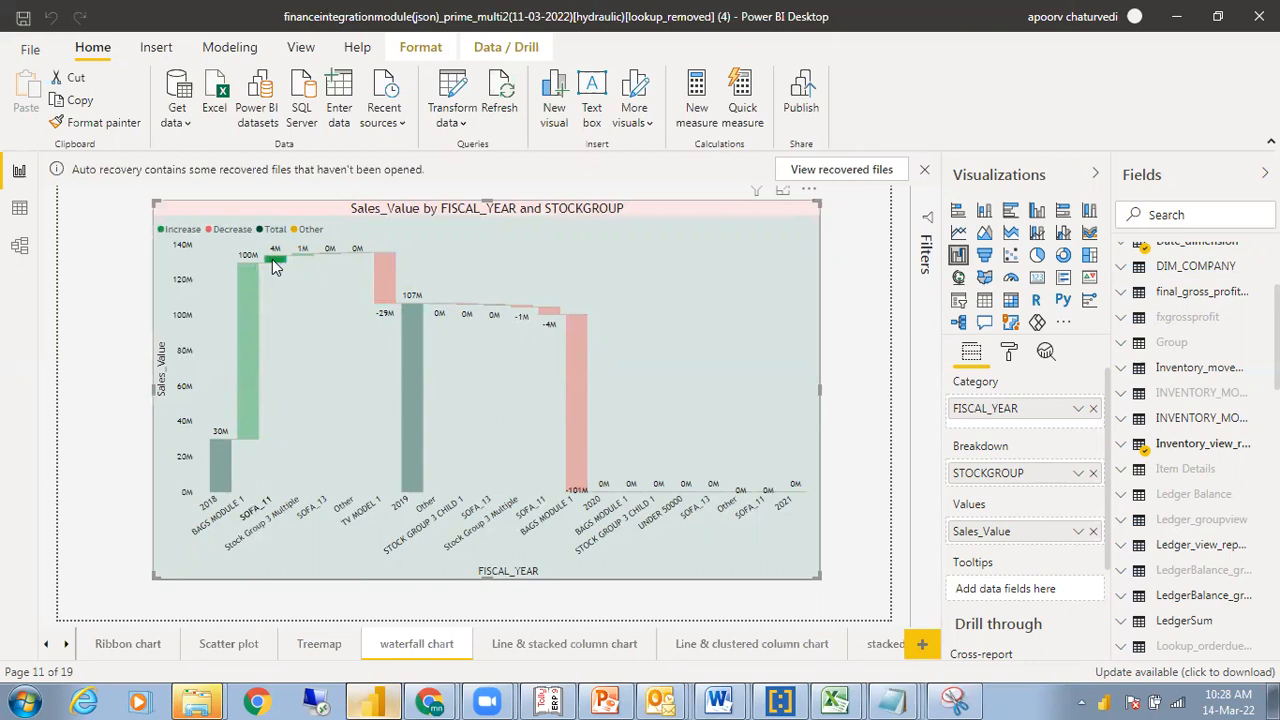
{"action": "left_click", "coordinate": [274, 260]}
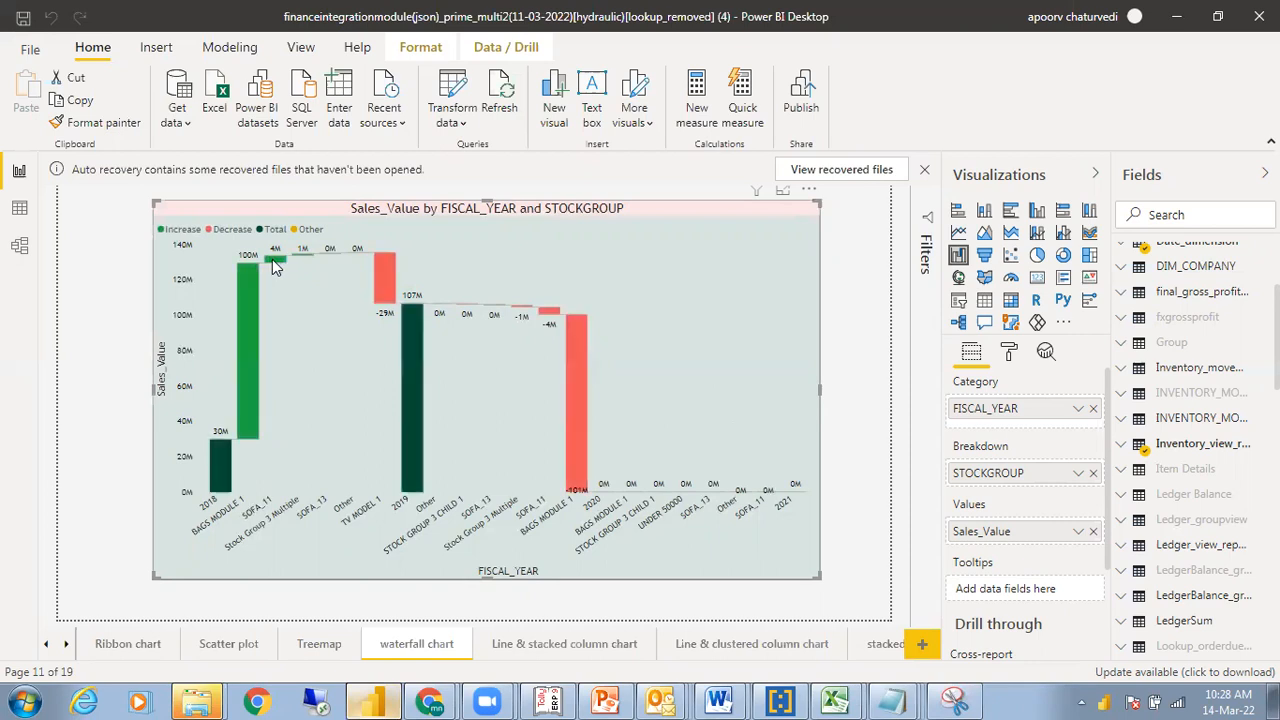
{"action": "left_click", "coordinate": [418, 362]}
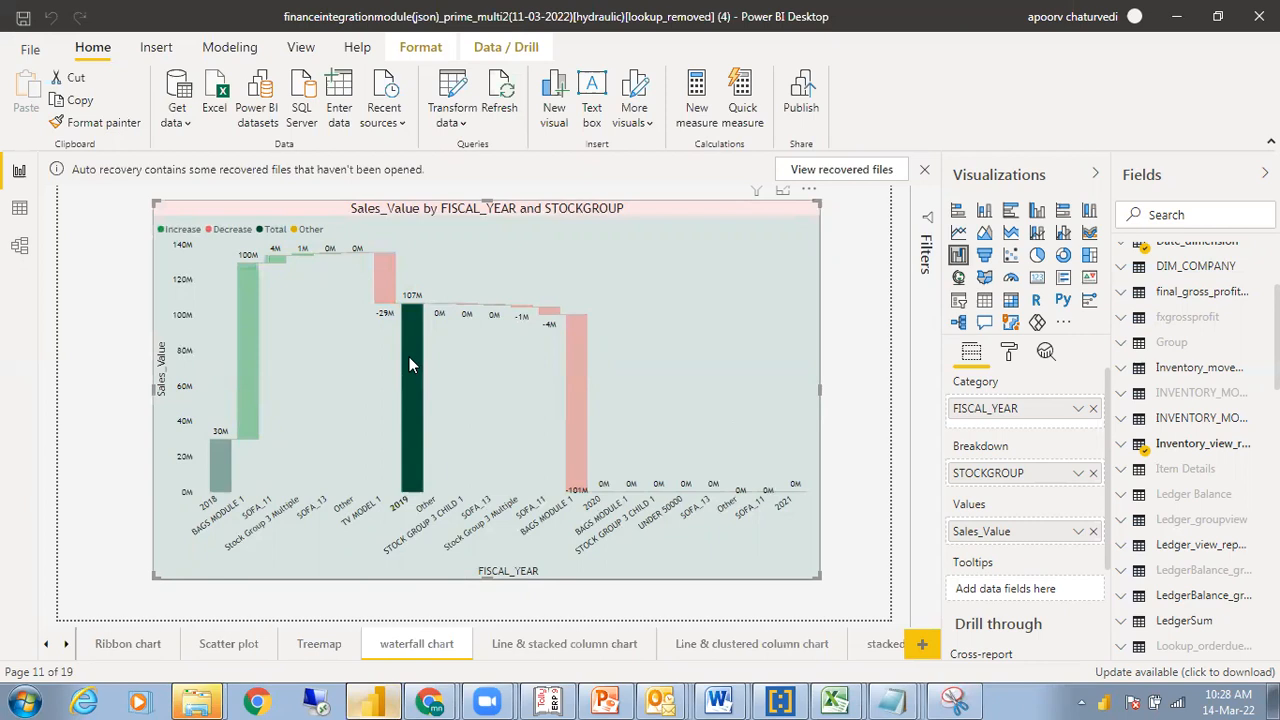
{"action": "left_click", "coordinate": [411, 364]}
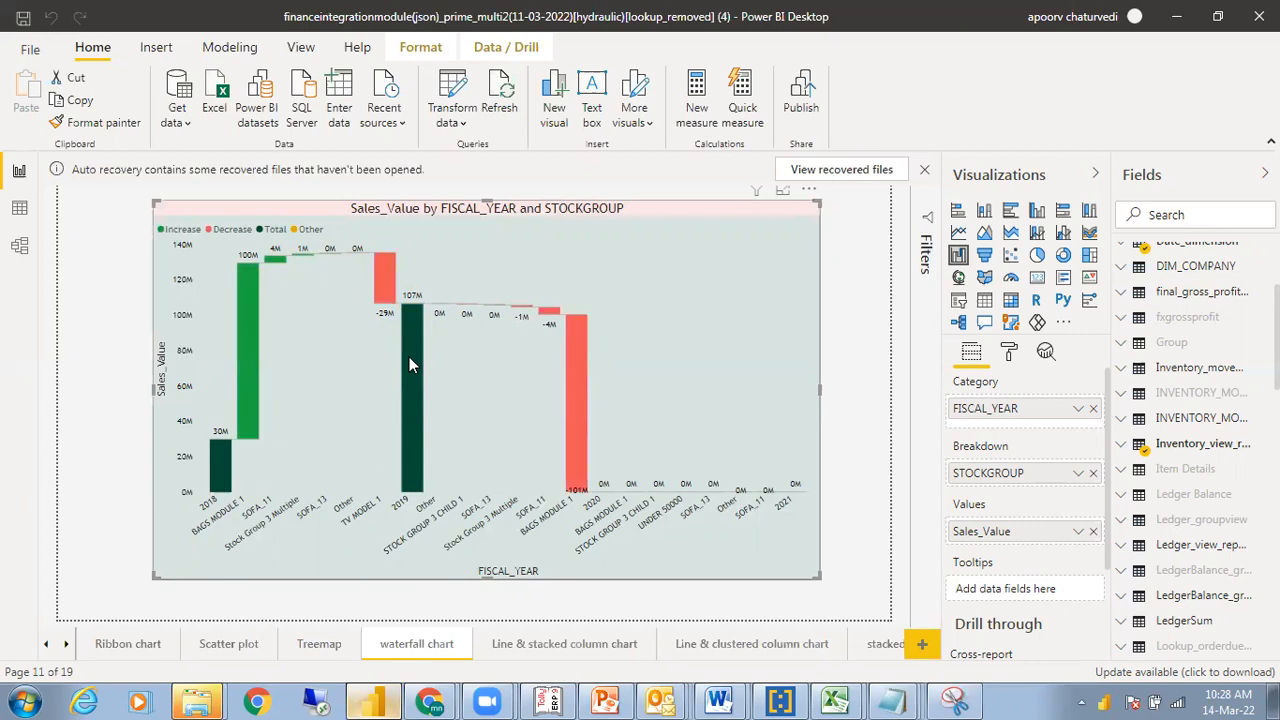
{"action": "left_click", "coordinate": [572, 436]}
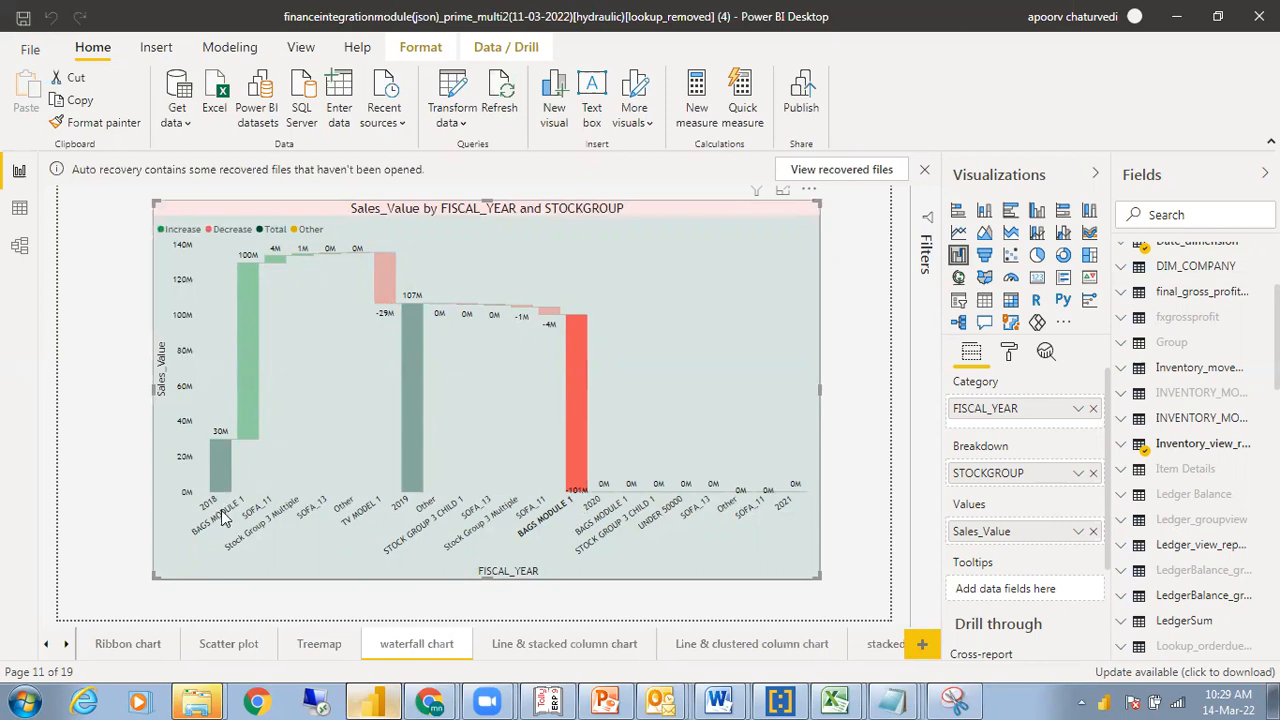
{"action": "left_click_drag", "start_coordinate": [577, 508], "coordinate": [575, 457]}
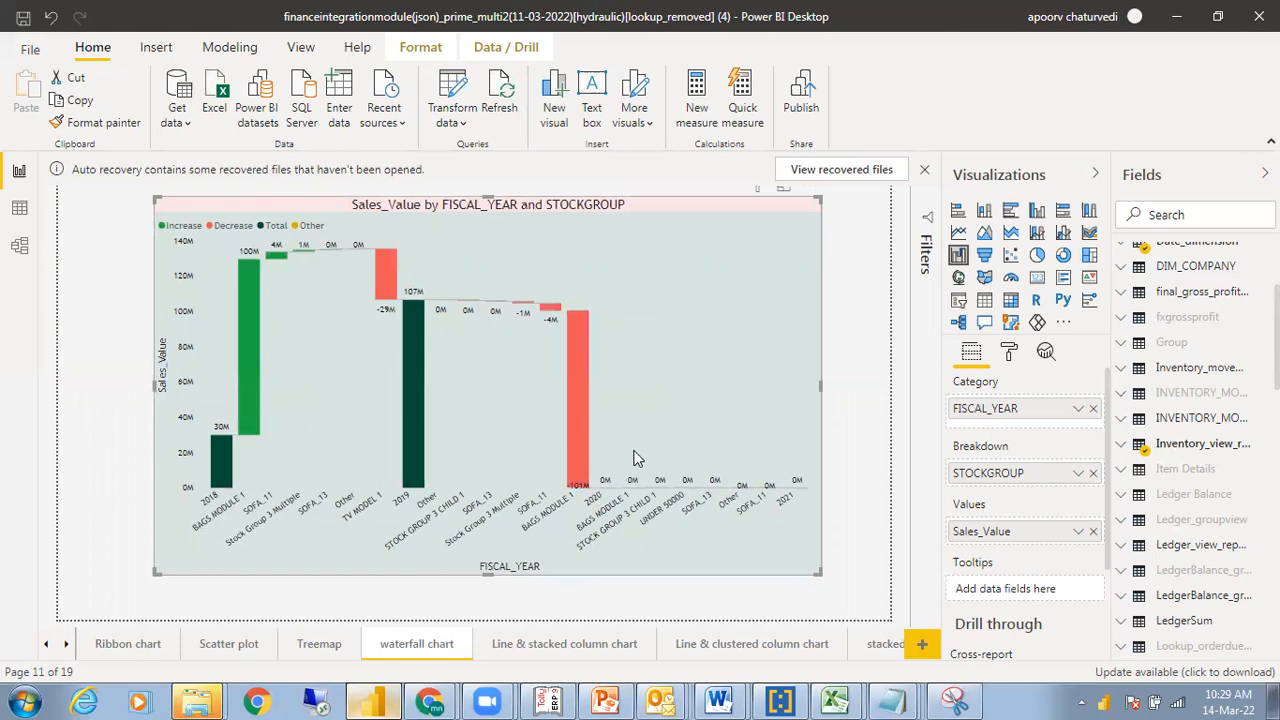
{"action": "left_click", "coordinate": [576, 442]}
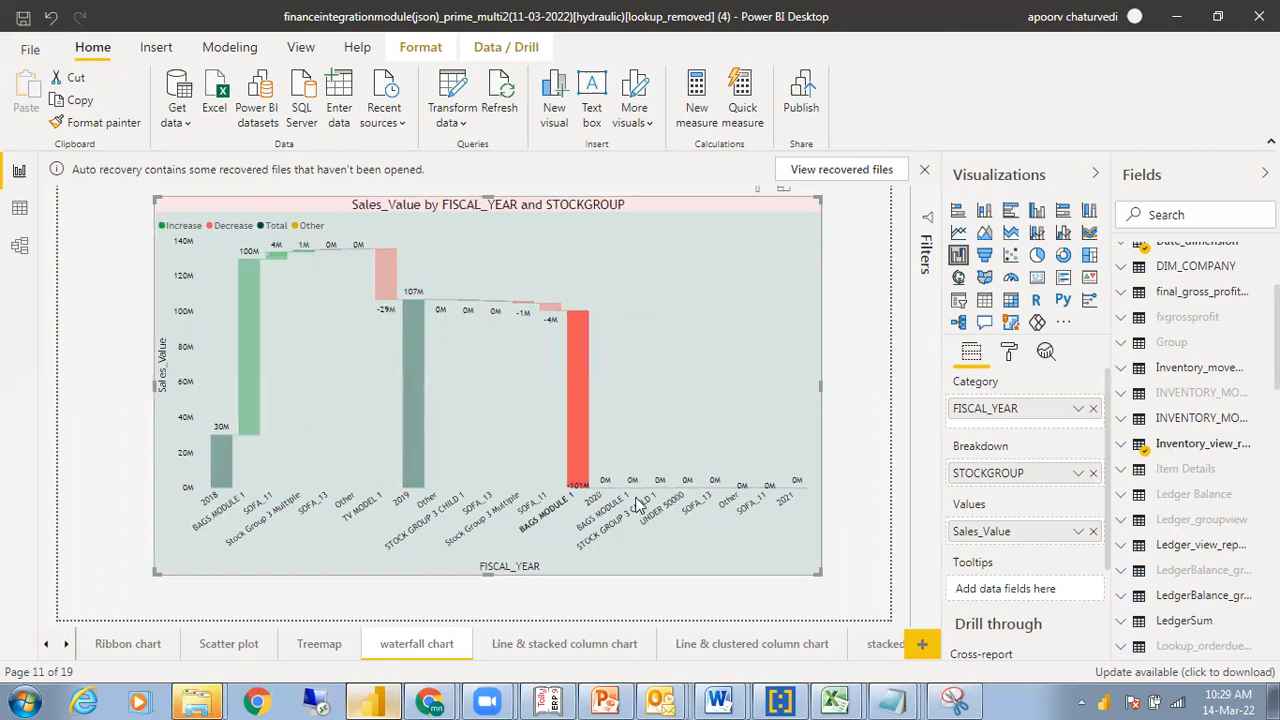
{"action": "left_click", "coordinate": [607, 487]}
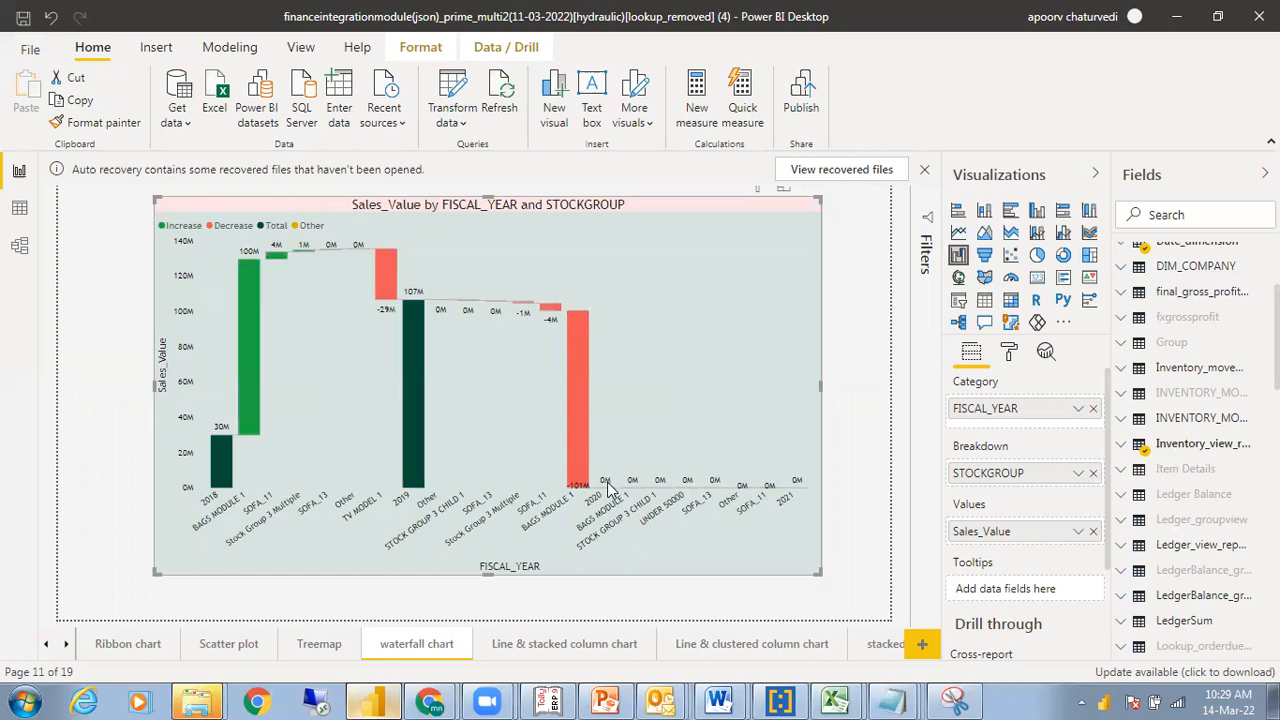
Copy the highlighted waterfall chart snip from Snipping Tool and paste it into Word's Document1 below the percentage increase sentence
{"action": "mouse_move", "coordinate": [718, 700]}
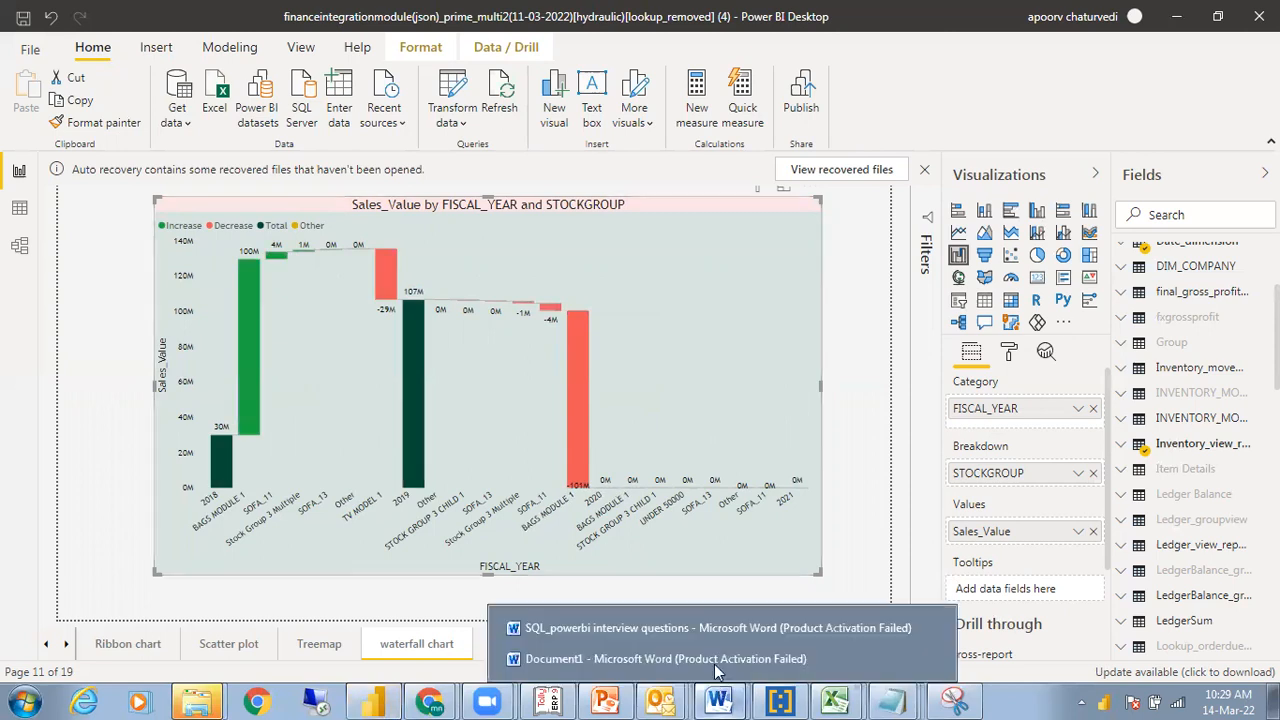
{"action": "left_click", "coordinate": [710, 658]}
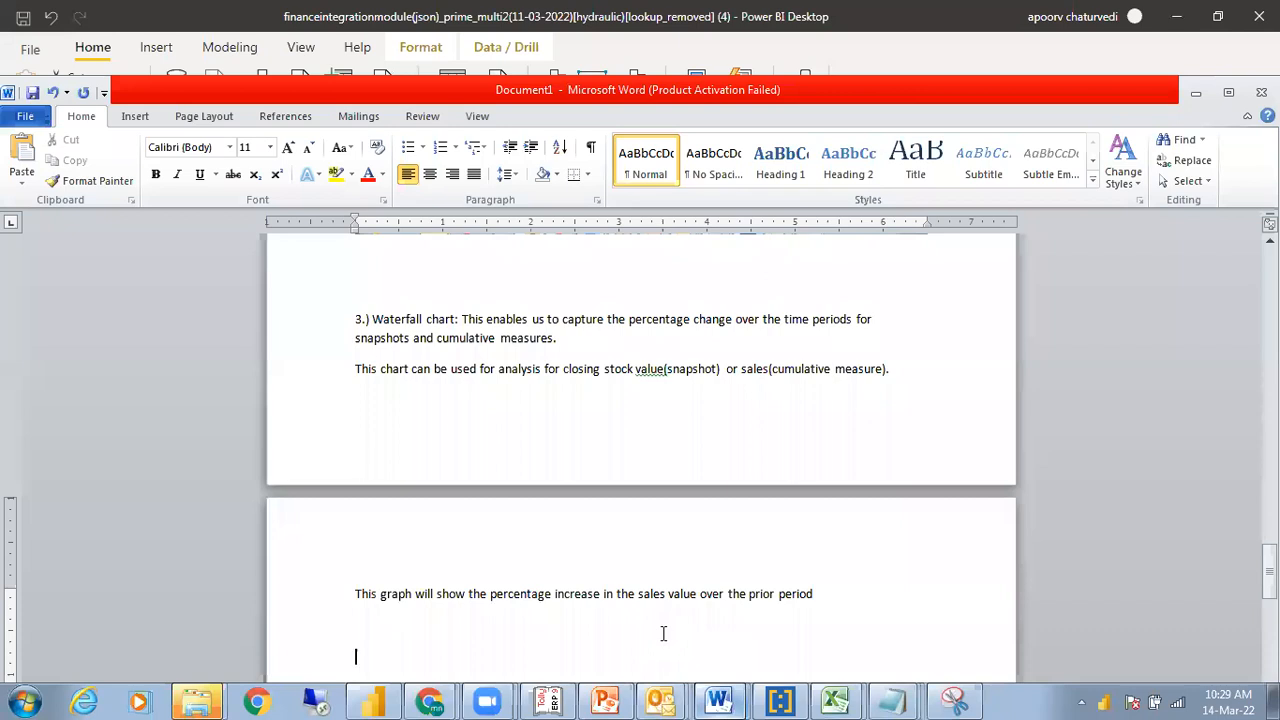
{"action": "mouse_move", "coordinate": [718, 700]}
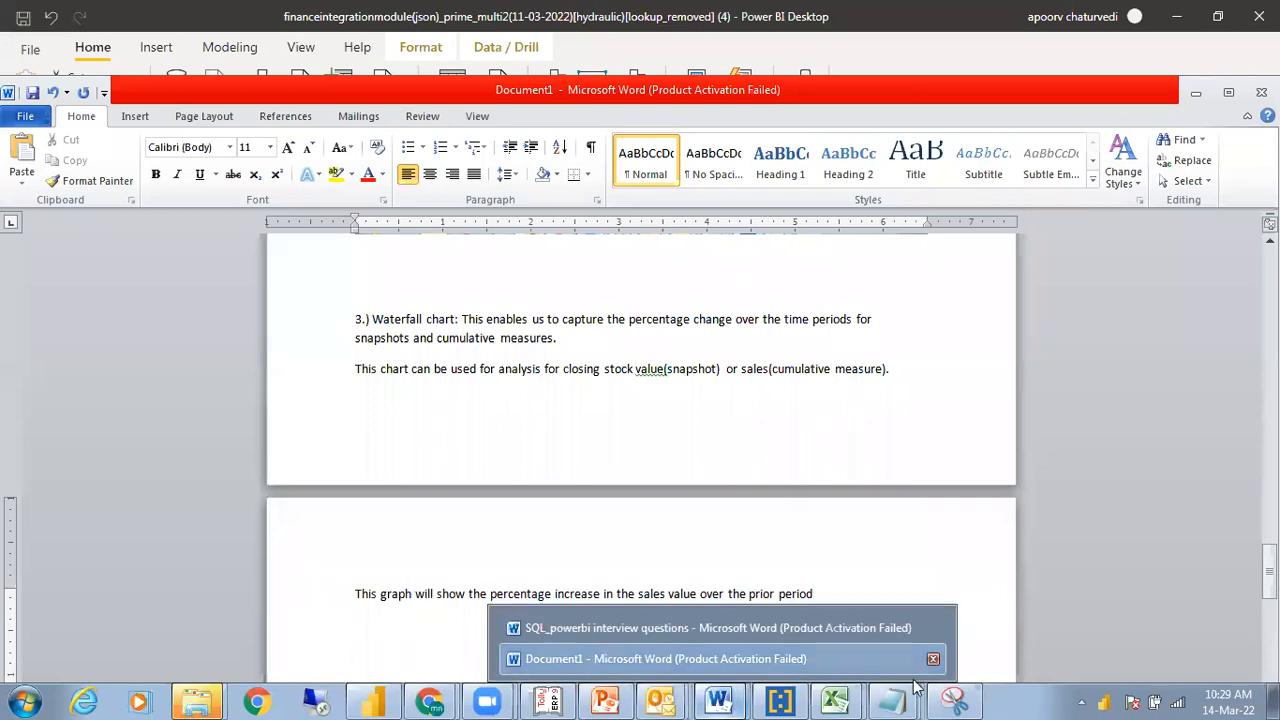
{"action": "left_click", "coordinate": [955, 700]}
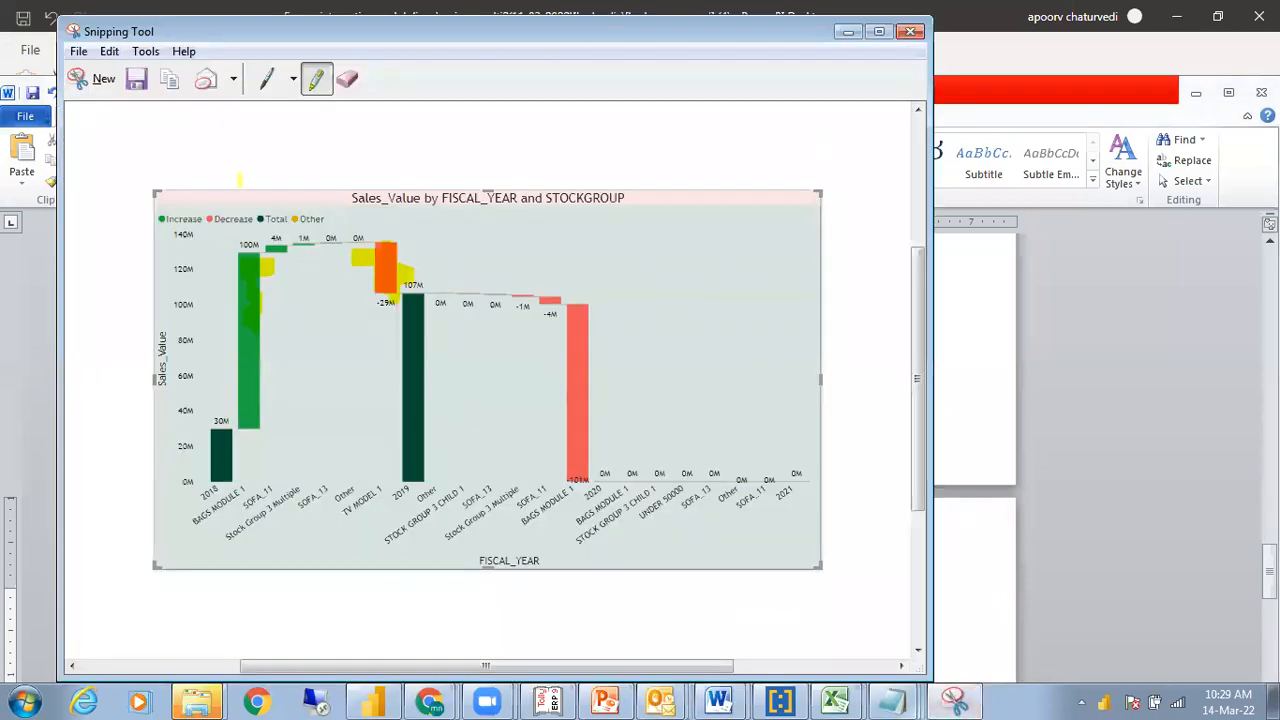
{"action": "left_click", "coordinate": [108, 51]}
{"action": "left_click", "coordinate": [125, 71]}
{"action": "mouse_move", "coordinate": [718, 700]}
{"action": "left_click", "coordinate": [640, 657]}
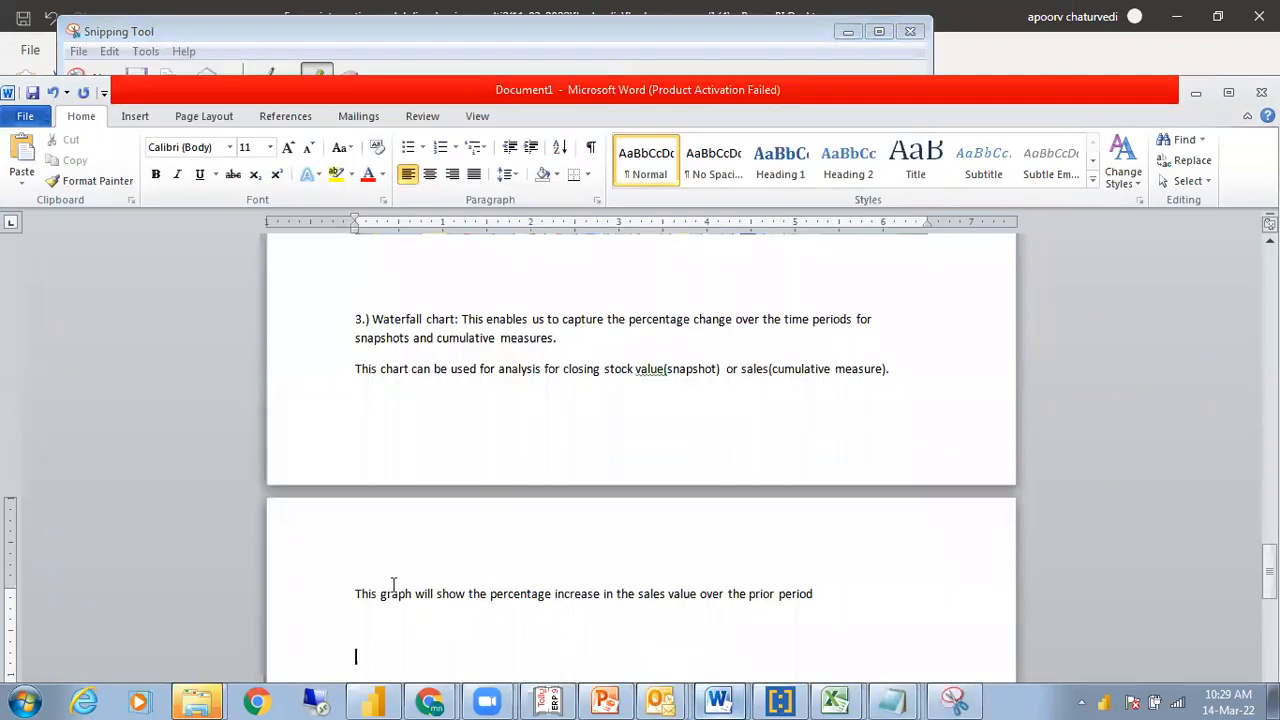
{"action": "right_click", "coordinate": [405, 655]}
{"action": "left_click", "coordinate": [443, 418]}
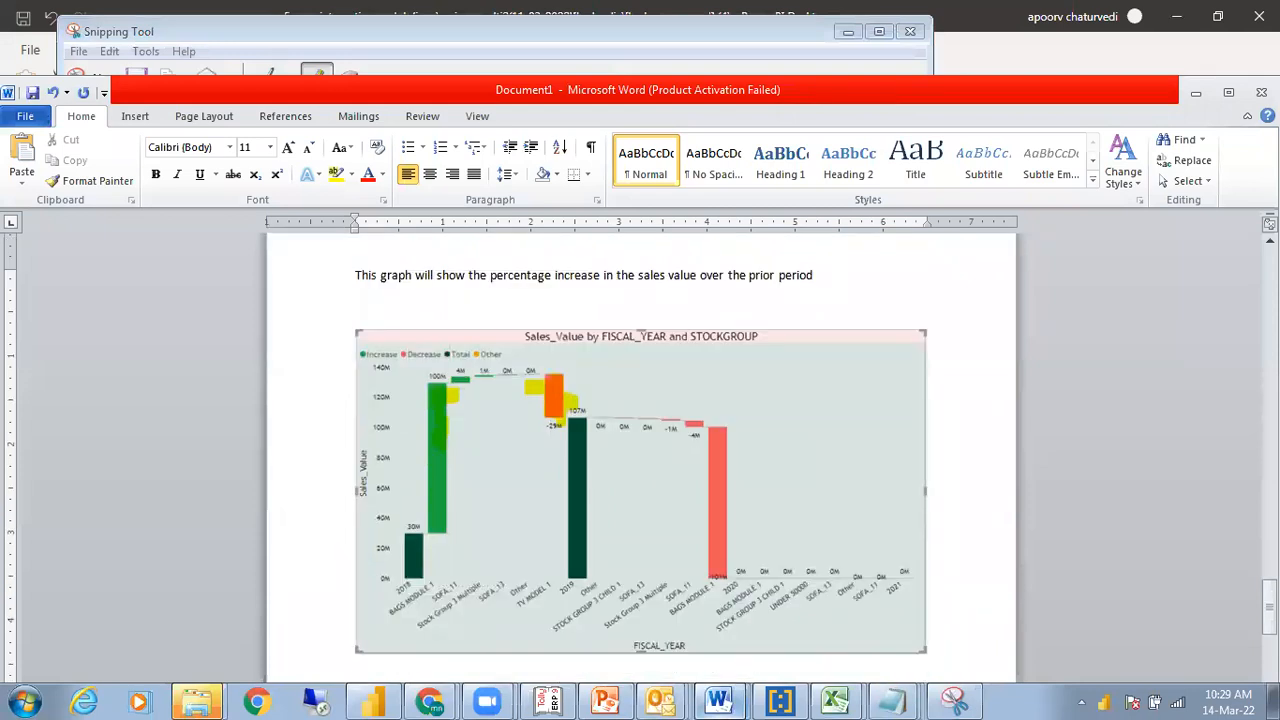
Capture the Power BI waterfall chart together with its field settings in Snipping Tool, and highlight FISCAL_YEAR, STOCKGROUP and Sales_Value
{"action": "left_click", "coordinate": [372, 700]}
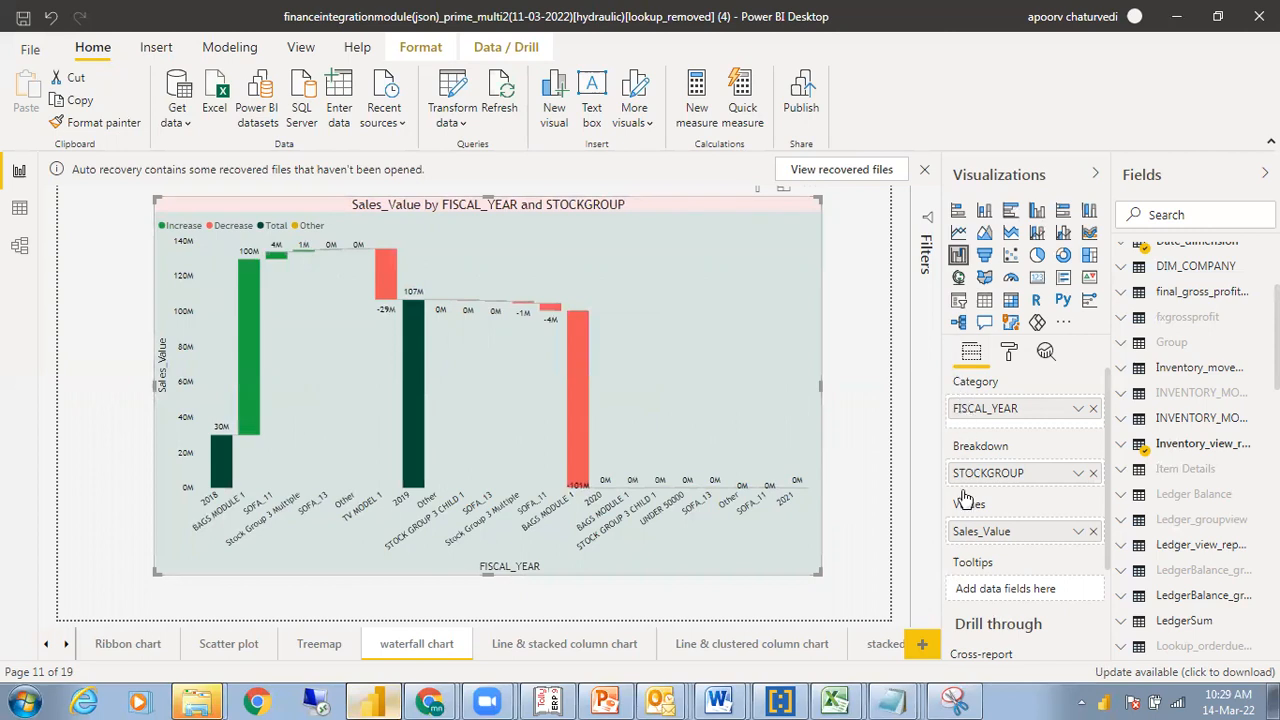
{"action": "left_click", "coordinate": [957, 700]}
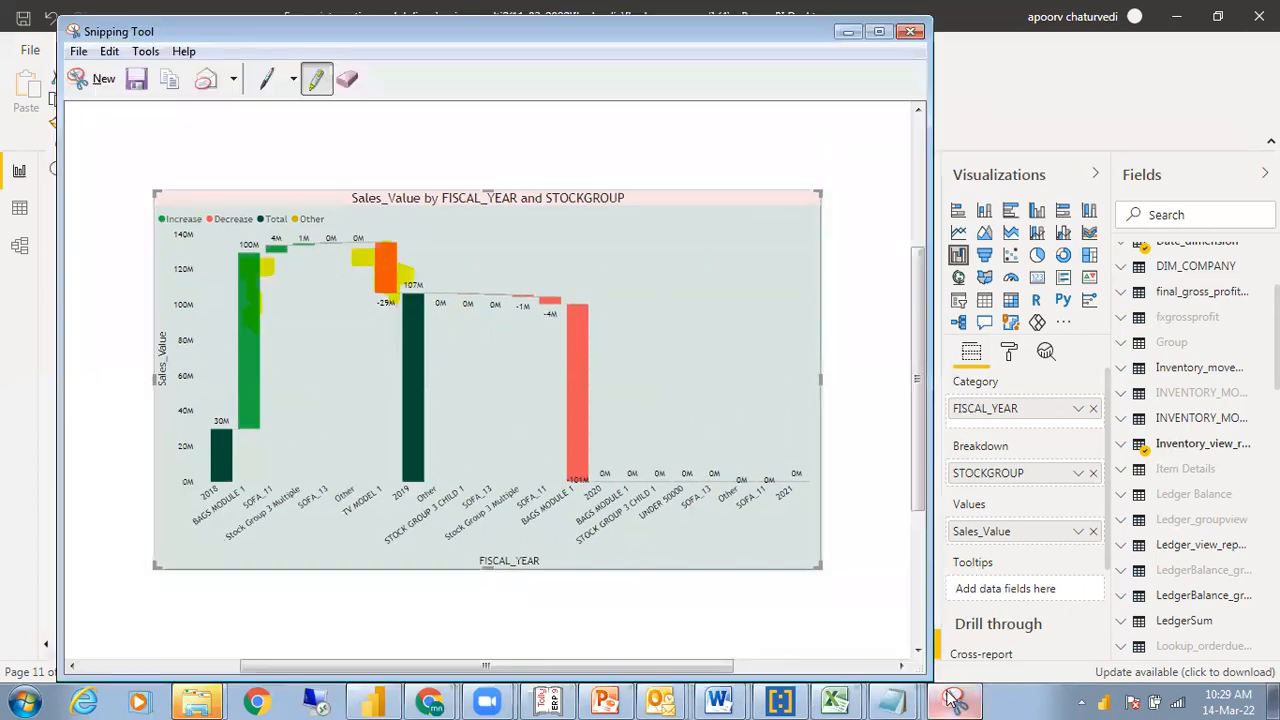
{"action": "left_click", "coordinate": [72, 80]}
{"action": "left_click_drag", "start_coordinate": [137, 180], "coordinate": [1112, 650]}
{"action": "left_click_drag", "start_coordinate": [952, 403], "coordinate": [1028, 403]}
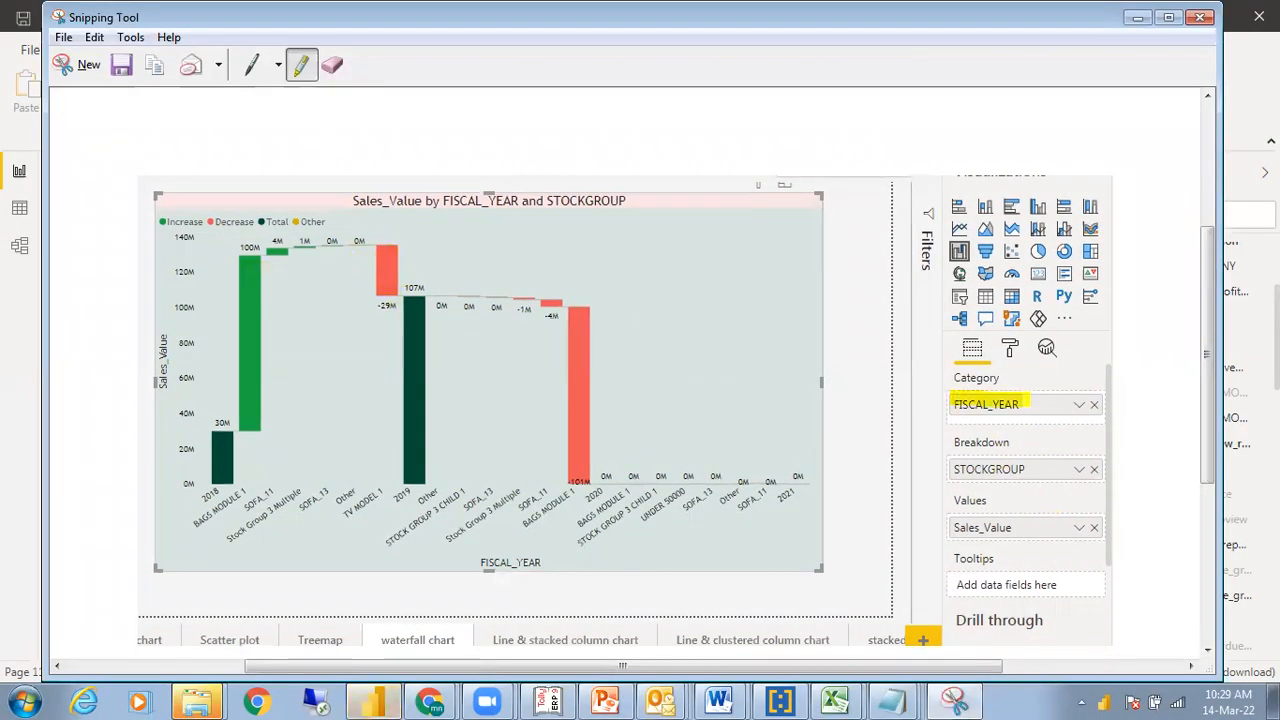
{"action": "left_click_drag", "start_coordinate": [944, 469], "coordinate": [1056, 470]}
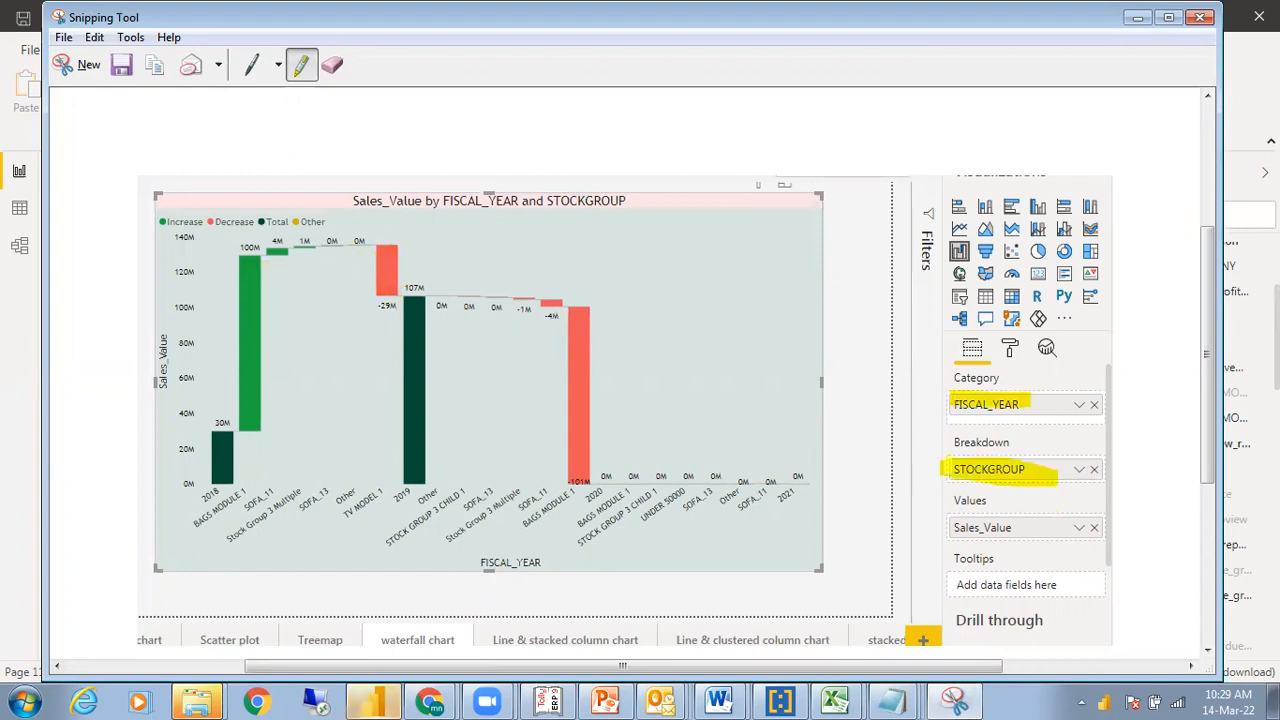
{"action": "left_click_drag", "start_coordinate": [952, 527], "coordinate": [1020, 527]}
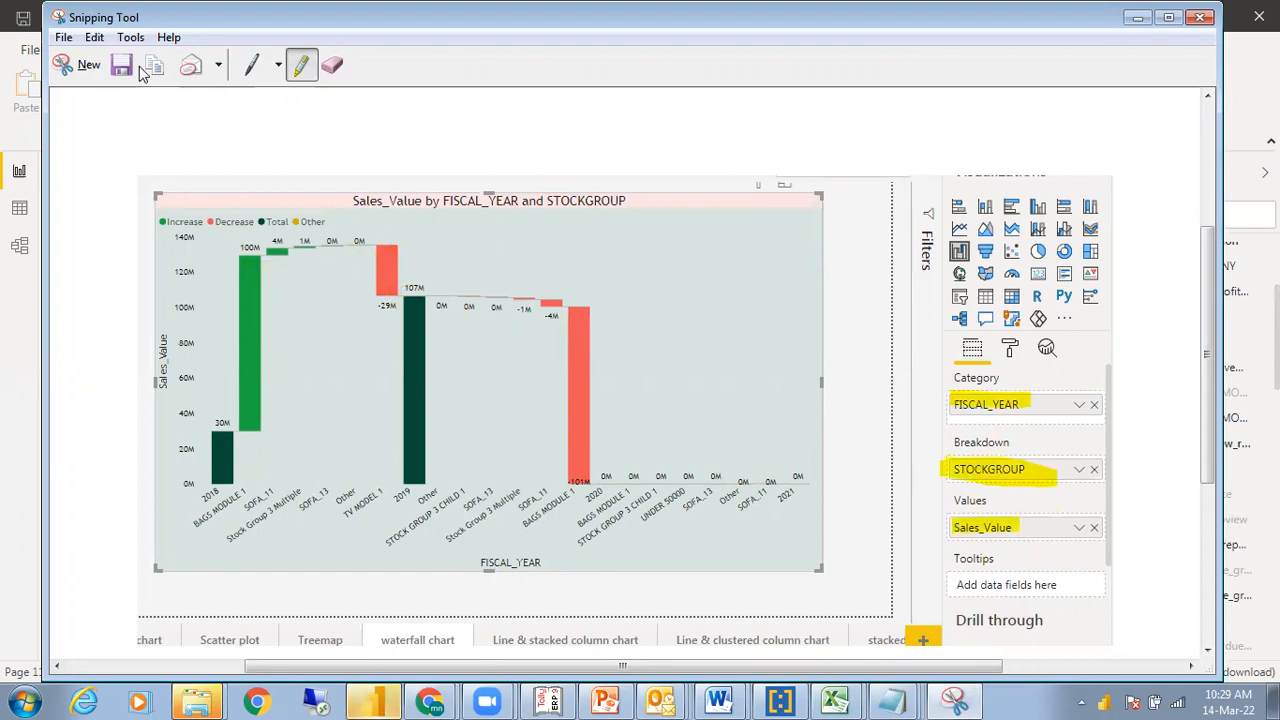
Copy the snip with highlighted fields into Word's Document1 below the first waterfall screenshot, and start item "3.)" on the following page
{"action": "left_click", "coordinate": [94, 37]}
{"action": "left_click", "coordinate": [112, 63]}
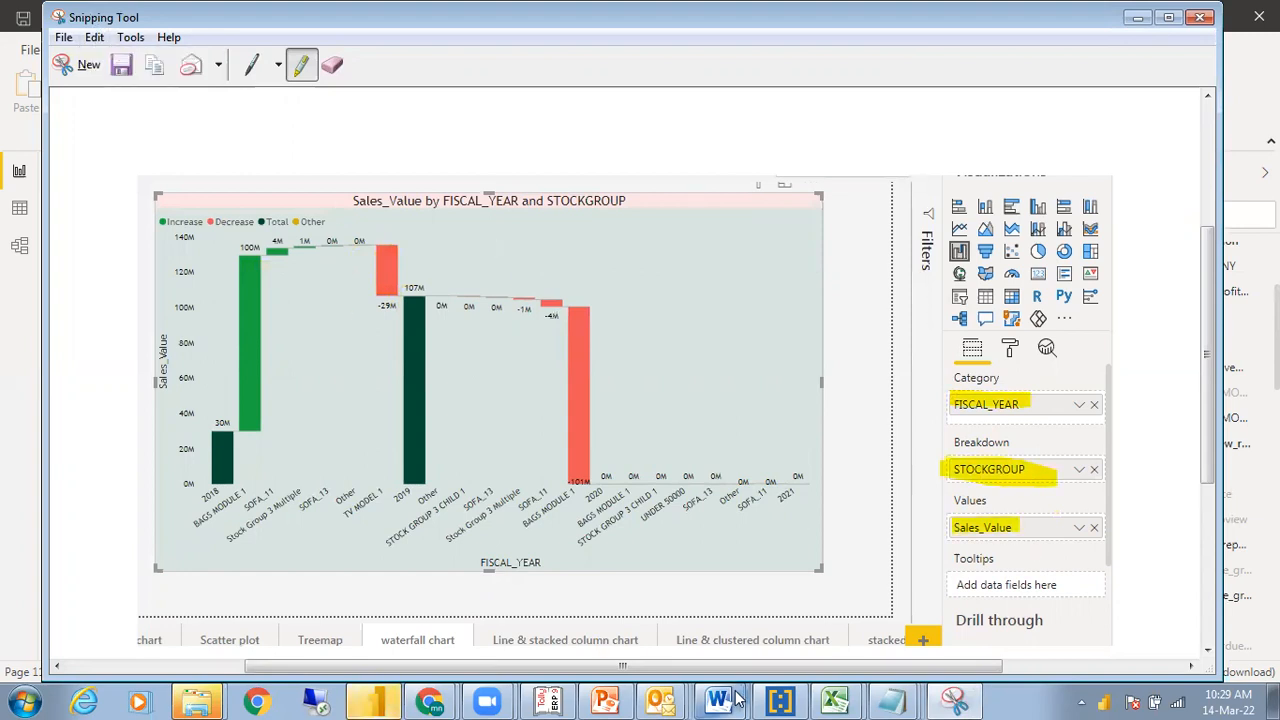
{"action": "left_click", "coordinate": [980, 666]}
{"action": "left_click_drag", "start_coordinate": [1270, 598], "coordinate": [1270, 625]}
{"action": "right_click", "coordinate": [646, 555]}
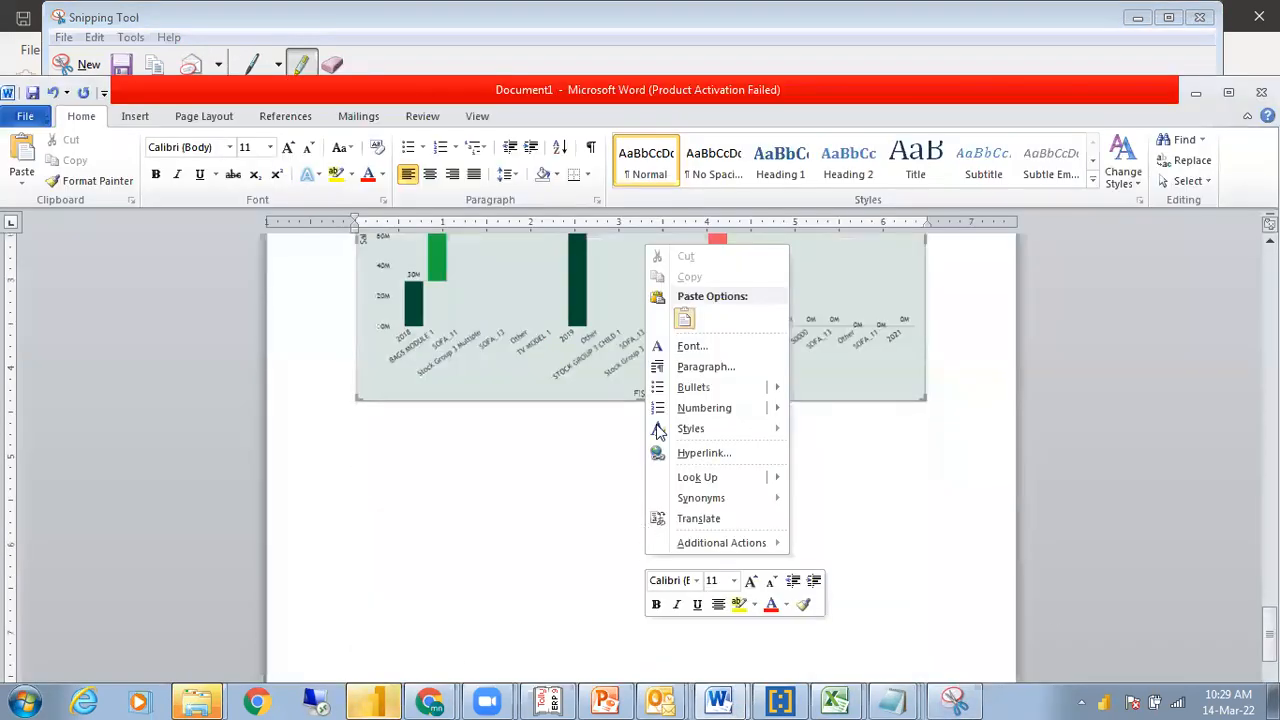
{"action": "left_click", "coordinate": [684, 318]}
{"action": "scroll", "coordinate": [771, 565], "scroll_direction": "down", "scroll_amount": 5}
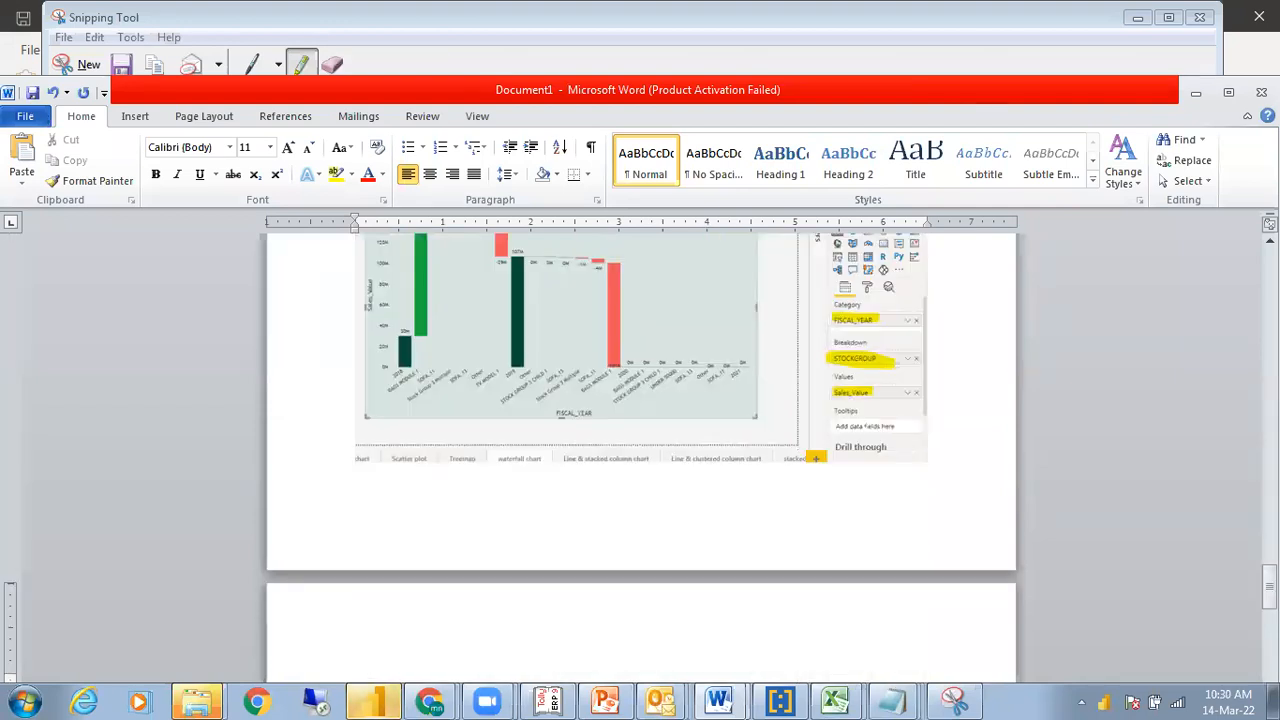
{"action": "left_click_drag", "start_coordinate": [1270, 585], "coordinate": [1270, 600]}
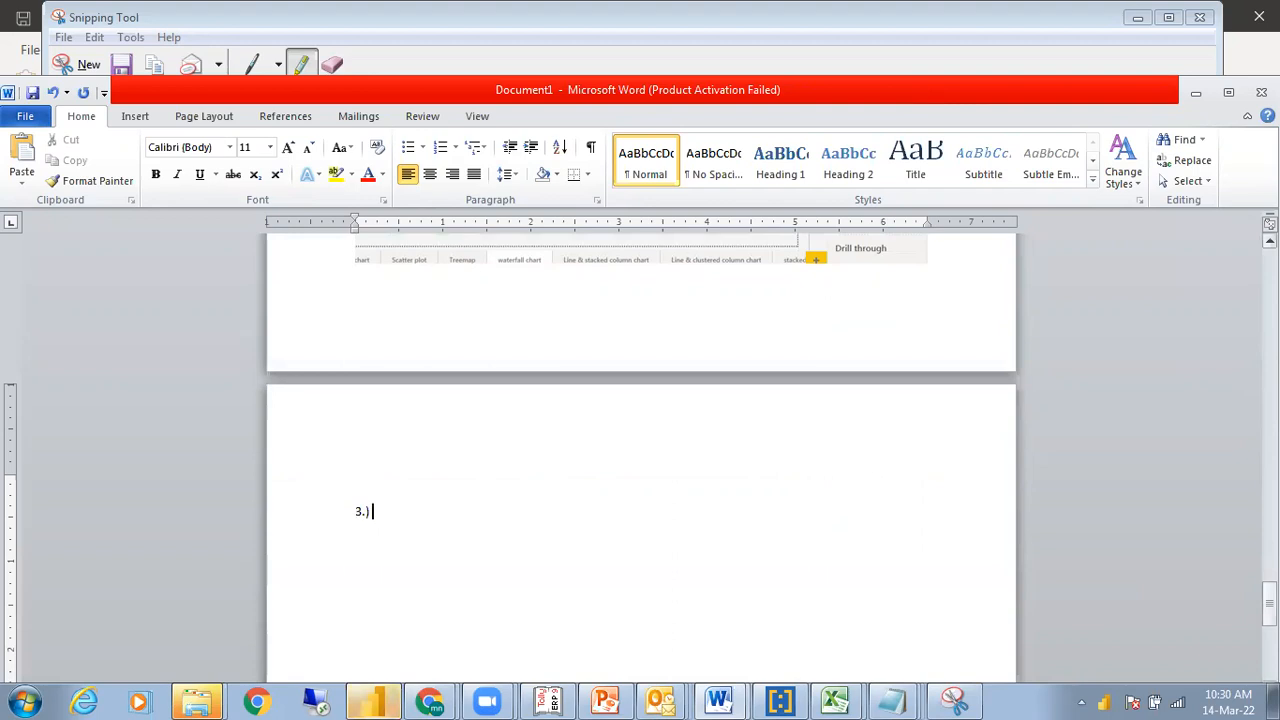
Return to Power BI and look through the line, stacked, donut, gauge and area chart pages, finishing on the Scatter plot page
{"action": "left_click", "coordinate": [380, 700]}
{"action": "left_click", "coordinate": [560, 645]}
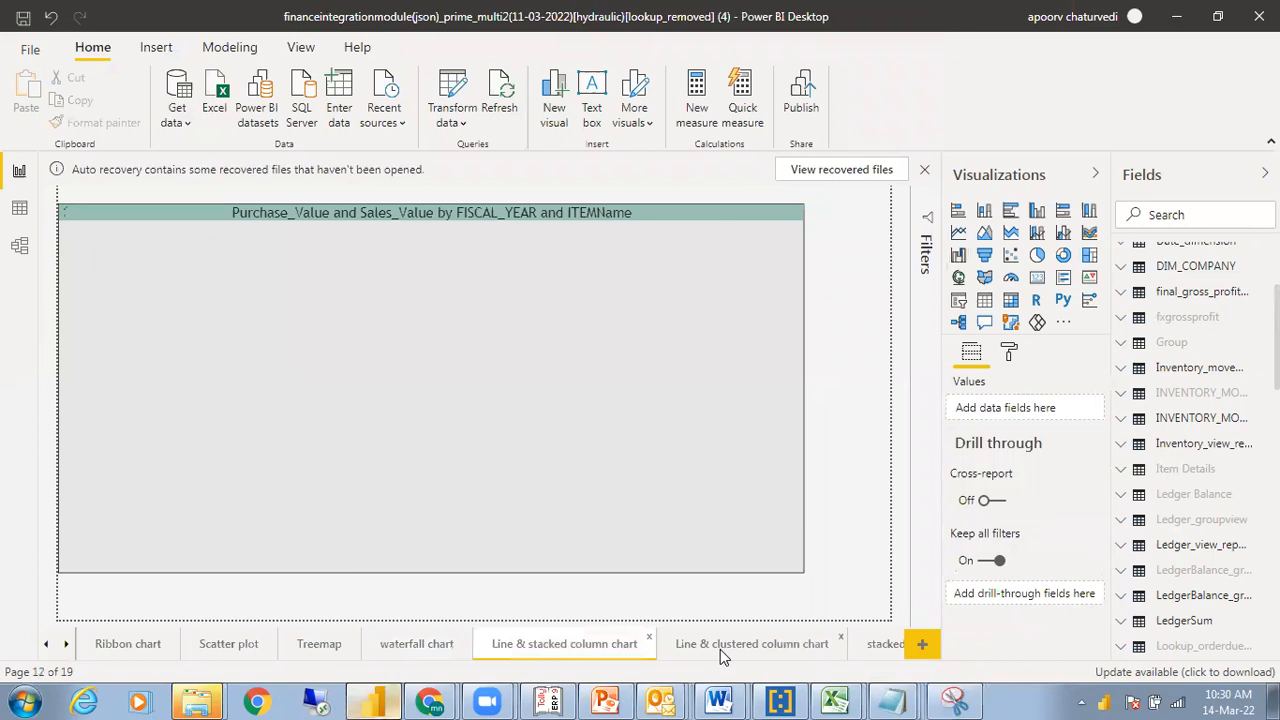
{"action": "left_click", "coordinate": [720, 649]}
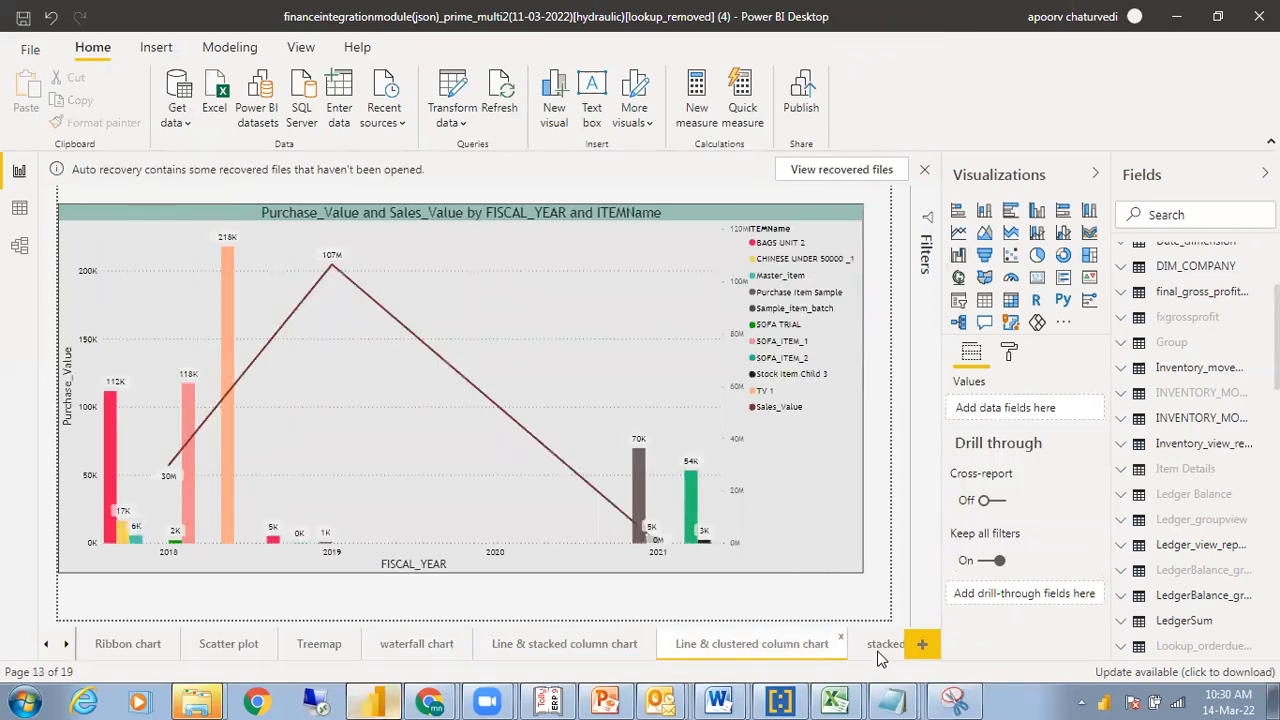
{"action": "left_click", "coordinate": [882, 646]}
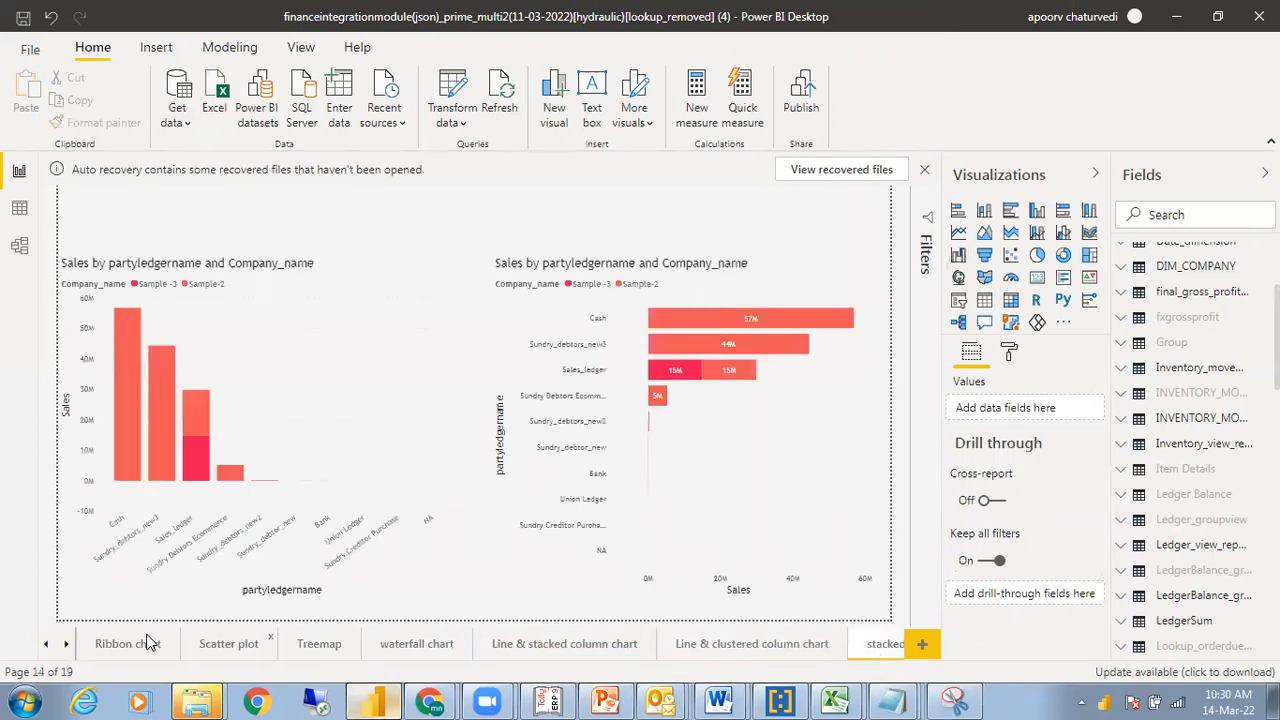
{"action": "left_click", "coordinate": [66, 645]}
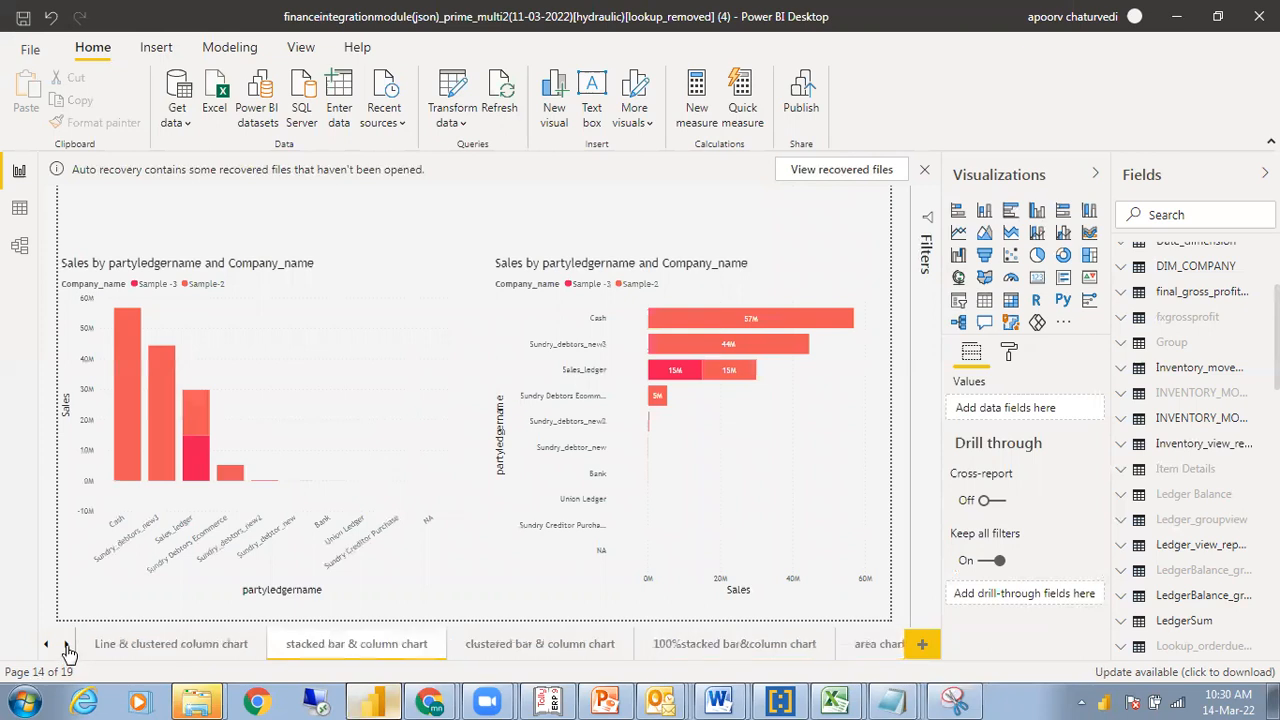
{"action": "left_click", "coordinate": [66, 645]}
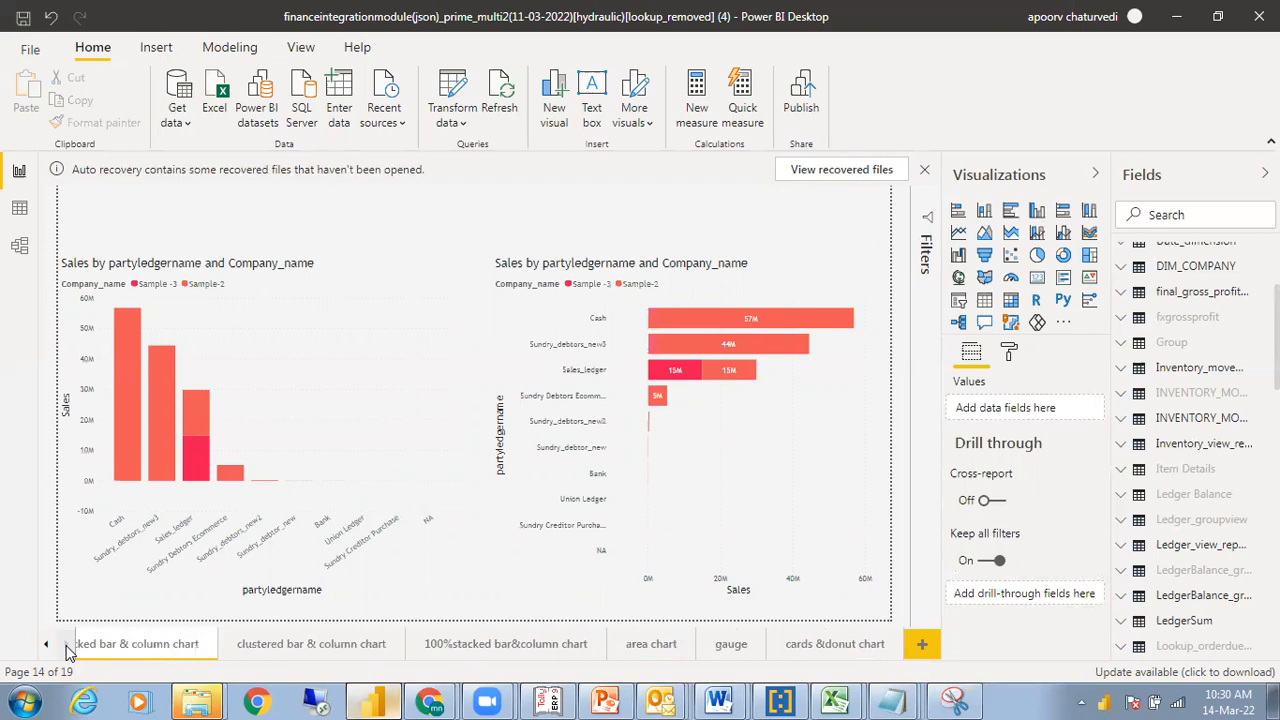
{"action": "left_click", "coordinate": [441, 648]}
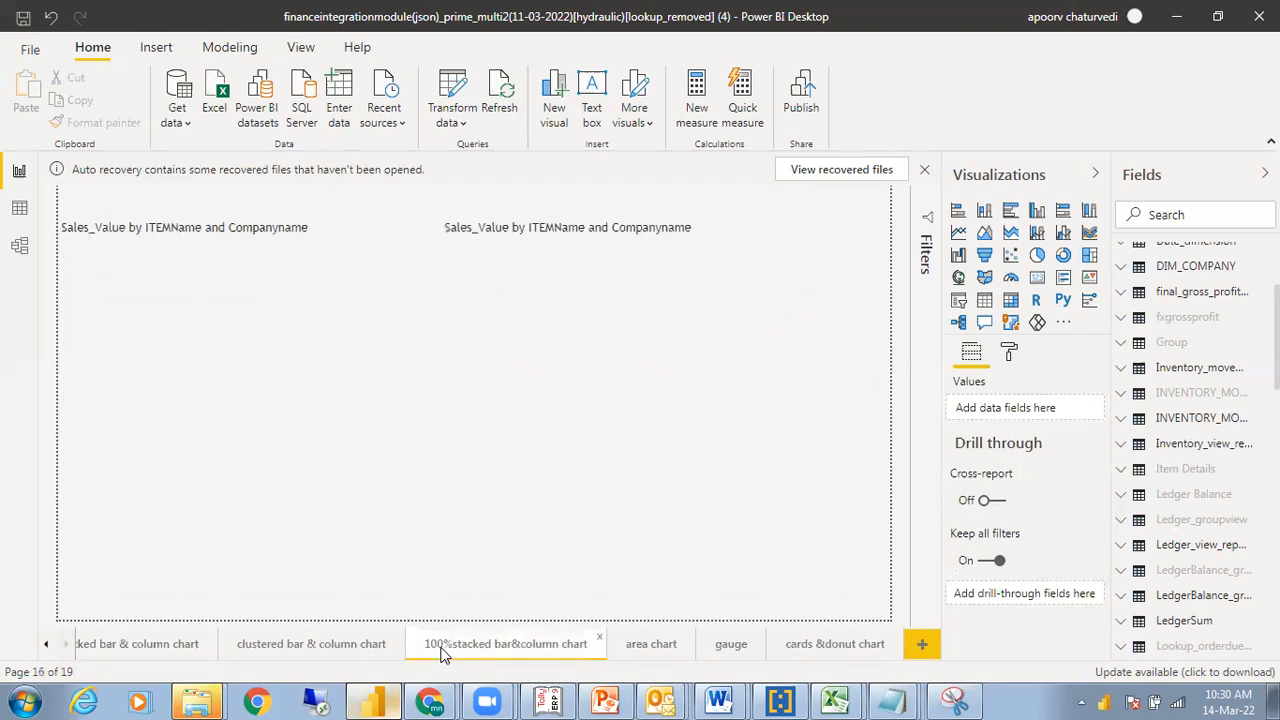
{"action": "left_click", "coordinate": [812, 644]}
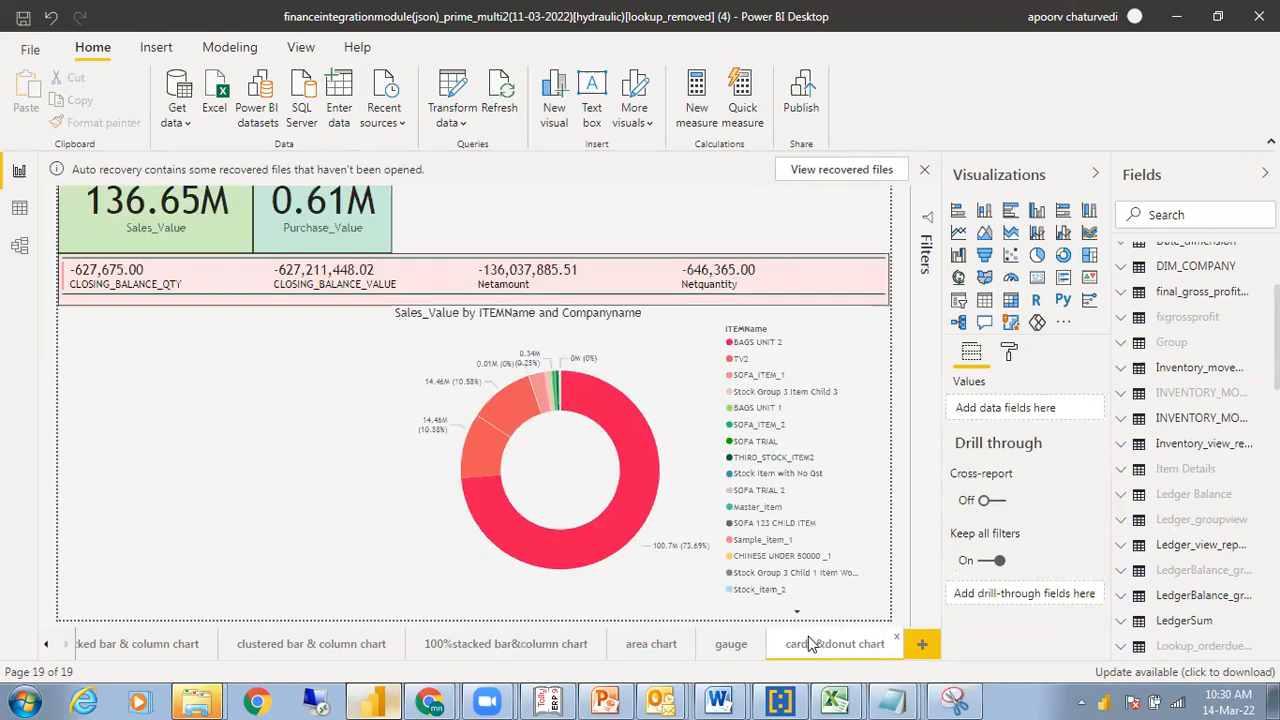
{"action": "left_click", "coordinate": [730, 650]}
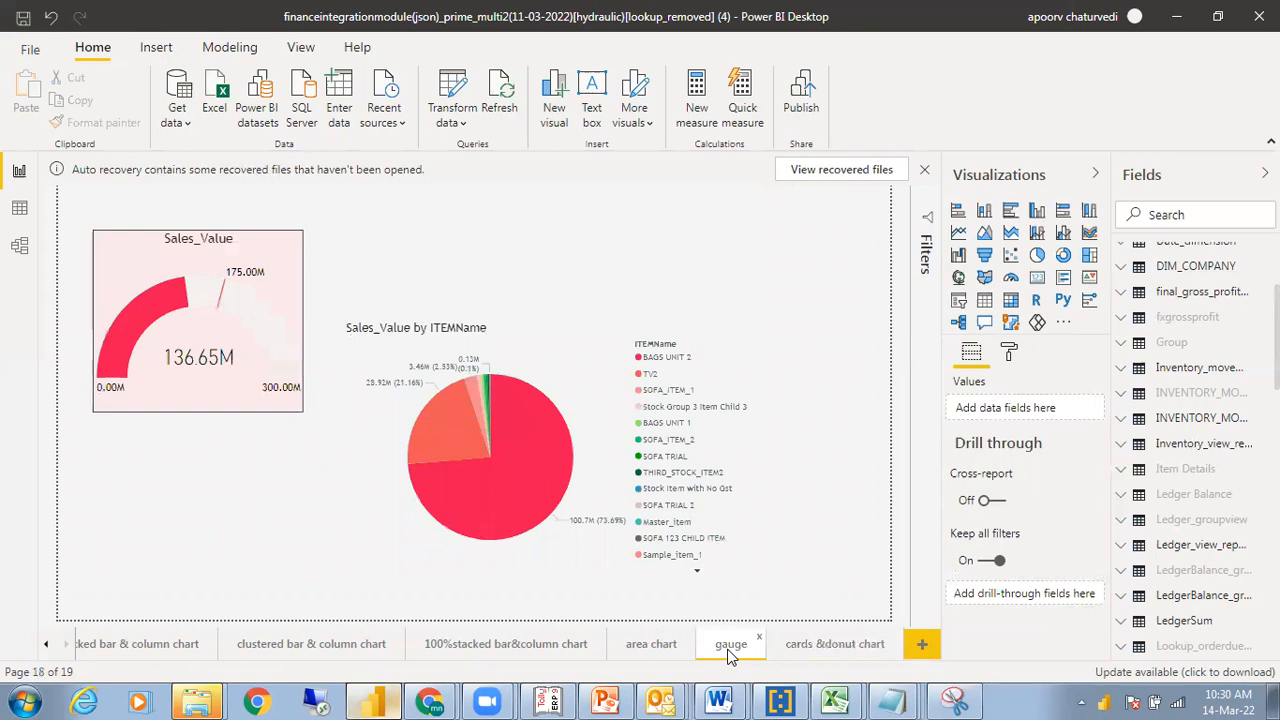
{"action": "left_click", "coordinate": [645, 651]}
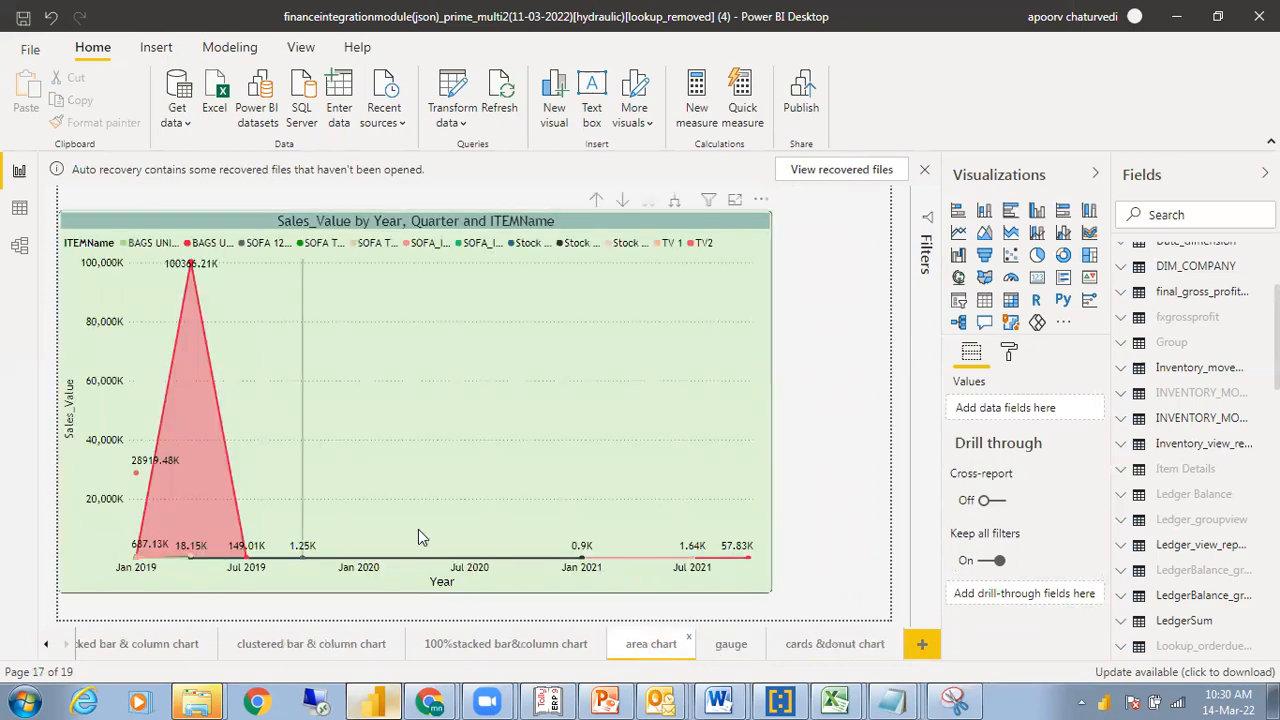
{"action": "left_click", "coordinate": [46, 644]}
{"action": "left_click", "coordinate": [46, 644]}
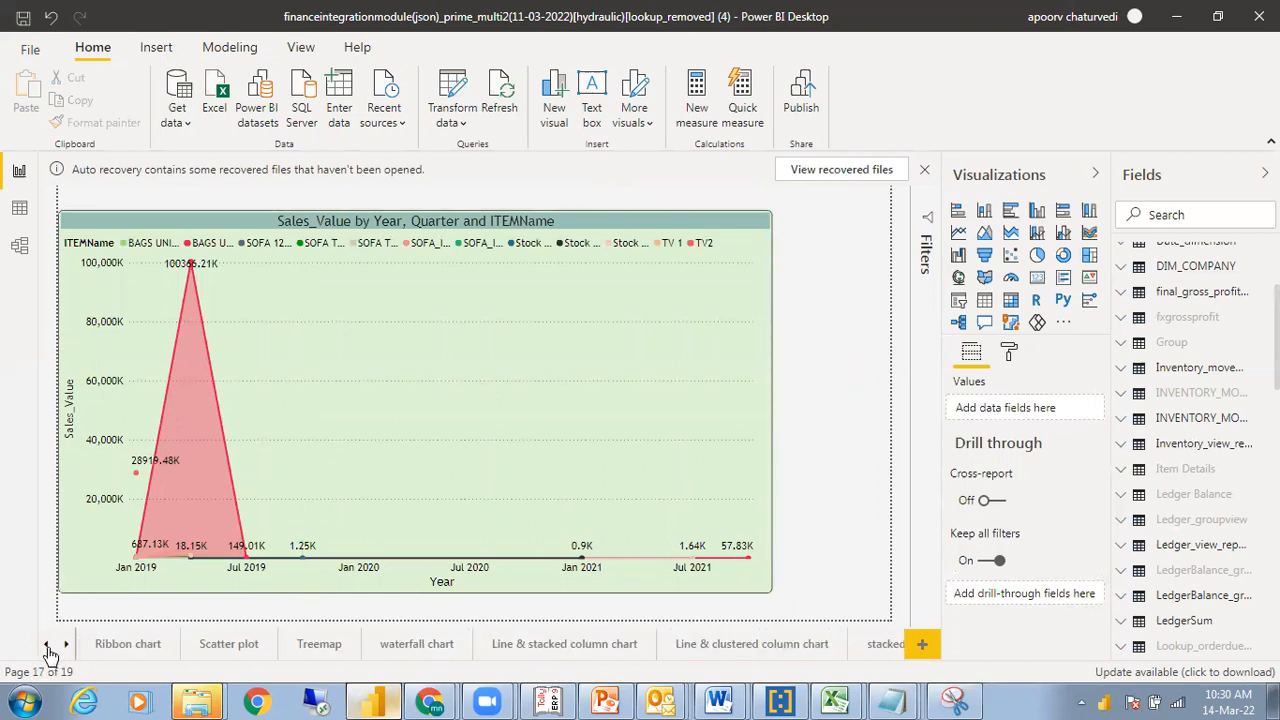
{"action": "left_click", "coordinate": [242, 645]}
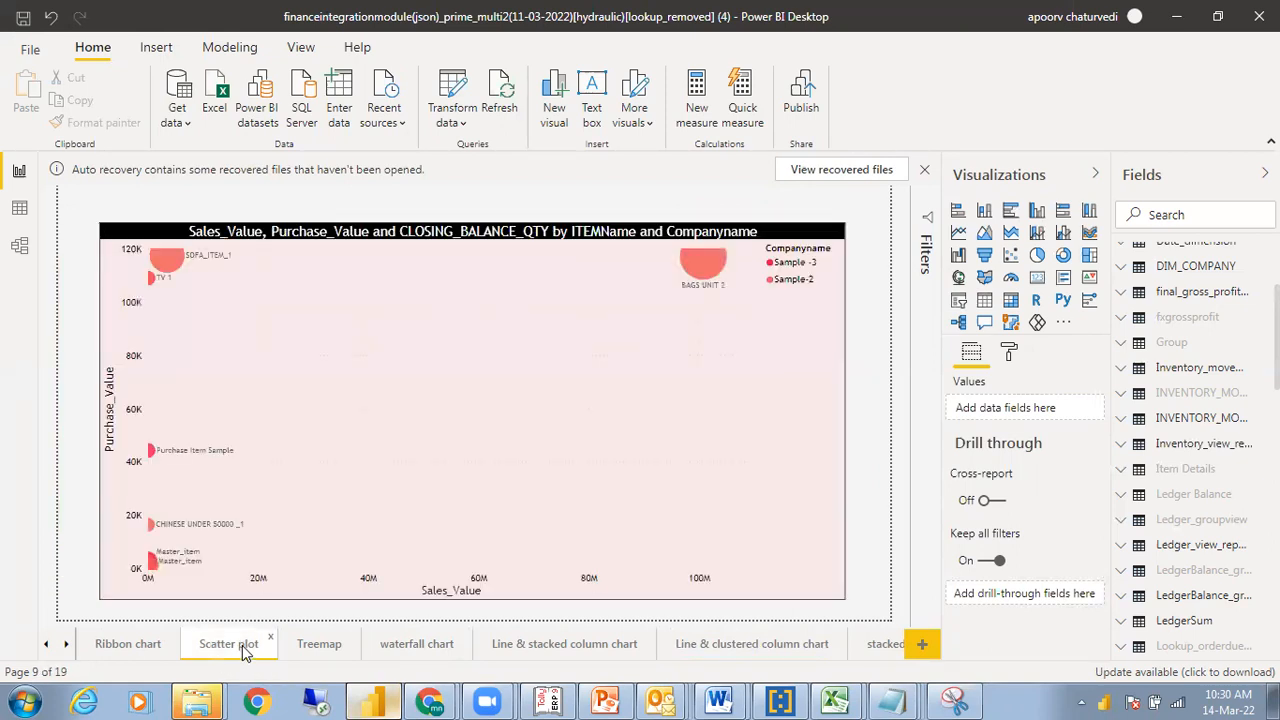
Switch to Word's Document1 and continue item 3.) with "Scatter plot: the scatter plot helps give analysis of multiple measures"
{"action": "mouse_move", "coordinate": [718, 700]}
{"action": "left_click", "coordinate": [686, 660]}
{"action": "type", "text": "Sc"}
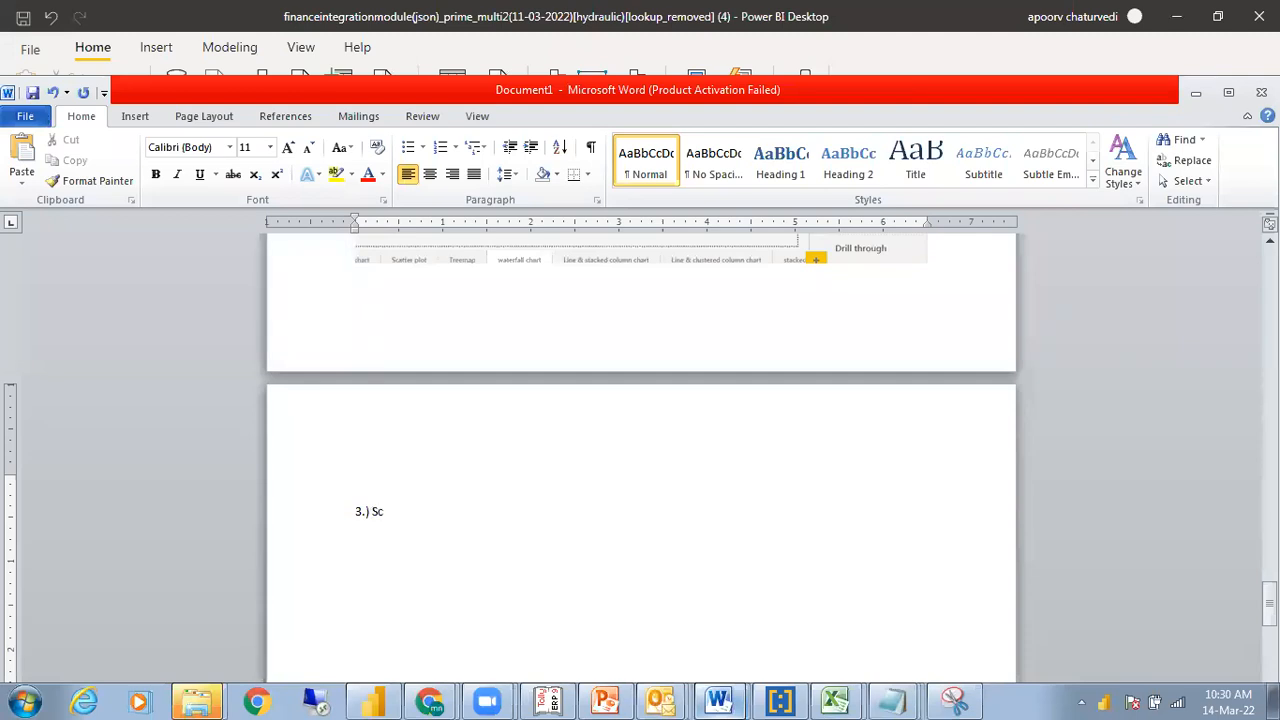
{"action": "type", "text": "atter plot"}
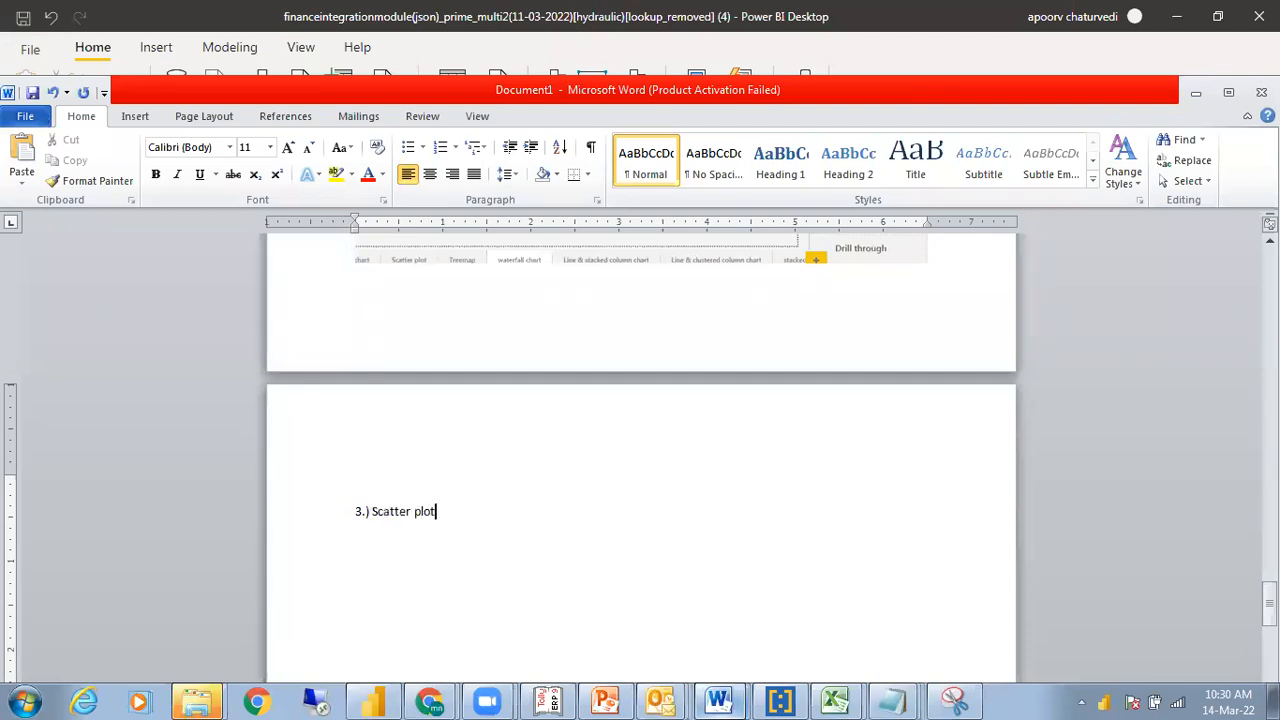
{"action": "type", "text": ": the scatter plot helps "}
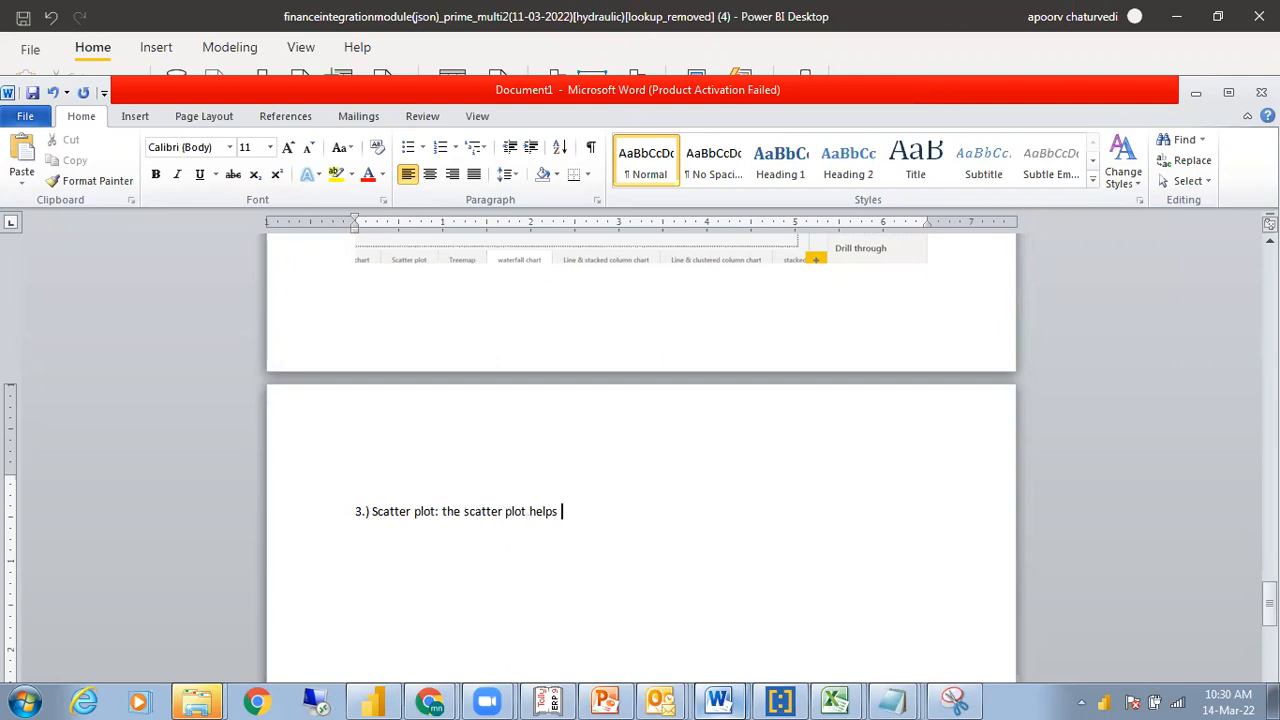
{"action": "type", "text": "give"}
{"action": "type", "text": "analysis of multiple  measures"}
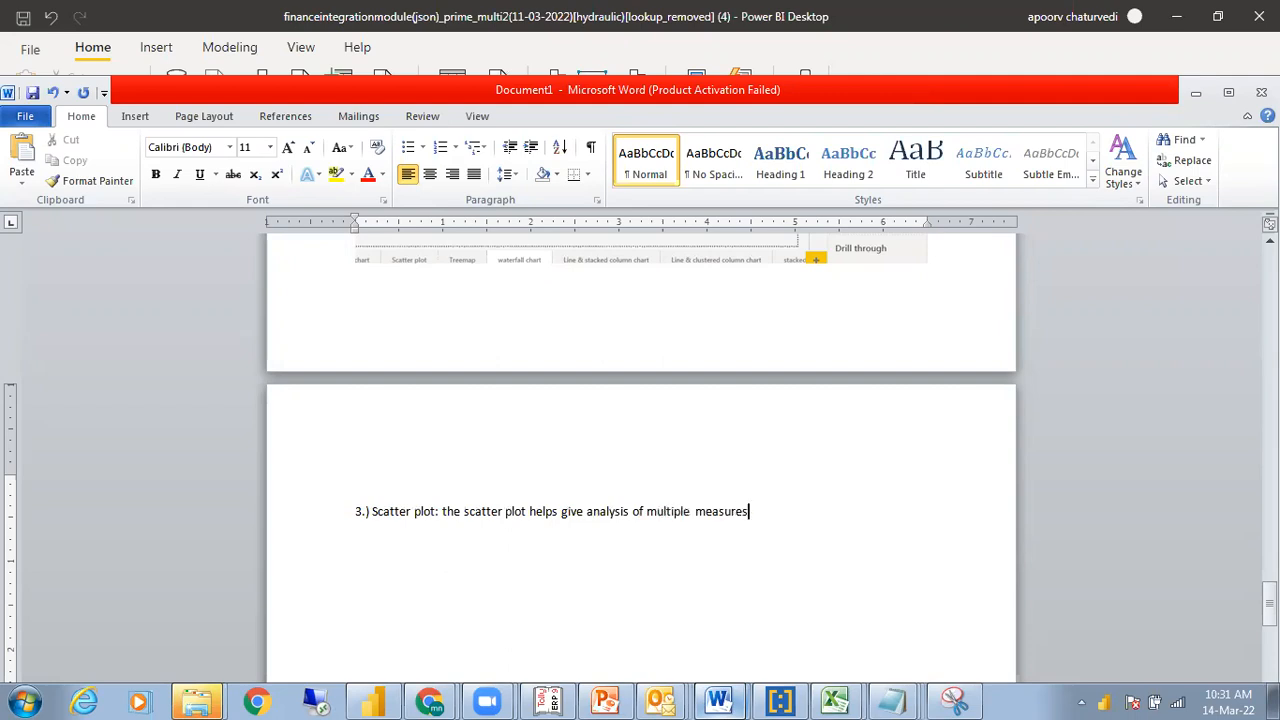
Finish the scatter plot sentence with "by twopp dimensions."
{"action": "type", "text": " by "}
{"action": "type", "text": "twopp dim"}
{"action": "type", "text": "esnion"}
{"action": "key", "text": "BackSpace"}
{"action": "key", "text": "BackSpace"}
{"action": "key", "text": "BackSpace"}
{"action": "key", "text": "BackSpace"}
{"action": "key", "text": "BackSpace"}
{"action": "type", "text": "nsioons"}
{"action": "key", "text": "BackSpace"}
{"action": "key", "text": "BackSpace"}
{"action": "key", "text": "BackSpace"}
{"action": "key", "text": "BackSpace"}
{"action": "type", "text": "ons."}
Add the lines "Here the x axis was purchase value", "Y axis was sales value" and "The size of the bubble is the closing stock value"
{"action": "key", "text": "Return"}
{"action": "key", "text": "Return"}
{"action": "type", "text": "Here the x"}
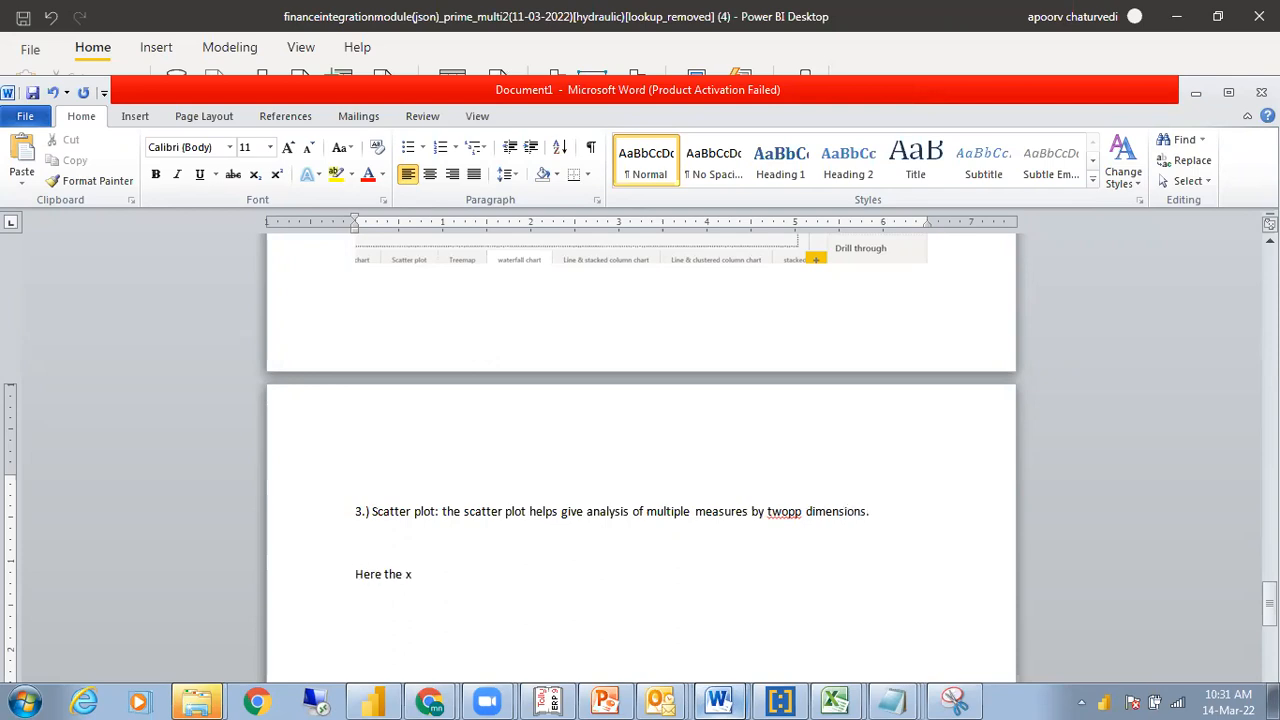
{"action": "type", "text": " axis was purchase valu"}
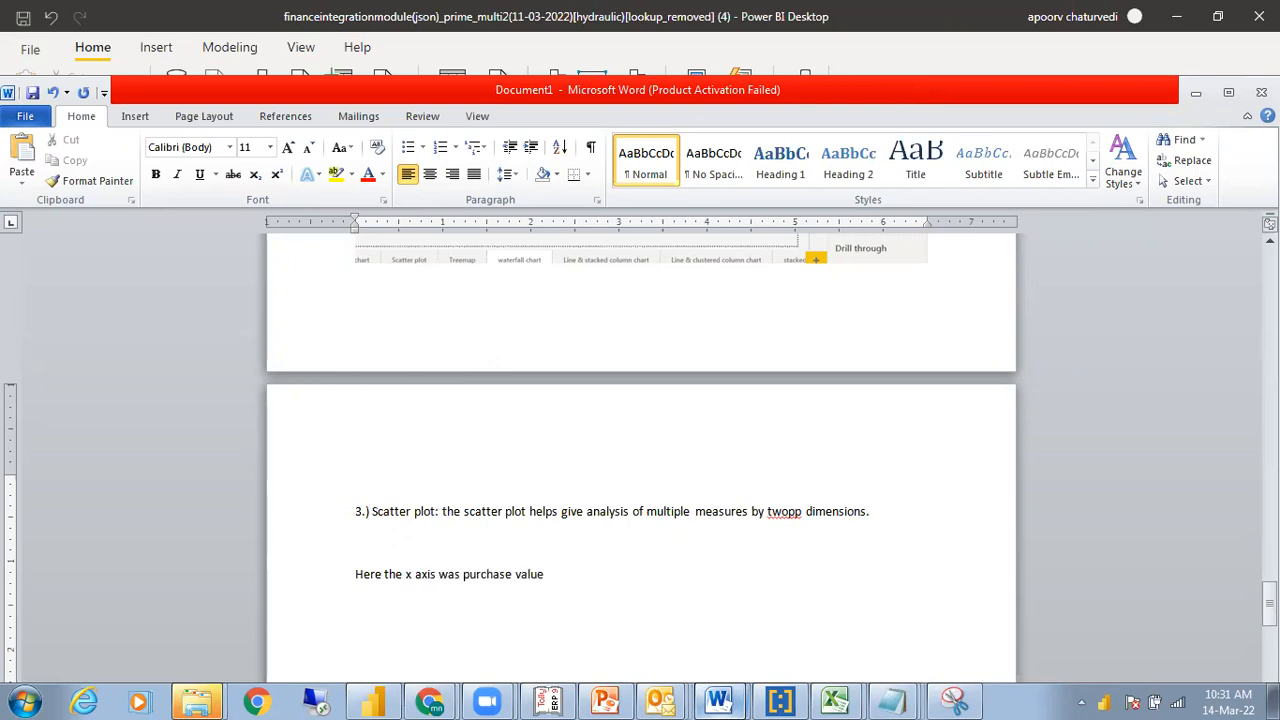
{"action": "type", "text": "e"}
{"action": "key", "text": "Return"}
{"action": "type", "text": "Y axis was sales value The "}
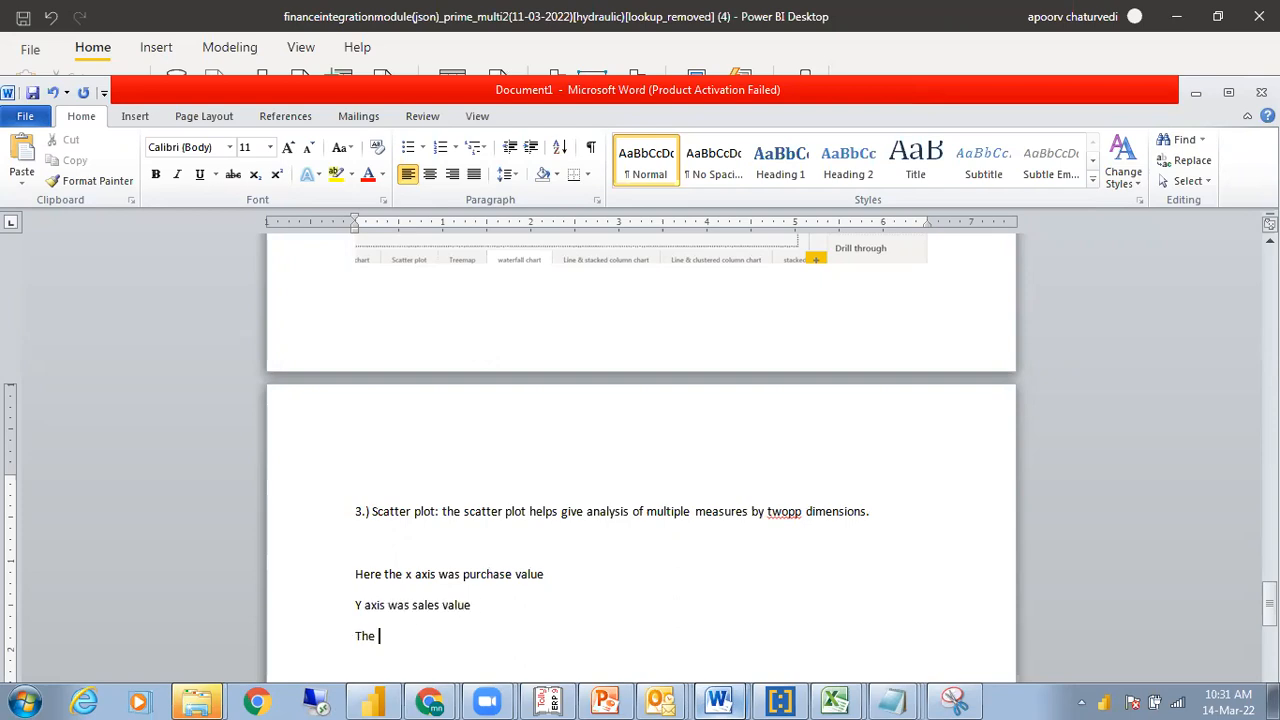
{"action": "type", "text": "size of the bubble is the cl"}
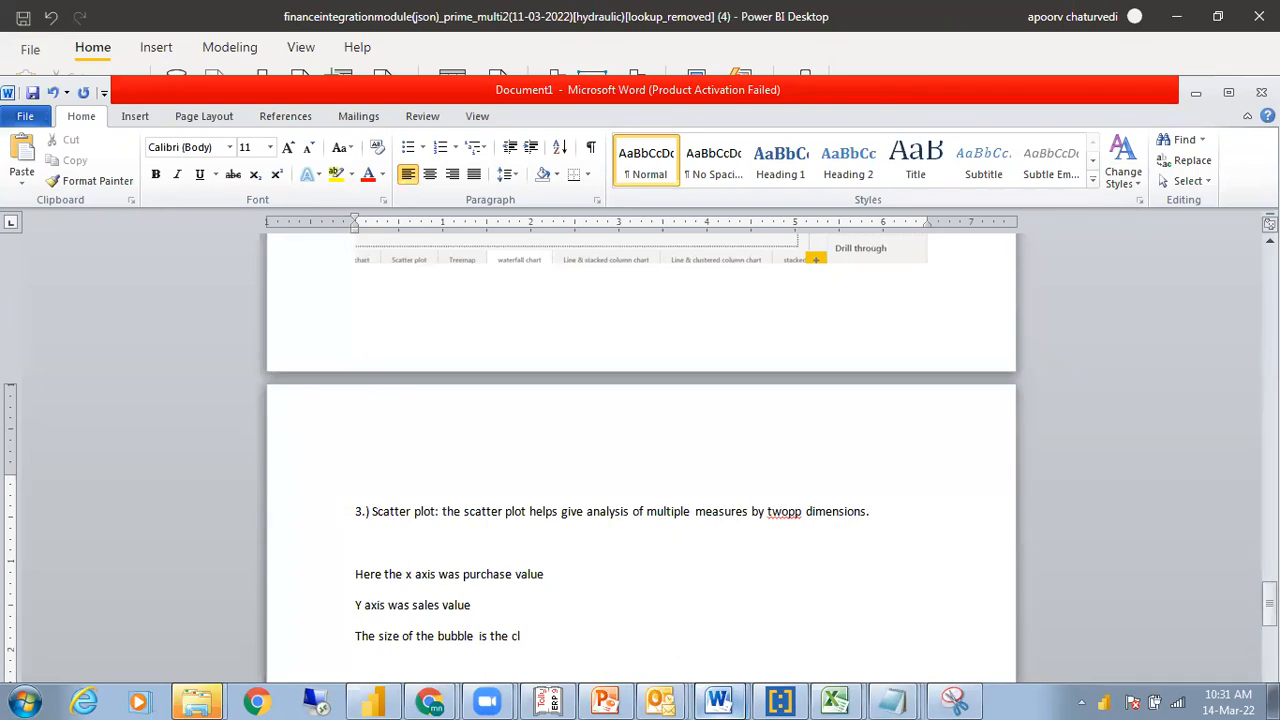
{"action": "type", "text": "osing stock value"}
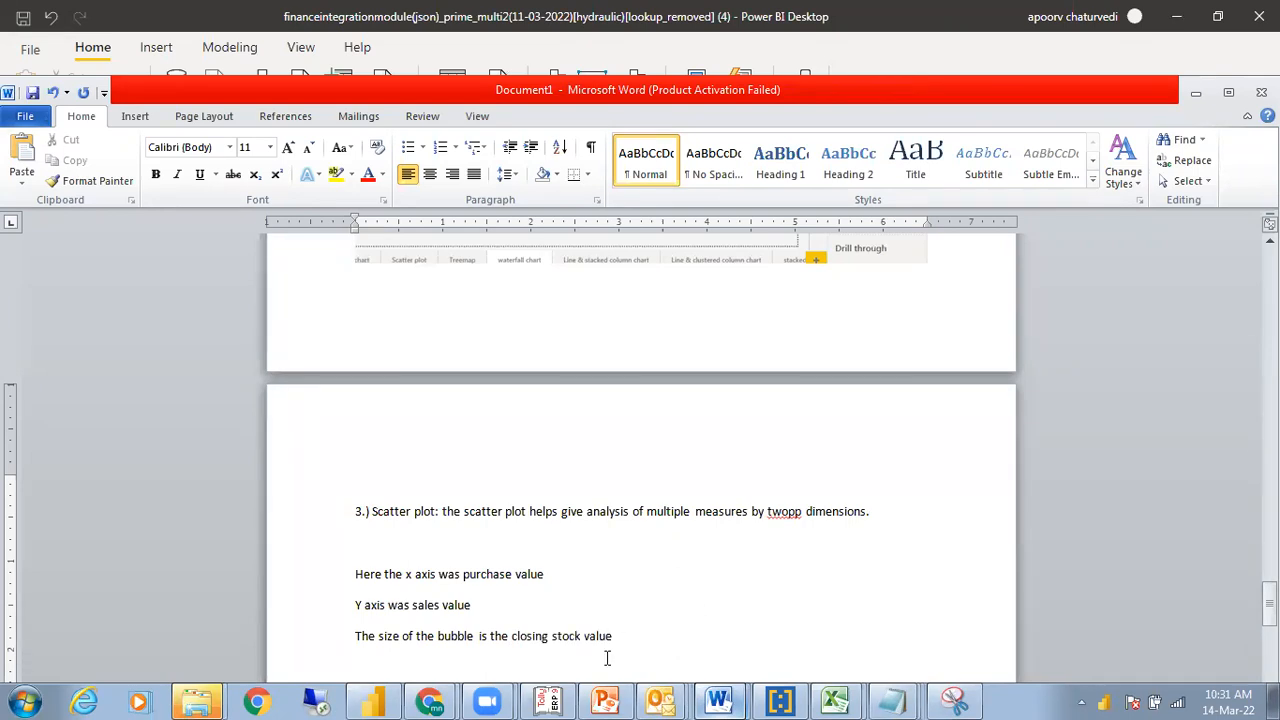
Check the scatter plot's fields in Power BI, and add "We have looked upon the data for multiple companies(sample-2, sample-3)" to Word's Document1
{"action": "left_click", "coordinate": [372, 700]}
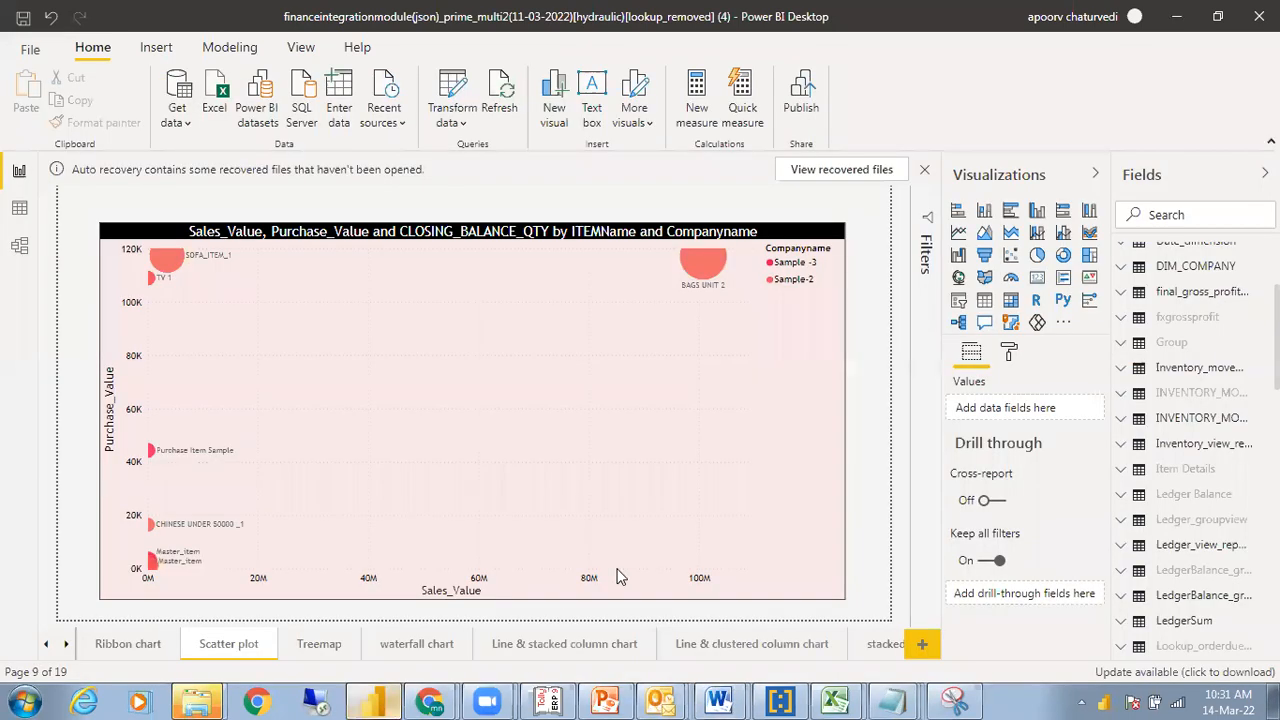
{"action": "left_click", "coordinate": [745, 455]}
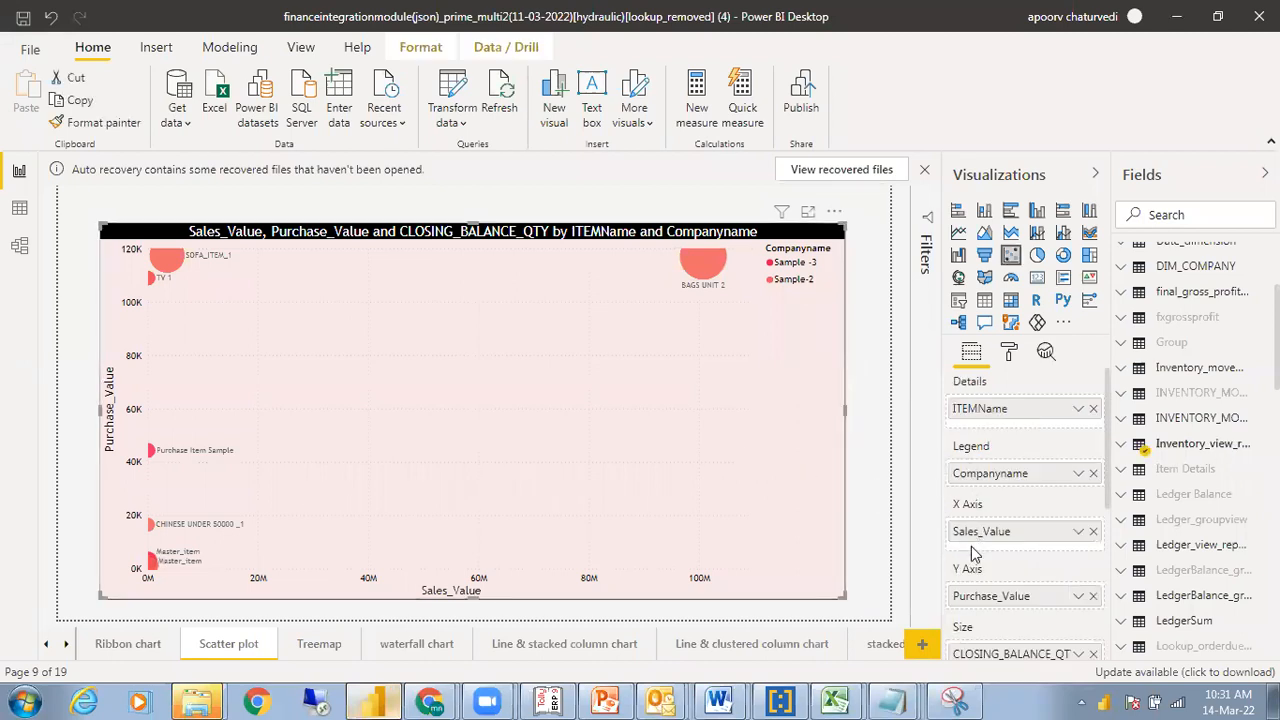
{"action": "mouse_move", "coordinate": [1108, 476]}
{"action": "left_mouse_down"}
{"action": "mouse_move", "coordinate": [1108, 515]}
{"action": "mouse_move", "coordinate": [1108, 455]}
{"action": "left_mouse_up"}
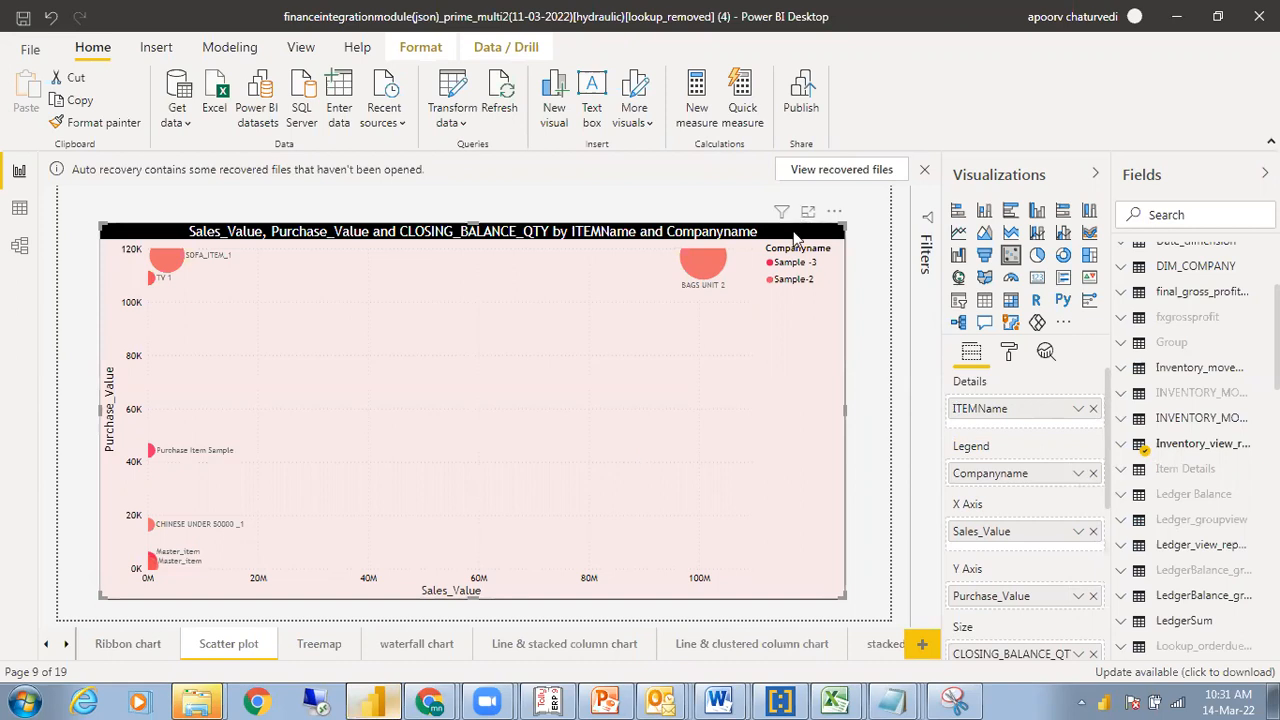
{"action": "mouse_move", "coordinate": [700, 697]}
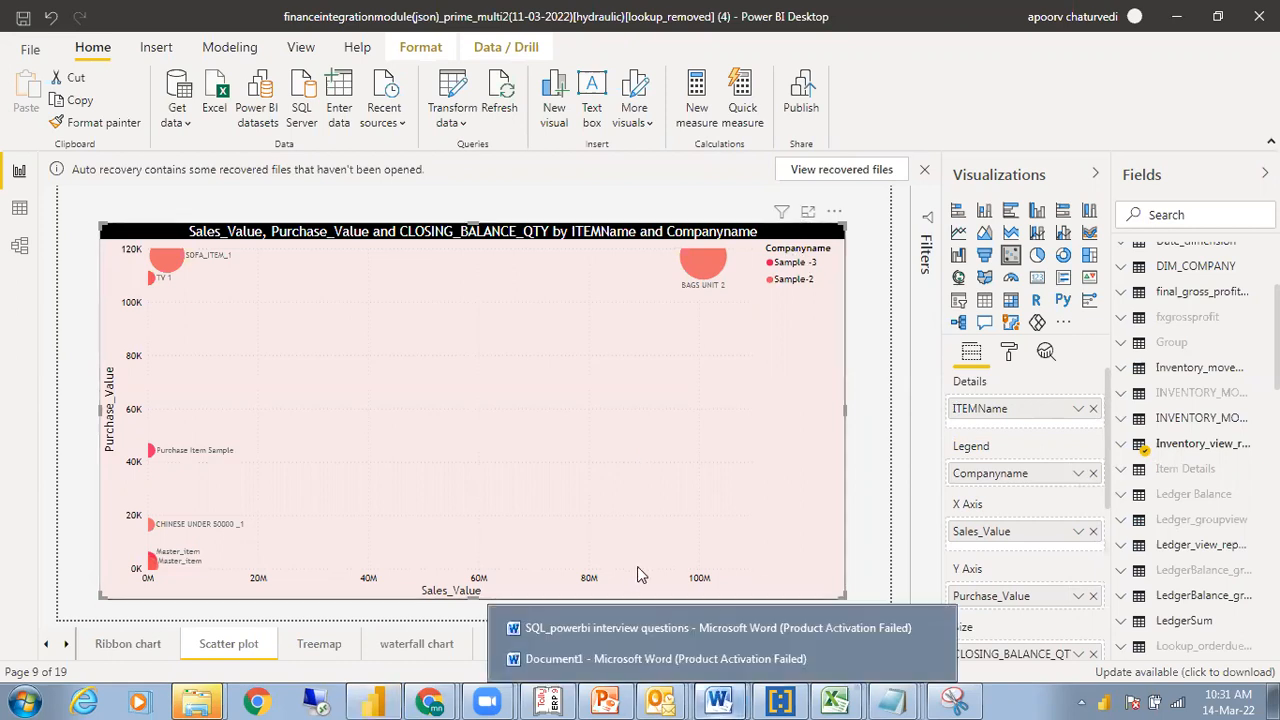
{"action": "left_click", "coordinate": [660, 660]}
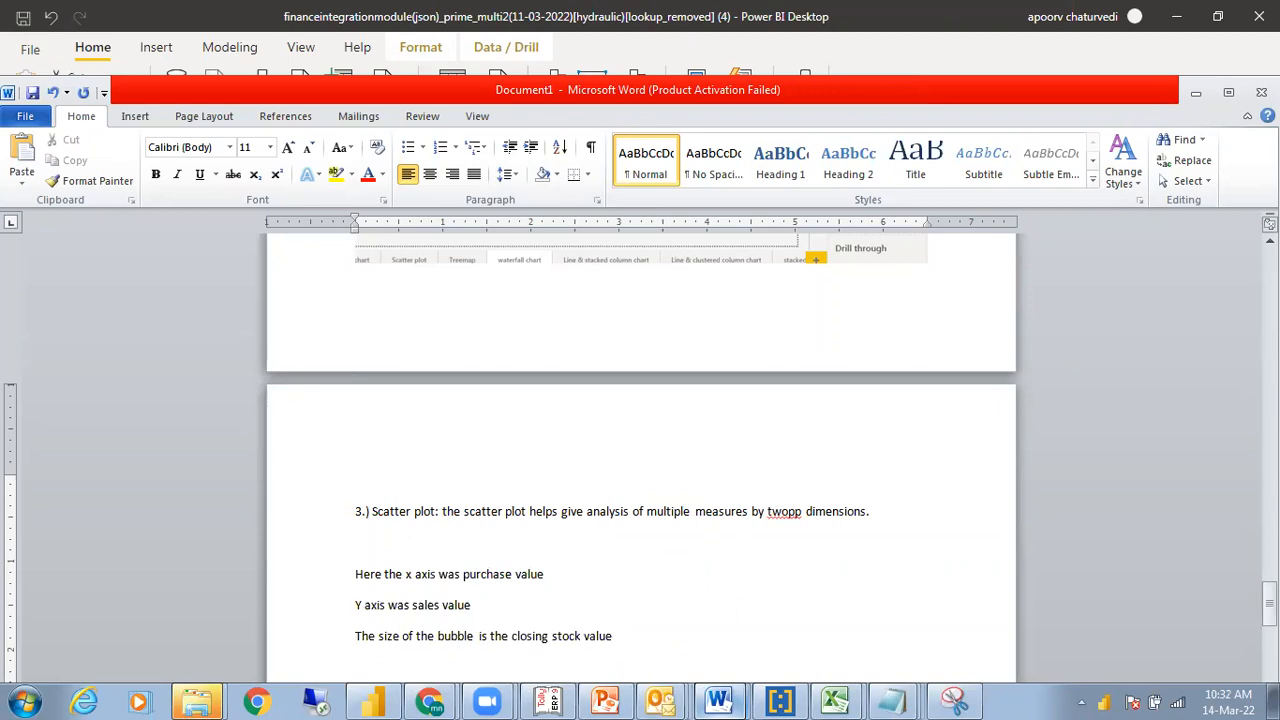
{"action": "left_click_drag", "start_coordinate": [1270, 600], "coordinate": [1270, 606]}
{"action": "key", "text": "BackSpace"}
{"action": "key", "text": "BackSpace"}
{"action": "key", "text": "BackSpace"}
{"action": "type", "text": "e"}
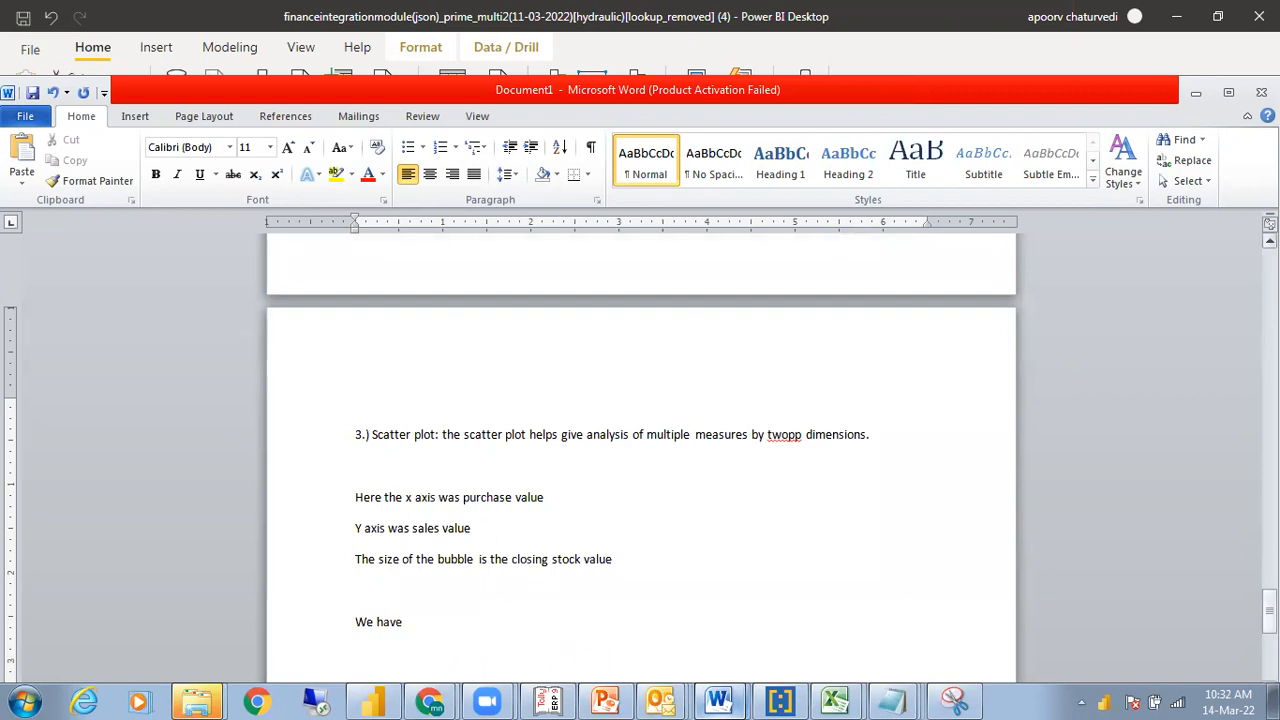
{"action": "type", "text": " looked upon the data for multiple companies"}
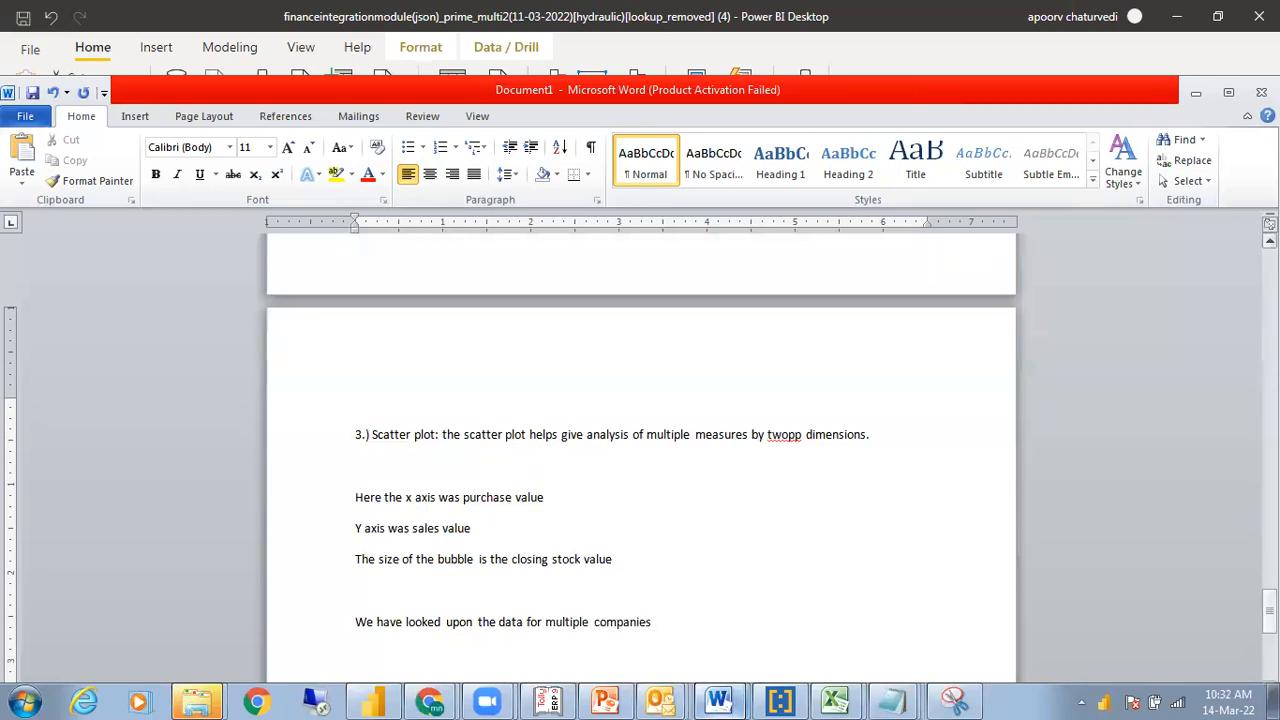
{"action": "type", "text": "(sample-2, sample-3)"}
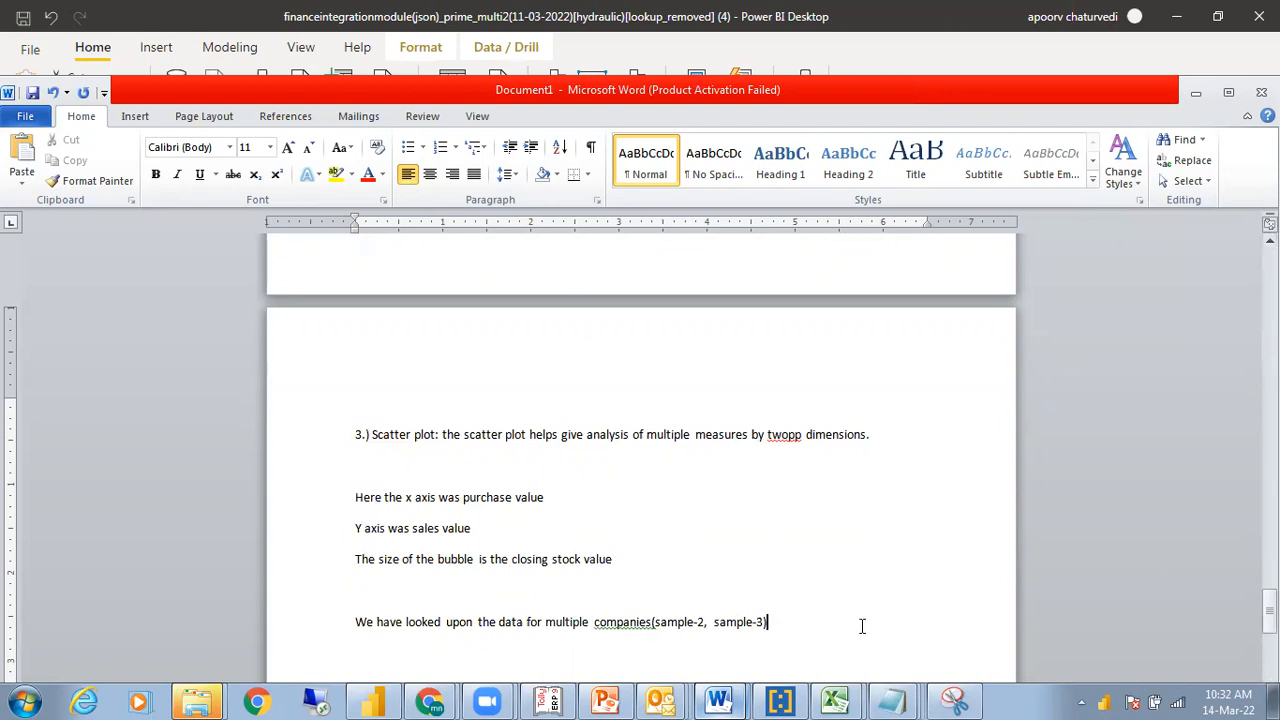
Complete the companies sentence with "across various items(details).", checking the scatter plot's Details field in Power BI
{"action": "type", "text": " for"}
{"action": "key", "text": "BackSpace"}
{"action": "key", "text": "BackSpace"}
{"action": "type", "text": "across various items"}
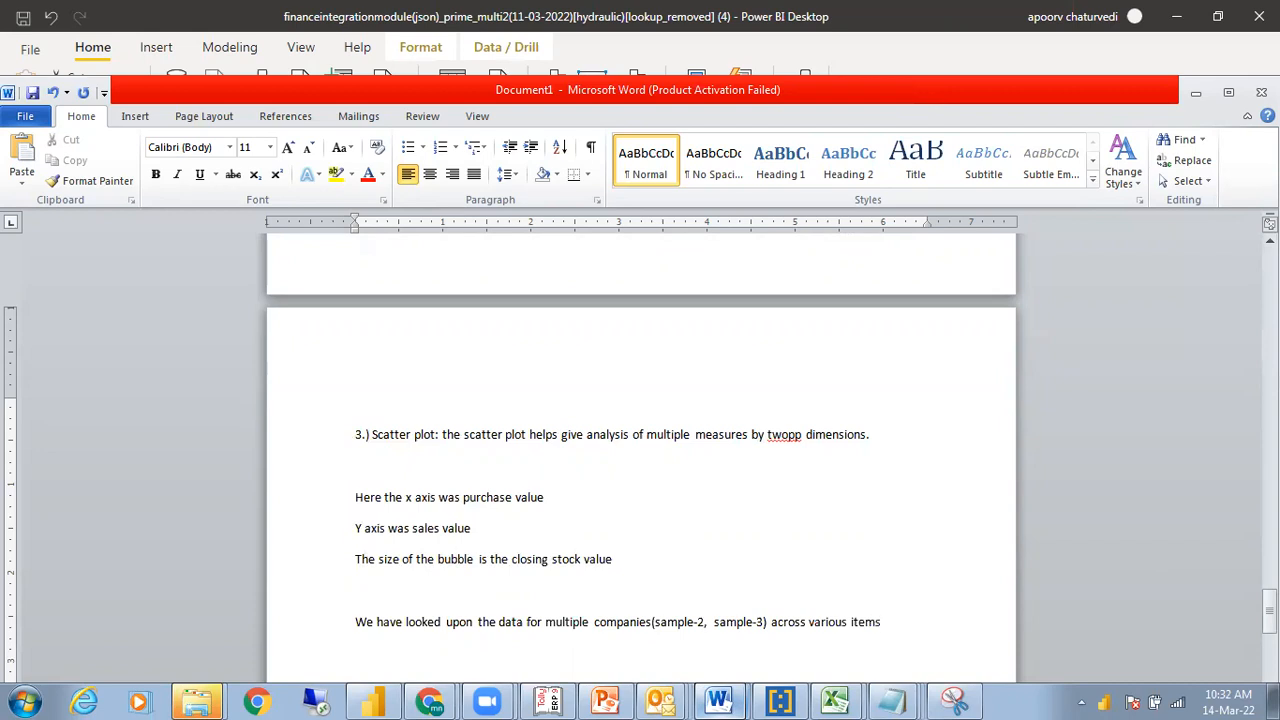
{"action": "key", "text": "Return"}
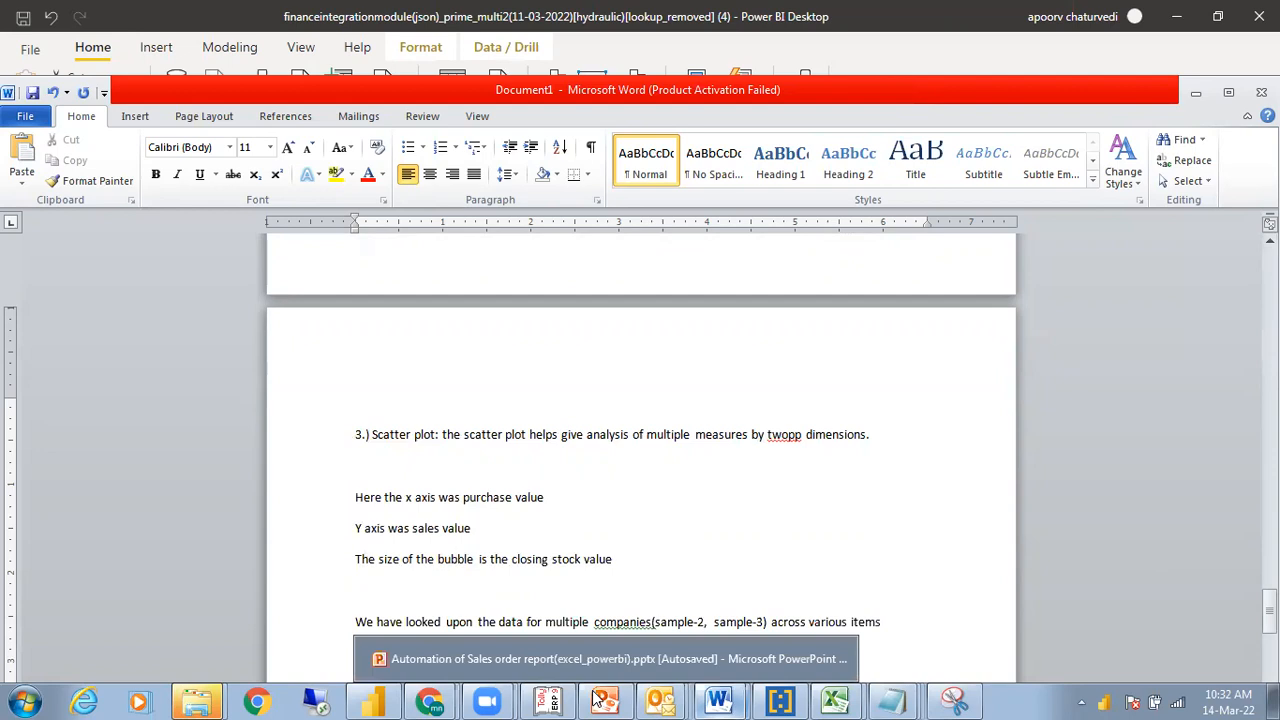
{"action": "left_click", "coordinate": [372, 702]}
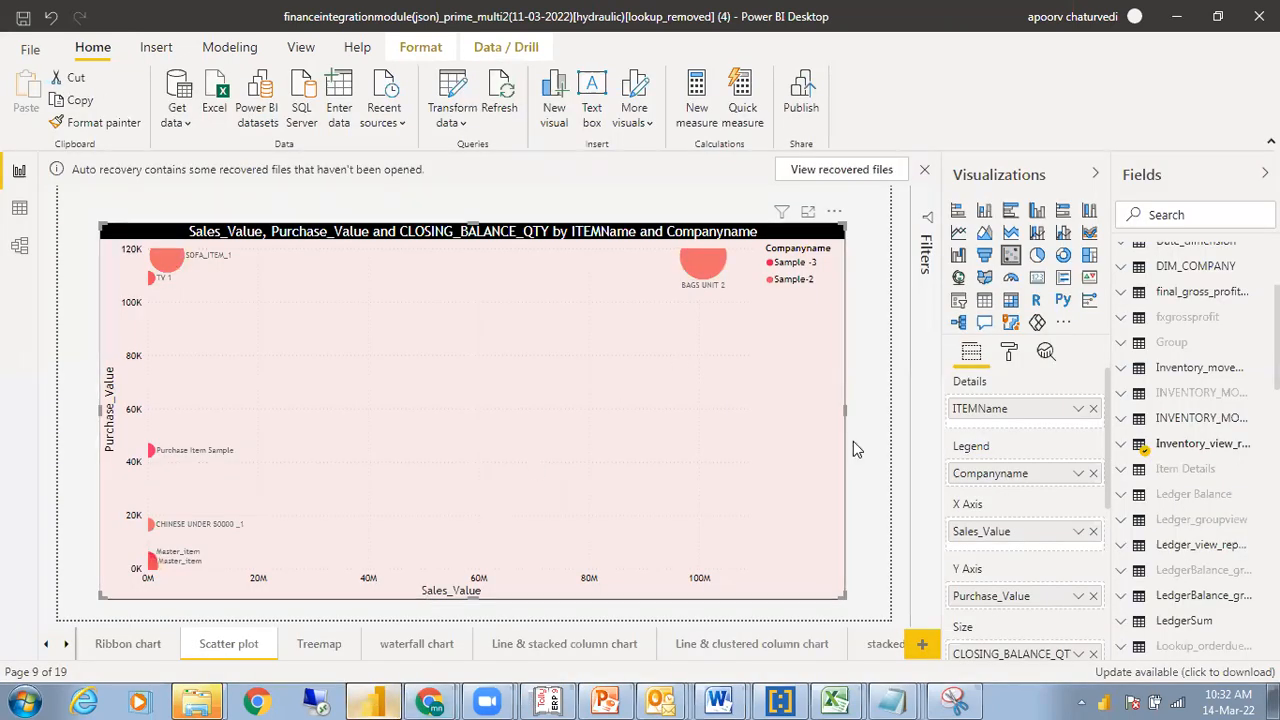
{"action": "mouse_move", "coordinate": [718, 700]}
{"action": "left_click", "coordinate": [703, 664]}
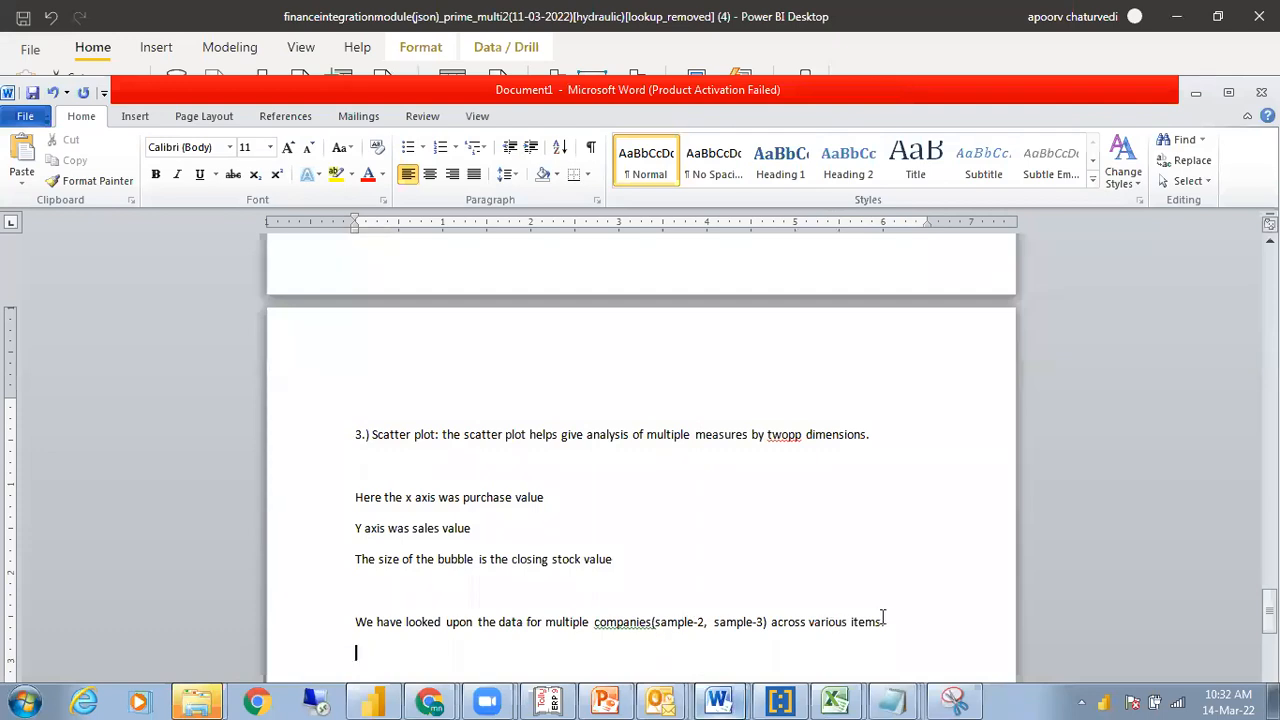
{"action": "type", "text": "ails"}
{"action": "key", "text": "ctrl+BackSpace"}
{"action": "key", "text": "ctrl+BackSpace"}
{"action": "key", "text": "ctrl+BackSpace"}
{"action": "key", "text": "ctrl+z"}
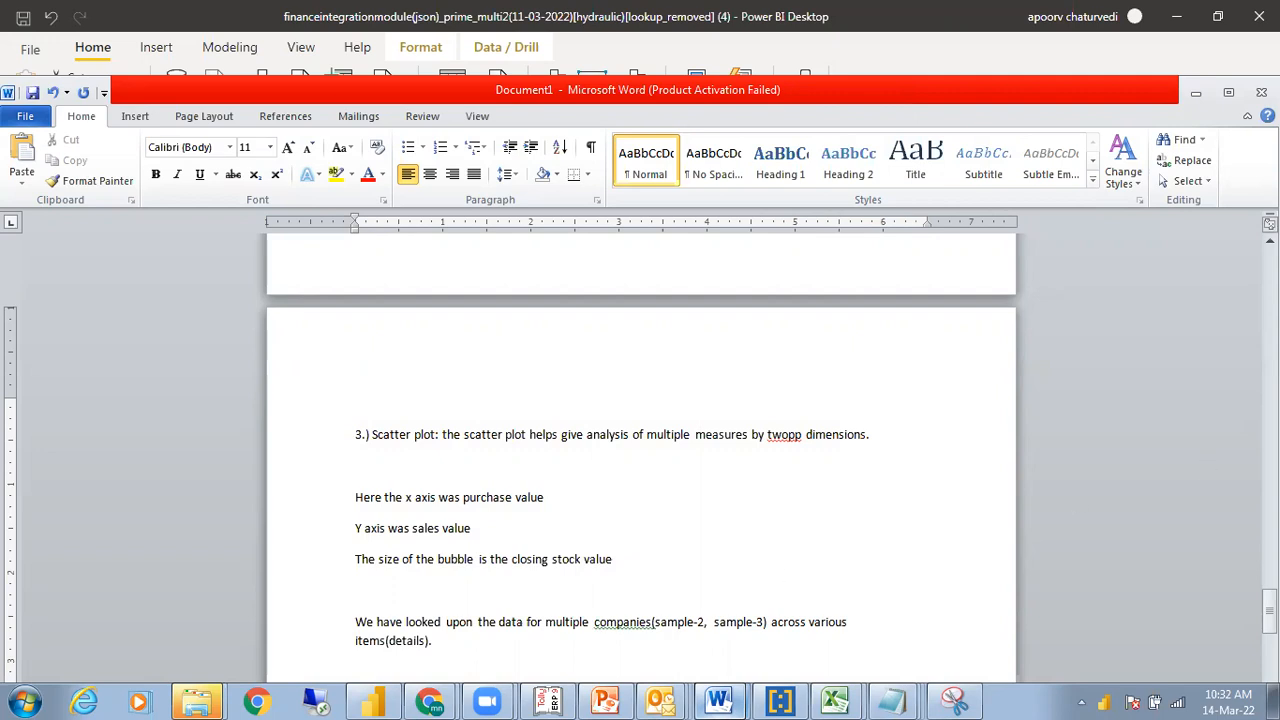
{"action": "scroll", "coordinate": [1037, 632], "scroll_direction": "down", "scroll_amount": 3}
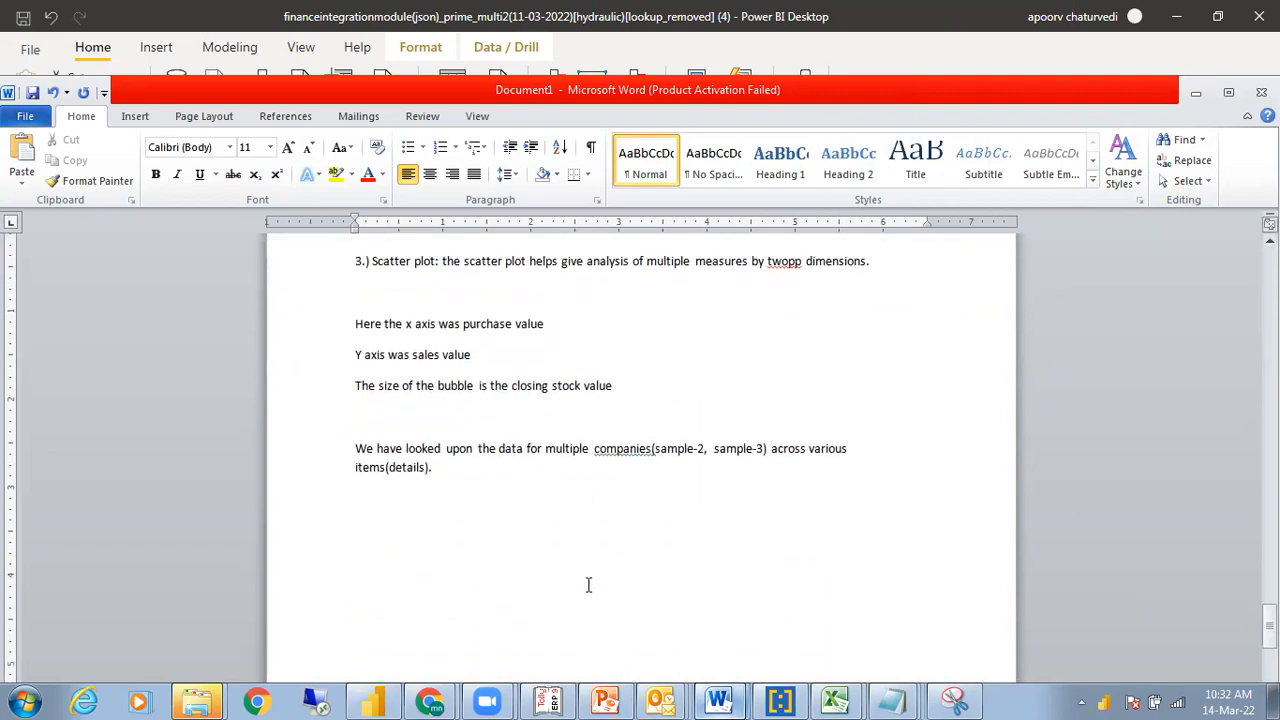
Capture Power BI's scatter plot with its field settings in Snipping Tool, and highlight ITEMName, Companyname, Sales_Value, Purchase_Value and CLOSING_BALANCE_QTY
{"action": "left_click", "coordinate": [376, 700]}
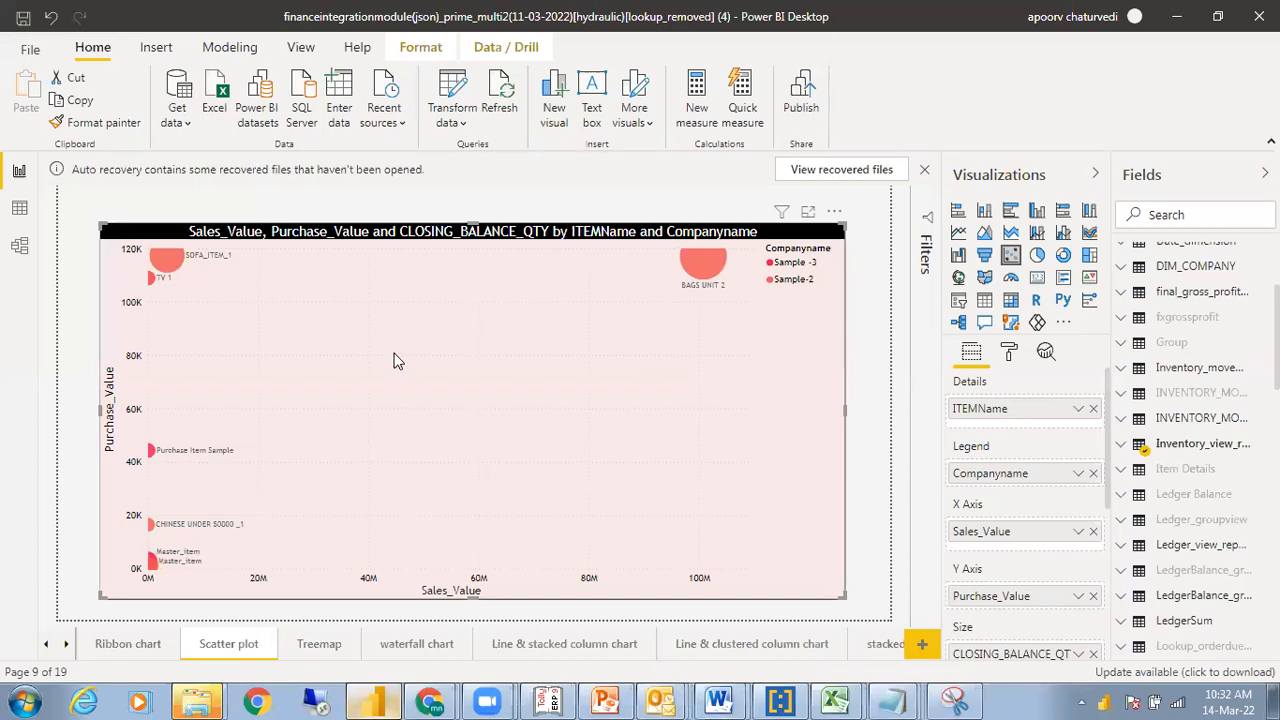
{"action": "left_click", "coordinate": [955, 700]}
{"action": "left_click", "coordinate": [84, 65]}
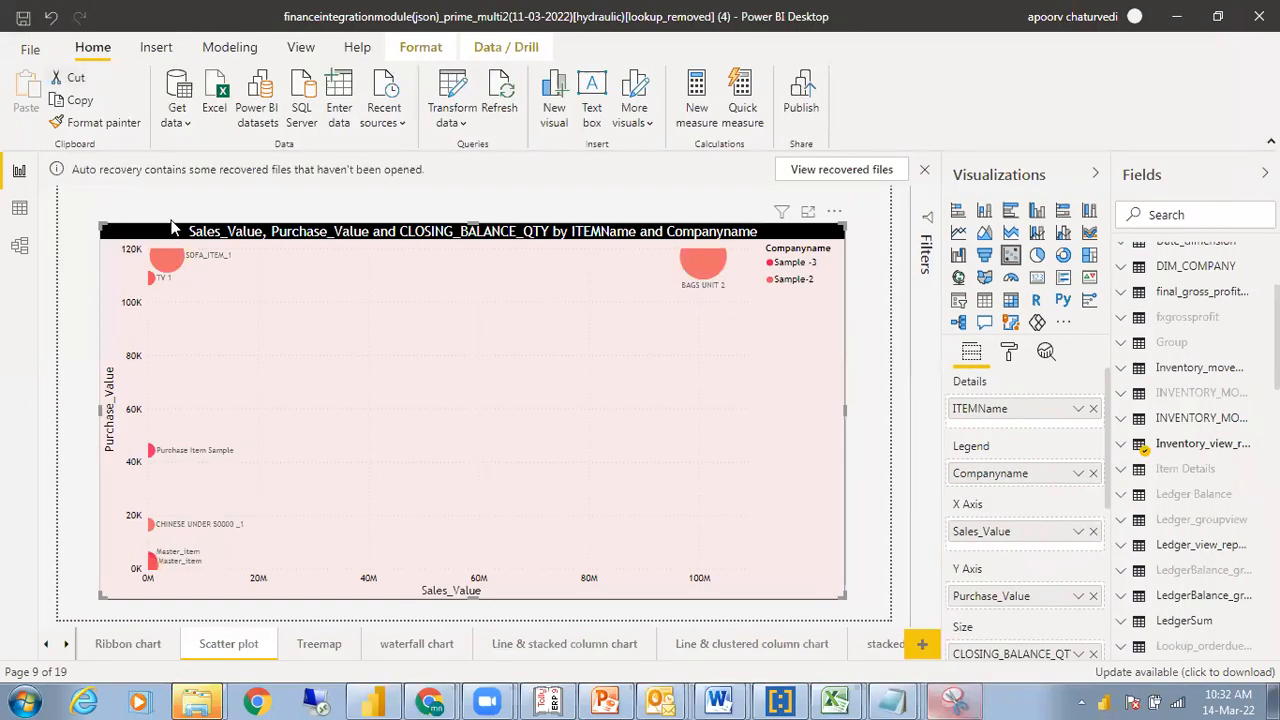
{"action": "mouse_move", "coordinate": [62, 169]}
{"action": "left_mouse_down"}
{"action": "mouse_move", "coordinate": [349, 491]}
{"action": "mouse_move", "coordinate": [740, 688]}
{"action": "mouse_move", "coordinate": [1110, 718]}
{"action": "mouse_move", "coordinate": [1108, 692]}
{"action": "left_mouse_up"}
{"action": "left_click_drag", "start_coordinate": [983, 410], "coordinate": [1046, 410]}
{"action": "left_click_drag", "start_coordinate": [983, 475], "coordinate": [1060, 475]}
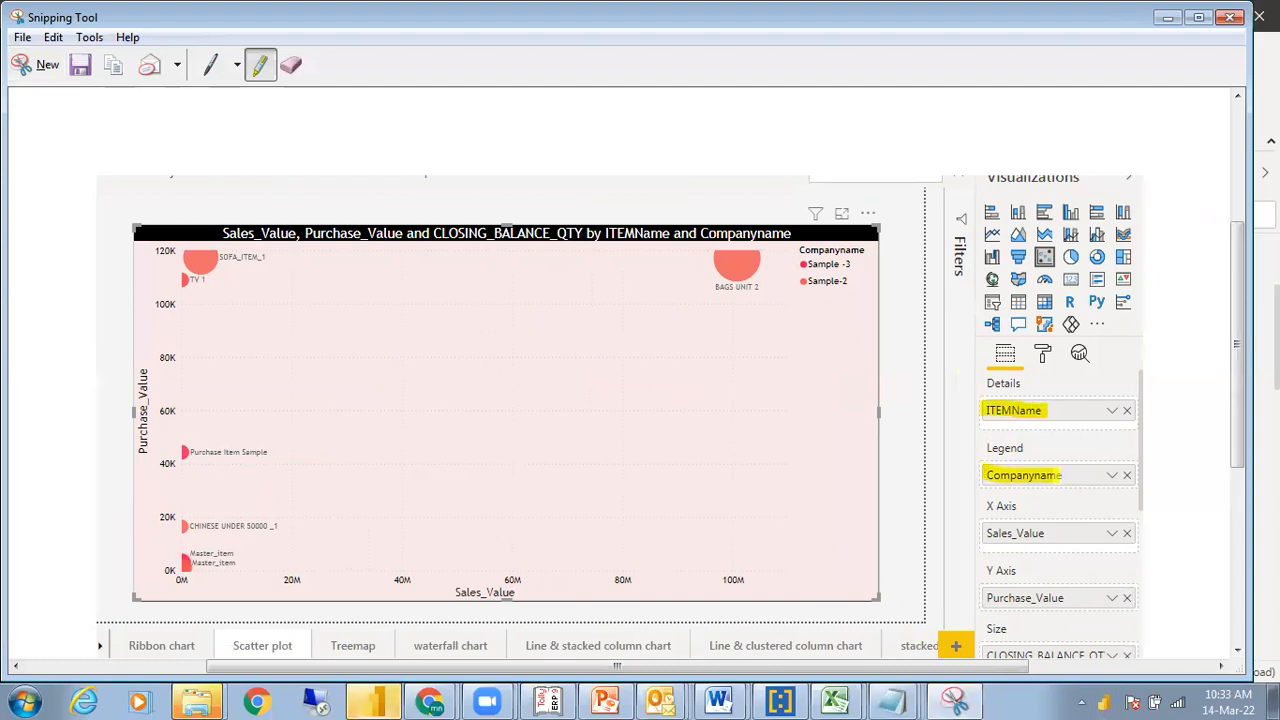
{"action": "left_click_drag", "start_coordinate": [982, 533], "coordinate": [1068, 533]}
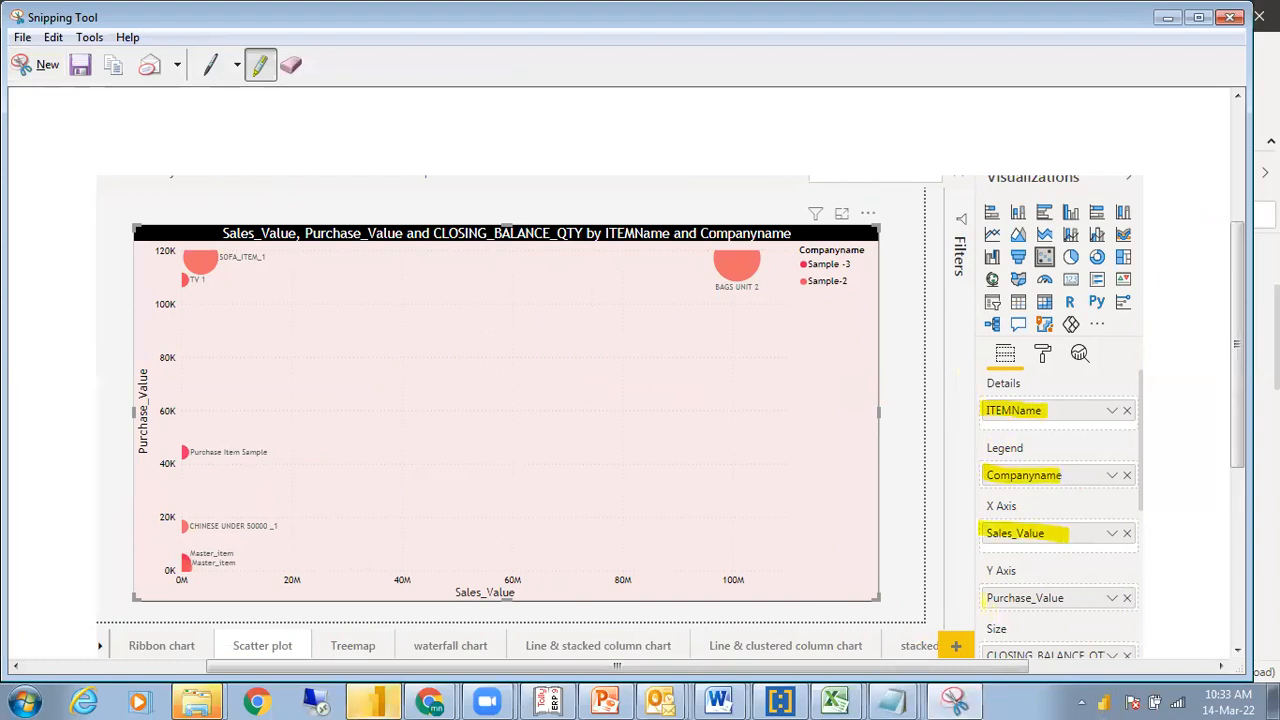
{"action": "left_click_drag", "start_coordinate": [983, 598], "coordinate": [1044, 600]}
{"action": "left_click_drag", "start_coordinate": [986, 654], "coordinate": [1102, 652]}
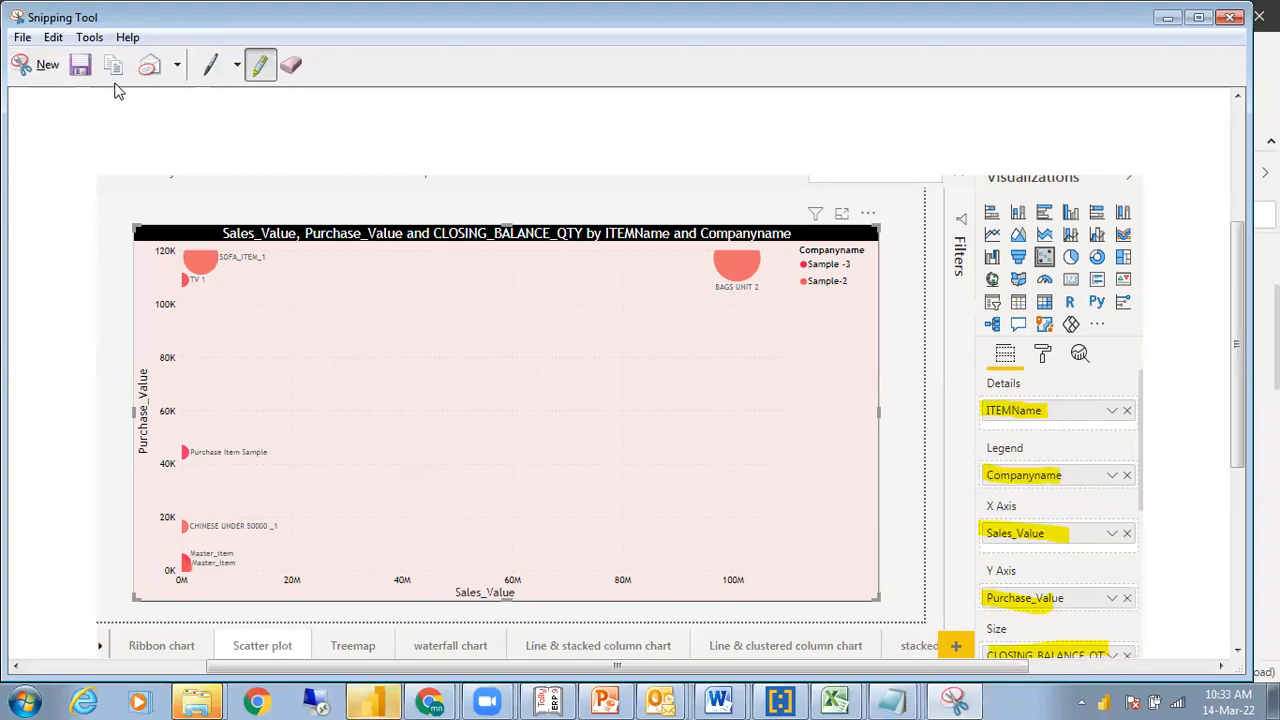
Copy the highlighted scatter plot snip into Word's Document1 below the items(details) sentence, and start a line "How tyo" under the picture
{"action": "left_click", "coordinate": [53, 37]}
{"action": "left_click", "coordinate": [82, 60]}
{"action": "mouse_move", "coordinate": [718, 700]}
{"action": "left_click", "coordinate": [564, 632]}
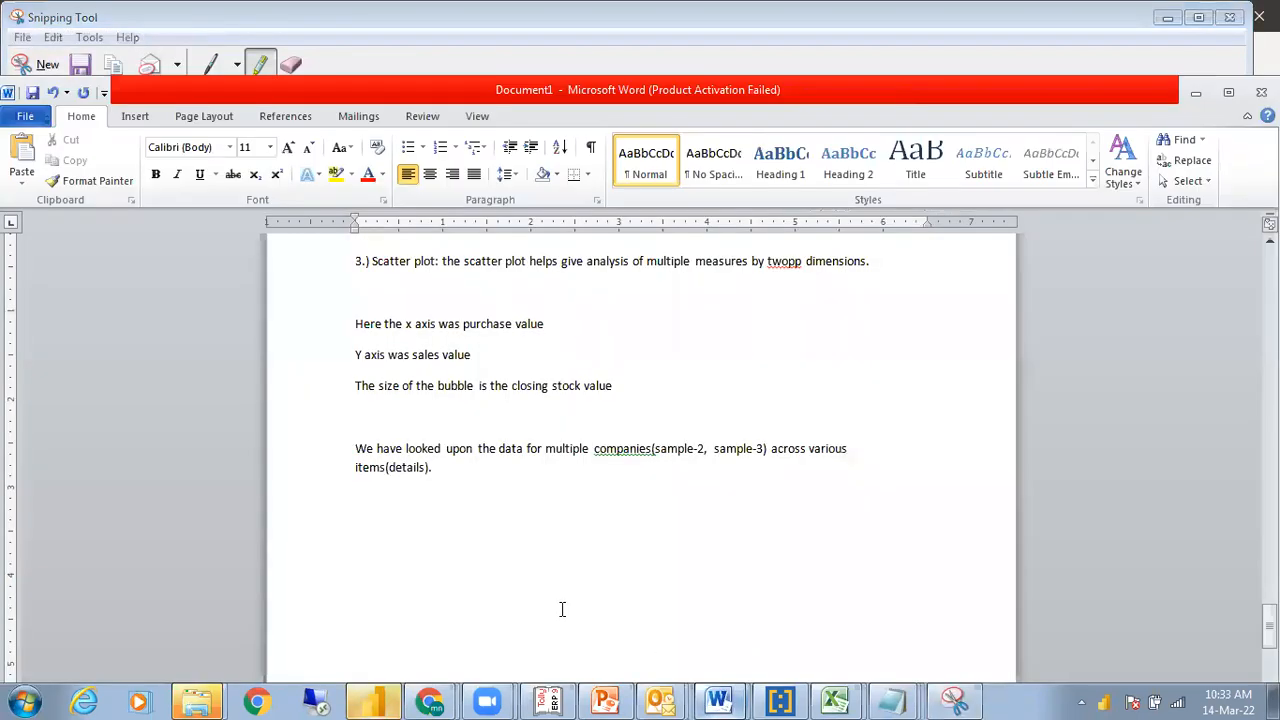
{"action": "key", "text": "ctrl+v"}
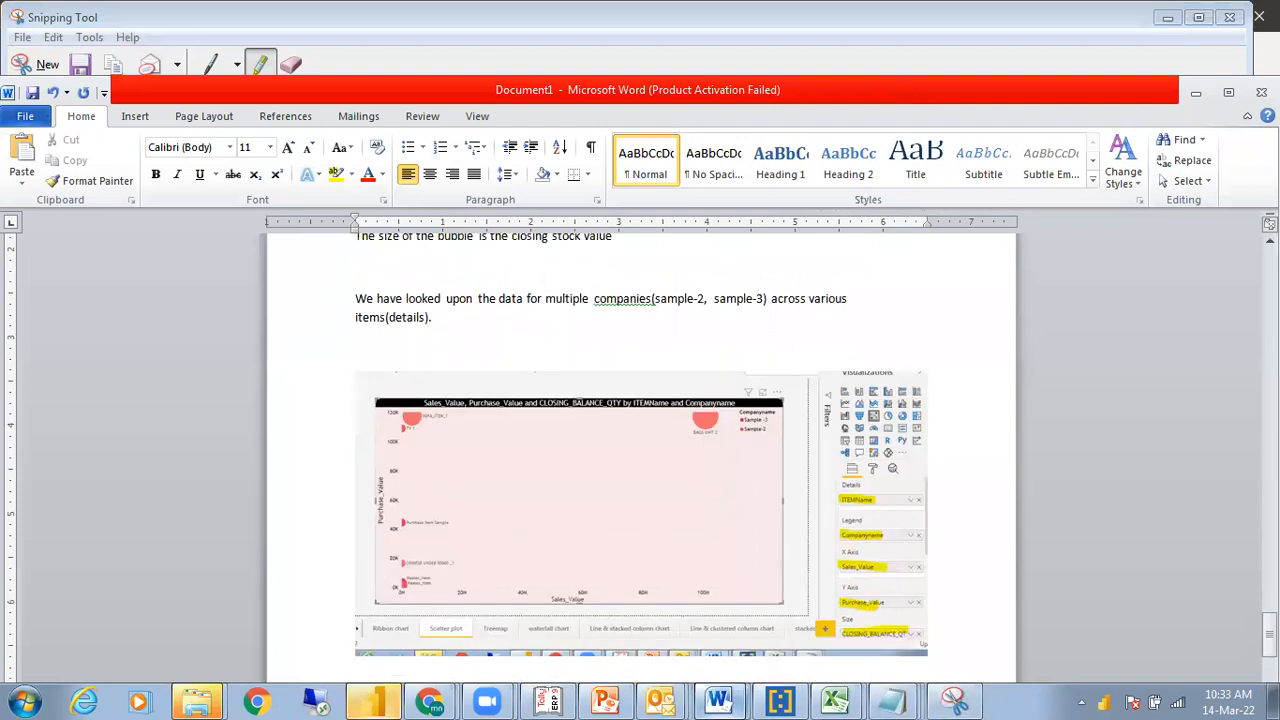
{"action": "key", "text": "Return"}
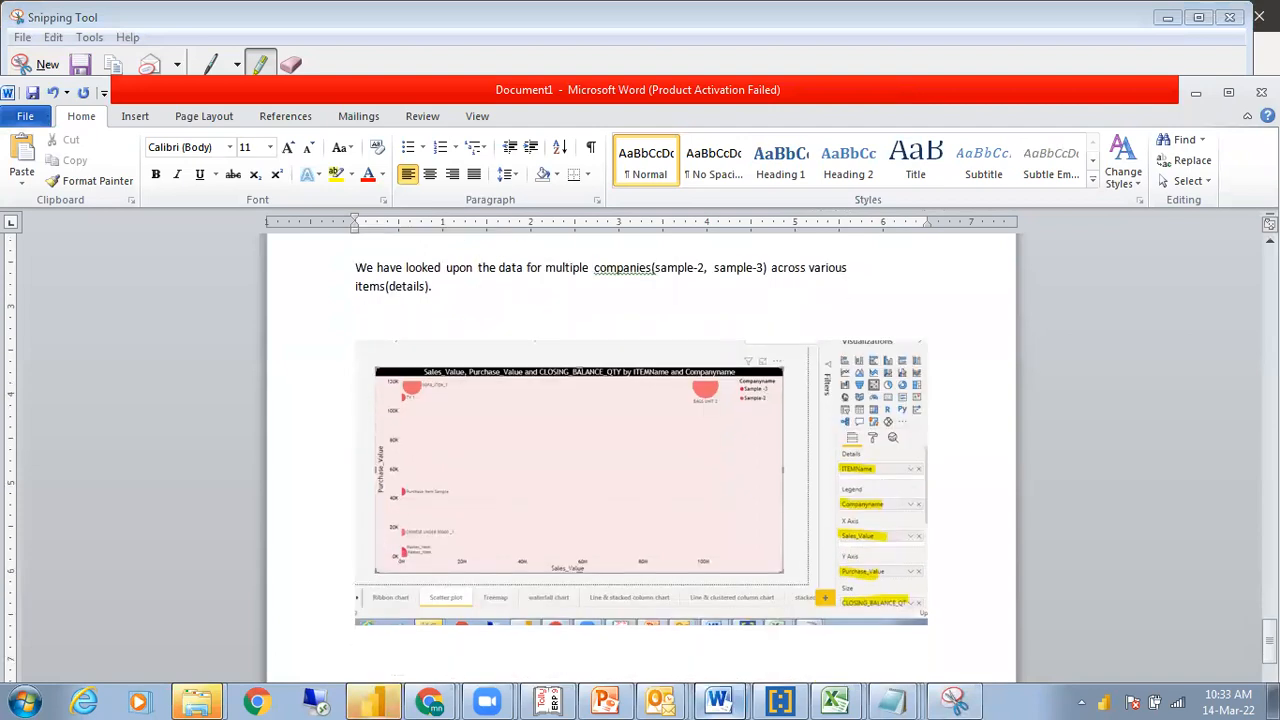
{"action": "type", "text": "How tyo"}
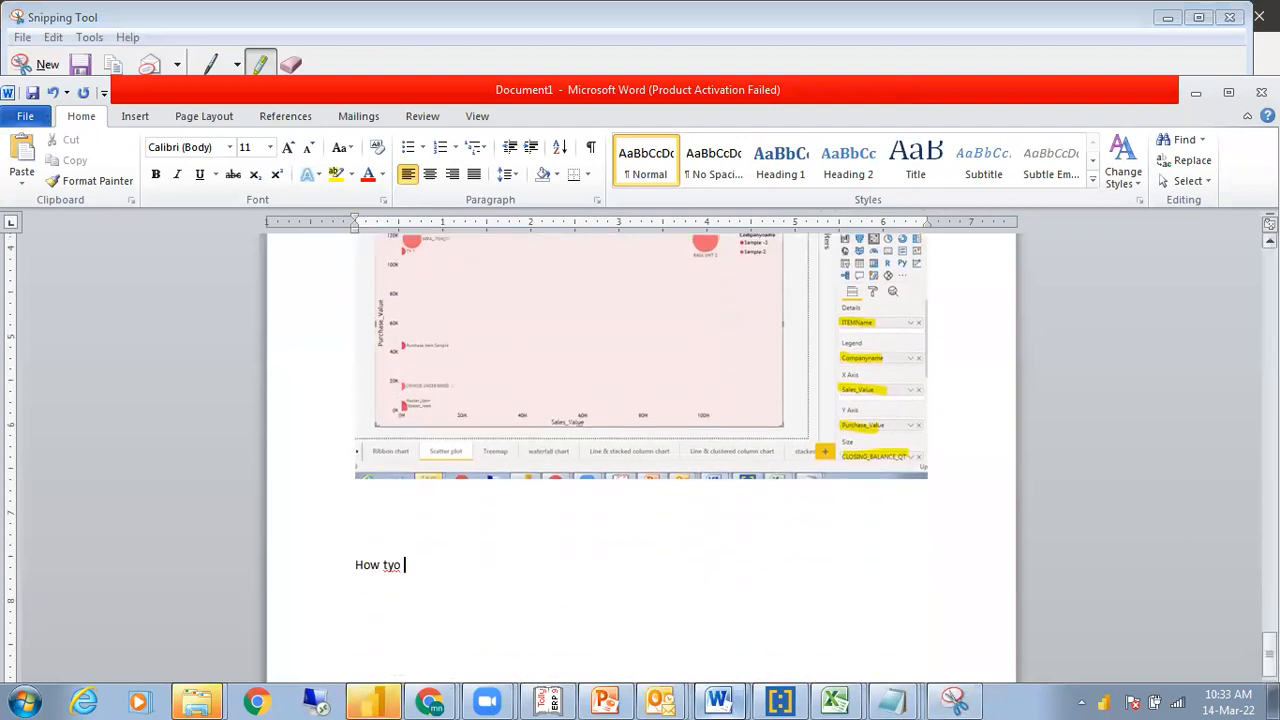
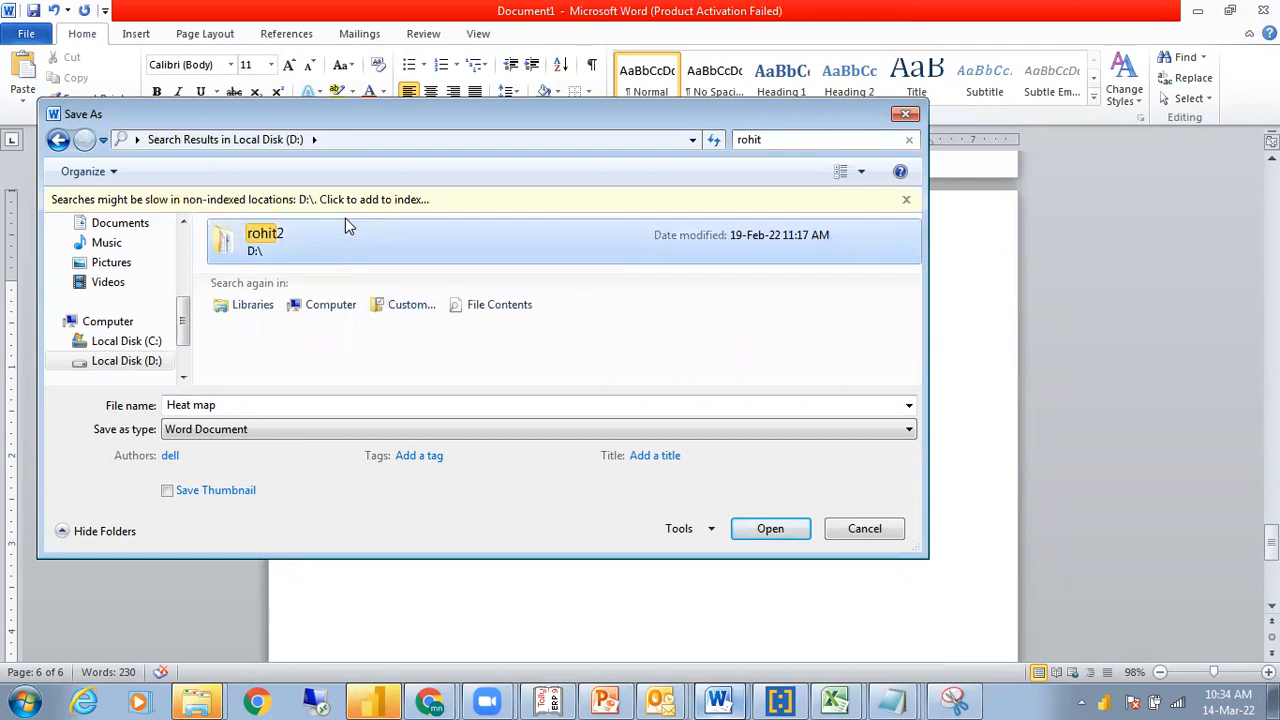
Save the document as a Word Document named descriptionofgraphs in the folder found on Local Disk (D:)
{"action": "double_click", "coordinate": [337, 250]}
{"action": "key", "text": "ctrl+a"}
{"action": "type", "text": "descripti"}
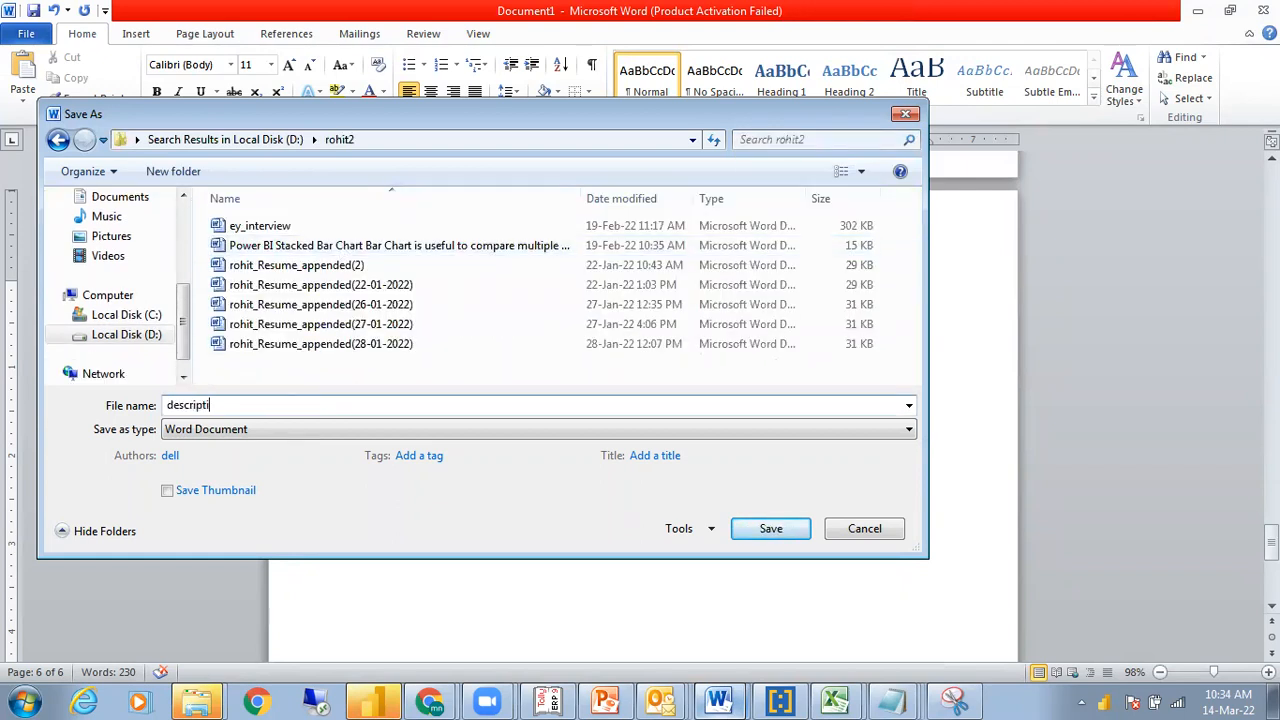
{"action": "type", "text": "onofgraphs"}
{"action": "left_click", "coordinate": [742, 528]}
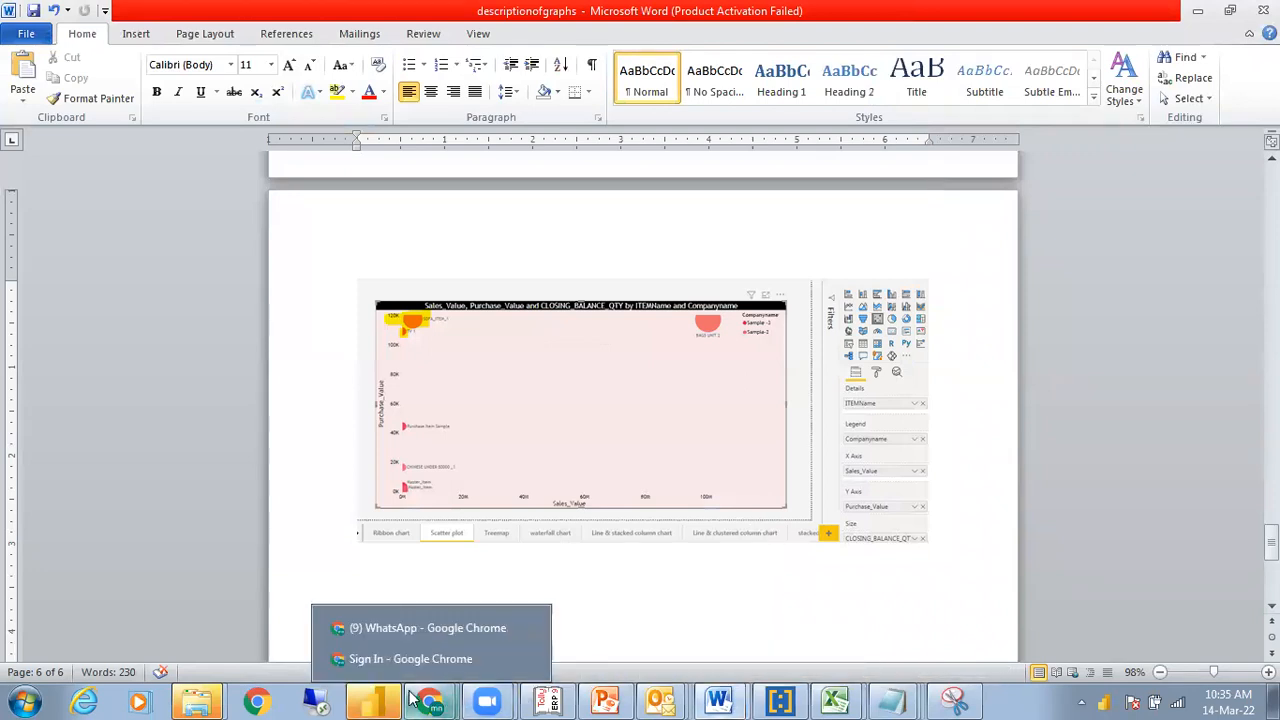
Switch to the plan spreadsheet in Google Sheets, open its Tasks sheet and dismiss the people chips introduction
{"action": "left_click", "coordinate": [376, 700]}
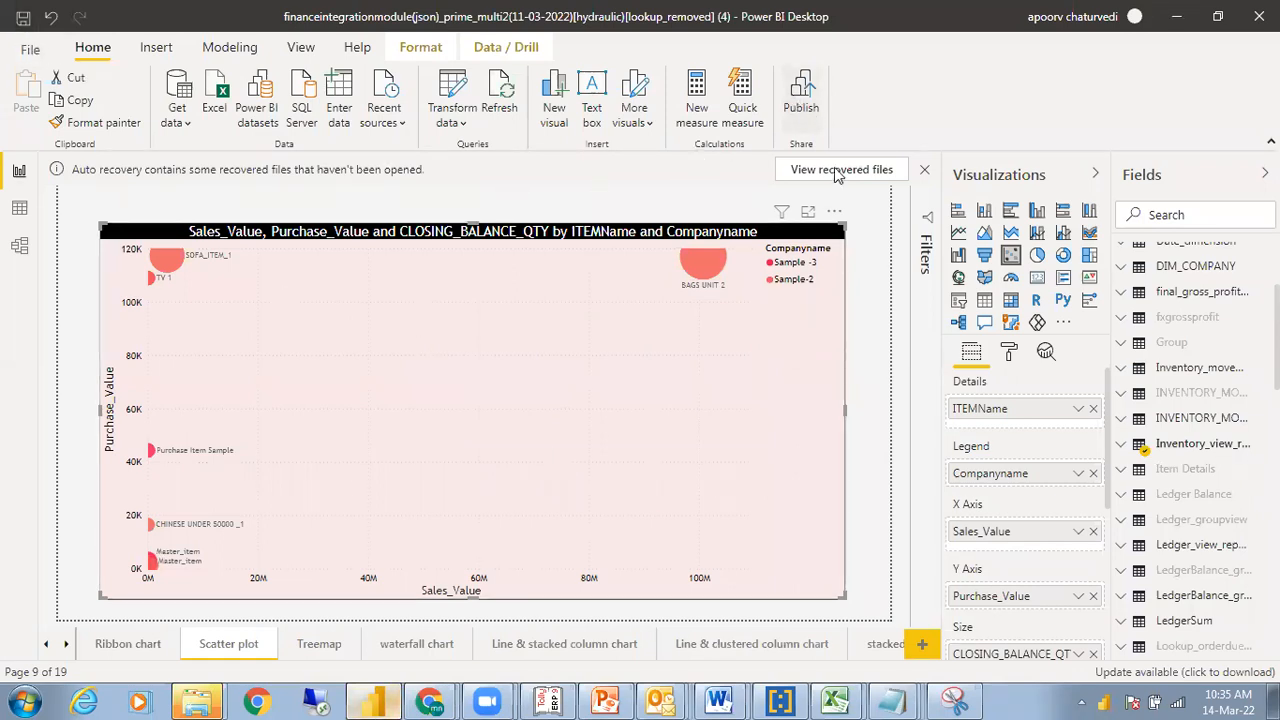
{"action": "key", "text": "alt+F4"}
{"action": "left_click", "coordinate": [733, 382]}
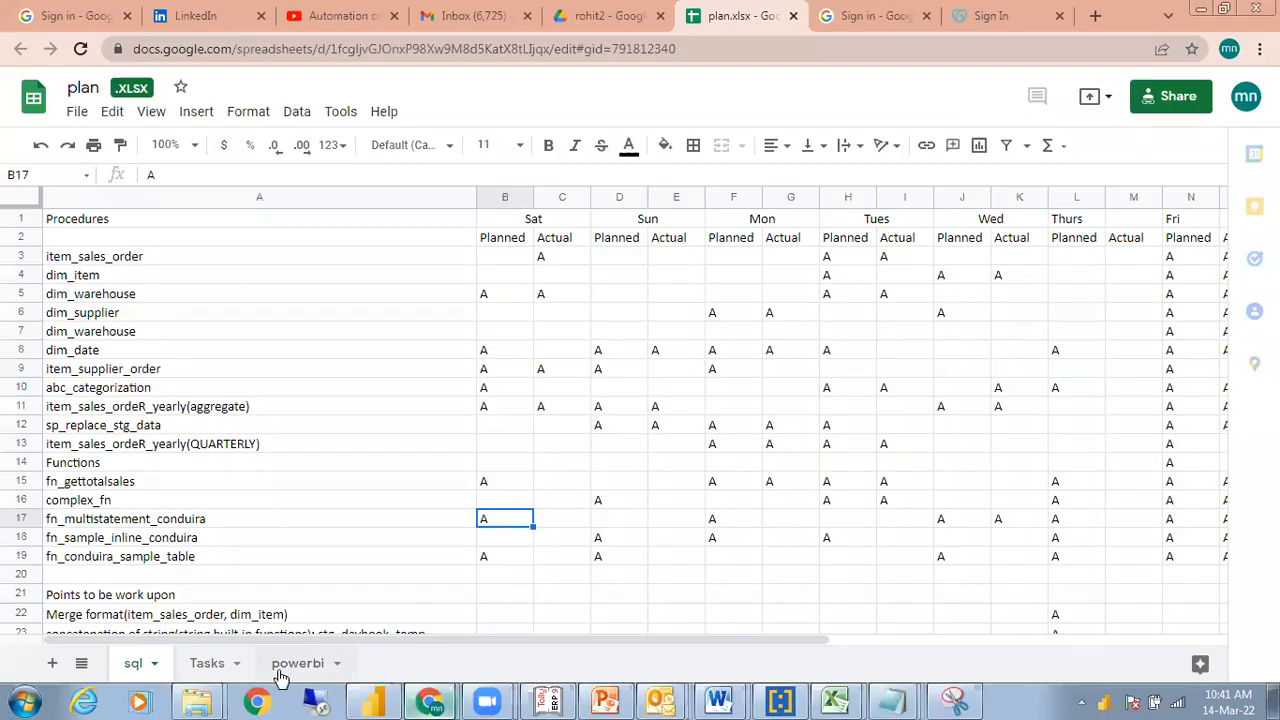
{"action": "left_click", "coordinate": [297, 665]}
{"action": "left_click", "coordinate": [208, 667]}
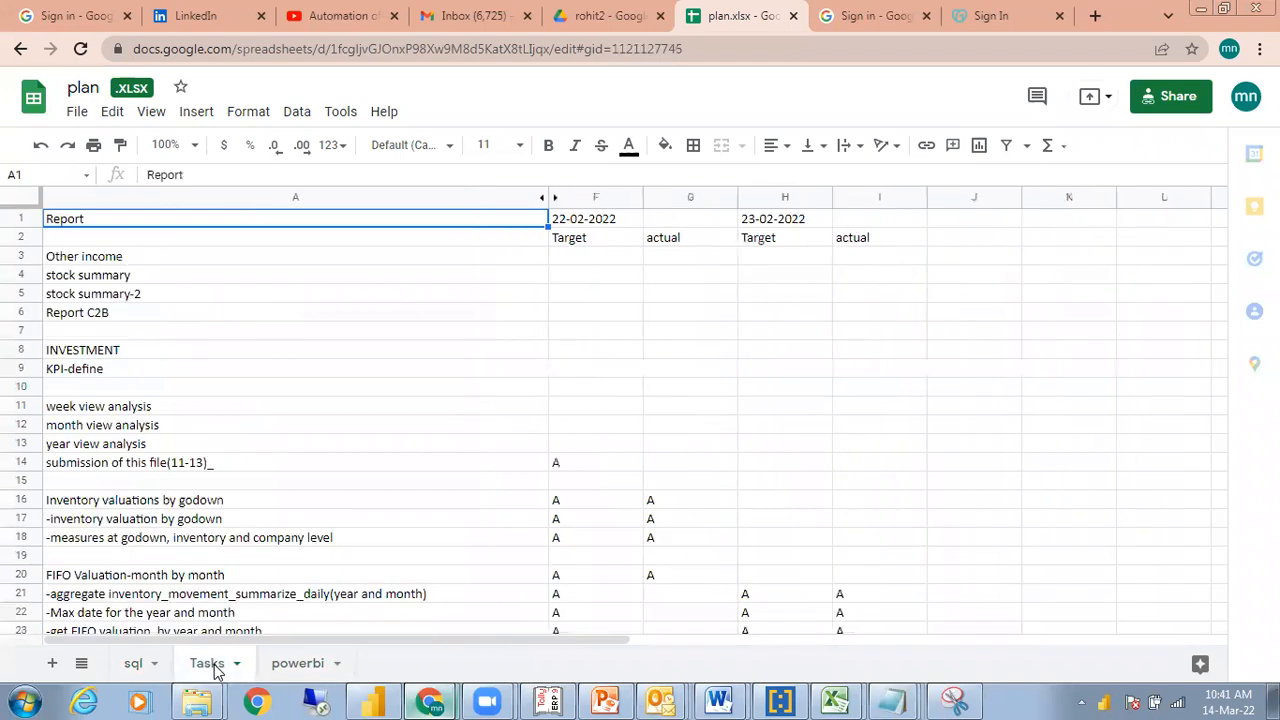
{"action": "left_click", "coordinate": [463, 521]}
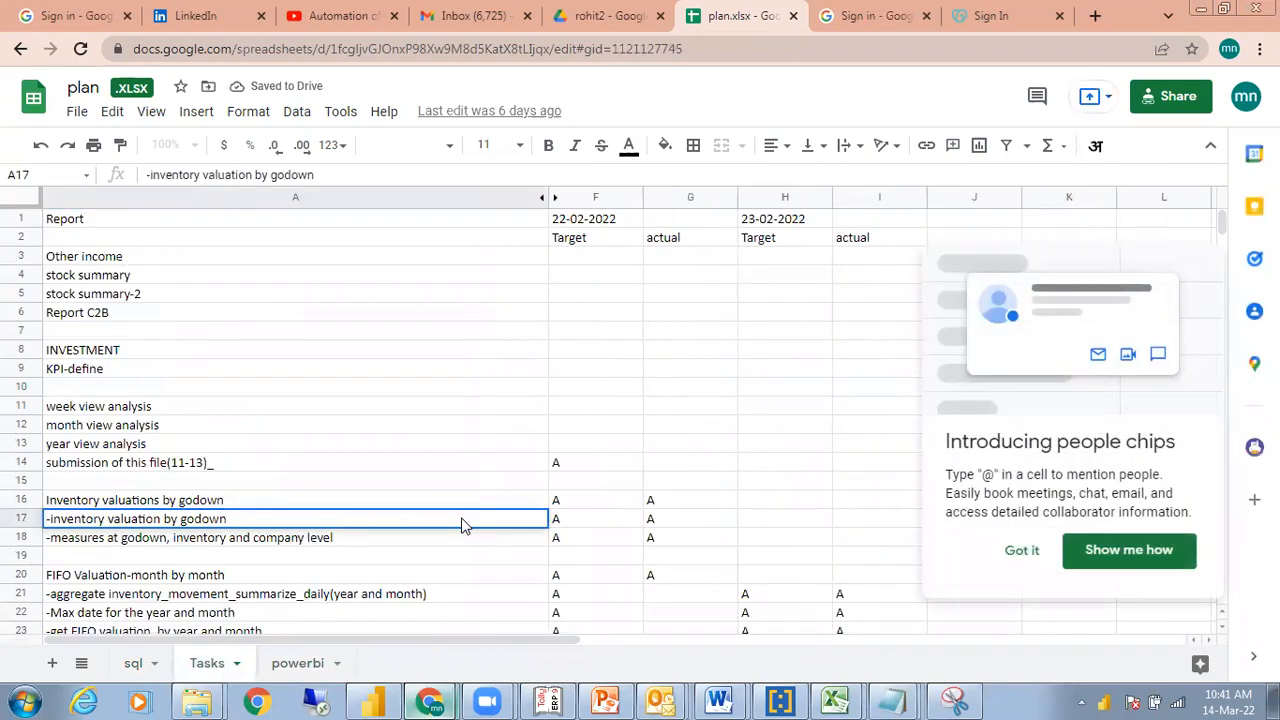
{"action": "left_click", "coordinate": [1020, 553]}
{"action": "left_click", "coordinate": [463, 598]}
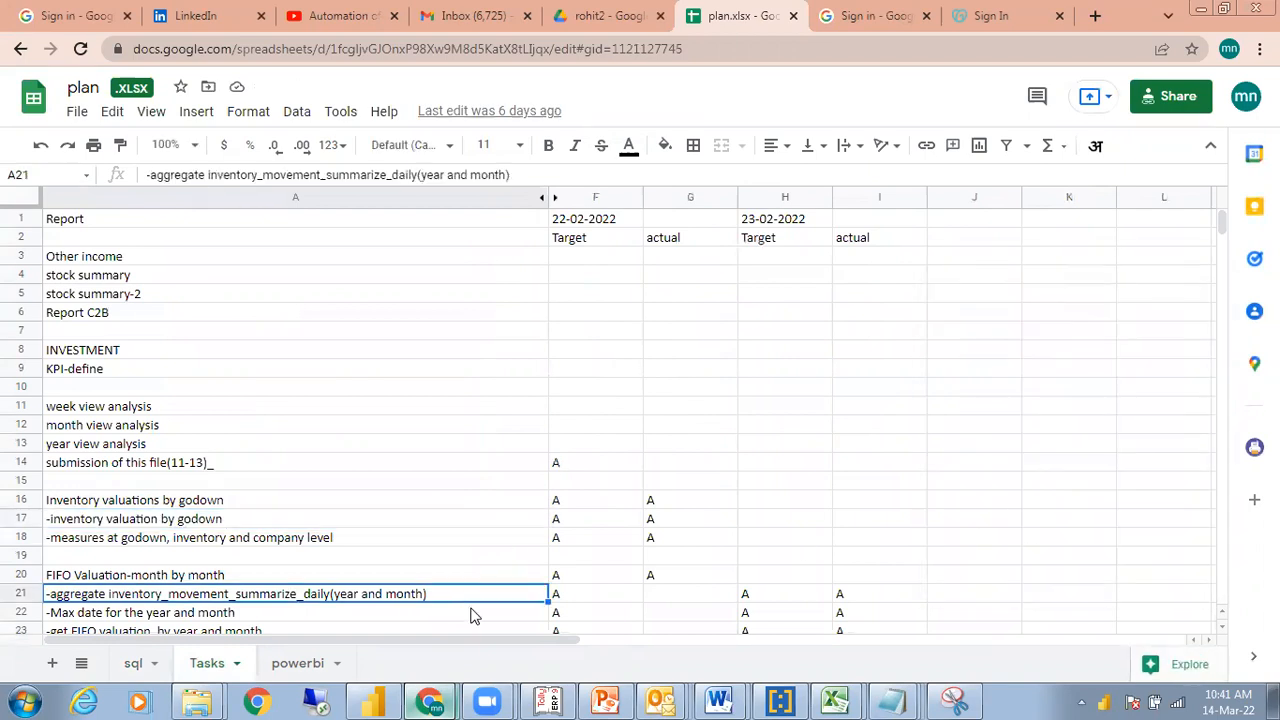
Add the task "developing the resume" in cell A52, below the Hydraulic entry, and mark it A in F52
{"action": "key", "text": "Down"}
{"action": "key", "text": "Down"}
{"action": "key", "text": "Down"}
{"action": "key", "text": "Down"}
{"action": "key", "text": "Down"}
{"action": "key", "text": "Down"}
{"action": "key", "text": "Down"}
{"action": "key", "text": "Down"}
{"action": "key", "text": "Down"}
{"action": "key", "text": "Down"}
{"action": "key", "text": "Down"}
{"action": "key", "text": "Down"}
{"action": "key", "text": "Down"}
{"action": "key", "text": "Down"}
{"action": "key", "text": "Down"}
{"action": "key", "text": "Down"}
{"action": "key", "text": "Down"}
{"action": "key", "text": "Down"}
{"action": "key", "text": "Down"}
{"action": "key", "text": "Down"}
{"action": "key", "text": "Down"}
{"action": "key", "text": "Down"}
{"action": "key", "text": "Down"}
{"action": "key", "text": "Down"}
{"action": "key", "text": "Down"}
{"action": "key", "text": "Down"}
{"action": "key", "text": "Down"}
{"action": "key", "text": "Down"}
{"action": "key", "text": "Down"}
{"action": "key", "text": "Down"}
{"action": "key", "text": "Down"}
{"action": "key", "text": "Down"}
{"action": "key", "text": "Down"}
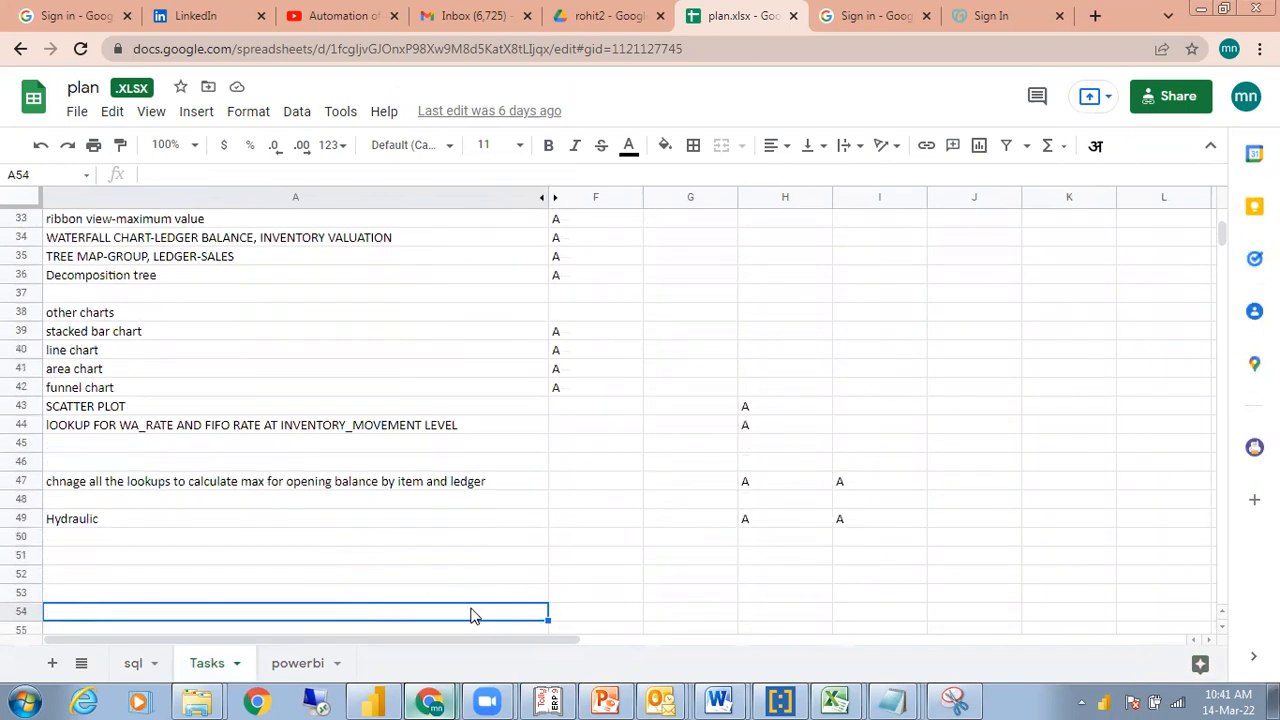
{"action": "left_click", "coordinate": [433, 574]}
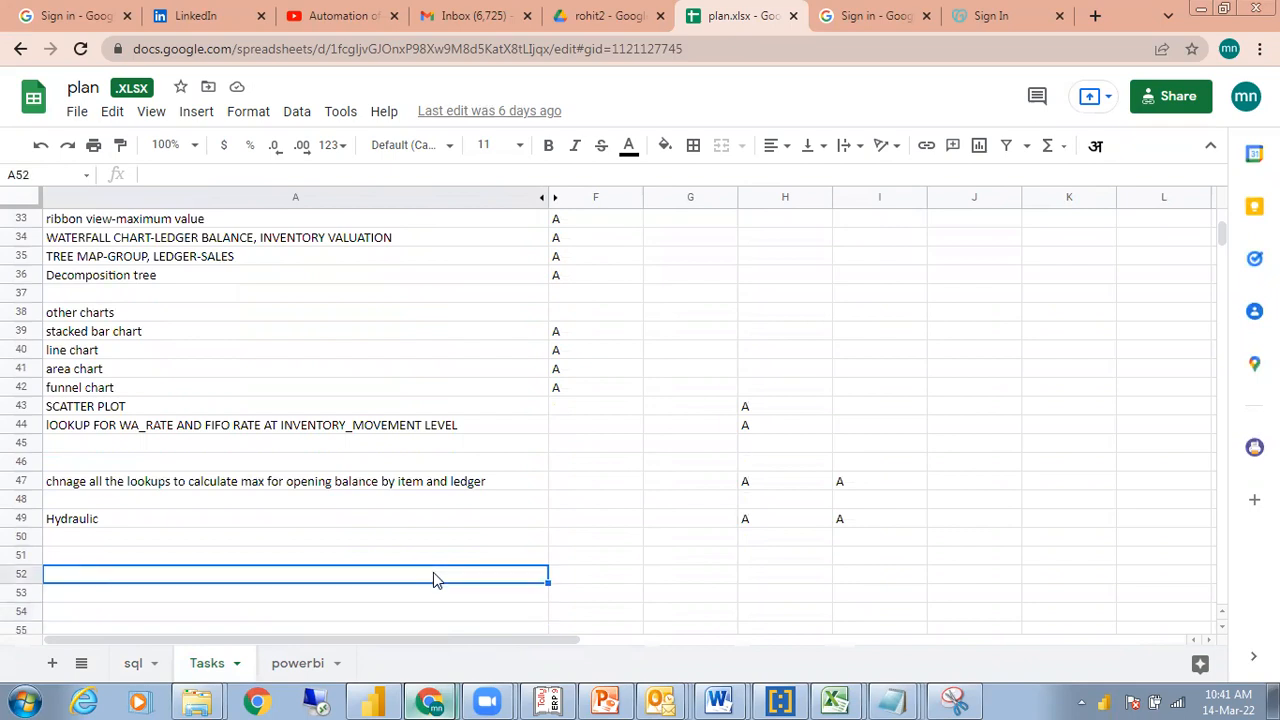
{"action": "type", "text": "develoiping"}
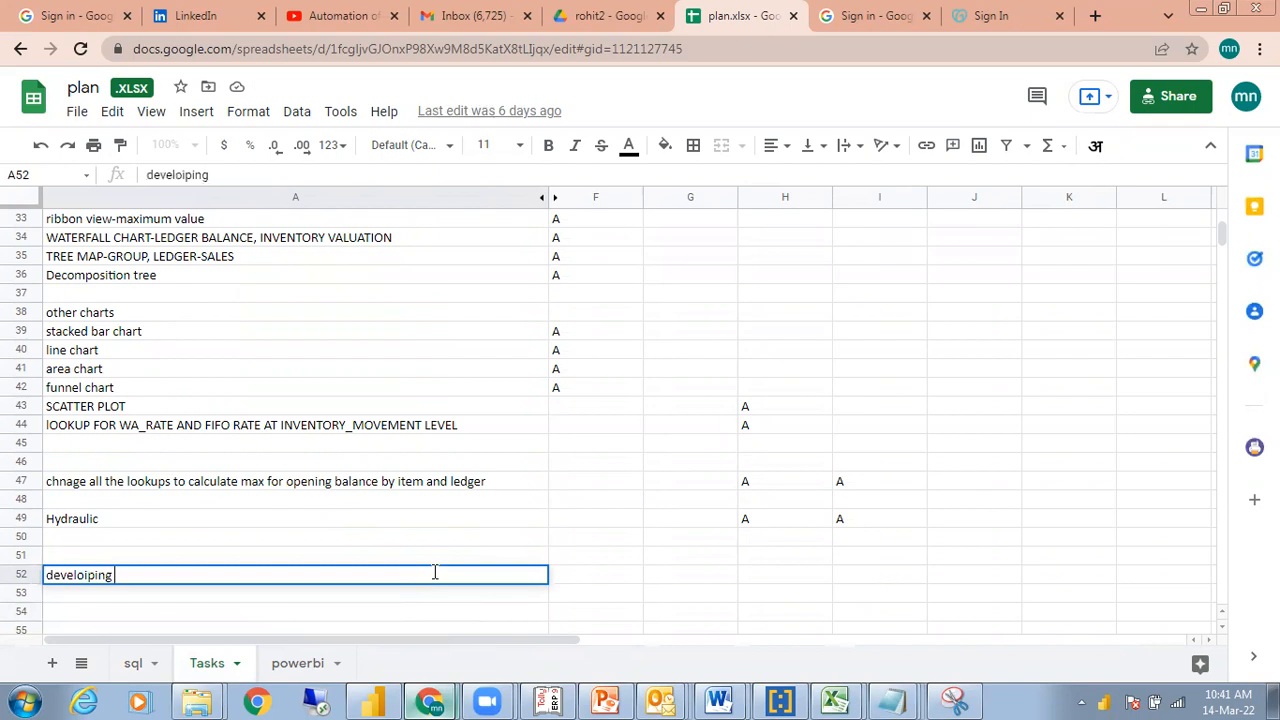
{"action": "key", "text": "BackSpace"}
{"action": "key", "text": "BackSpace"}
{"action": "key", "text": "BackSpace"}
{"action": "key", "text": "BackSpace"}
{"action": "key", "text": "BackSpace"}
{"action": "key", "text": "BackSpace"}
{"action": "type", "text": "pi"}
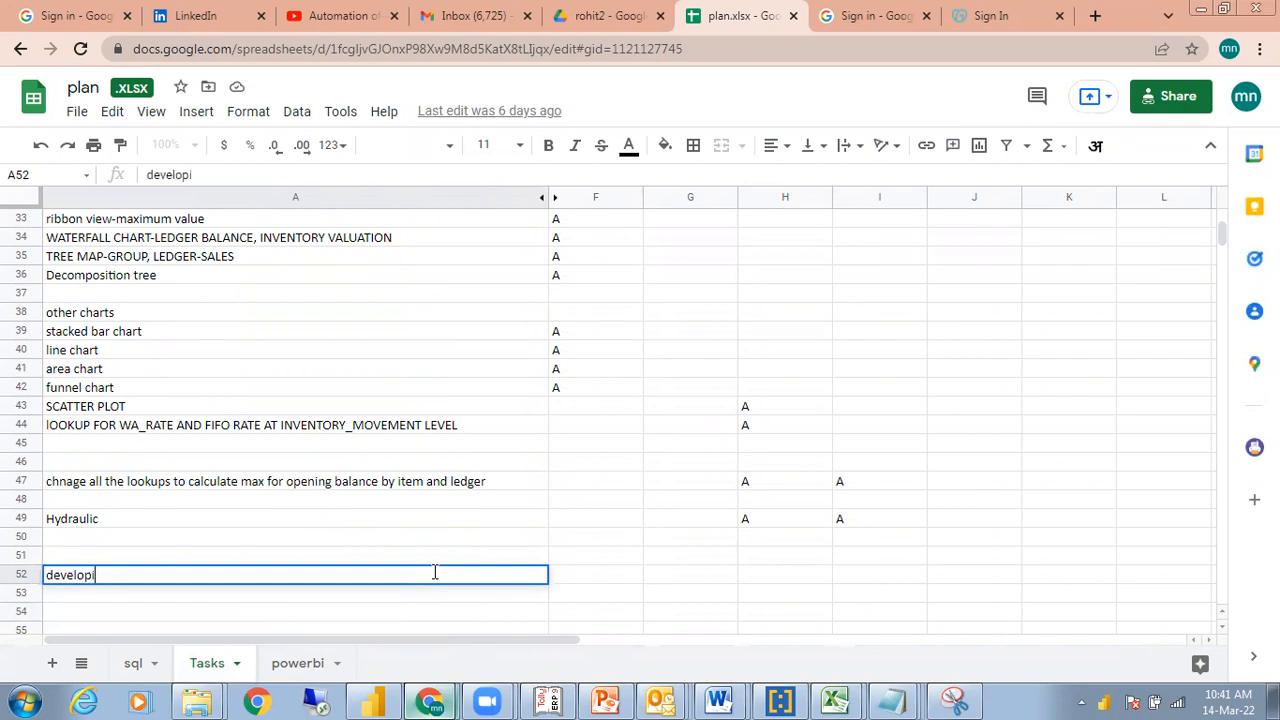
{"action": "type", "text": "ng the resume"}
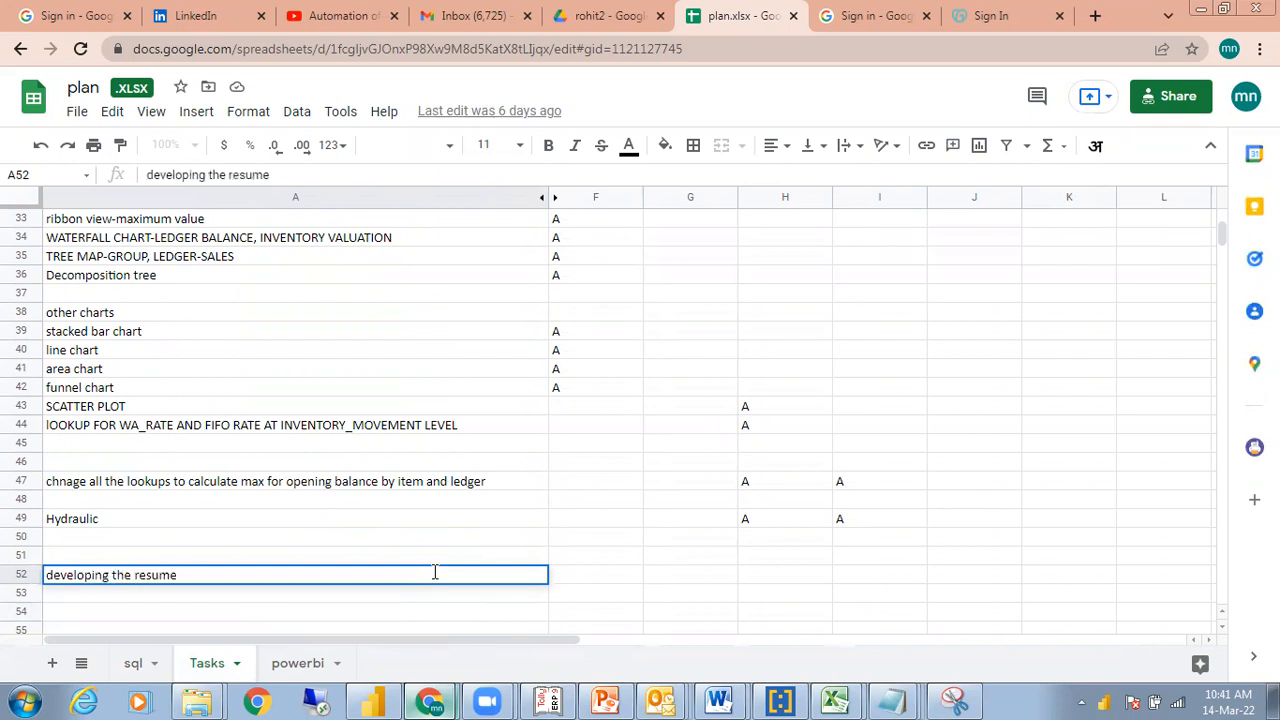
{"action": "left_click", "coordinate": [618, 585]}
{"action": "type", "text": "A"}
Add the task "Developing the documentation" in cell A53 and mark it A in F53
{"action": "left_click", "coordinate": [250, 588]}
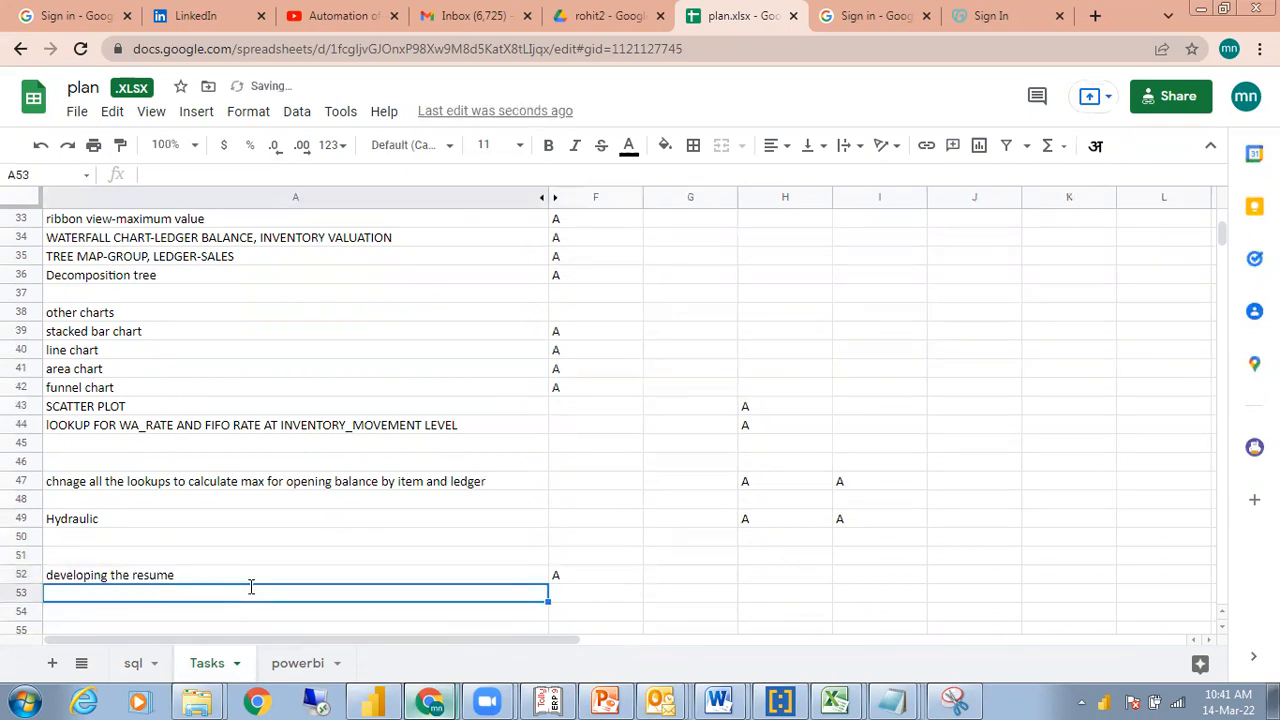
{"action": "type", "text": "Deve"}
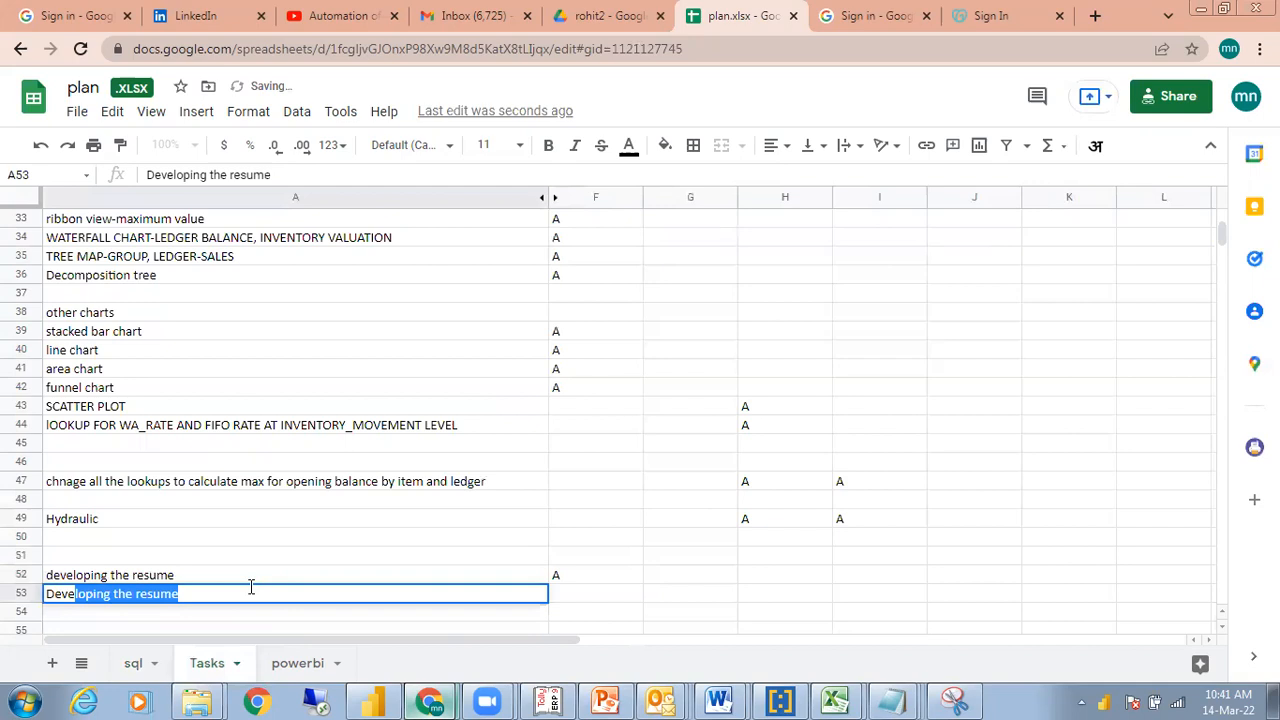
{"action": "left_click", "coordinate": [207, 594]}
{"action": "key", "text": "BackSpace"}
{"action": "key", "text": "BackSpace"}
{"action": "key", "text": "BackSpace"}
{"action": "key", "text": "BackSpace"}
{"action": "key", "text": "BackSpace"}
{"action": "key", "text": "BackSpace"}
{"action": "type", "text": "documentaation"}
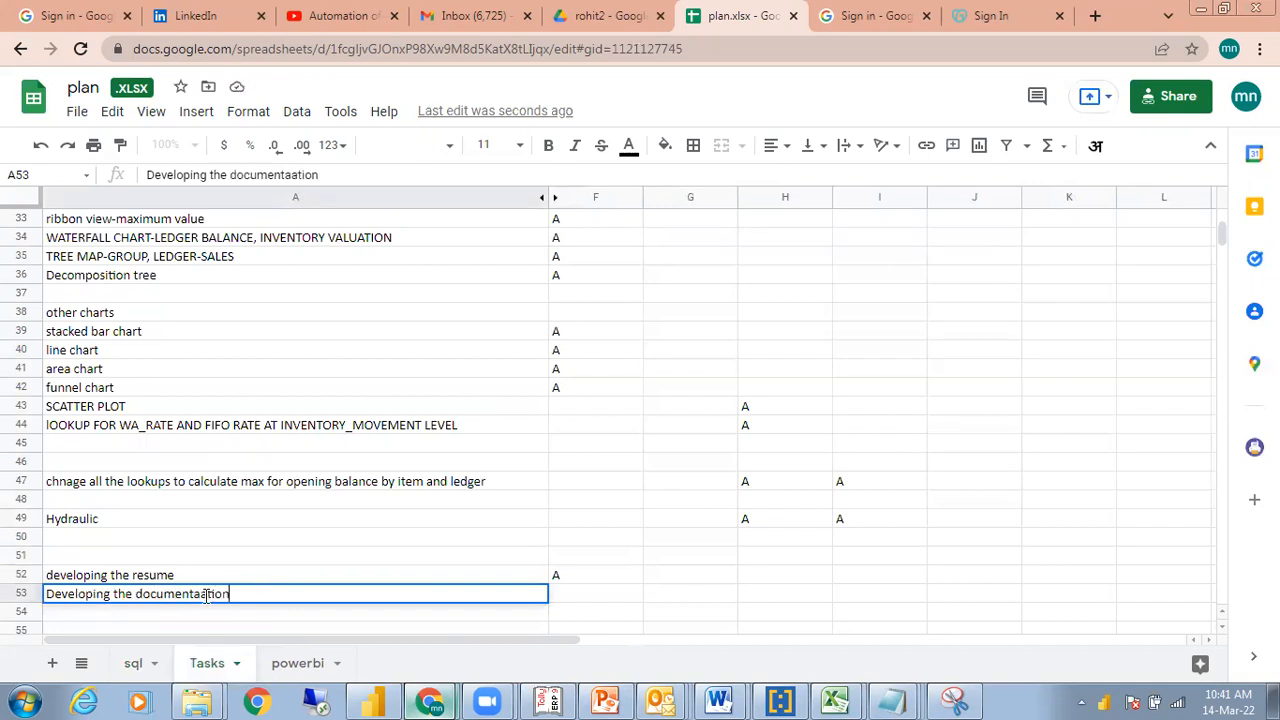
{"action": "key", "text": "BackSpace"}
{"action": "key", "text": "BackSpace"}
{"action": "key", "text": "BackSpace"}
{"action": "key", "text": "BackSpace"}
{"action": "key", "text": "BackSpace"}
{"action": "type", "text": "tion"}
{"action": "left_click", "coordinate": [583, 596]}
{"action": "type", "text": "A"}
Add the task "Practicing the tcp load" in cell A54 and mark it A in F54
{"action": "left_click", "coordinate": [452, 618]}
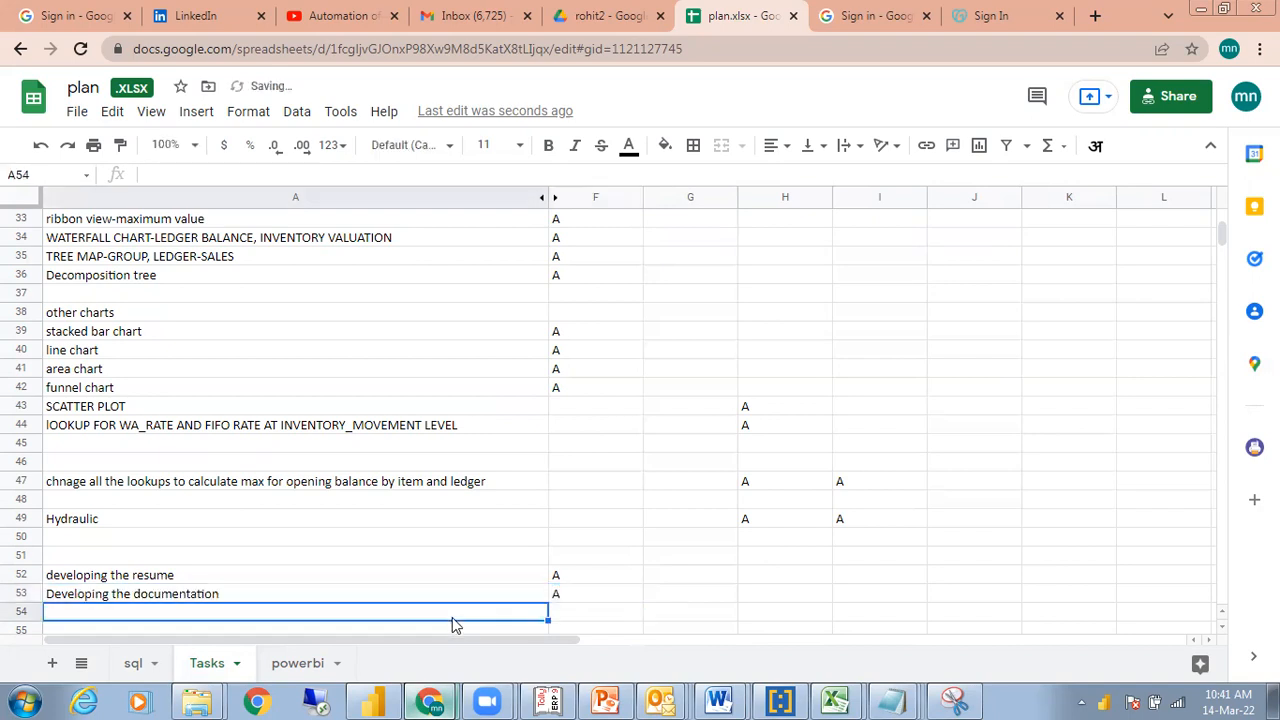
{"action": "type", "text": "Practicing the tcp load"}
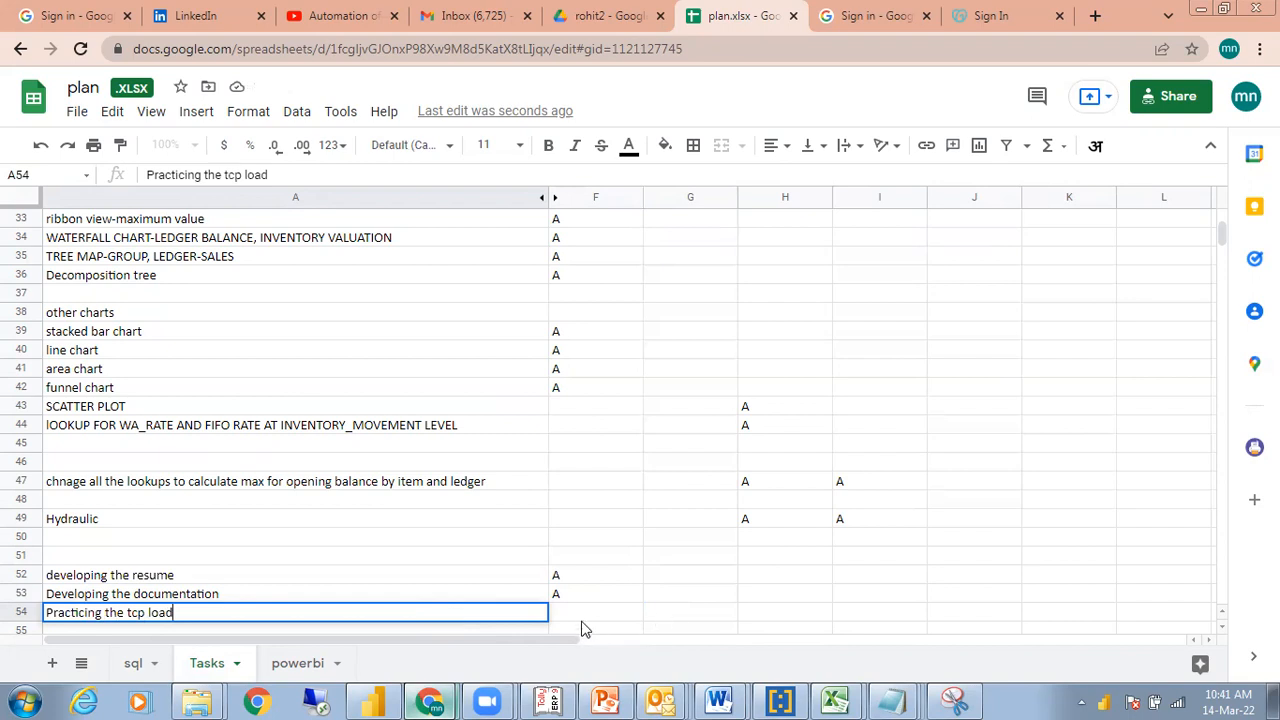
{"action": "left_click", "coordinate": [580, 612]}
{"action": "type", "text": "A"}
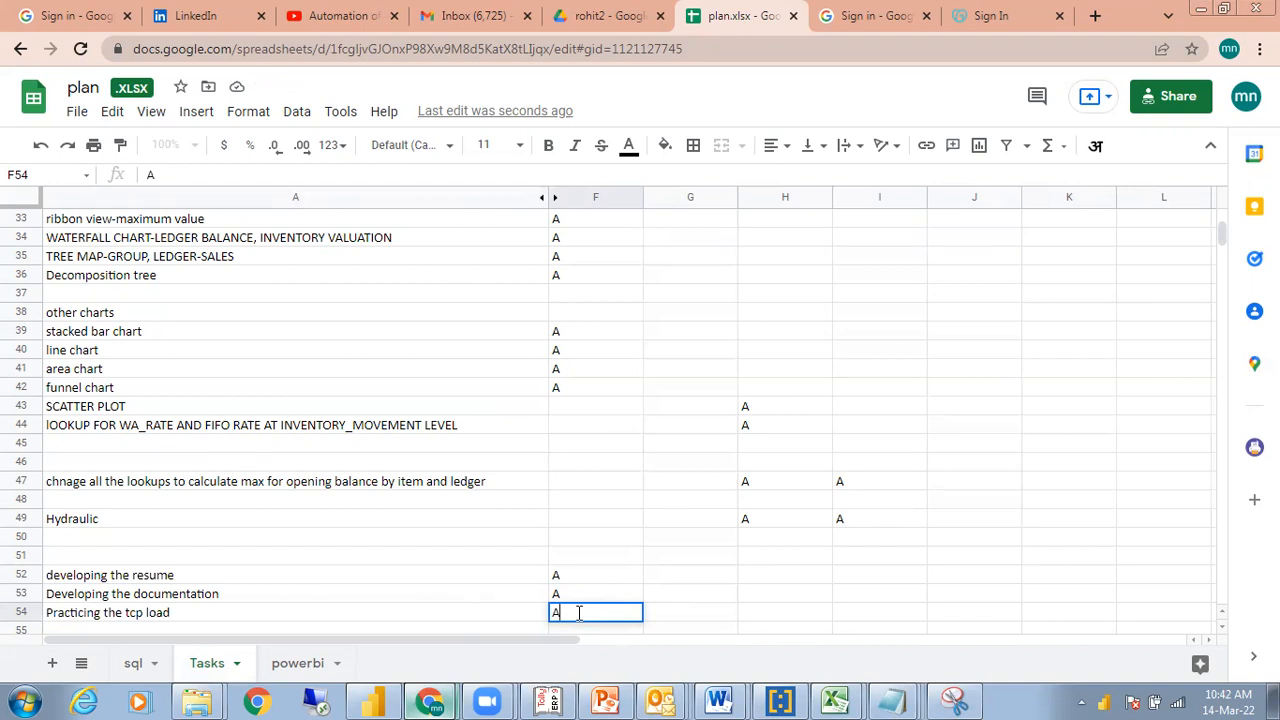
Add the task "Interviewing people" in cell A55, leaving its F55 mark empty
{"action": "left_click", "coordinate": [309, 597]}
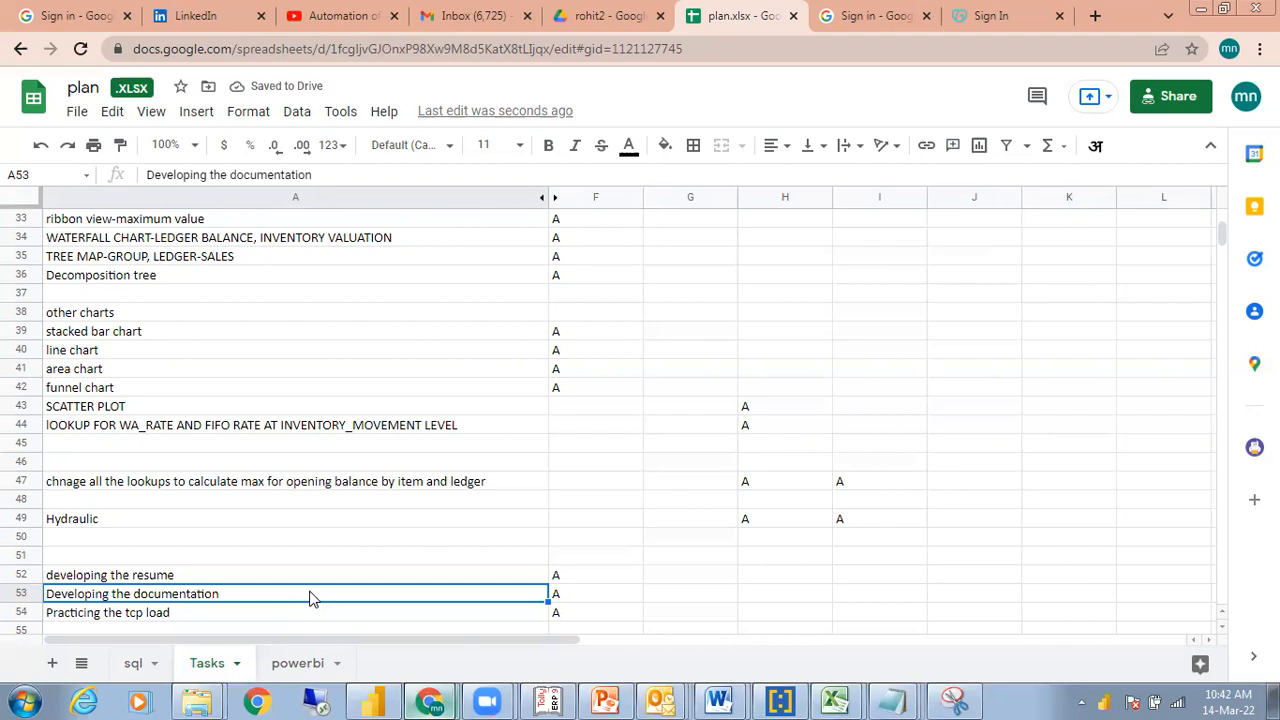
{"action": "left_click", "coordinate": [227, 630]}
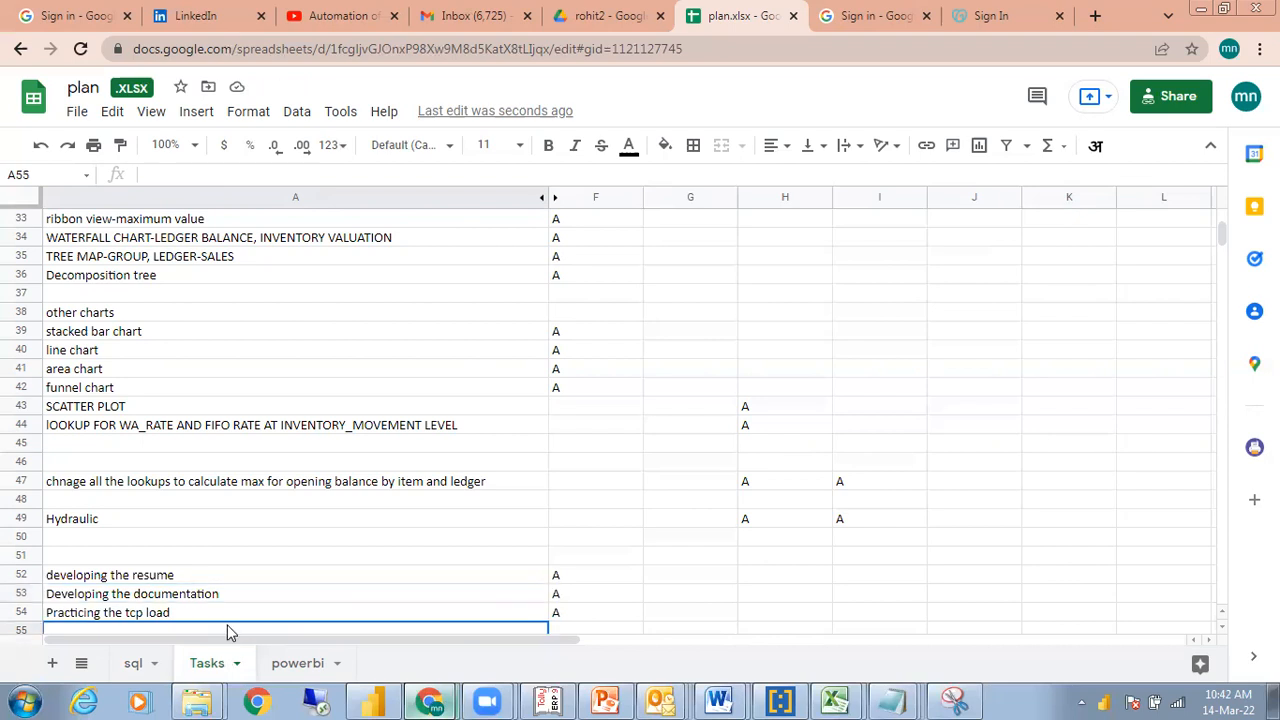
{"action": "type", "text": "Interview"}
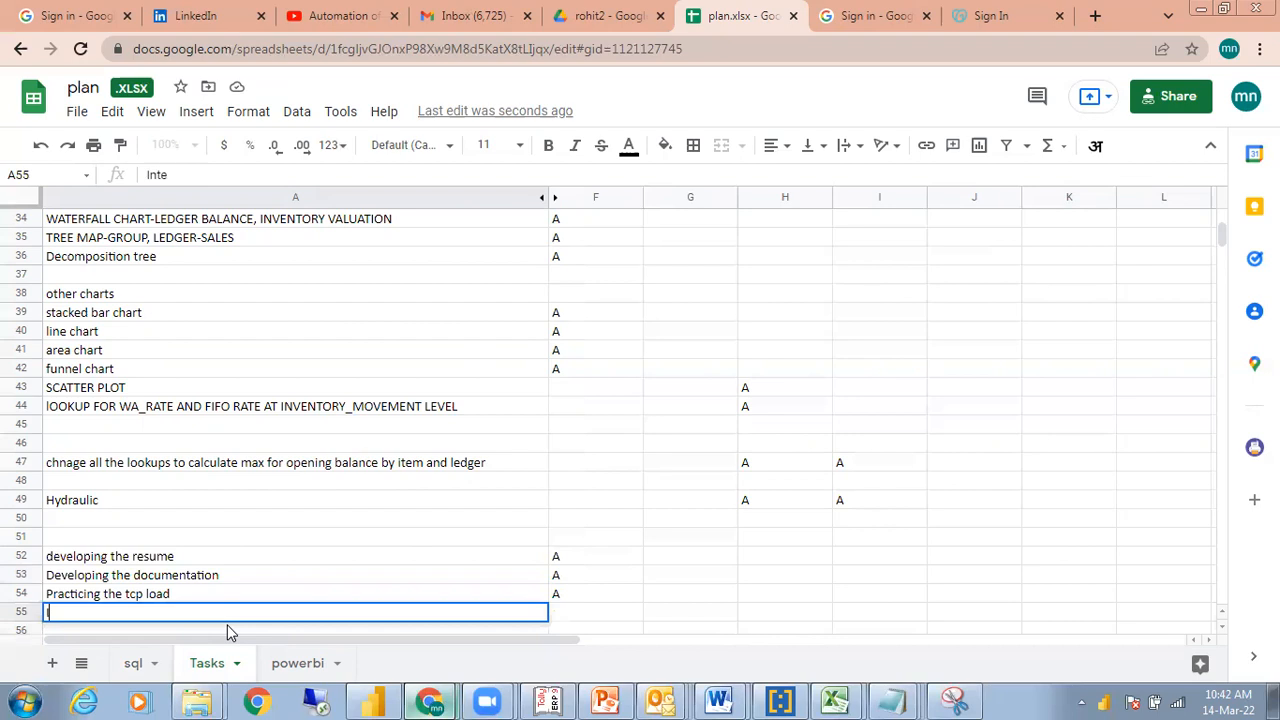
{"action": "type", "text": "ing people"}
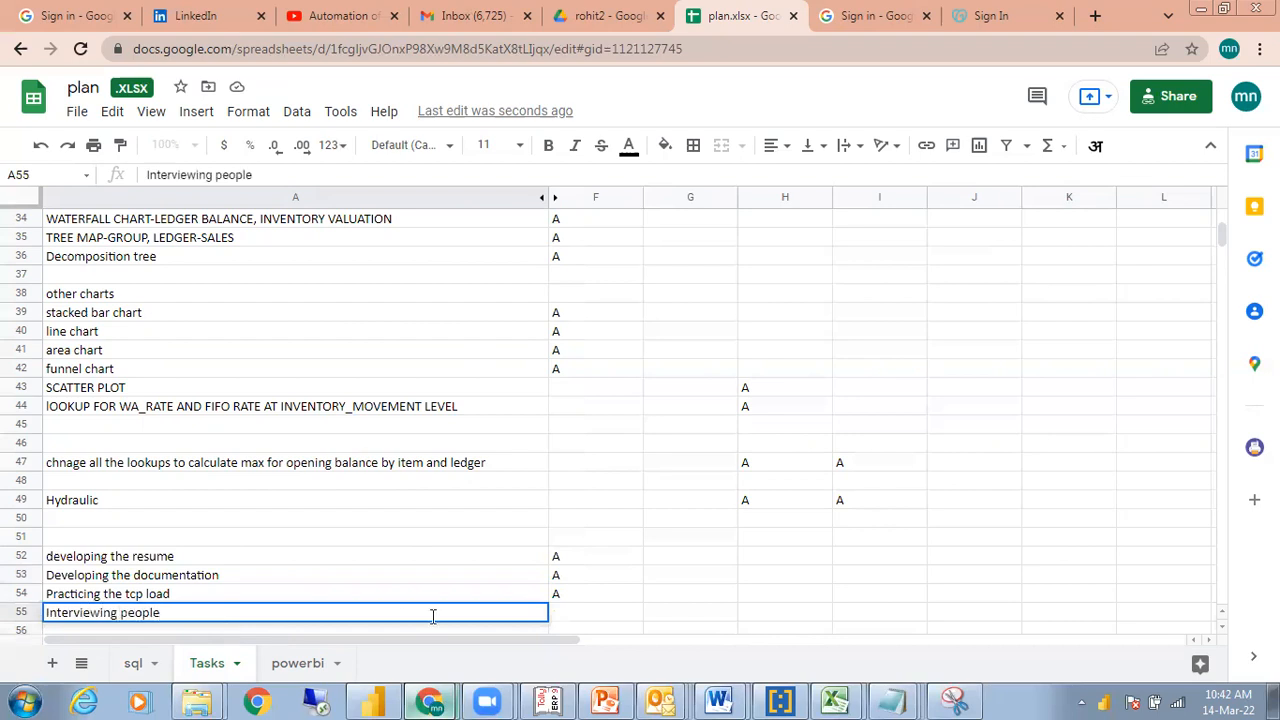
{"action": "left_click", "coordinate": [556, 619]}
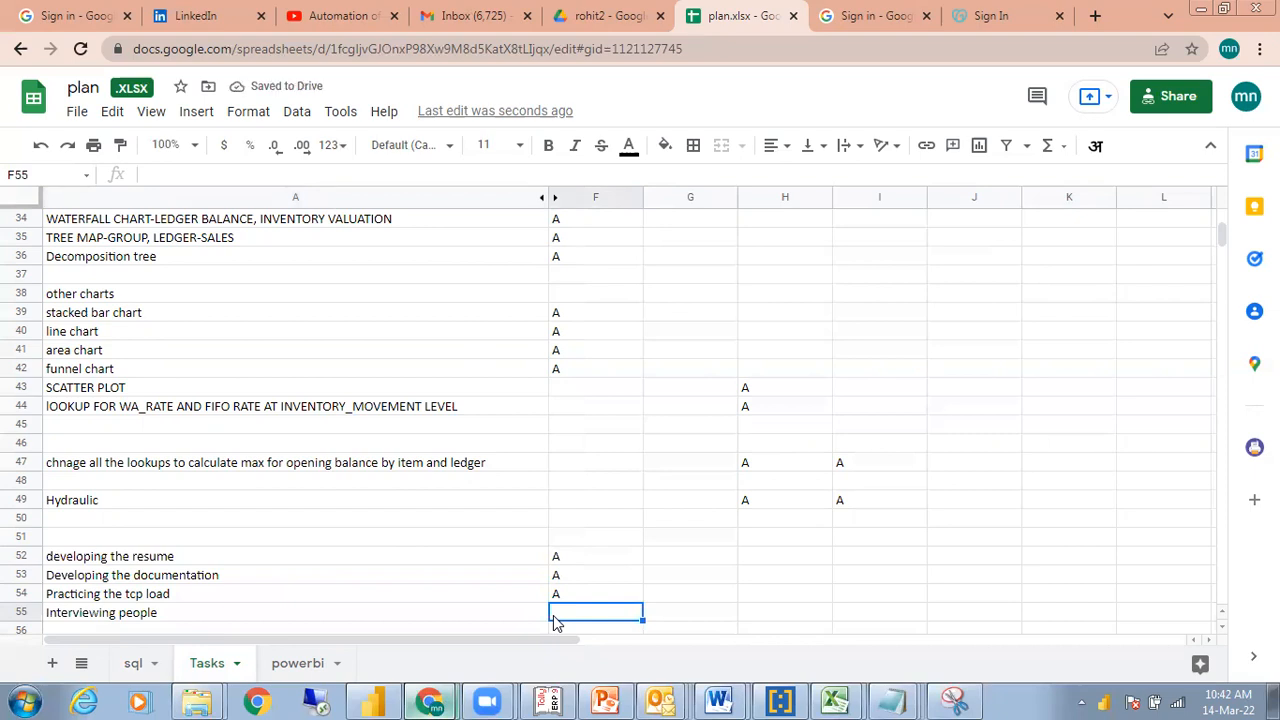
{"action": "left_click", "coordinate": [431, 617]}
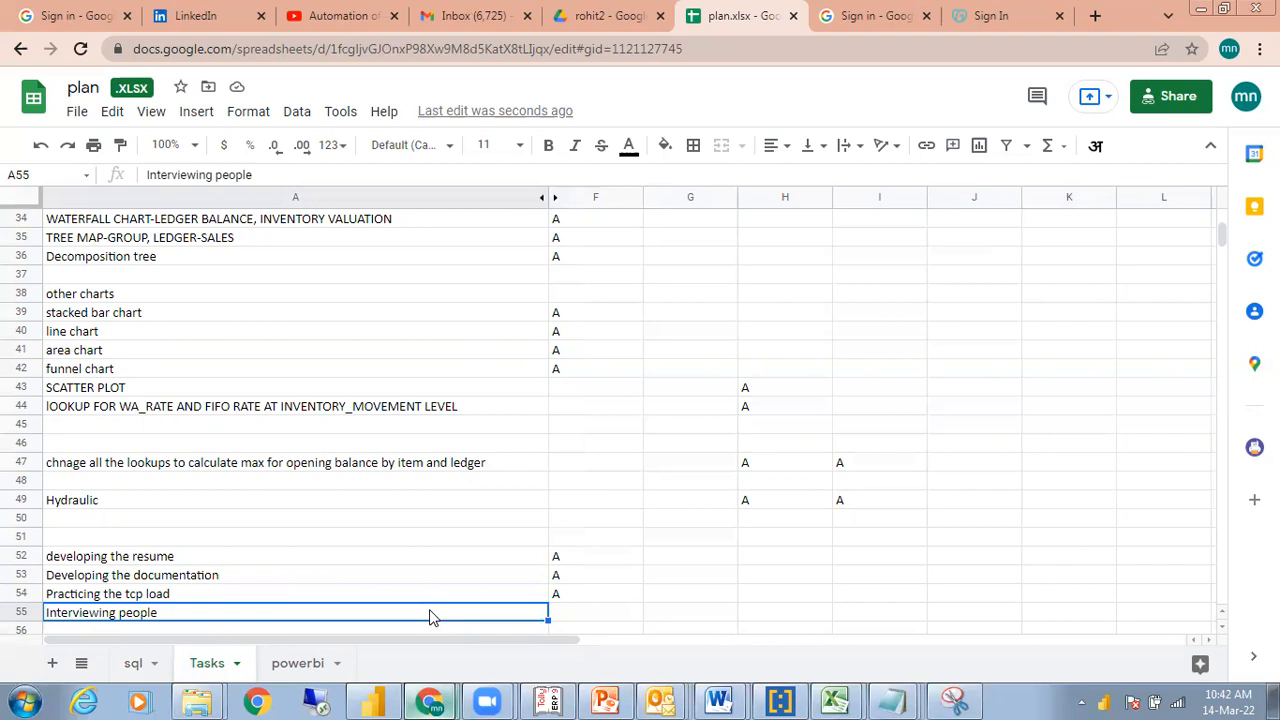
{"action": "left_click", "coordinate": [566, 615]}
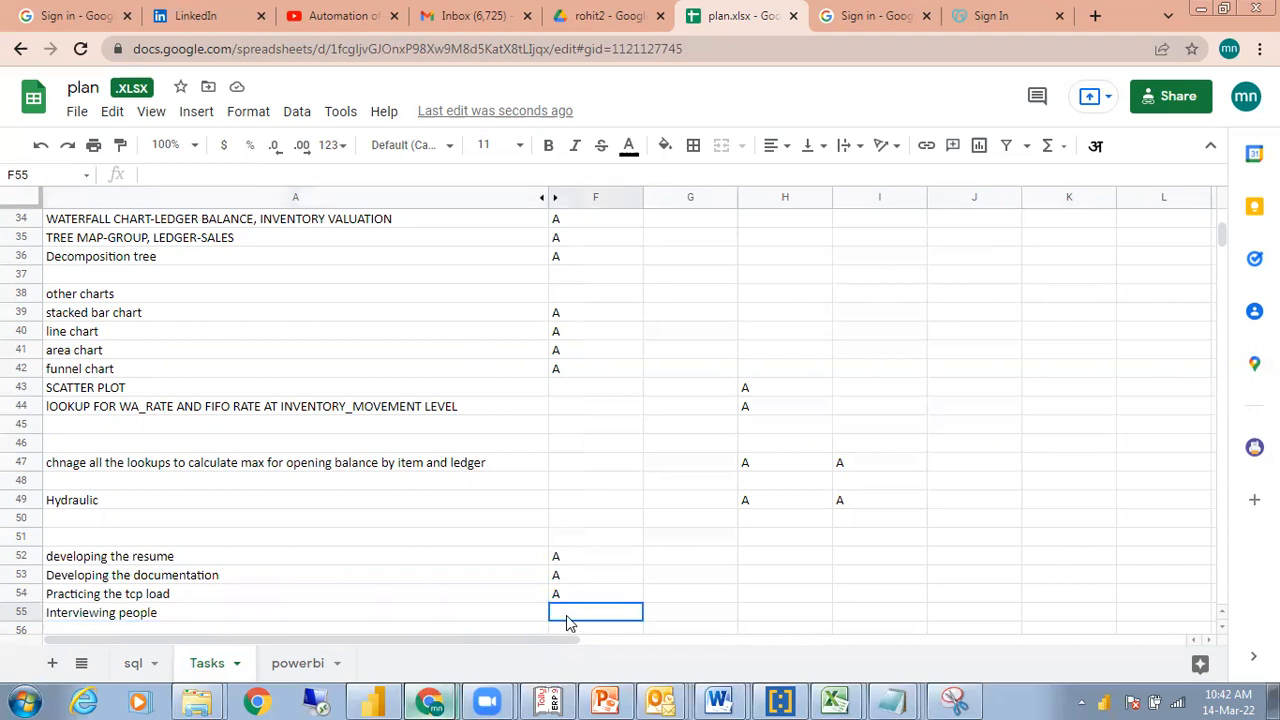
{"action": "left_click", "coordinate": [574, 545]}
{"action": "left_click_drag", "start_coordinate": [575, 552], "coordinate": [569, 590]}
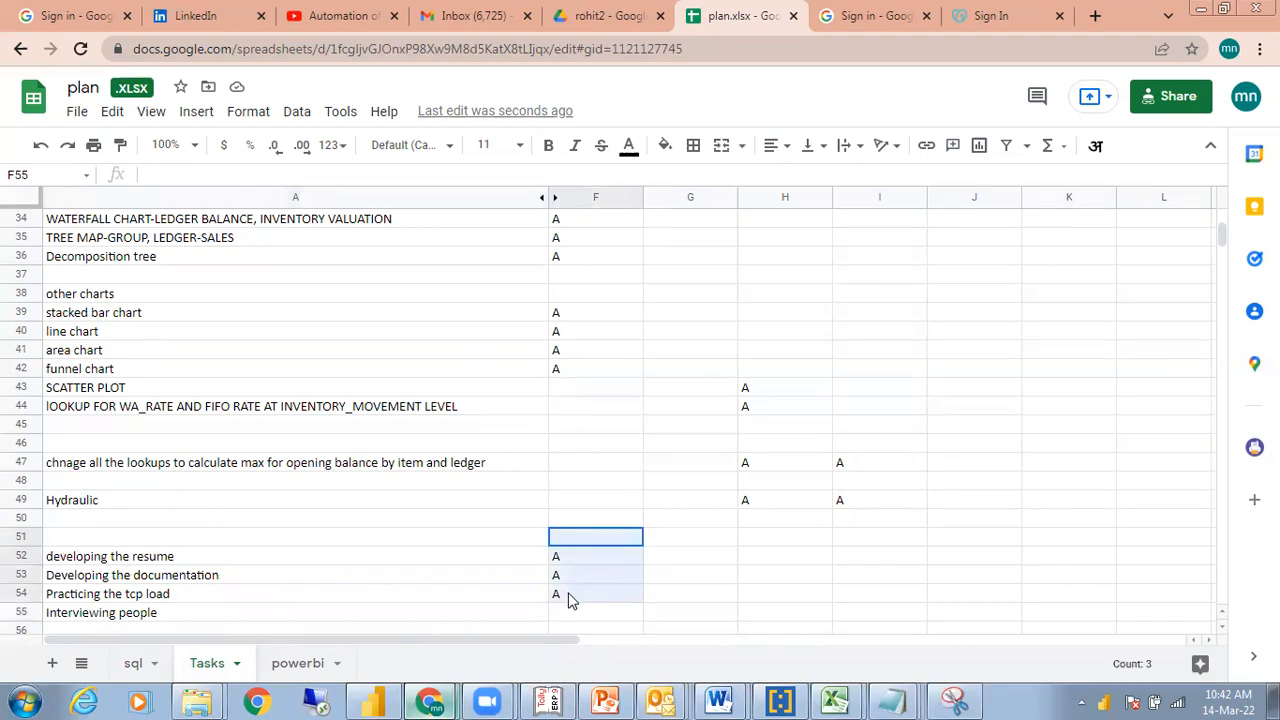
{"action": "left_click", "coordinate": [574, 545]}
{"action": "left_click_drag", "start_coordinate": [574, 543], "coordinate": [568, 613]}
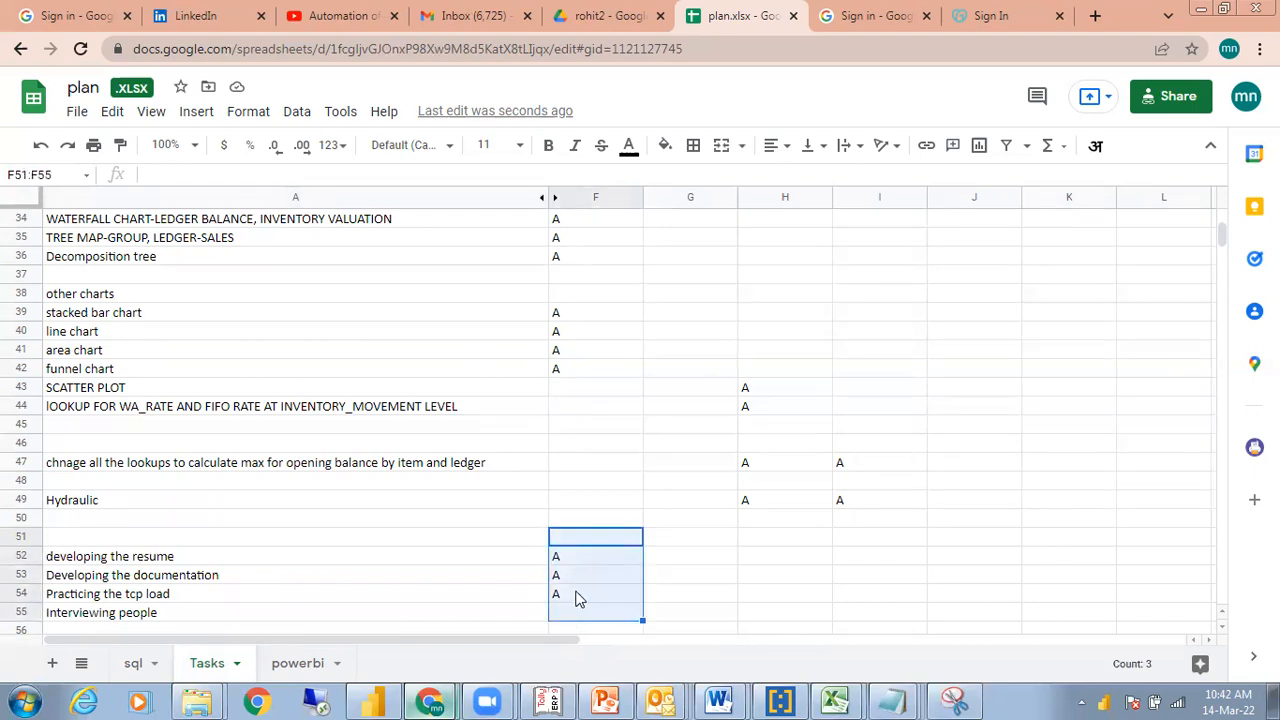
{"action": "left_click", "coordinate": [577, 598]}
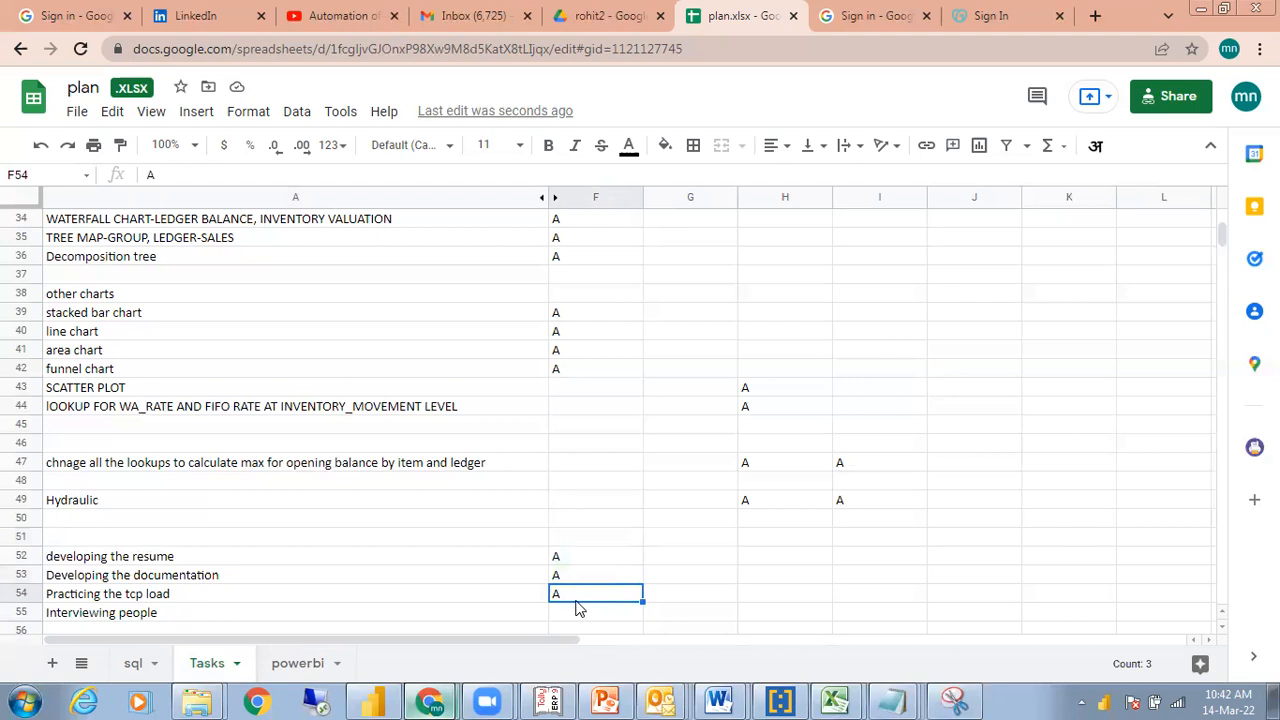
{"action": "left_click_drag", "start_coordinate": [577, 607], "coordinate": [577, 560]}
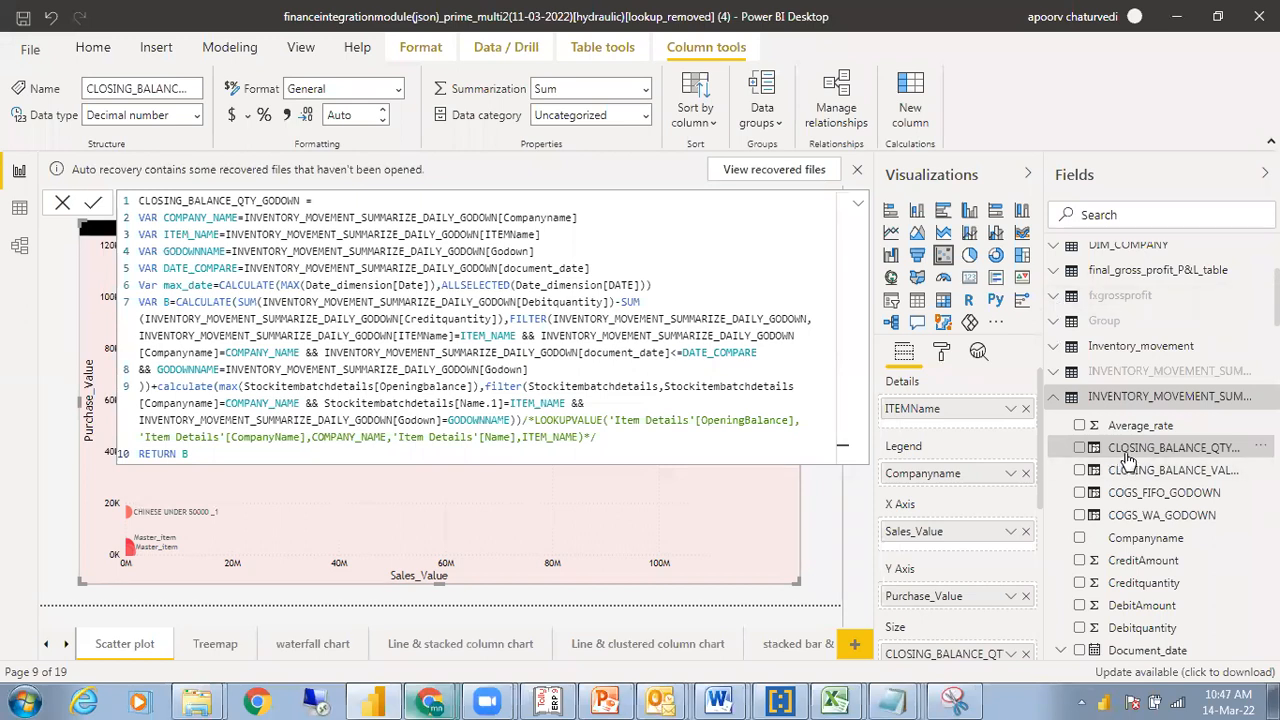
Examine the CLOSING_BALANCE_QTY_GODOWN column's formula in Power BI, close it without changes, and collapse its table in the field list
{"action": "left_click", "coordinate": [517, 352]}
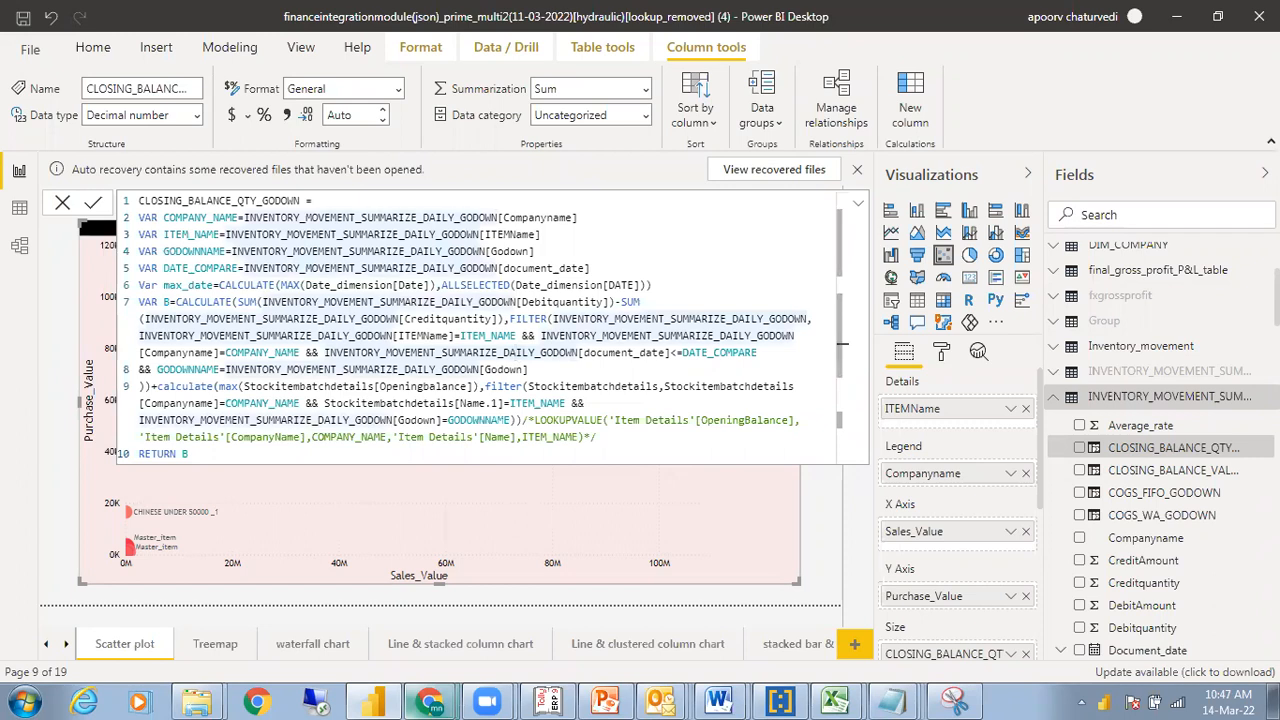
{"action": "left_click", "coordinate": [62, 202]}
{"action": "scroll", "coordinate": [1160, 450], "scroll_direction": "down", "scroll_amount": 2}
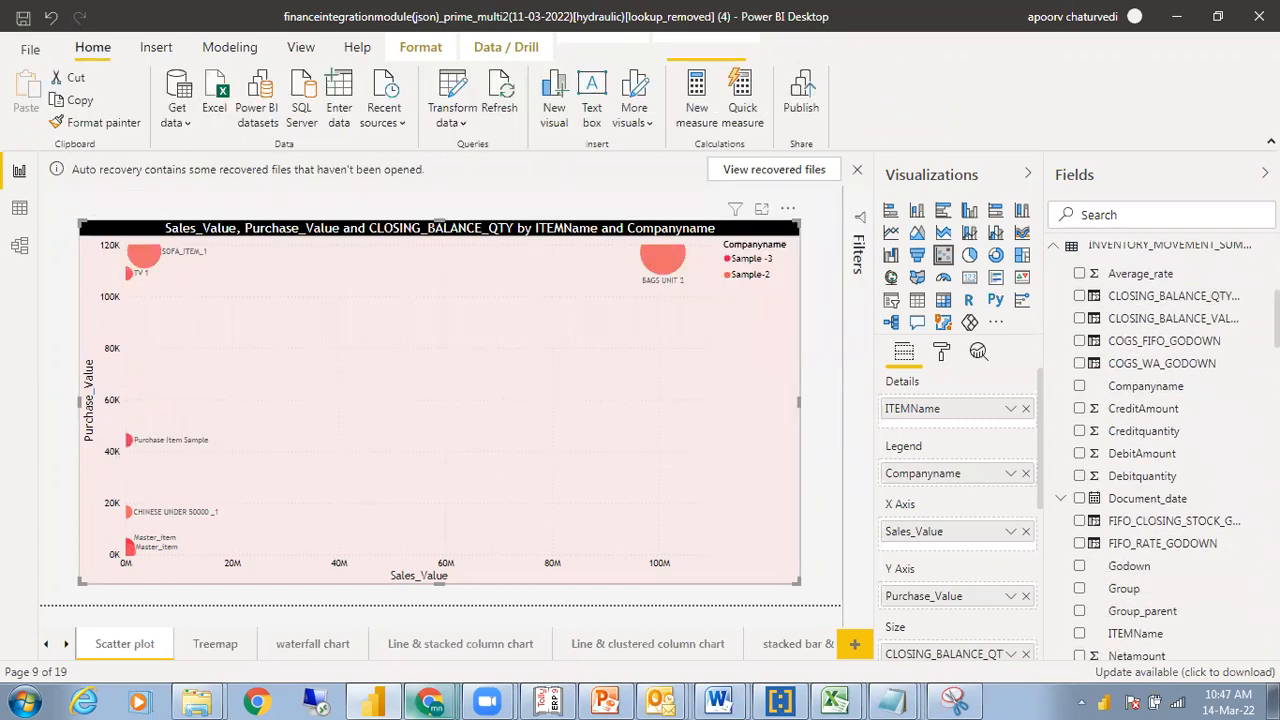
{"action": "scroll", "coordinate": [1160, 450], "scroll_direction": "down", "scroll_amount": 3}
{"action": "scroll", "coordinate": [1160, 450], "scroll_direction": "up", "scroll_amount": 5}
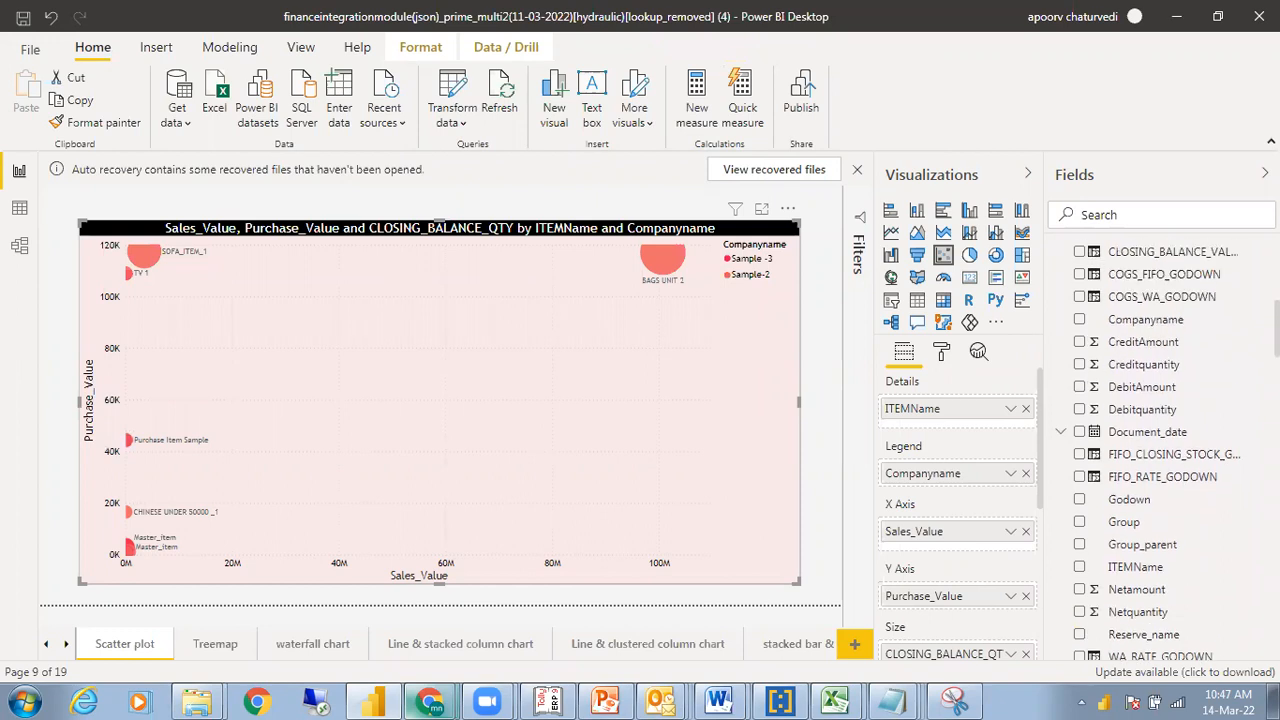
{"action": "scroll", "coordinate": [1160, 450], "scroll_direction": "up", "scroll_amount": 1}
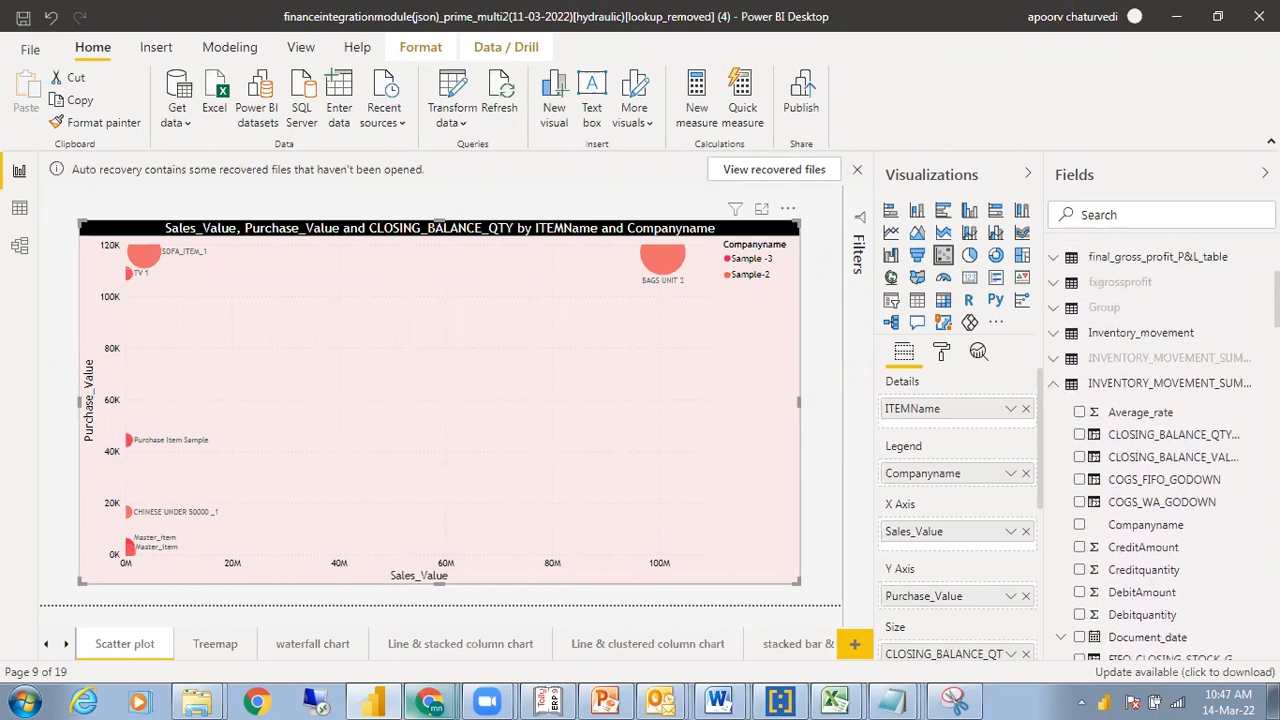
{"action": "left_click", "coordinate": [1054, 381]}
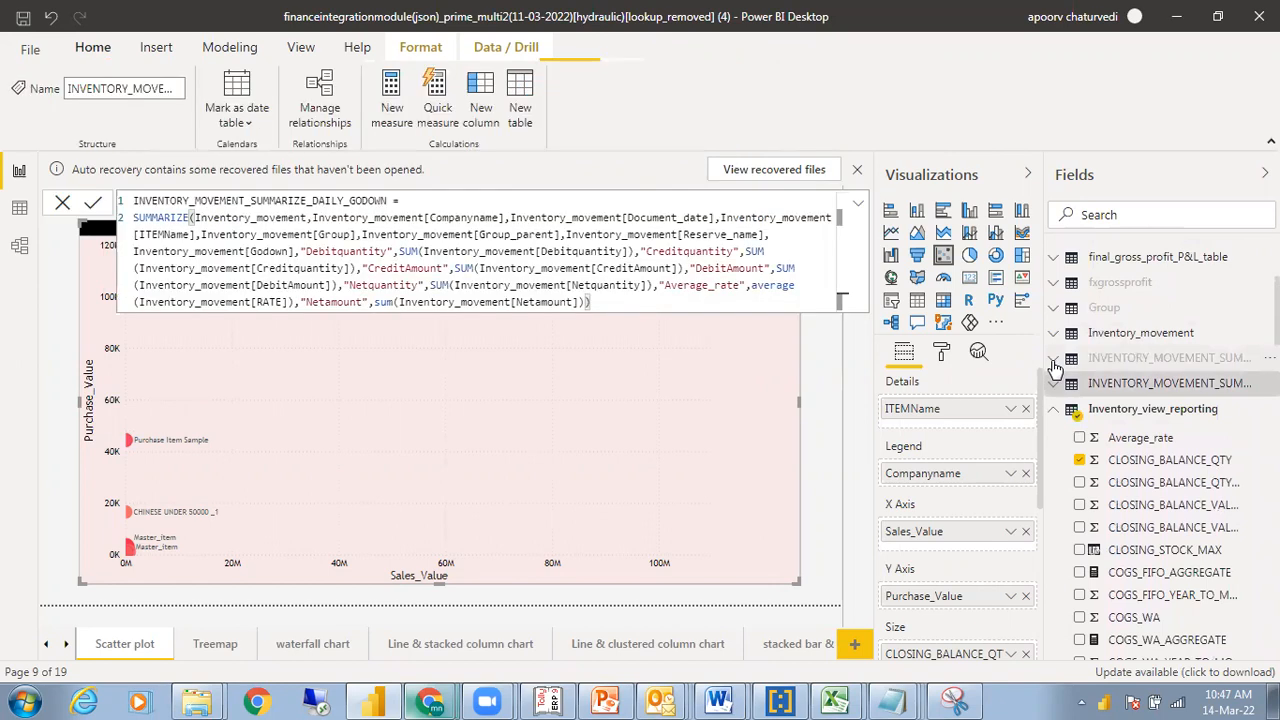
Expand the INVENTORY_MOVEMENT_SUMMARIZE_DAILY table and examine the formulas of CLOSING_BALANCE_QTY_YEAR_TO_MONTH and CLOSING_BALANCE_QTY
{"action": "left_click", "coordinate": [1054, 362]}
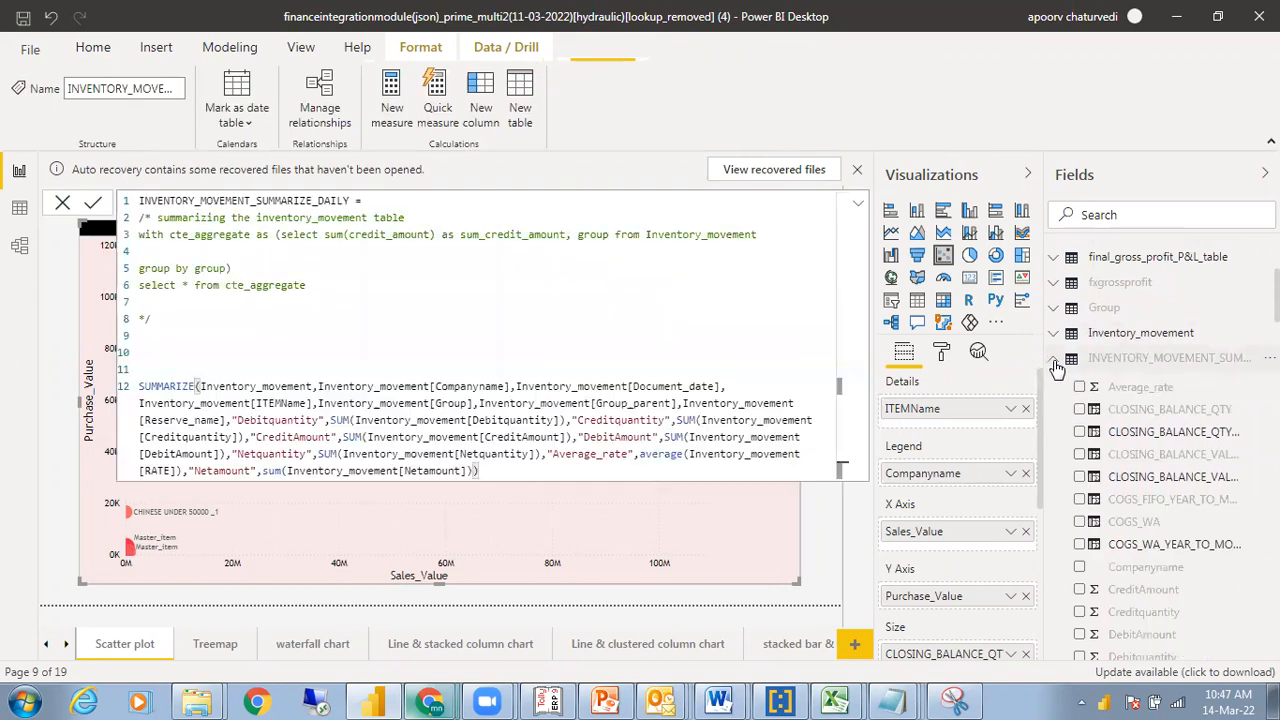
{"action": "left_click", "coordinate": [1112, 436]}
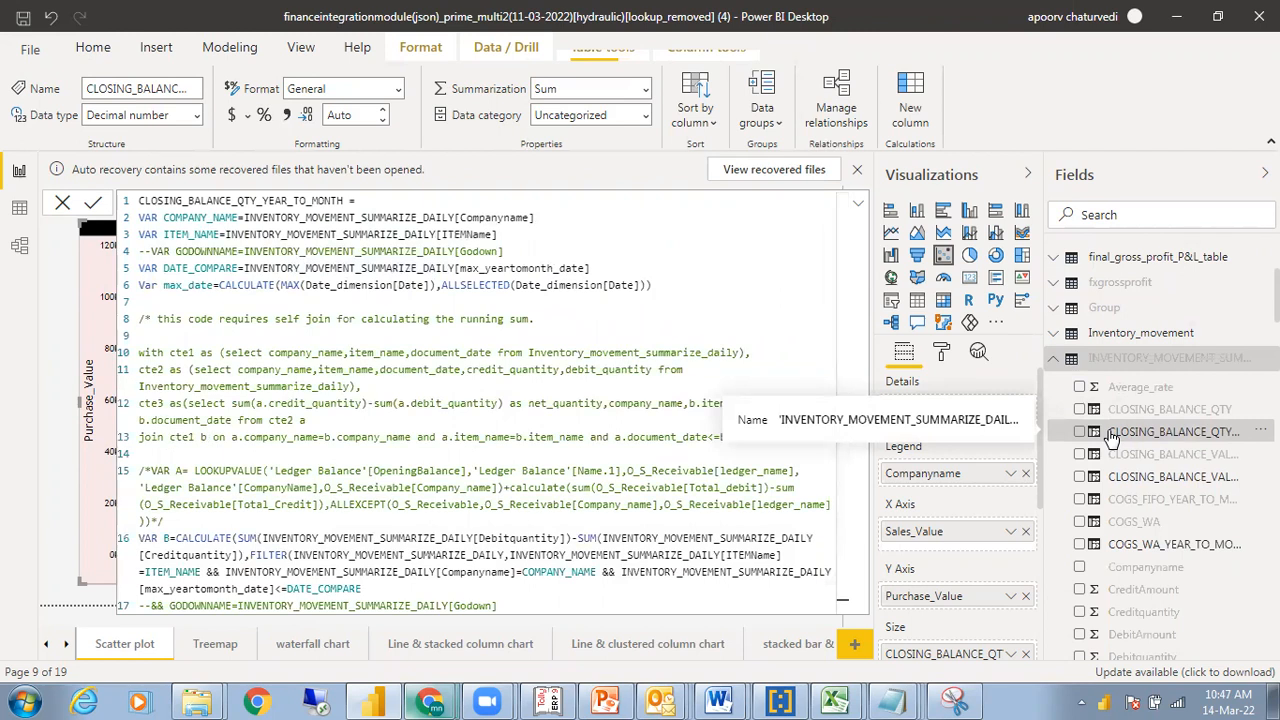
{"action": "left_click", "coordinate": [1117, 413]}
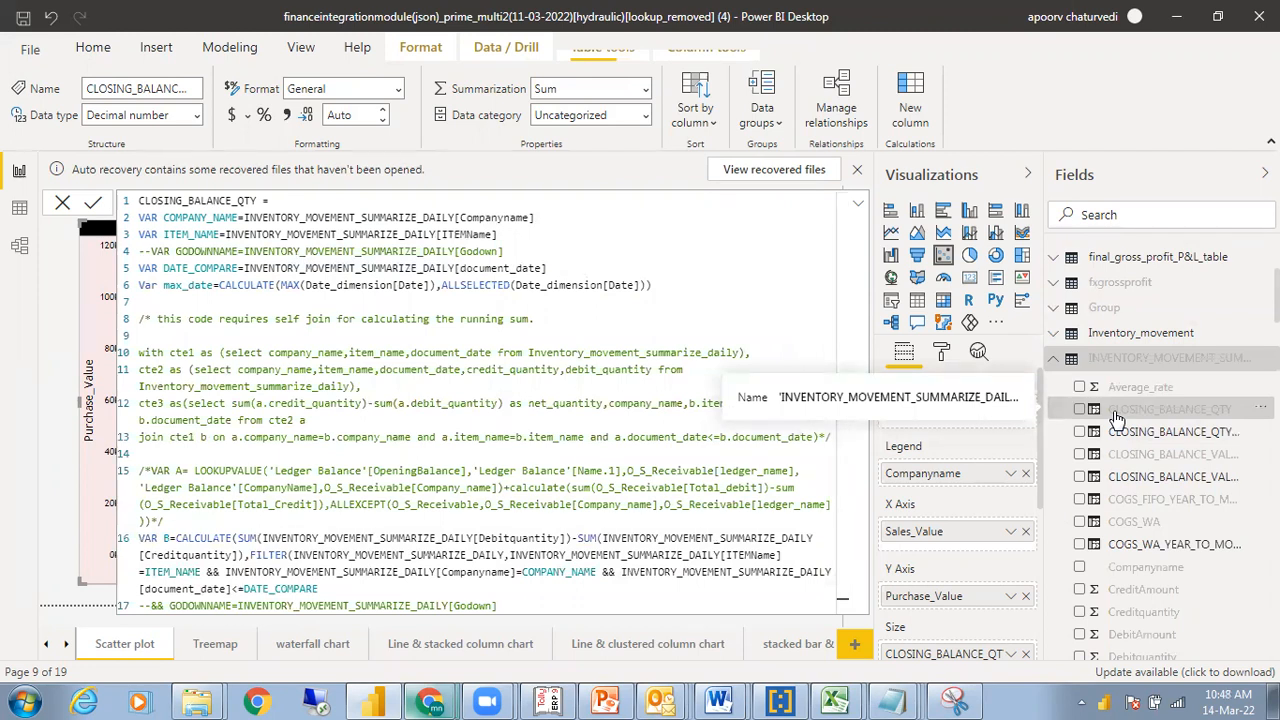
Examine the rest of the CLOSING_BALANCE_QTY formula and the CLOSING_BALANCE_VALUE_YEAR_TO_MONTH formula
{"action": "scroll", "coordinate": [845, 463], "scroll_direction": "down", "scroll_amount": 2}
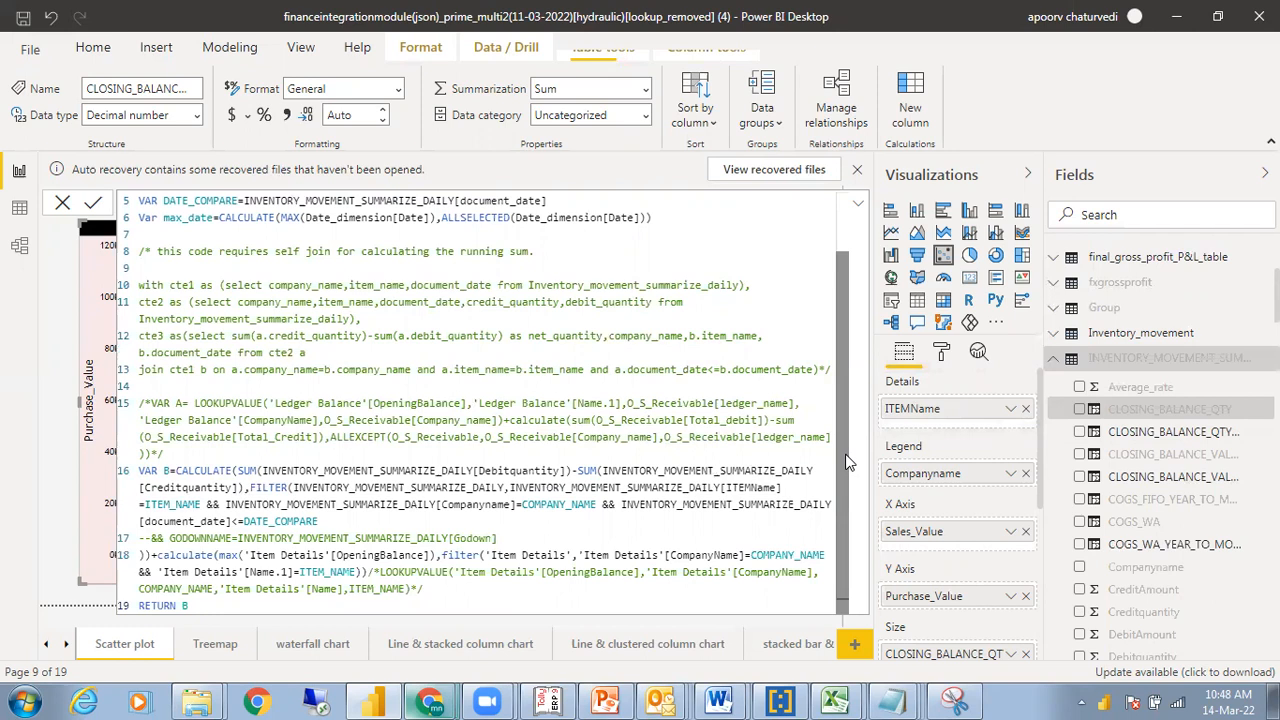
{"action": "left_click", "coordinate": [1122, 480]}
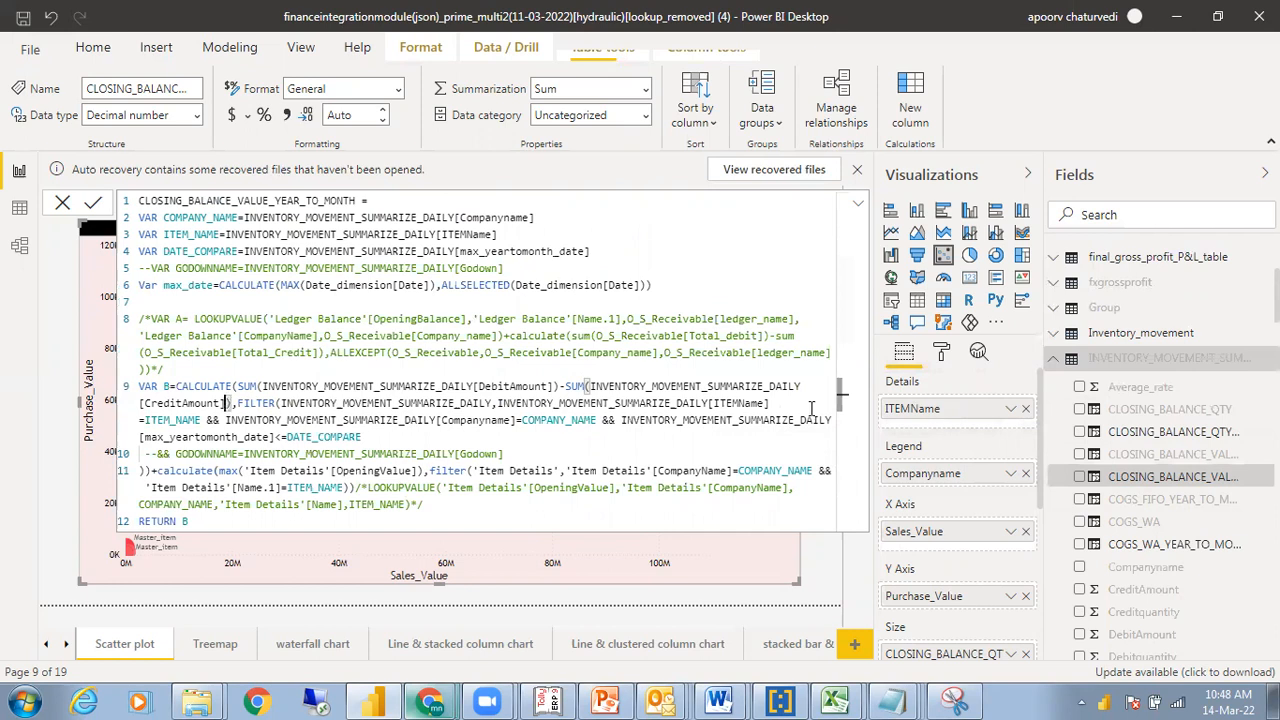
Remove the subtracted CreditAmount sum from variable B in the CLOSING_BALANCE_VALUE formula of INVENTORY_MOVEMENT_SUMMARIZE_DAILY
{"action": "left_click", "coordinate": [1104, 456]}
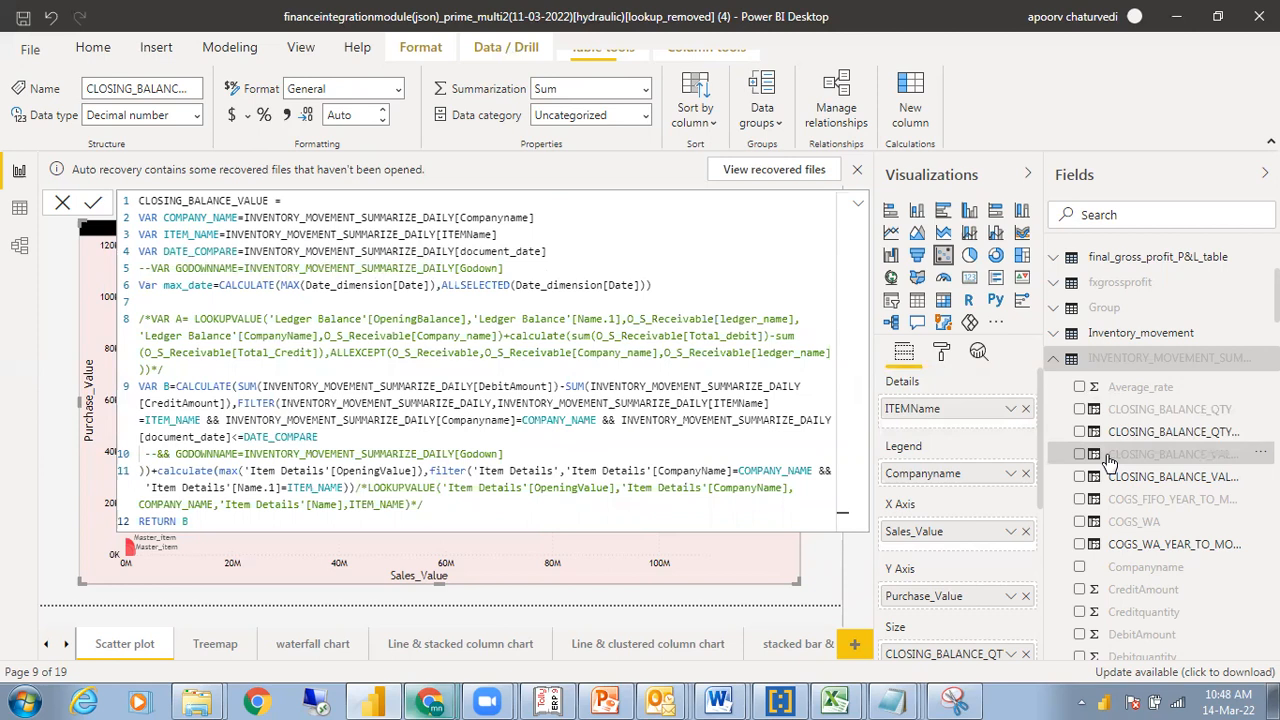
{"action": "left_click", "coordinate": [225, 403]}
{"action": "left_click_drag", "start_coordinate": [225, 403], "coordinate": [560, 385]}
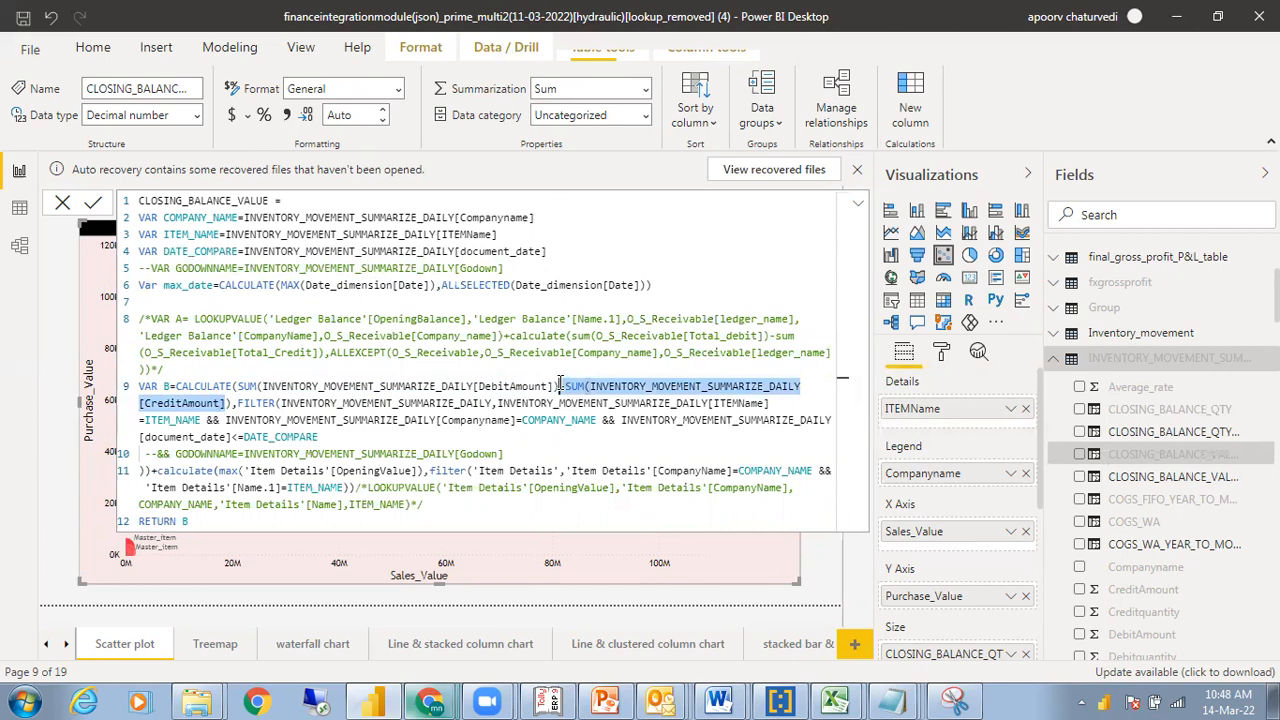
{"action": "key", "text": "BackSpace"}
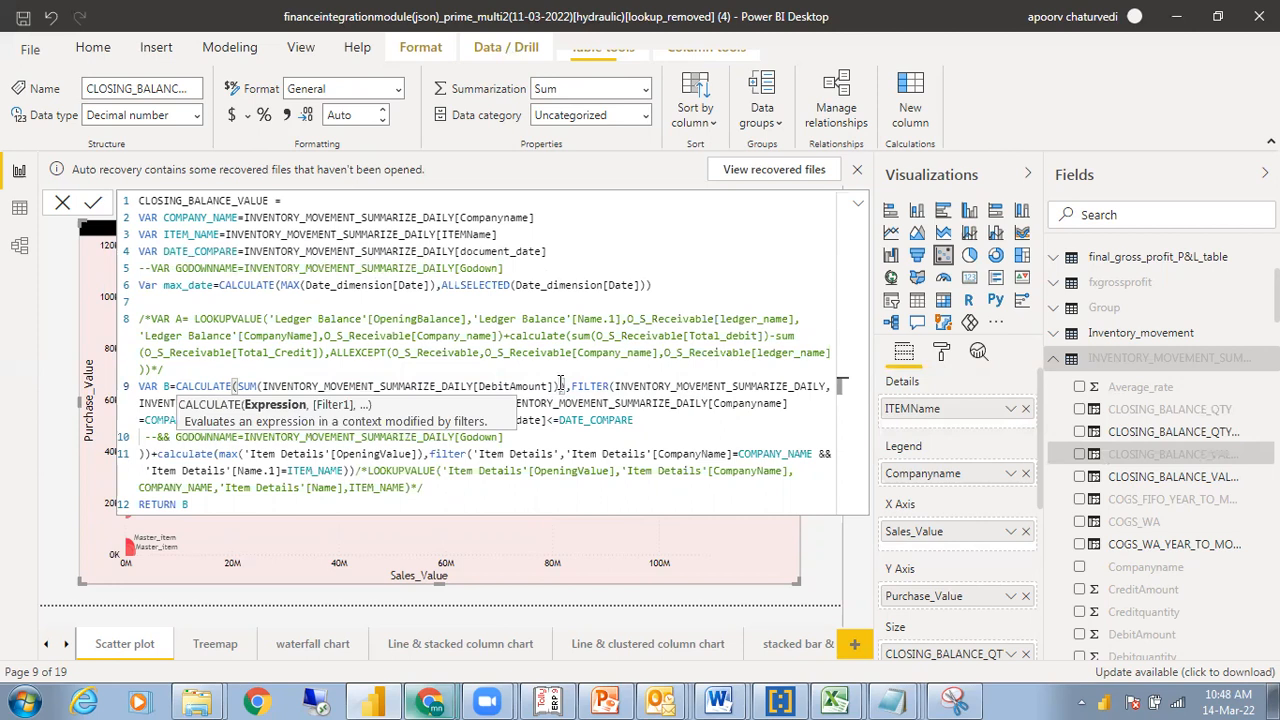
{"action": "left_click", "coordinate": [1138, 418]}
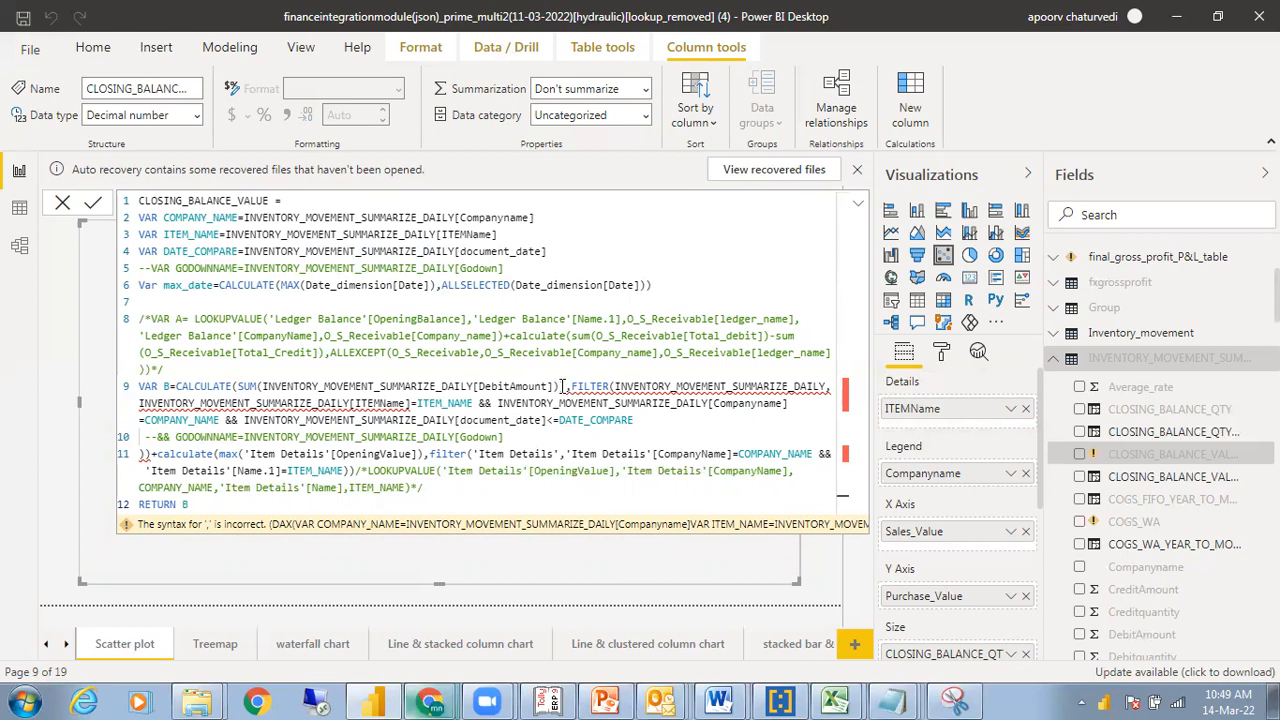
Delete the surplus closing parenthesis after the DebitAmount sum in CLOSING_BALANCE_VALUE, check the brackets, and commit the formula
{"action": "left_click", "coordinate": [562, 386]}
{"action": "key", "text": "BackSpace"}
{"action": "left_click", "coordinate": [596, 469]}
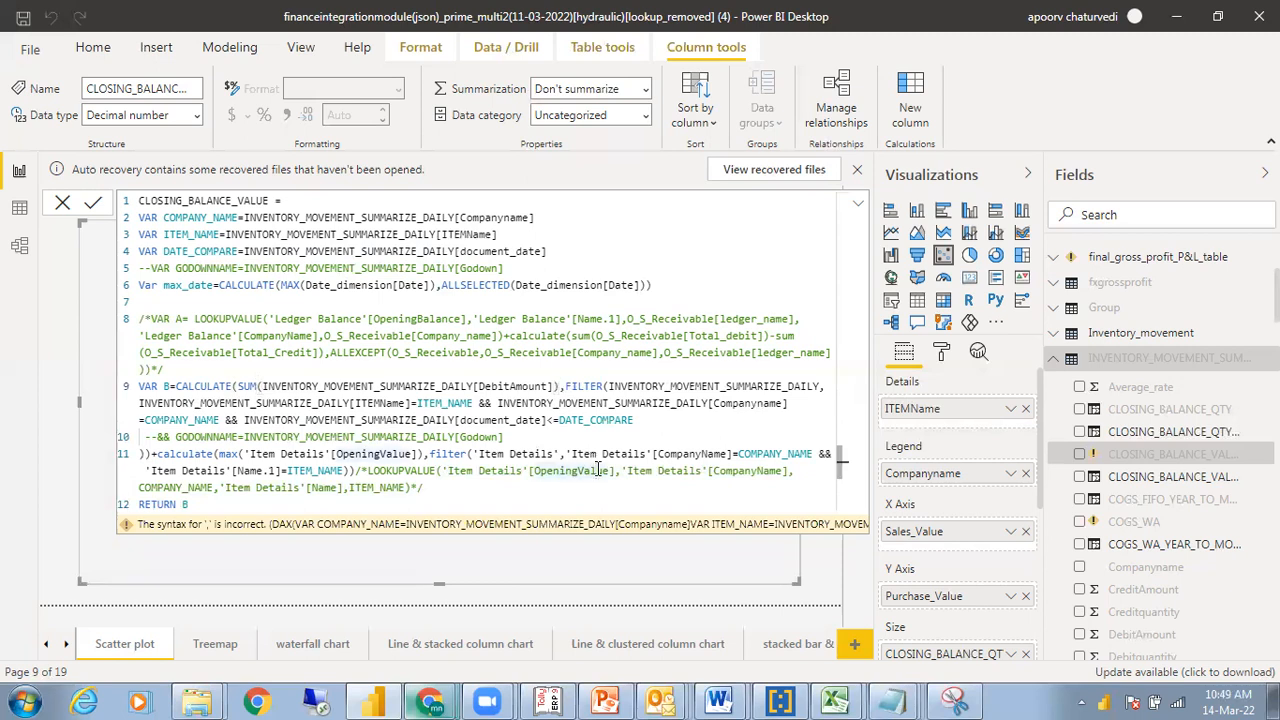
{"action": "left_click", "coordinate": [608, 421]}
{"action": "left_click", "coordinate": [600, 498]}
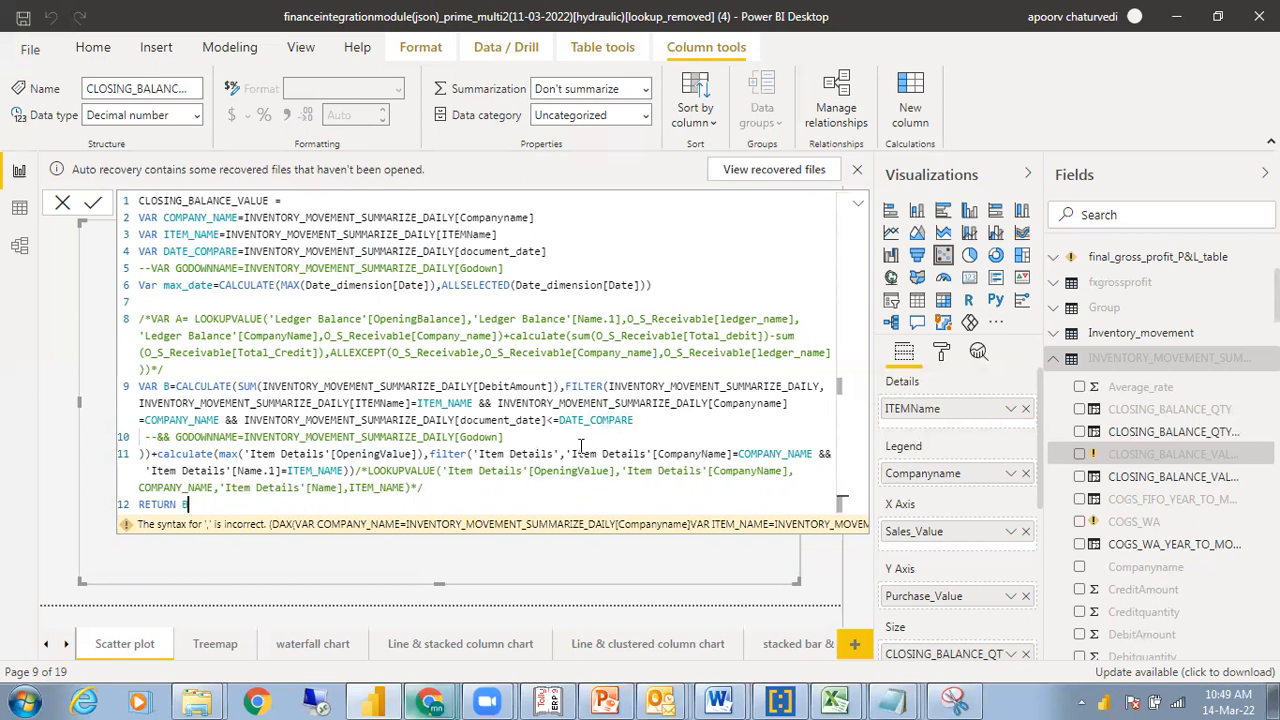
{"action": "left_click", "coordinate": [559, 386]}
{"action": "left_click", "coordinate": [578, 434]}
{"action": "left_click", "coordinate": [148, 454]}
{"action": "left_click", "coordinate": [332, 508]}
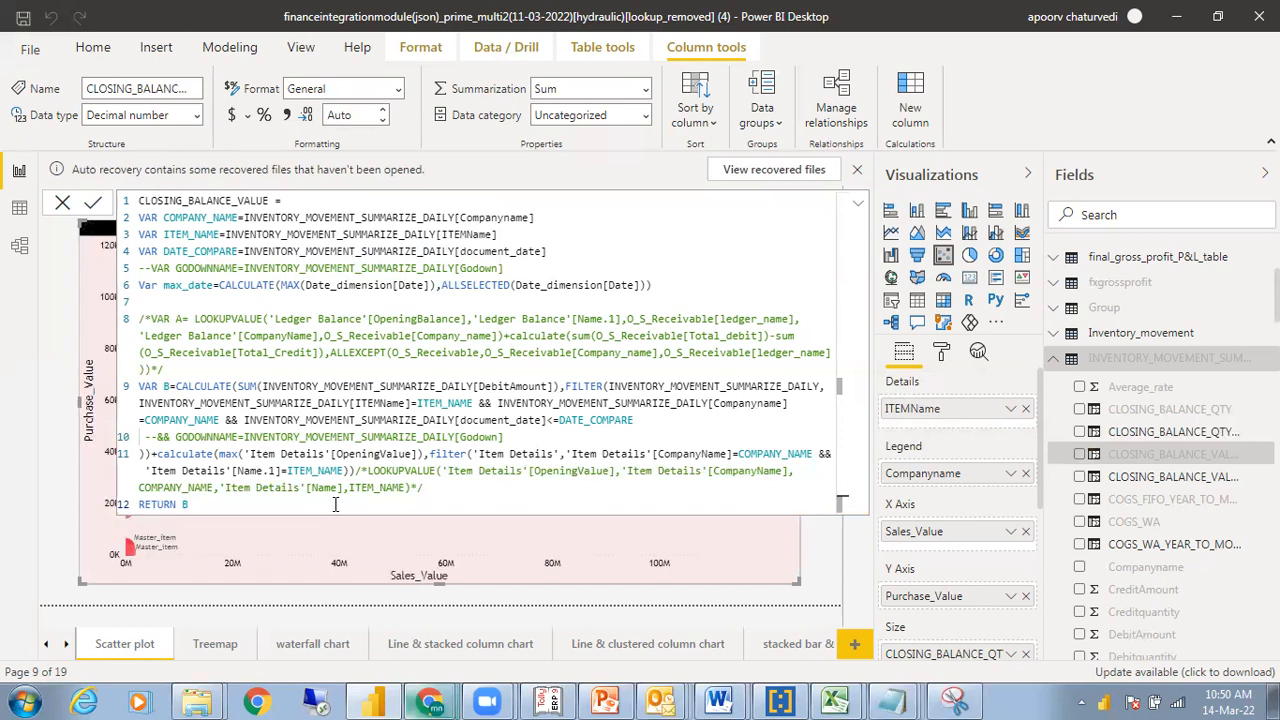
Copy the entire CLOSING_BALANCE_QTY formula into a new calculated column in the INVENTORY_MOVEMENT_SUMMARIZE_DAILY table
{"action": "left_click", "coordinate": [1152, 411]}
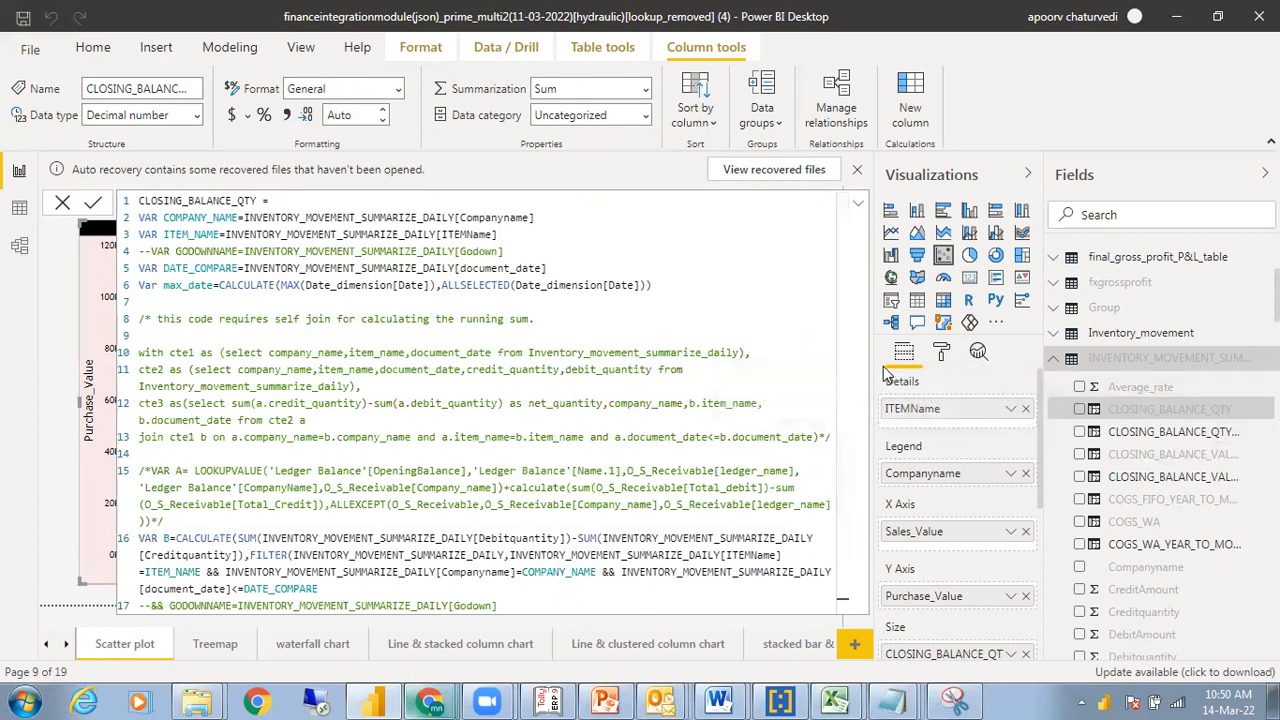
{"action": "left_click_drag", "start_coordinate": [840, 392], "coordinate": [845, 498]}
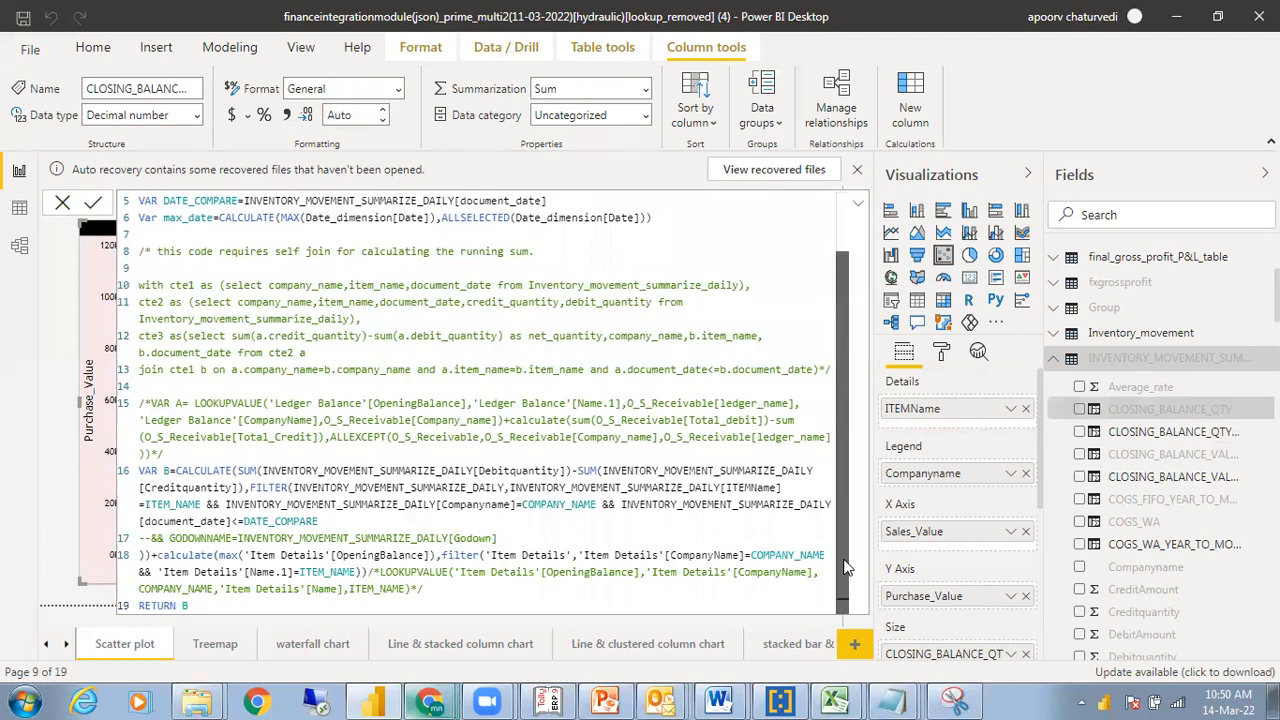
{"action": "left_click_drag", "start_coordinate": [283, 606], "coordinate": [160, 178]}
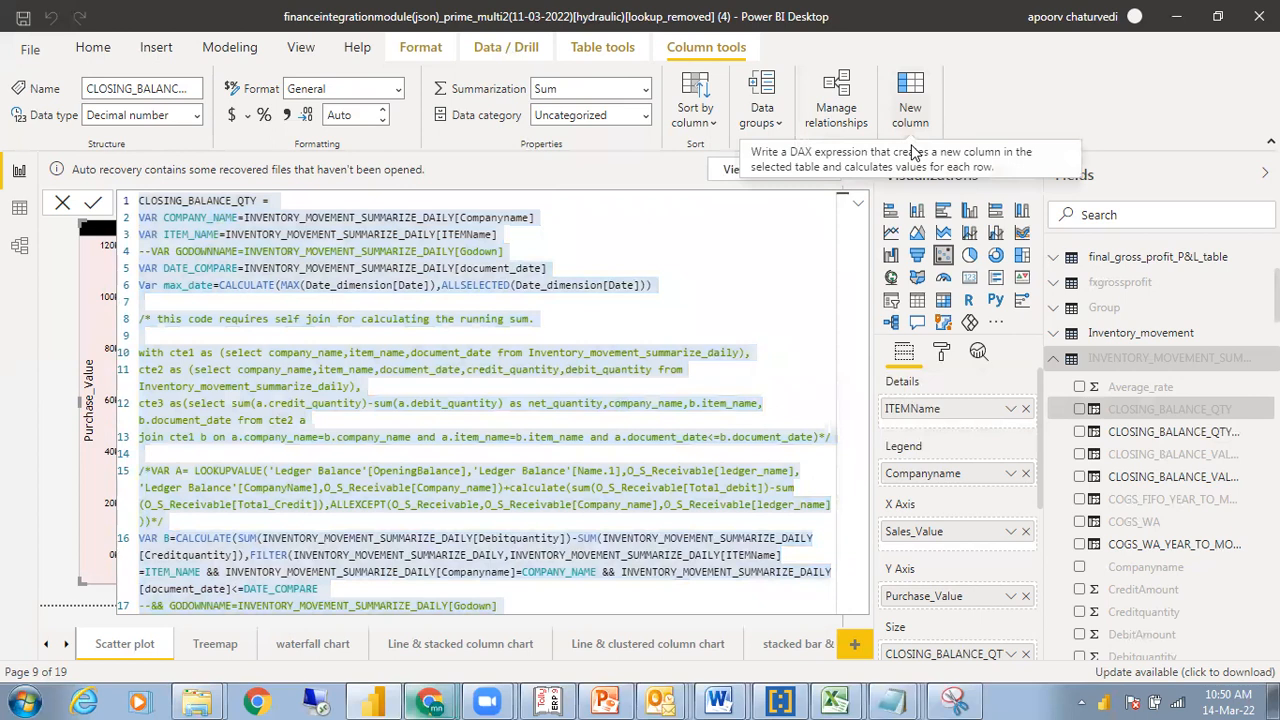
{"action": "left_click", "coordinate": [917, 117]}
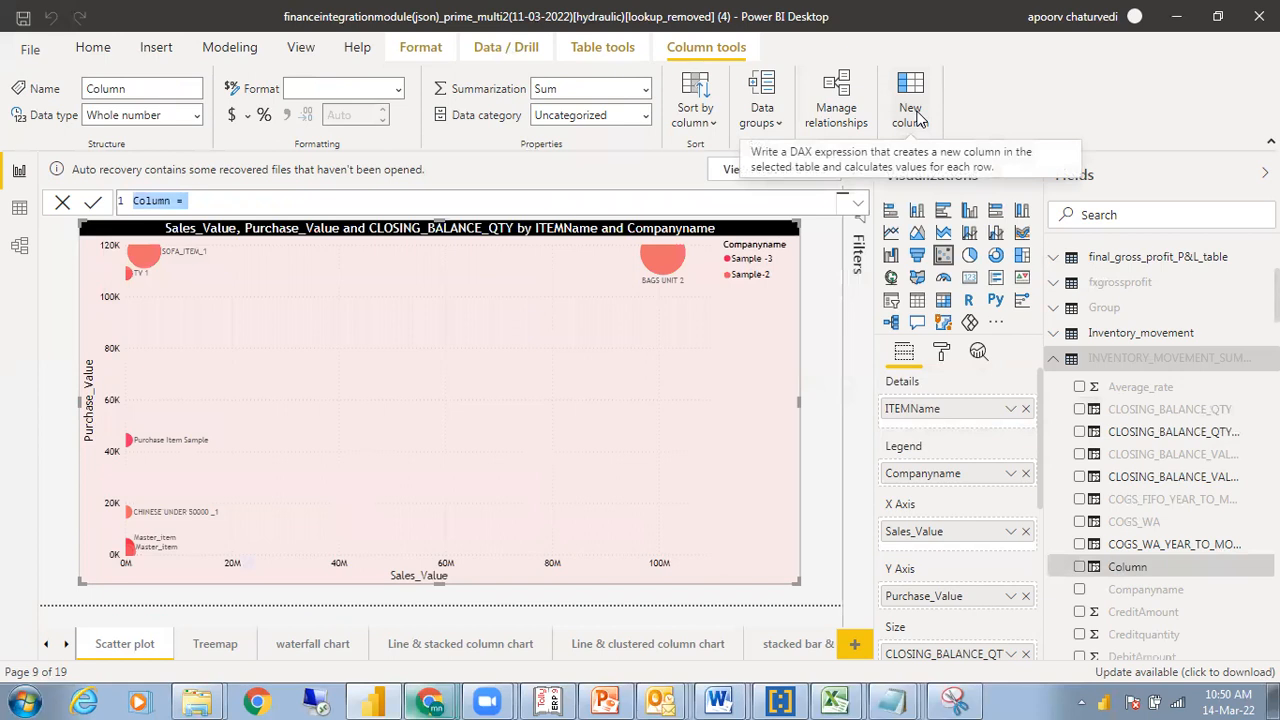
{"action": "key", "text": "ctrl+v"}
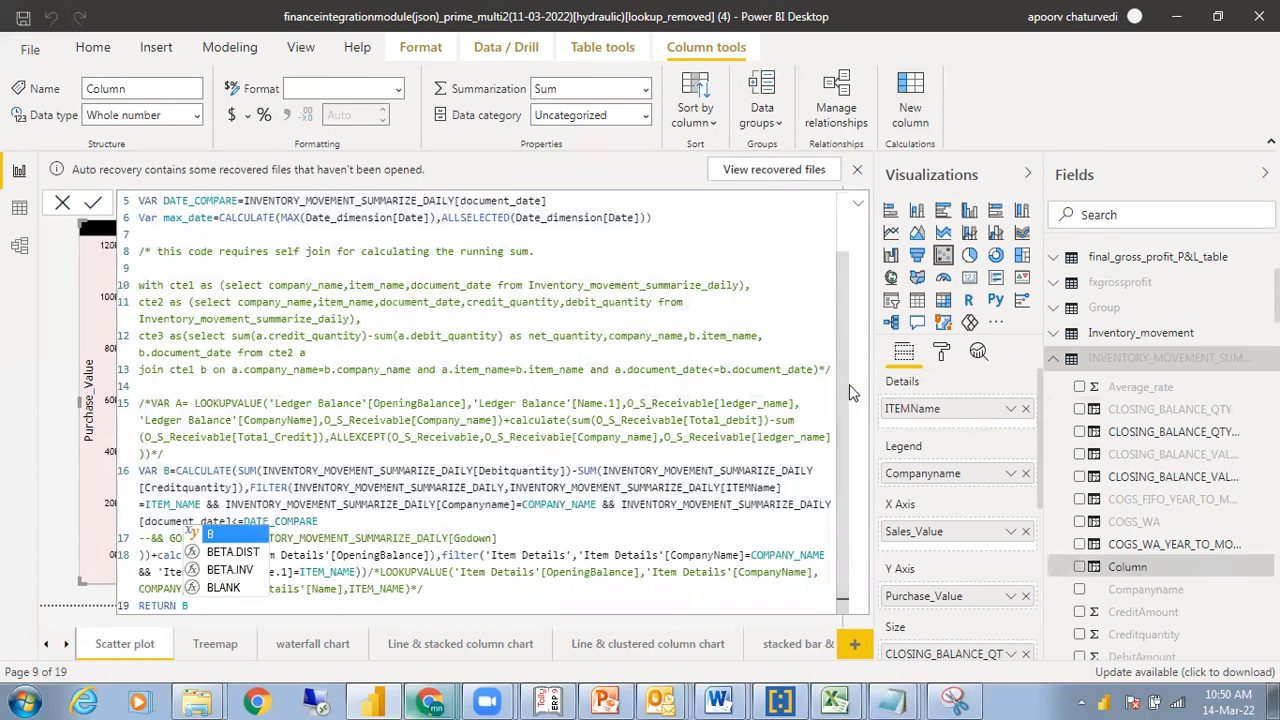
{"action": "scroll", "coordinate": [851, 393], "scroll_direction": "up", "scroll_amount": 2}
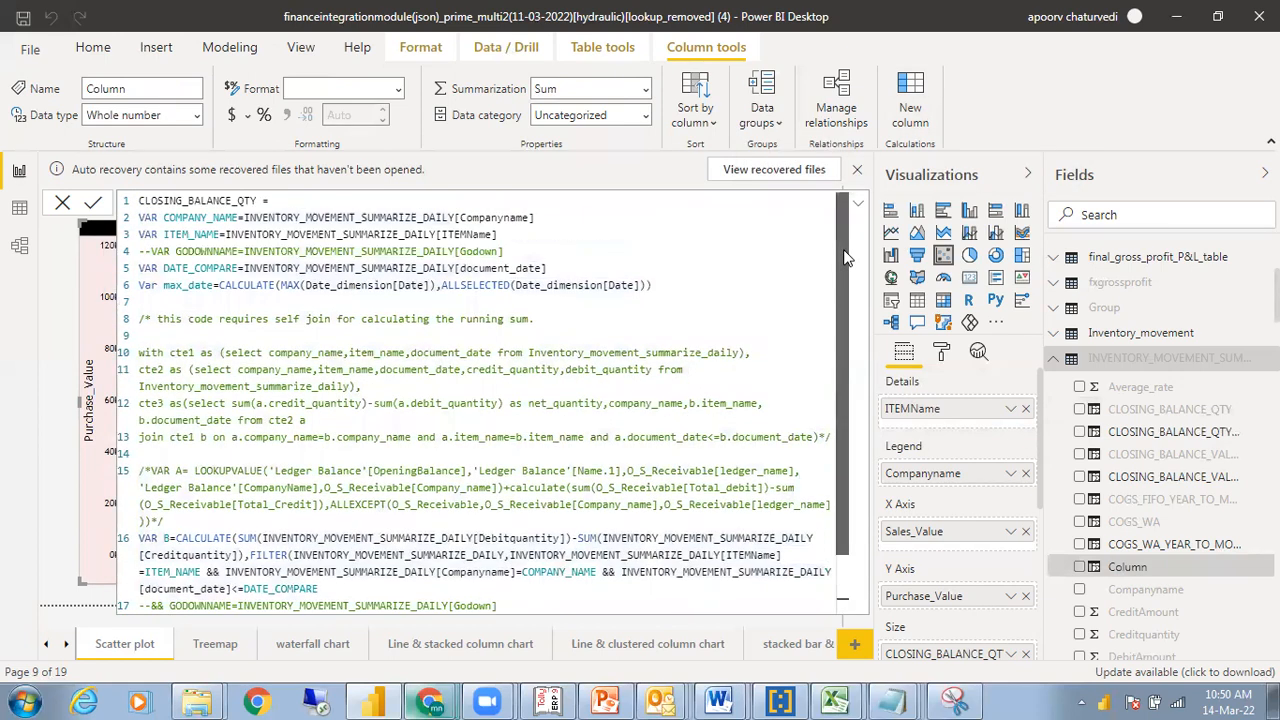
Rename the new column in its formula as CLOSING_BALANCE_QTY_INVENTORYCALCULATION
{"action": "left_click", "coordinate": [258, 200]}
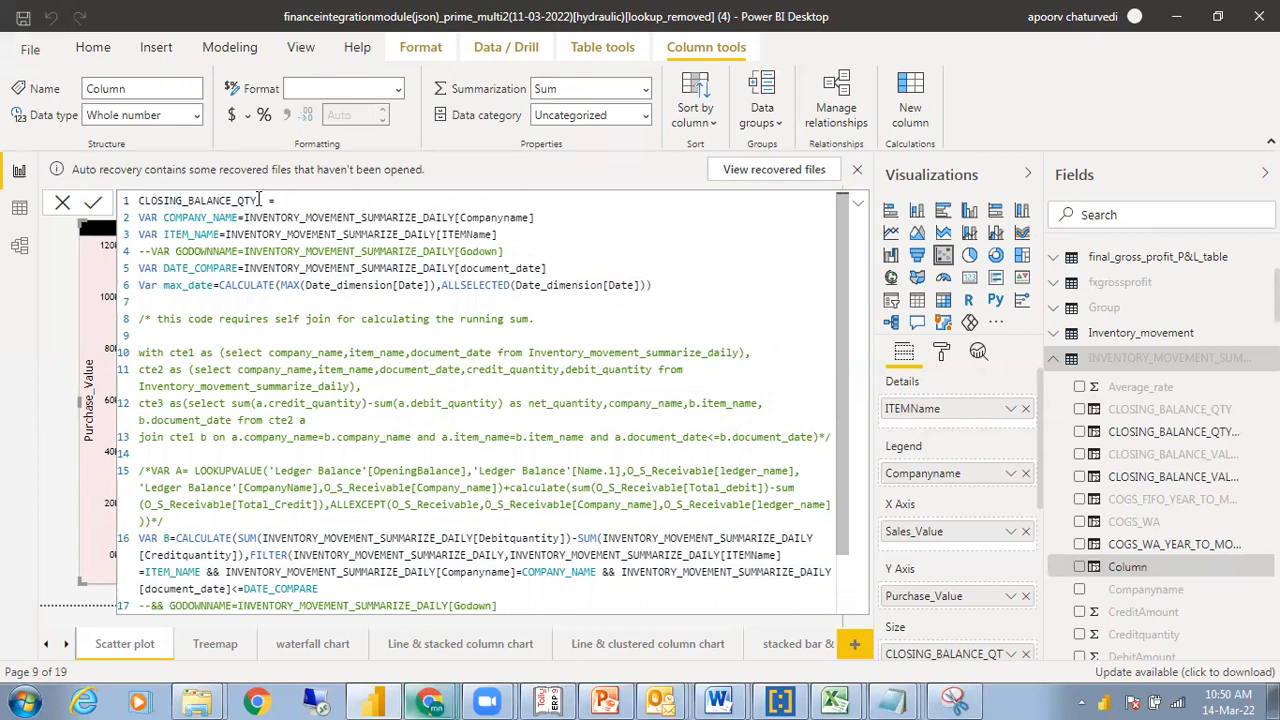
{"action": "type", "text": "Inventor"}
{"action": "key", "text": "BackSpace"}
{"action": "key", "text": "BackSpace"}
{"action": "key", "text": "BackSpace"}
{"action": "key", "text": "BackSpace"}
{"action": "key", "text": "BackSpace"}
{"action": "key", "text": "BackSpace"}
{"action": "key", "text": "BackSpace"}
{"action": "key", "text": "BackSpace"}
{"action": "type", "text": "INVENTORYCALCULATION"}
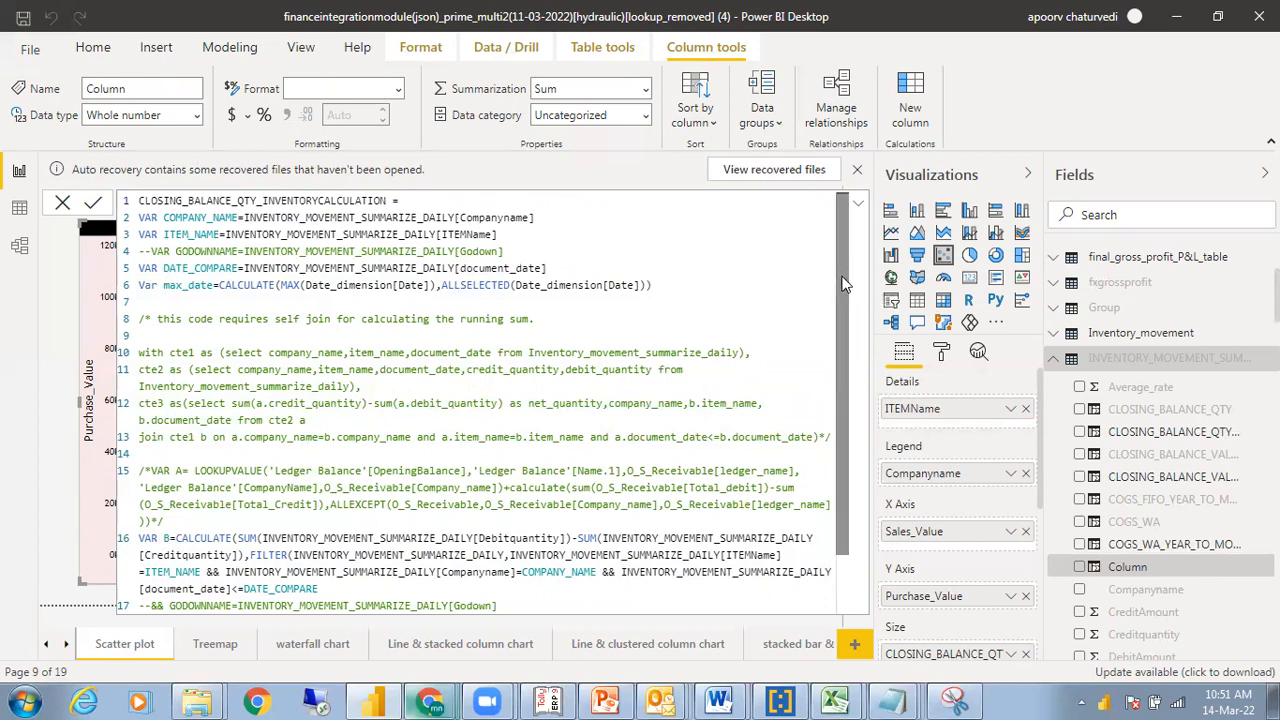
Remove the subtracted Creditquantity sum from variable B in the new column's formula and commit it
{"action": "scroll", "coordinate": [843, 284], "scroll_direction": "down", "scroll_amount": 2}
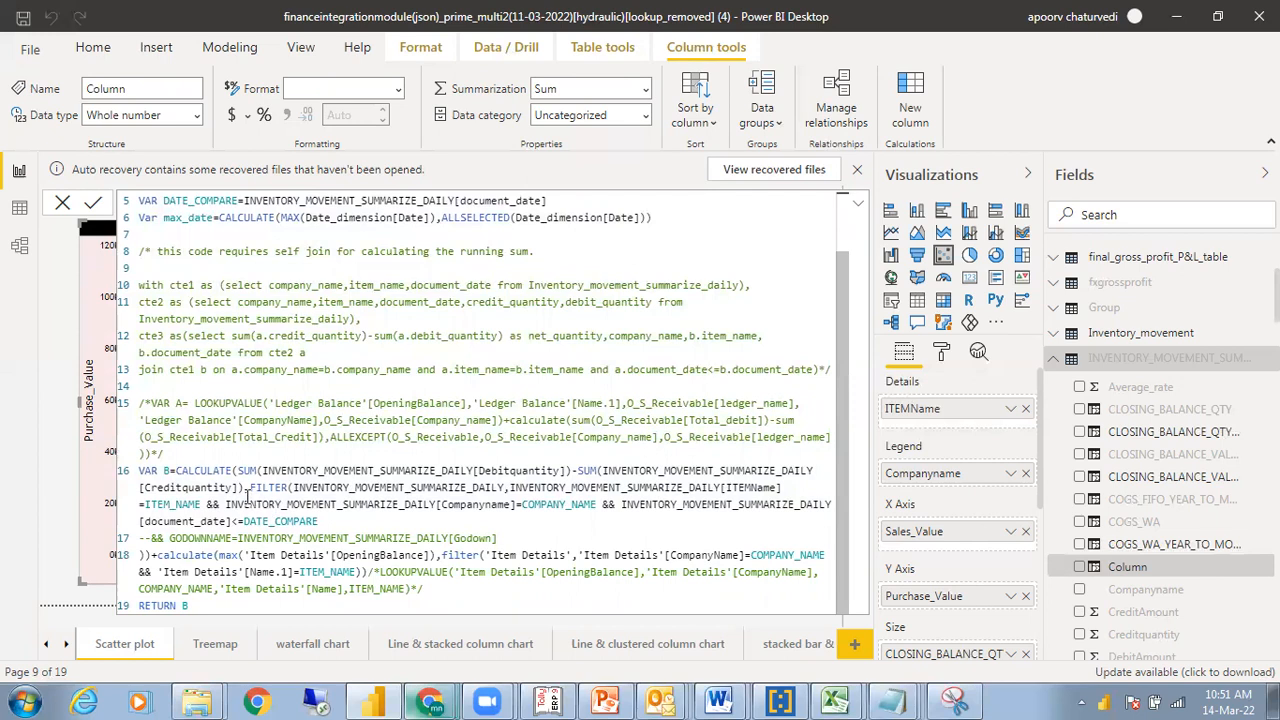
{"action": "left_click_drag", "start_coordinate": [243, 488], "coordinate": [573, 470]}
{"action": "key", "text": "Delete"}
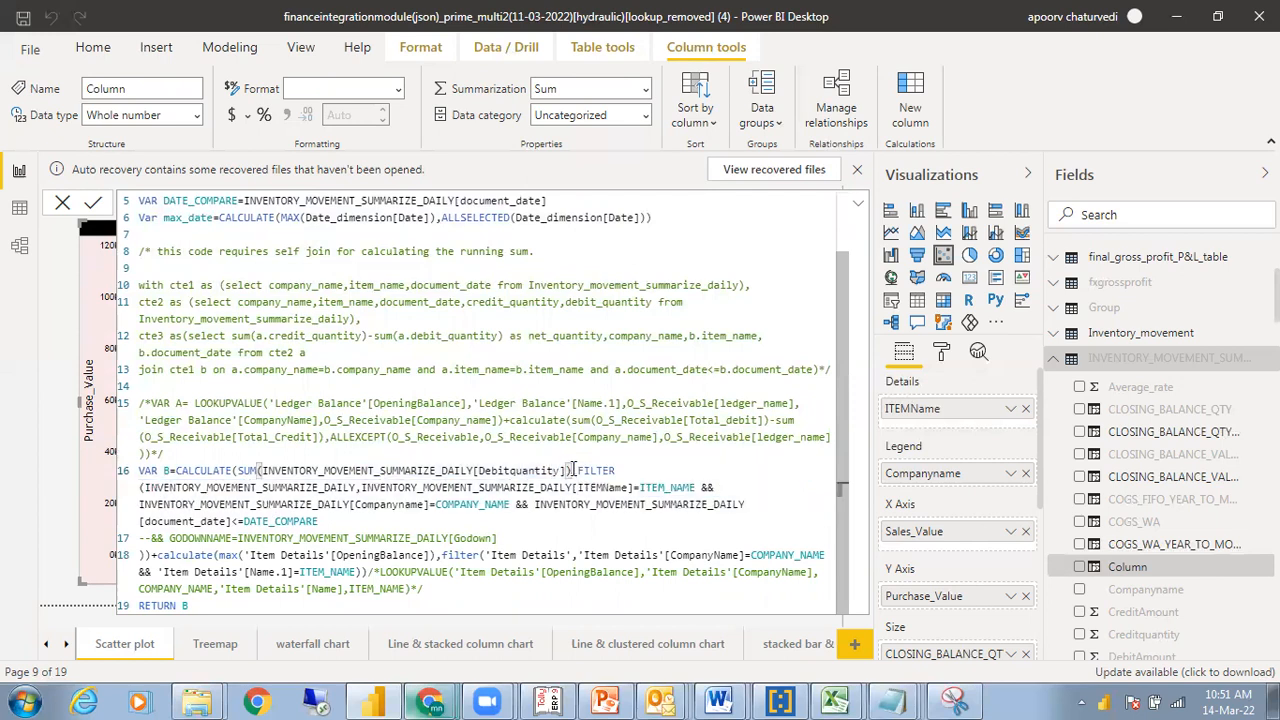
{"action": "left_click", "coordinate": [532, 590]}
{"action": "left_click", "coordinate": [524, 603]}
{"action": "key", "text": "Return"}
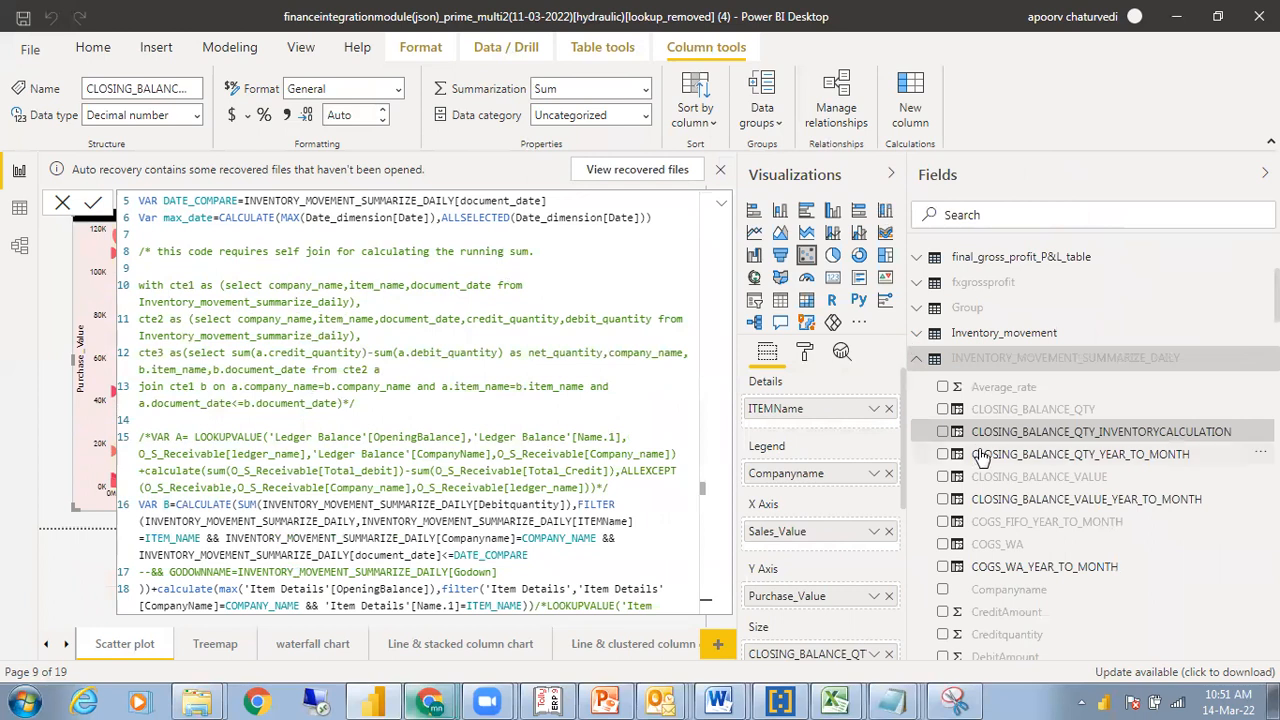
Change the divisor in the WA_RATE formula to CLOSING_BALANCE_QTY_INVENTORYCALCULATION and commit it, after checking CLOSING_BALANCE_VALUE
{"action": "left_click", "coordinate": [988, 480]}
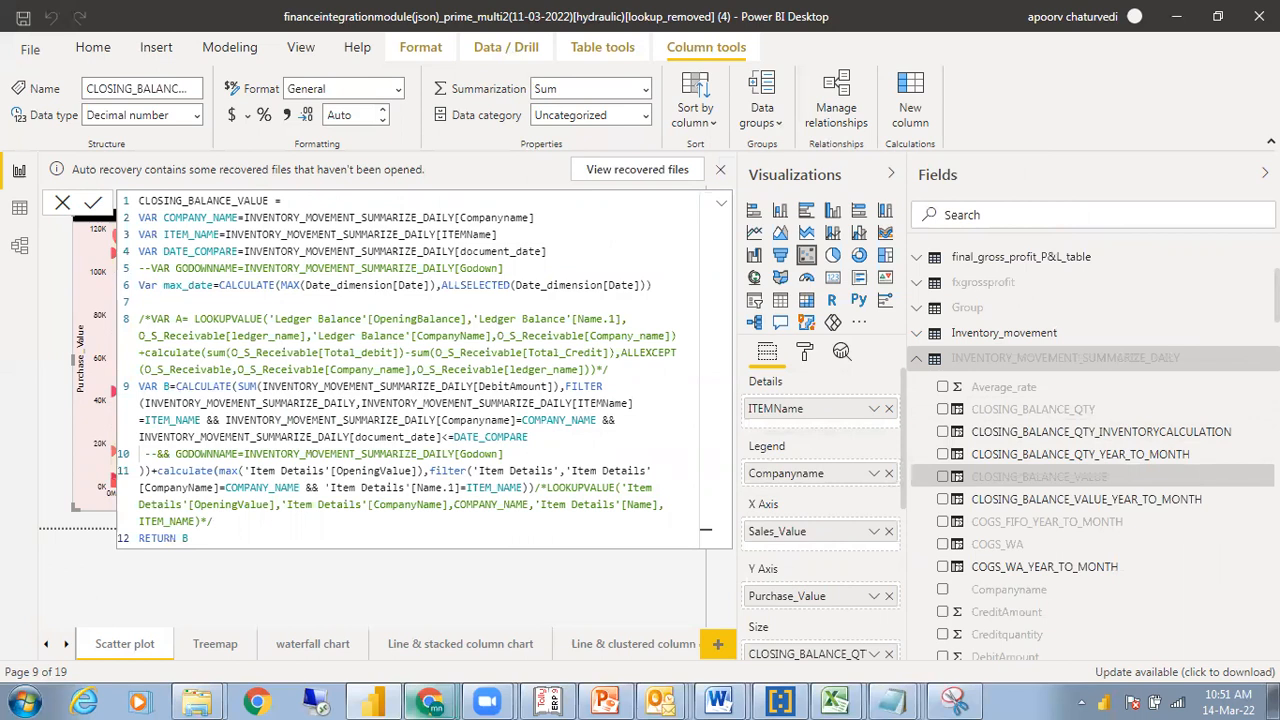
{"action": "scroll", "coordinate": [1090, 450], "scroll_direction": "down", "scroll_amount": 6}
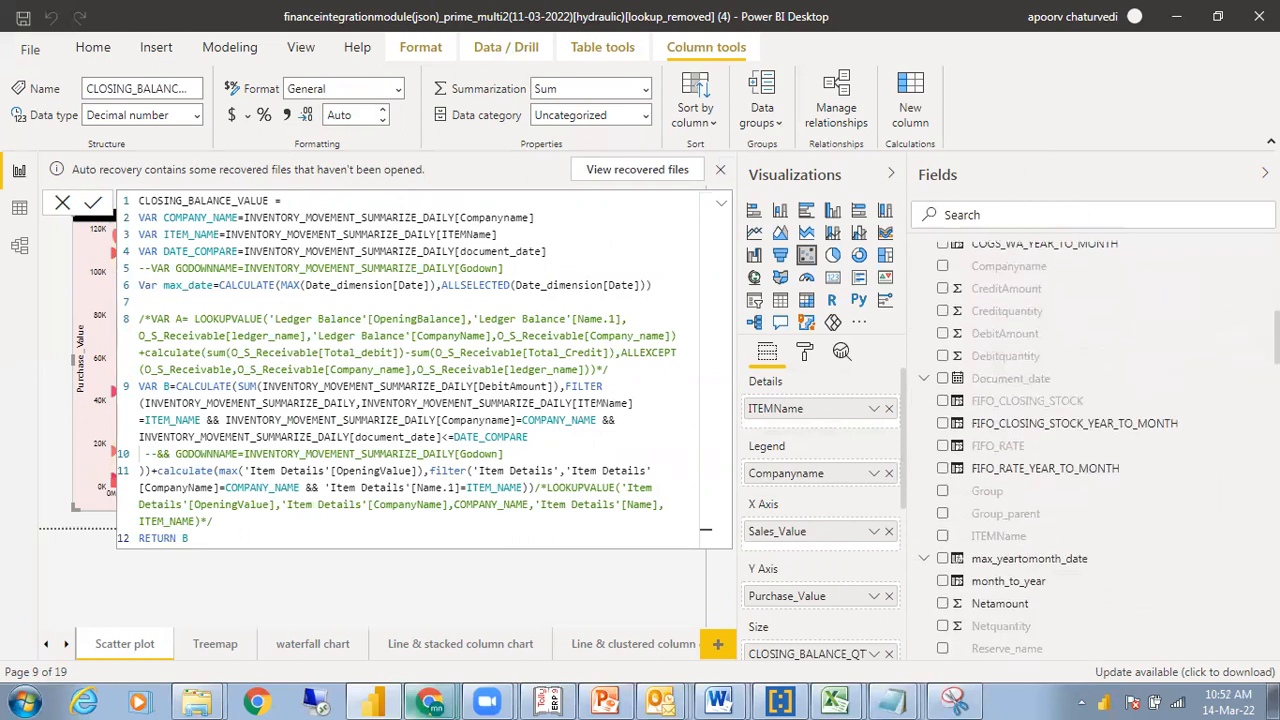
{"action": "scroll", "coordinate": [1090, 450], "scroll_direction": "down", "scroll_amount": 3}
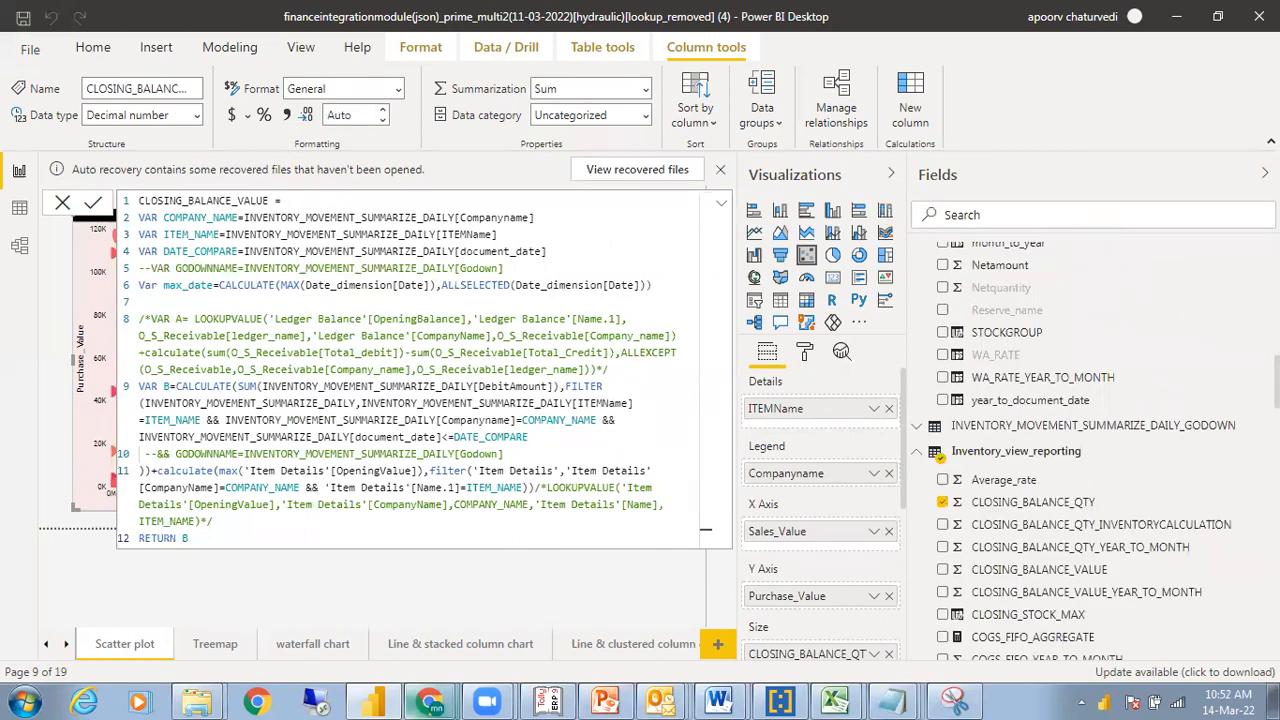
{"action": "left_click", "coordinate": [1077, 387]}
{"action": "left_click", "coordinate": [1000, 355]}
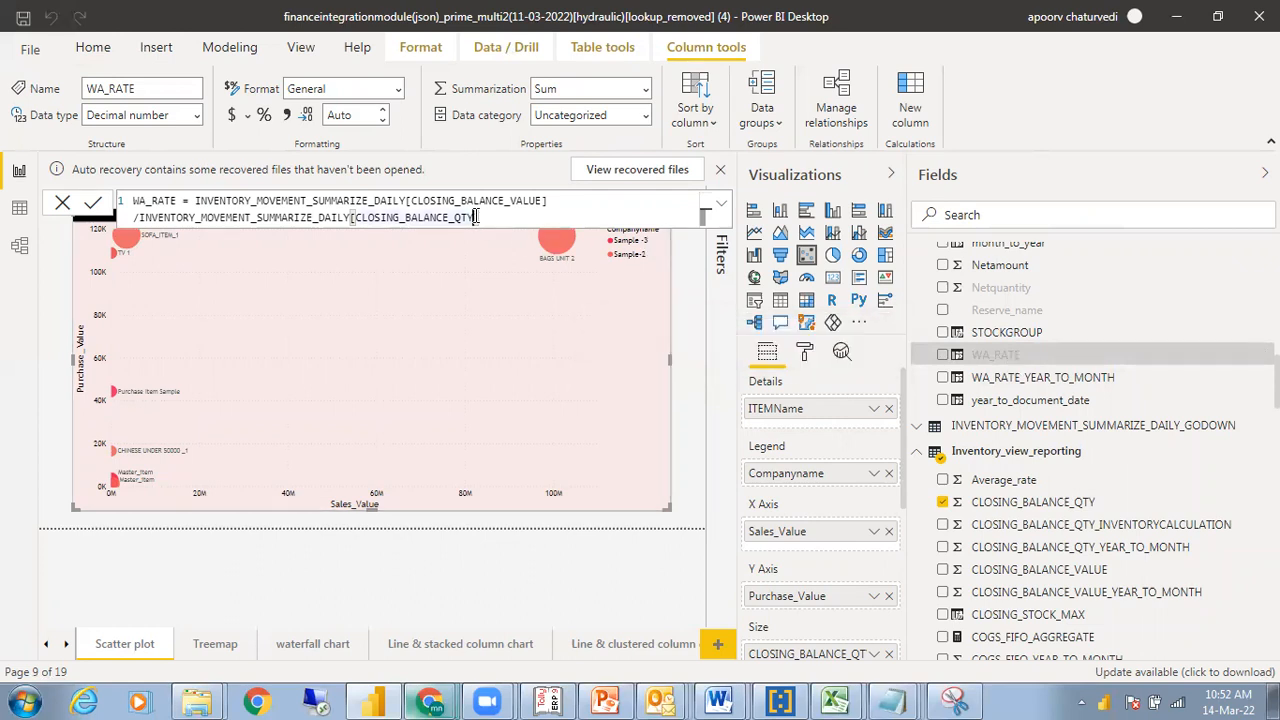
{"action": "type", "text": "_IN"}
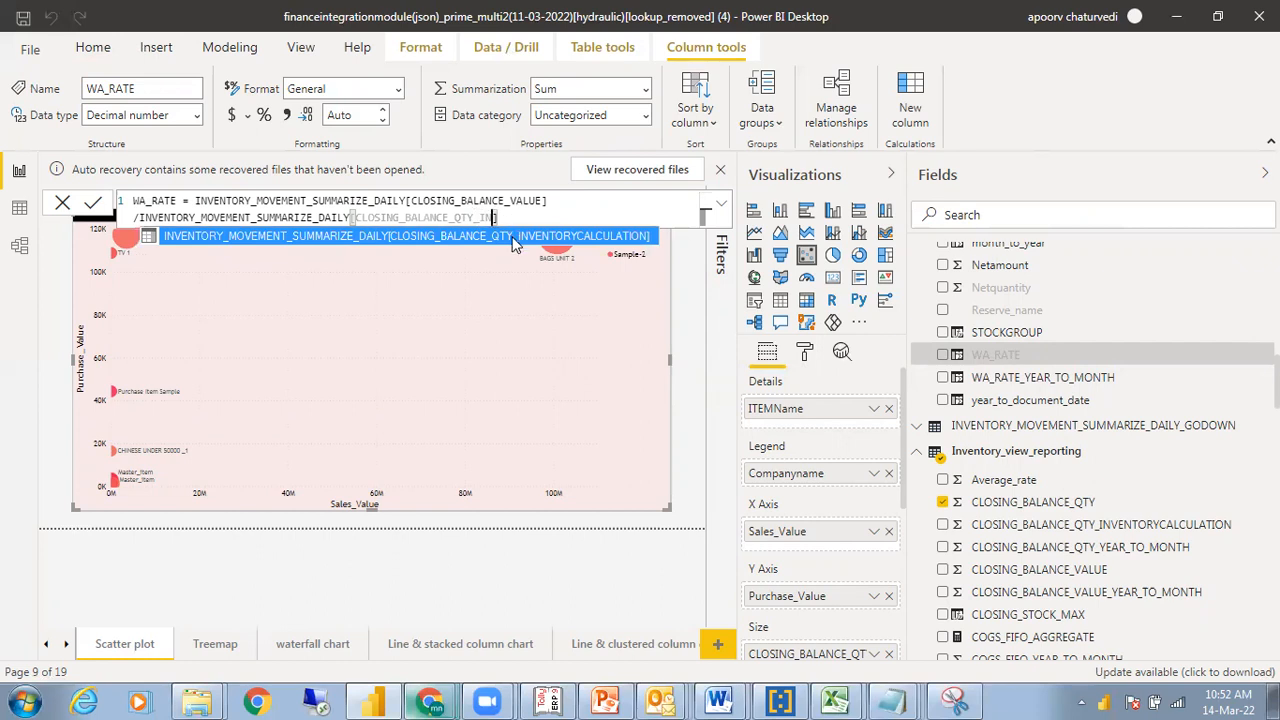
{"action": "left_click", "coordinate": [514, 237]}
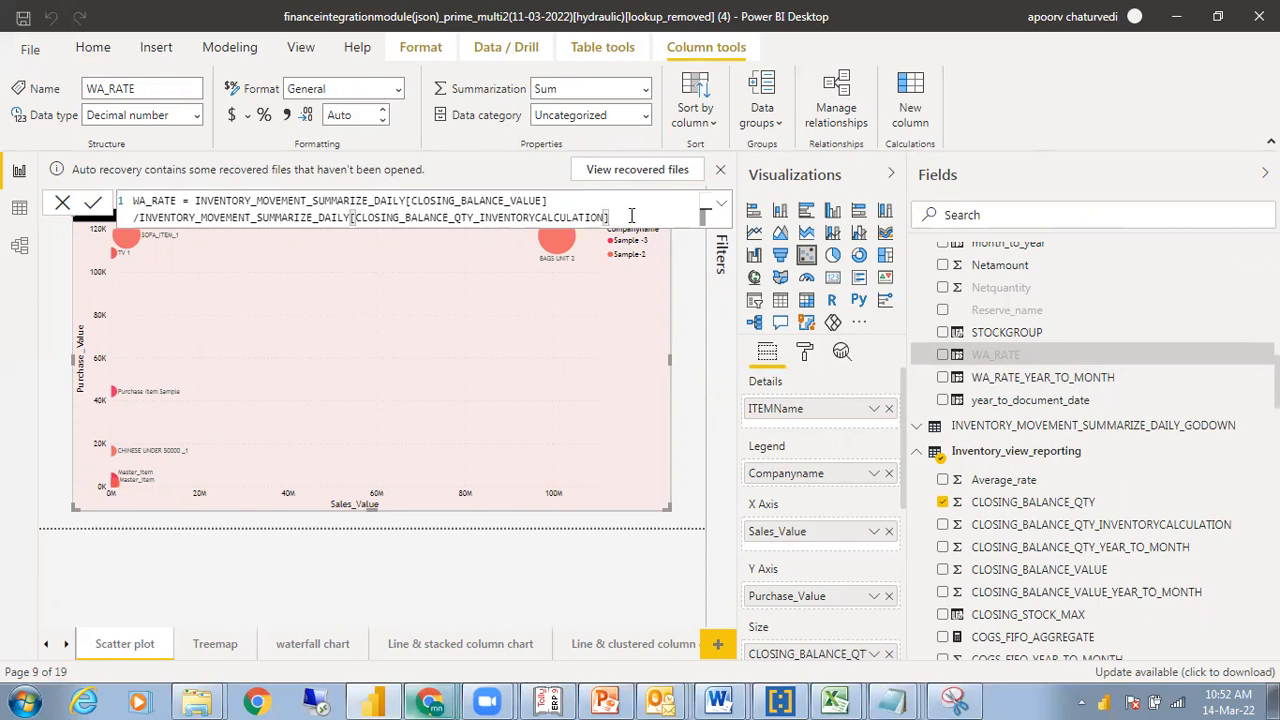
{"action": "key", "text": "Return"}
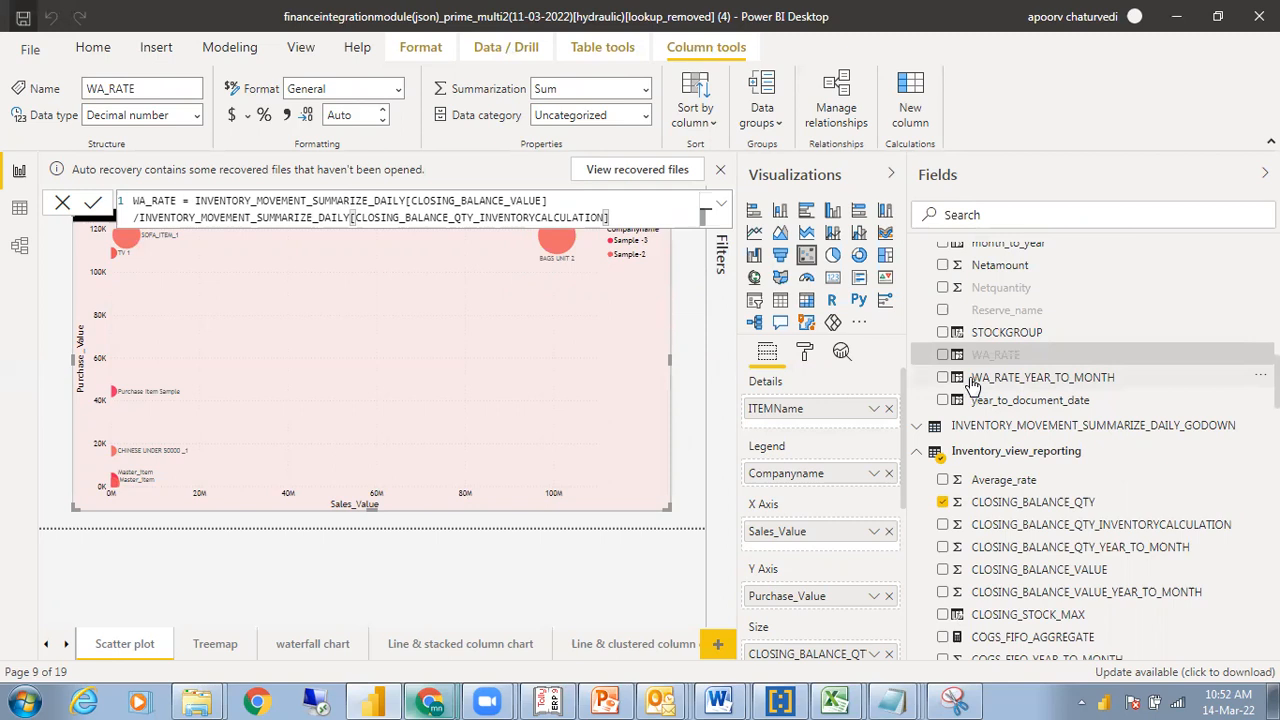
Examine the WA_RATE_YEAR_TO_MONTH formula and return to the table's closing balance columns
{"action": "left_click", "coordinate": [1040, 377]}
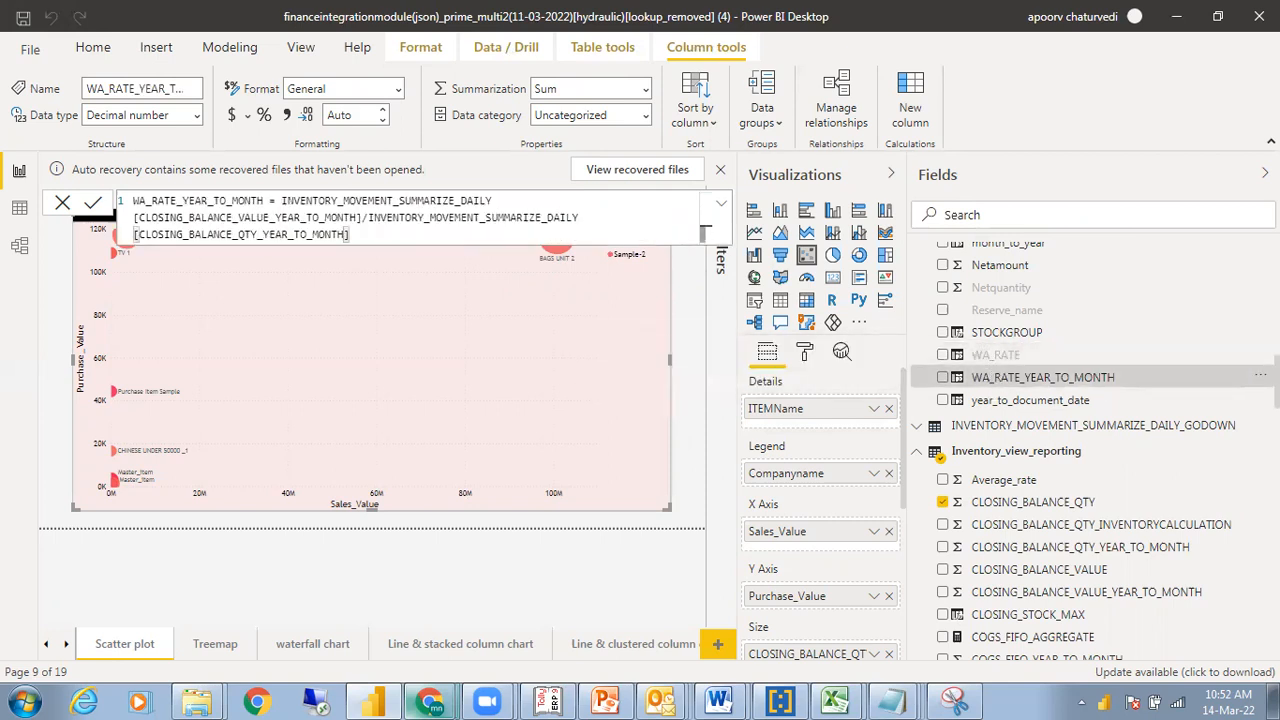
{"action": "scroll", "coordinate": [995, 380], "scroll_direction": "up", "scroll_amount": 5}
{"action": "scroll", "coordinate": [975, 450], "scroll_direction": "up", "scroll_amount": 3}
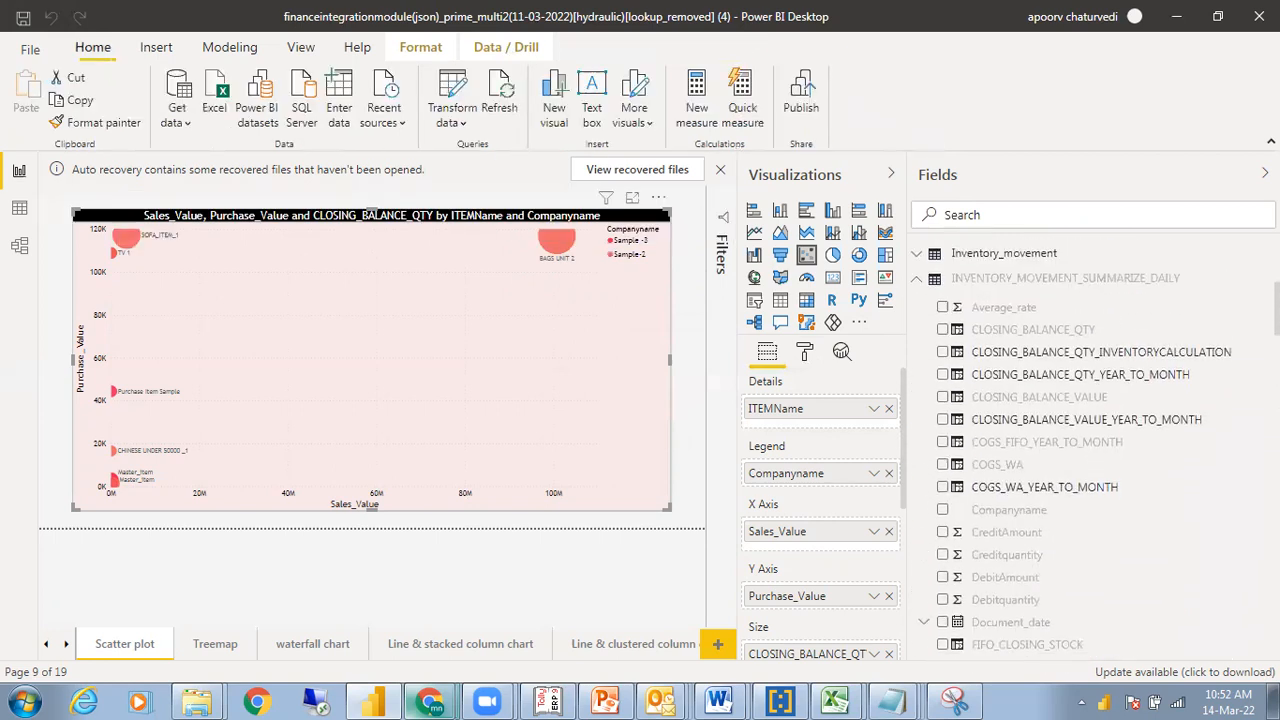
Switch to the WhatsApp window in Chrome and maximize it
{"action": "mouse_move", "coordinate": [430, 700]}
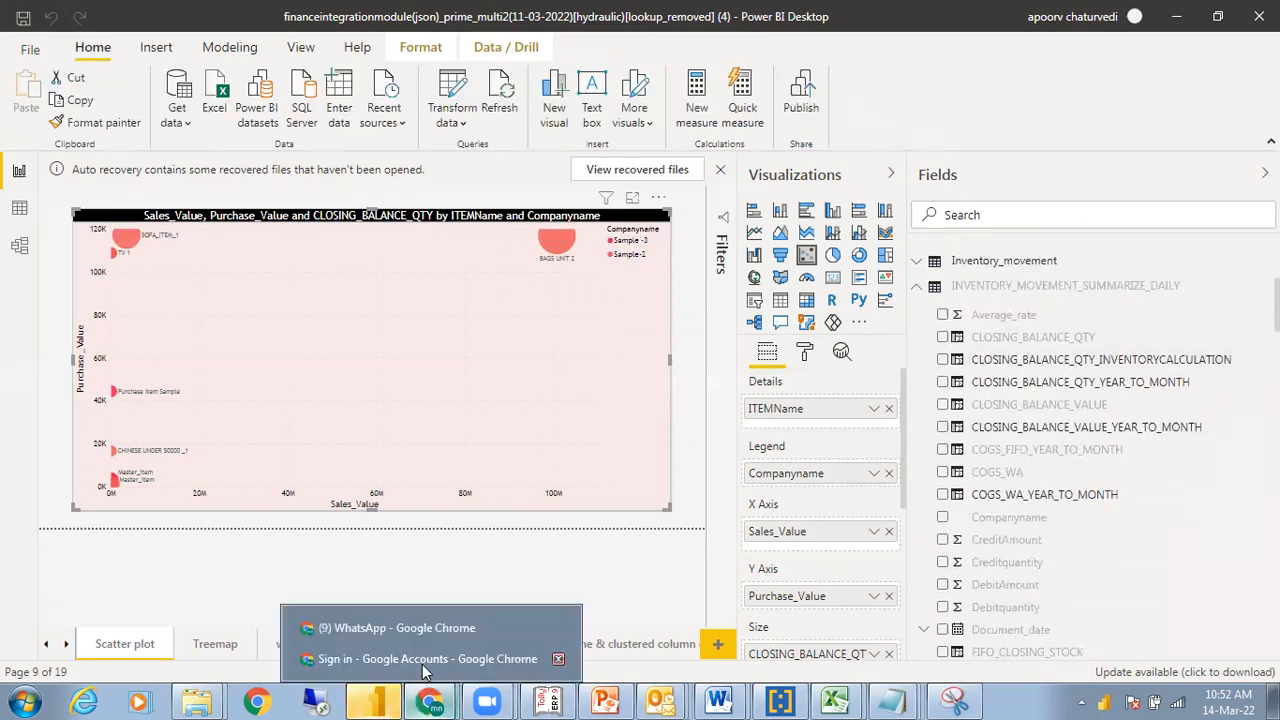
{"action": "left_click", "coordinate": [422, 659]}
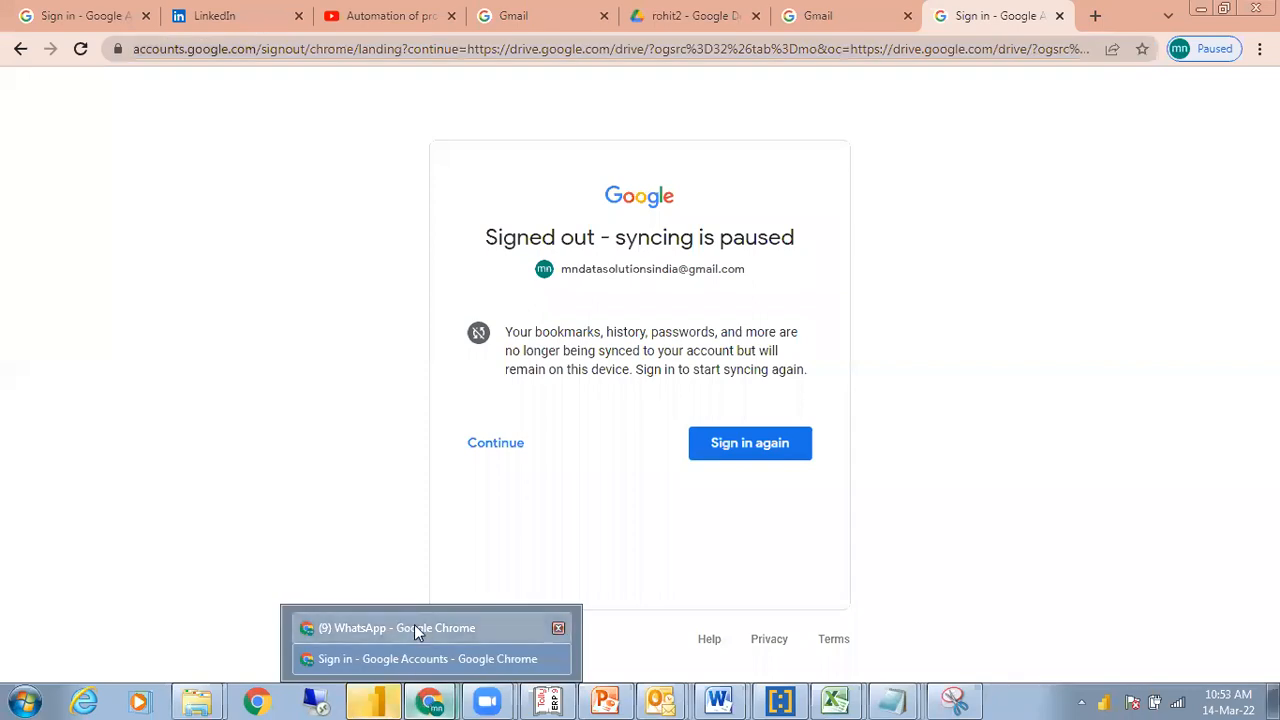
{"action": "left_click", "coordinate": [414, 627]}
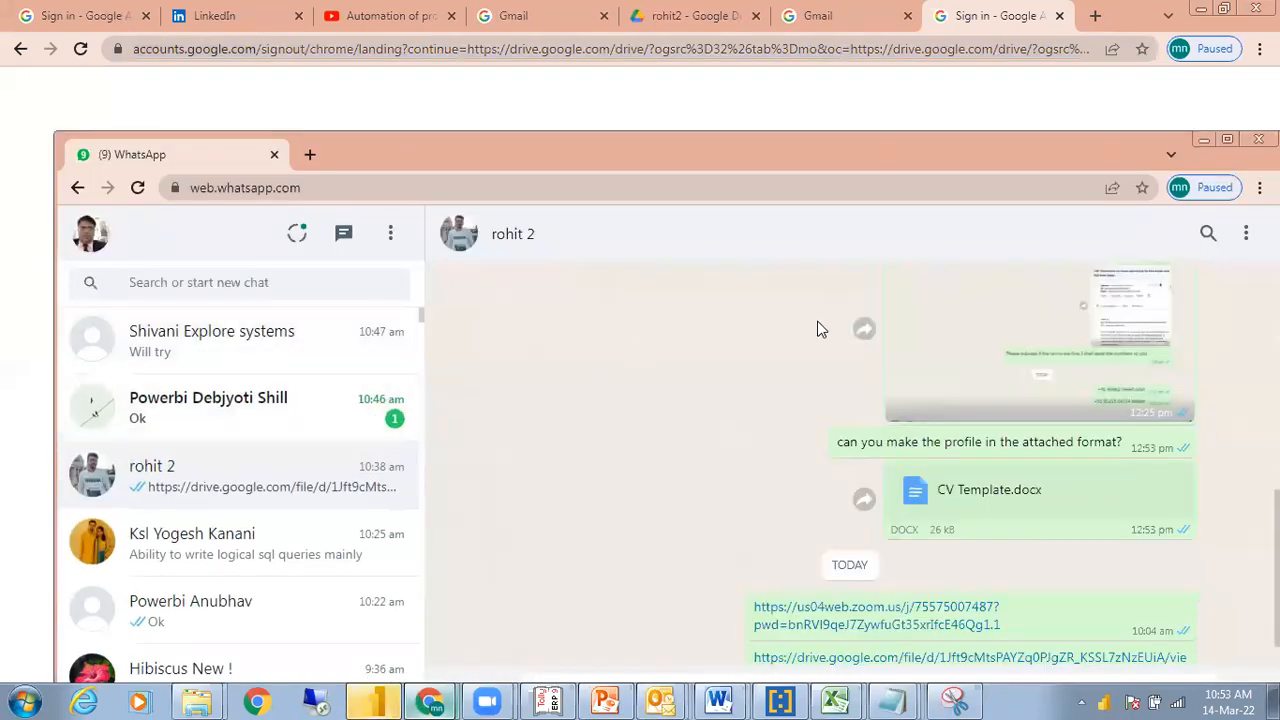
{"action": "left_click", "coordinate": [1227, 139]}
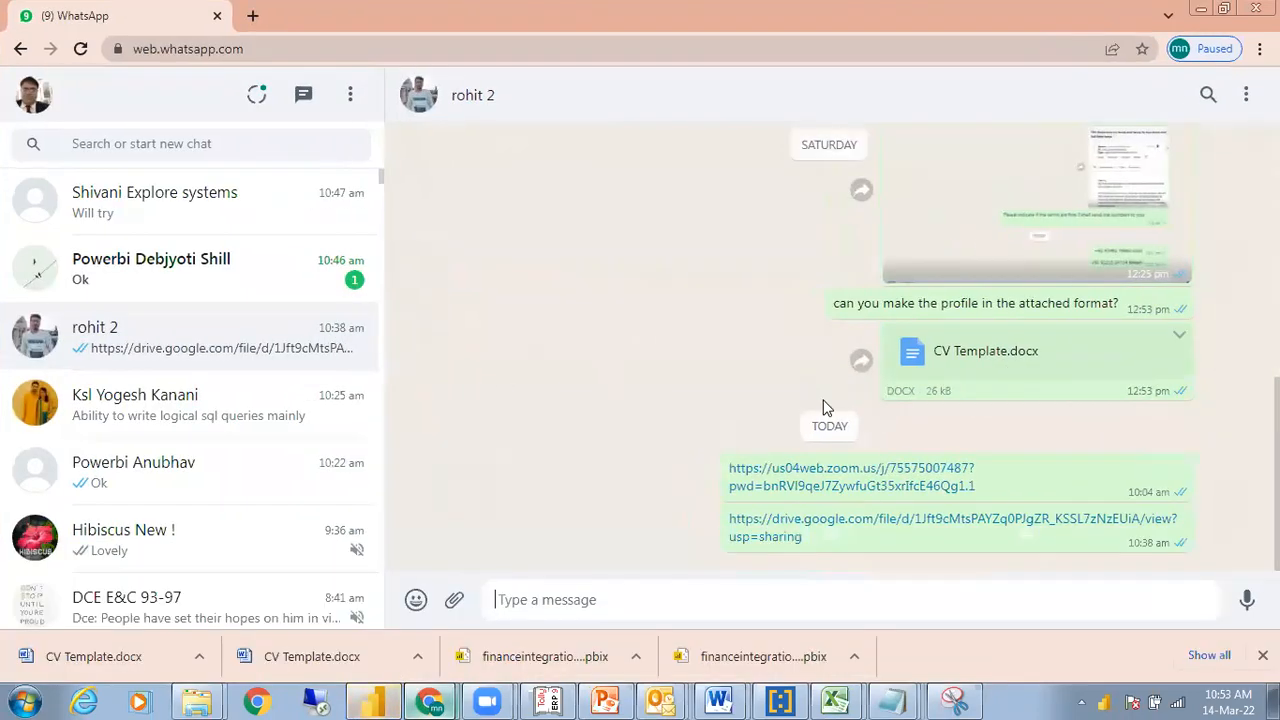